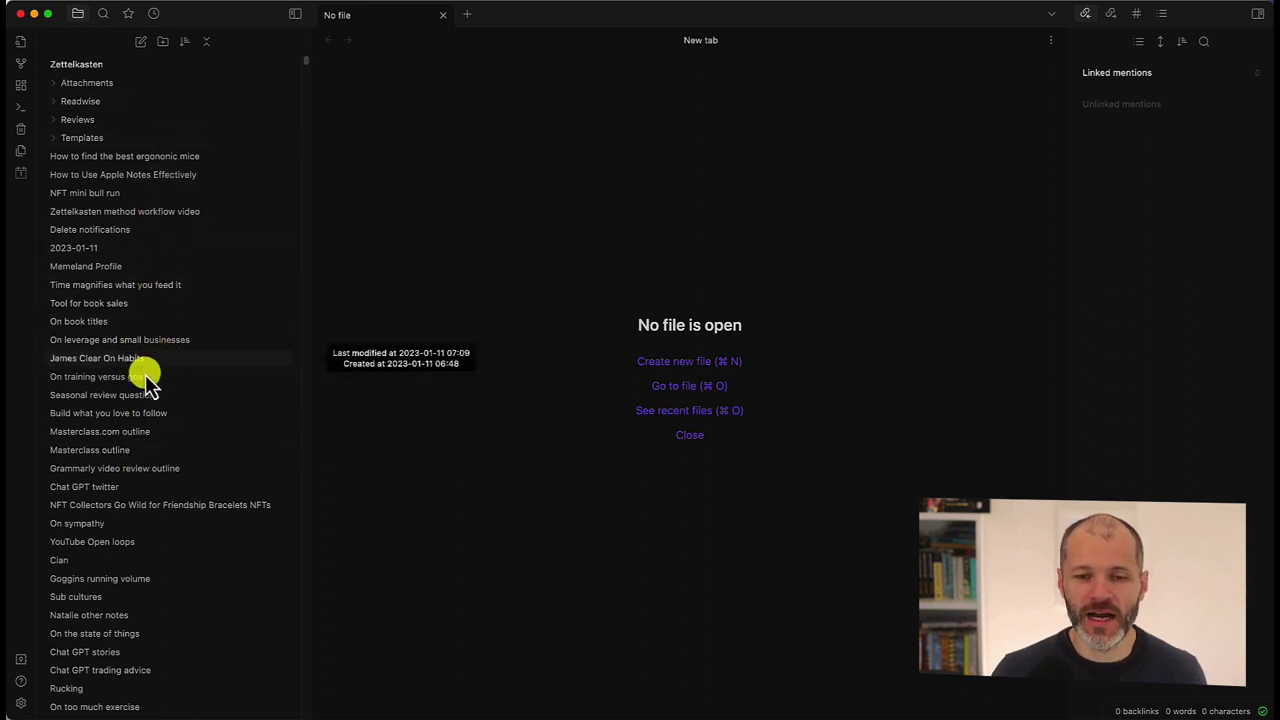
Reveal the note 'Build what you love' in Finder and scroll through the Zettelkasten folder.
{"action": "right_click", "coordinate": [140, 413]}
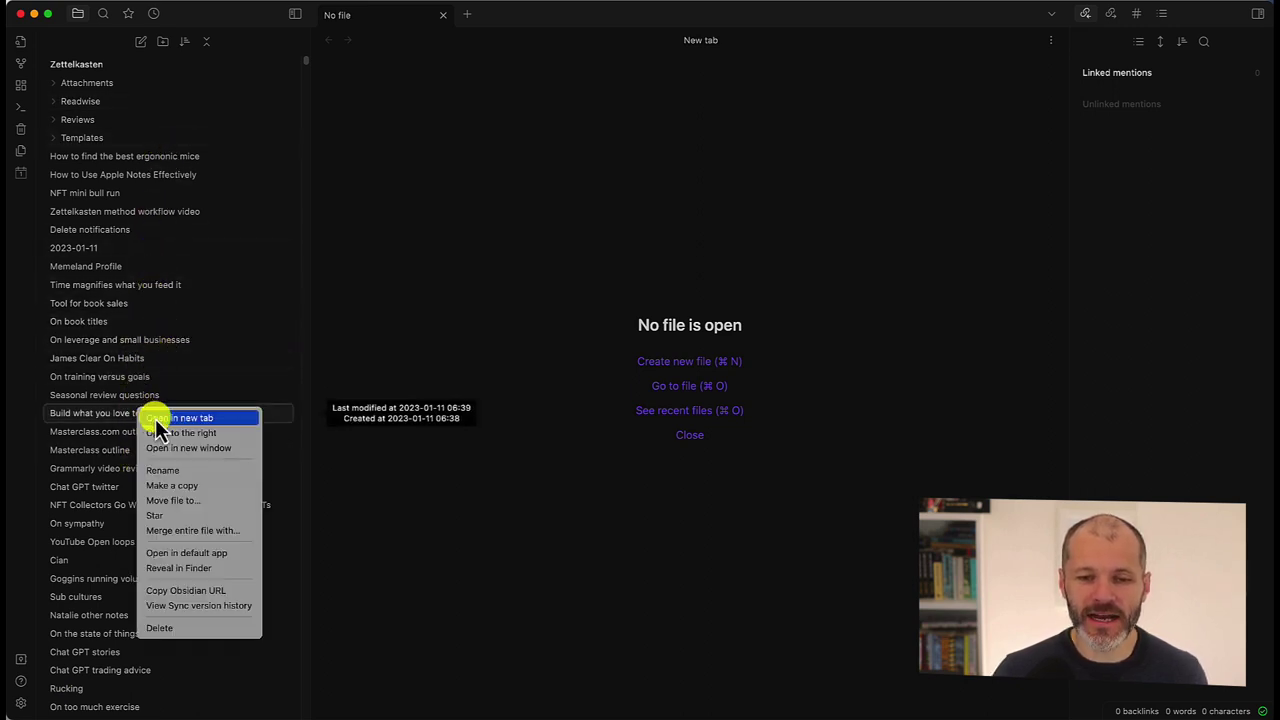
{"action": "left_click", "coordinate": [202, 571]}
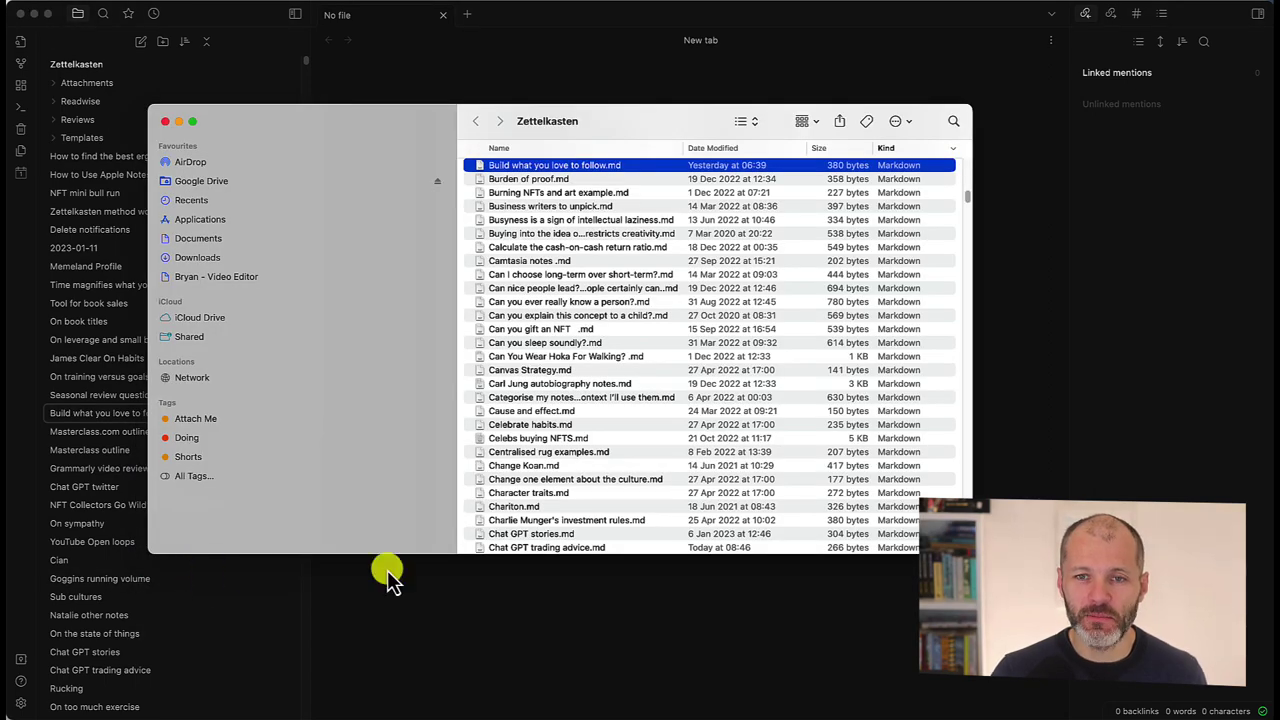
{"action": "scroll", "coordinate": [600, 465], "scroll_direction": "down", "scroll_amount": 6}
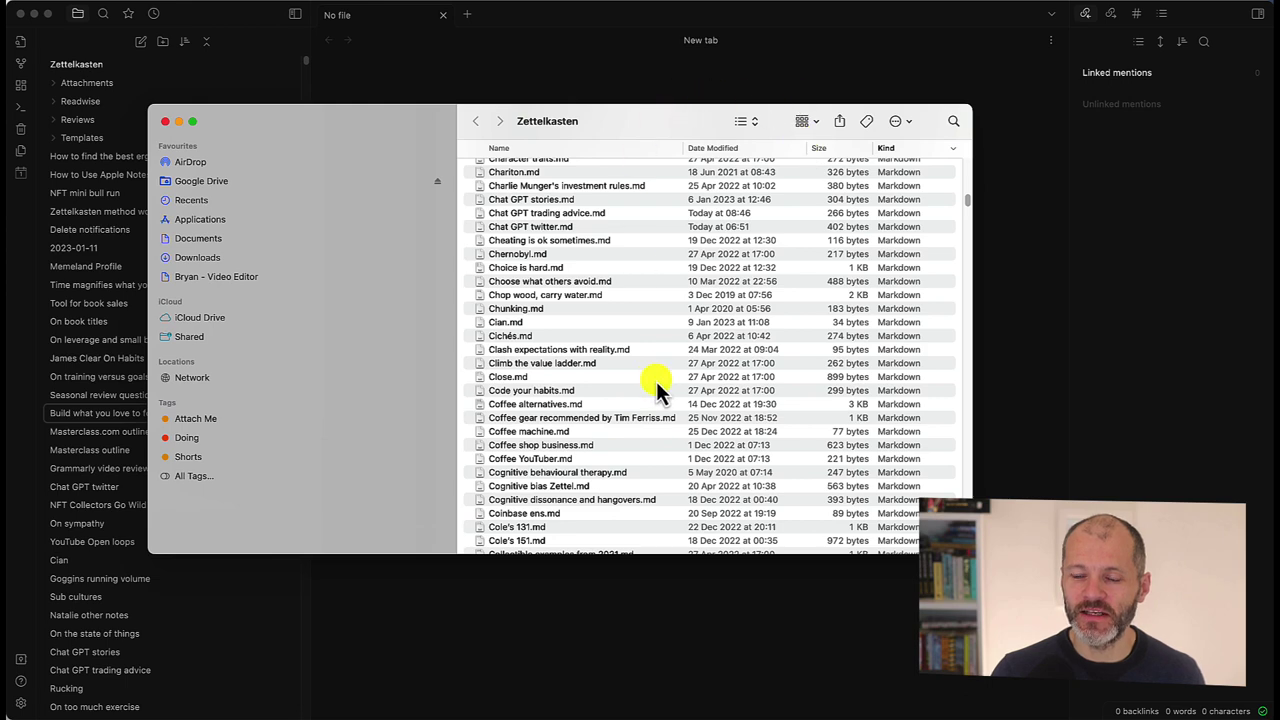
{"action": "scroll", "coordinate": [649, 372], "scroll_direction": "down", "scroll_amount": 5}
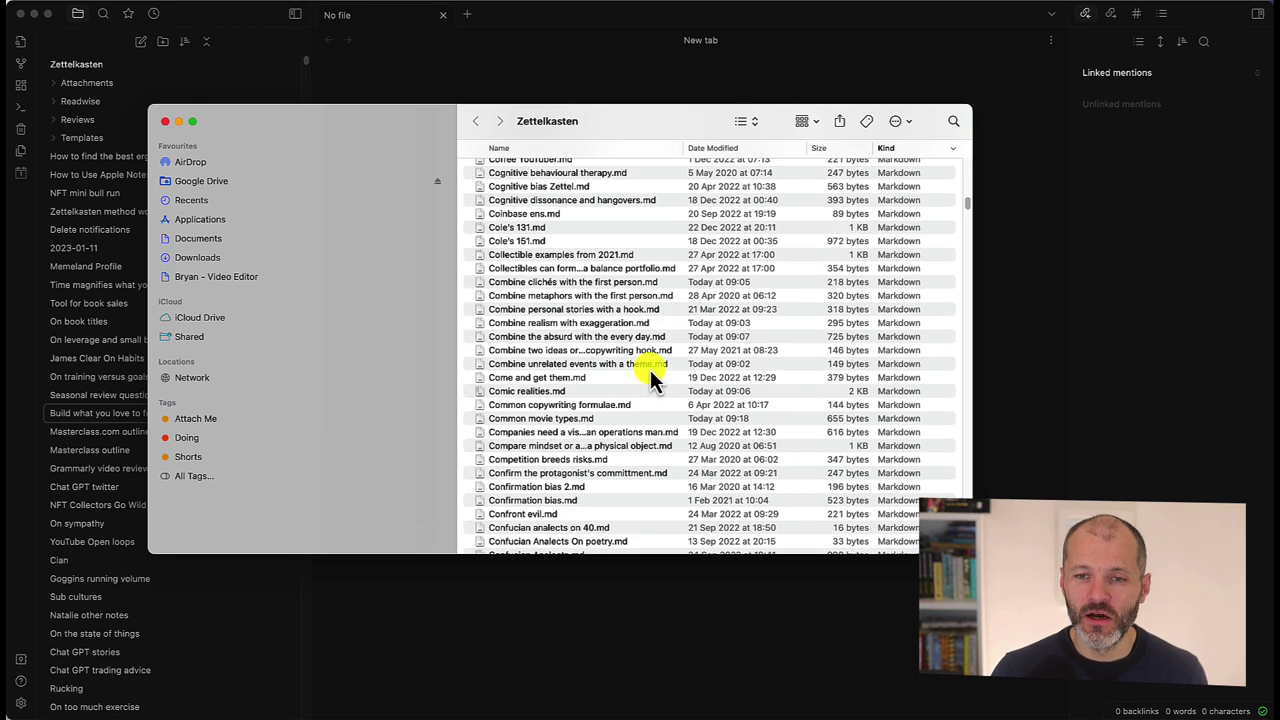
{"action": "scroll", "coordinate": [650, 369], "scroll_direction": "down", "scroll_amount": 3}
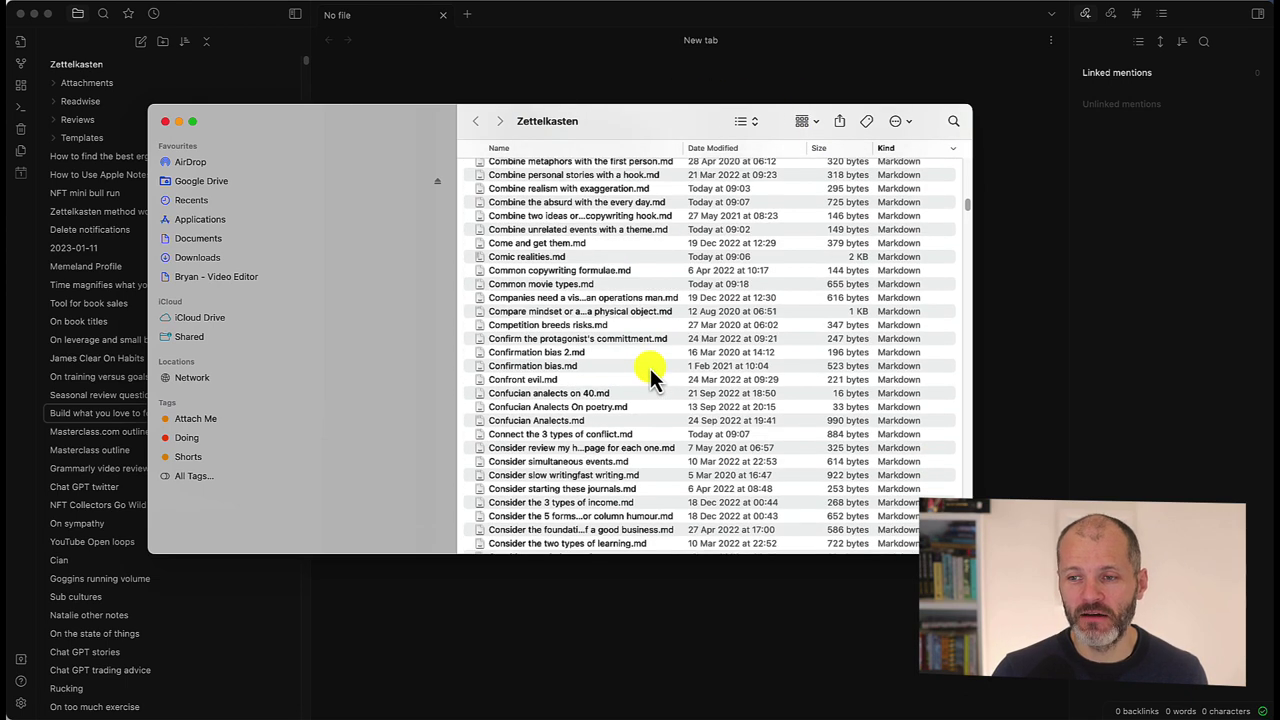
{"action": "scroll", "coordinate": [650, 378], "scroll_direction": "down", "scroll_amount": 4}
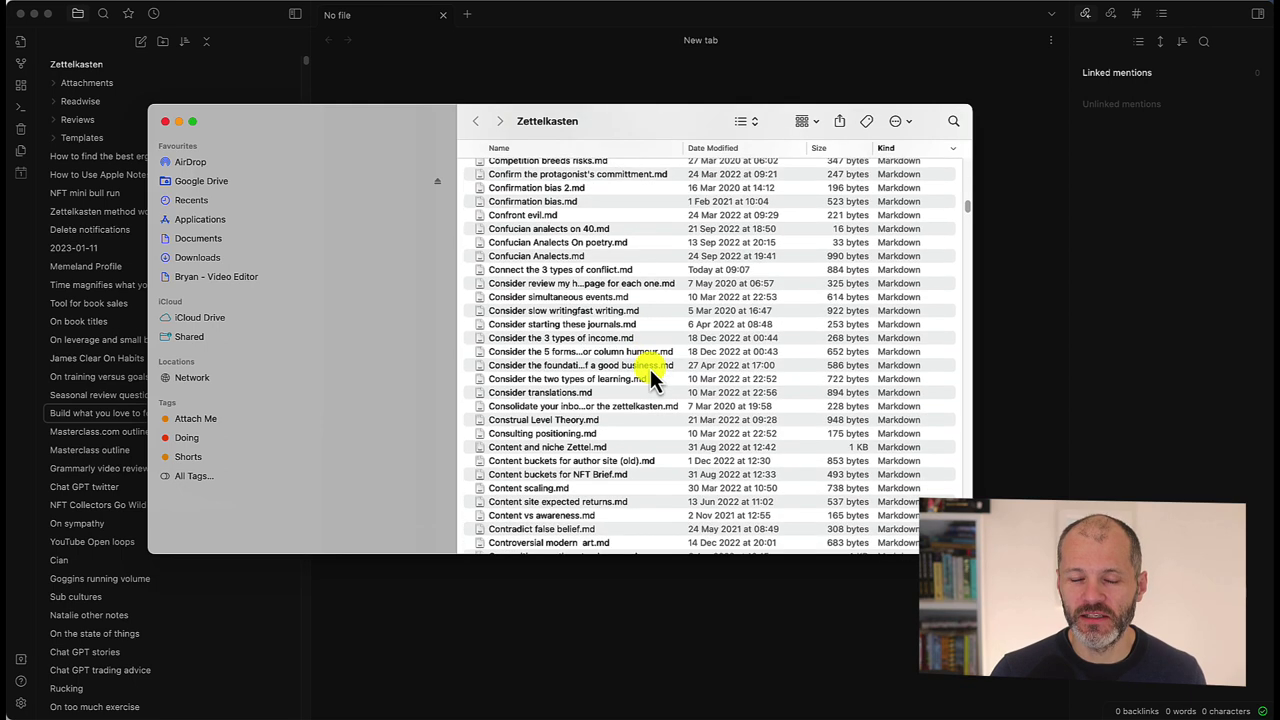
{"action": "scroll", "coordinate": [650, 369], "scroll_direction": "down", "scroll_amount": 4}
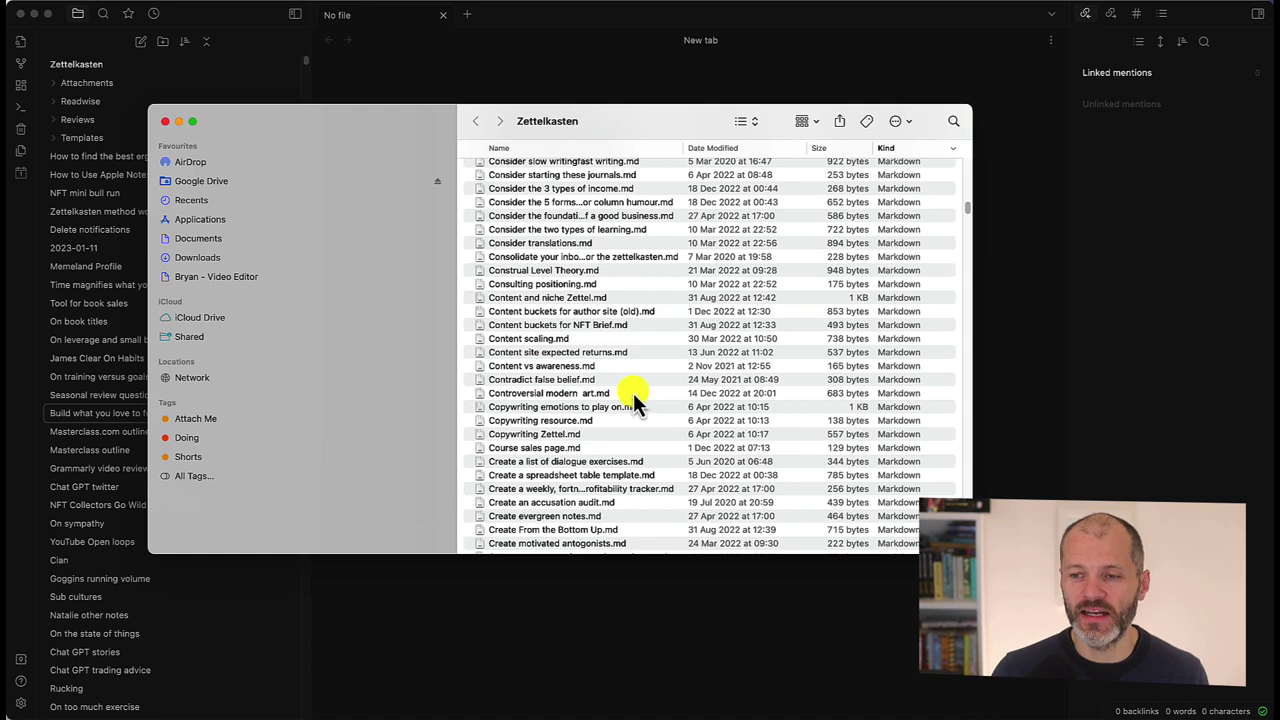
Reveal the Attachments folder in Finder and expand it to list its screenshots and images.
{"action": "left_click", "coordinate": [600, 605]}
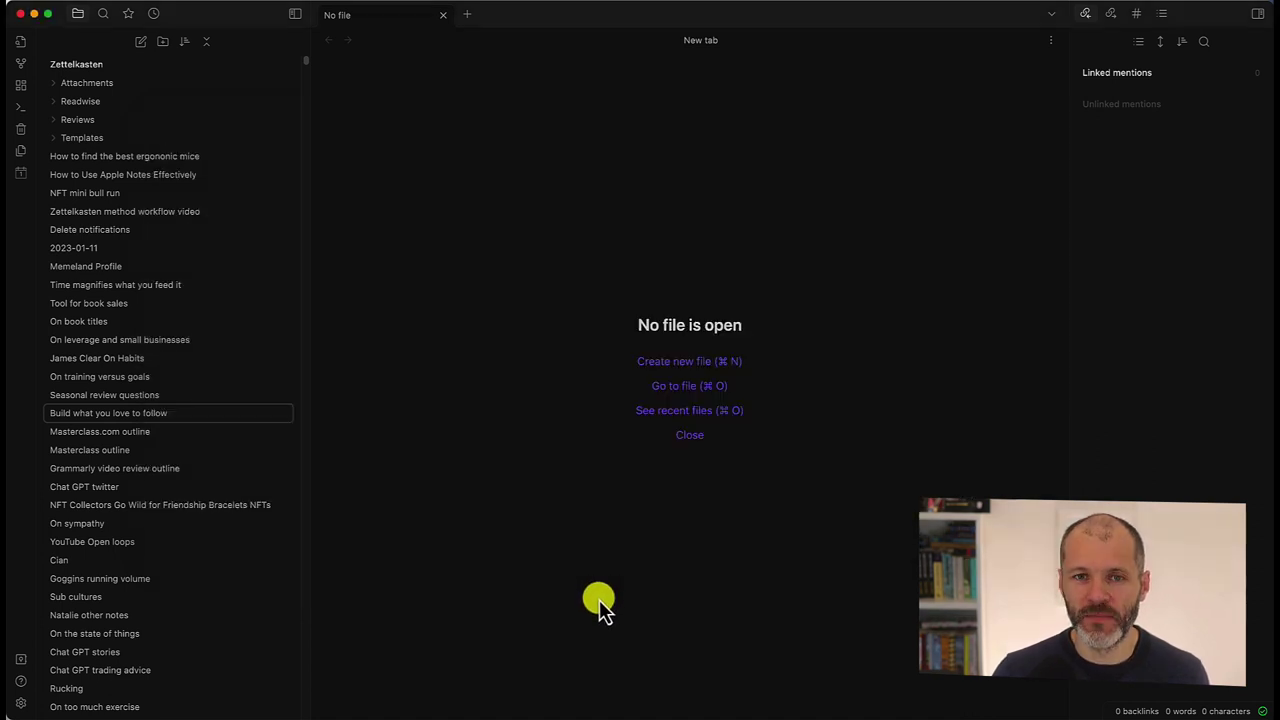
{"action": "right_click", "coordinate": [101, 87]}
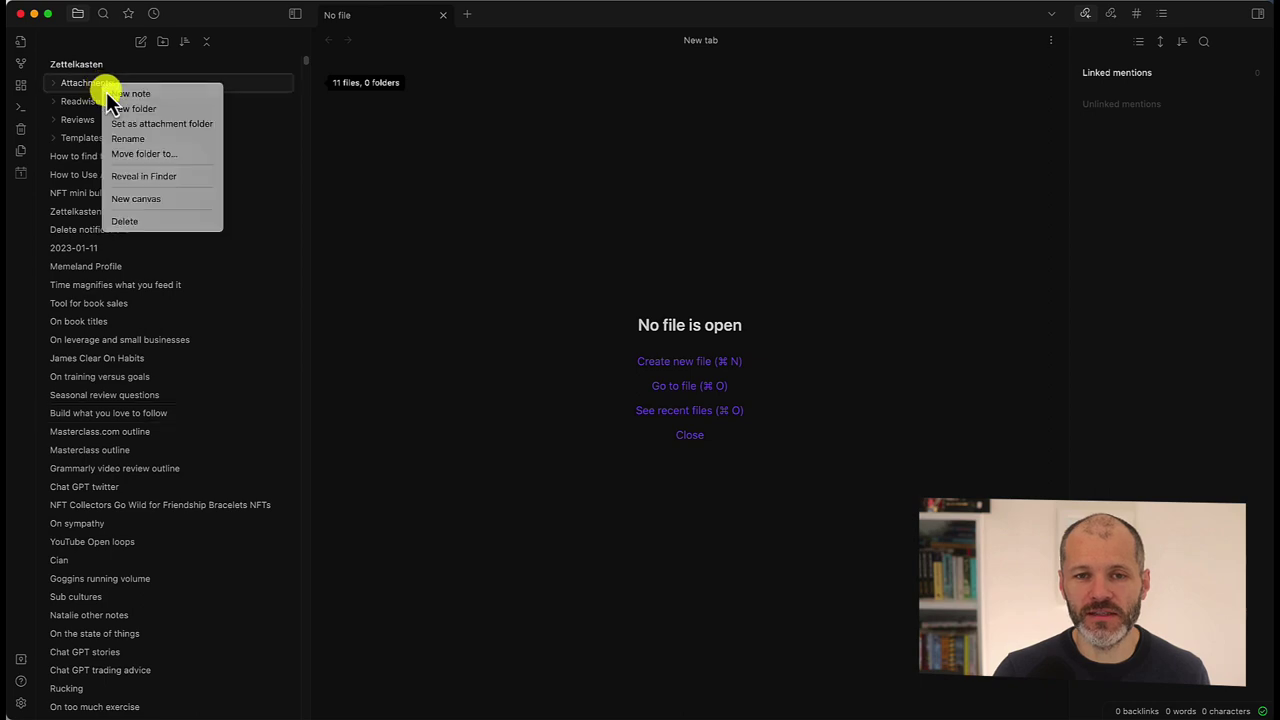
{"action": "left_click", "coordinate": [159, 181]}
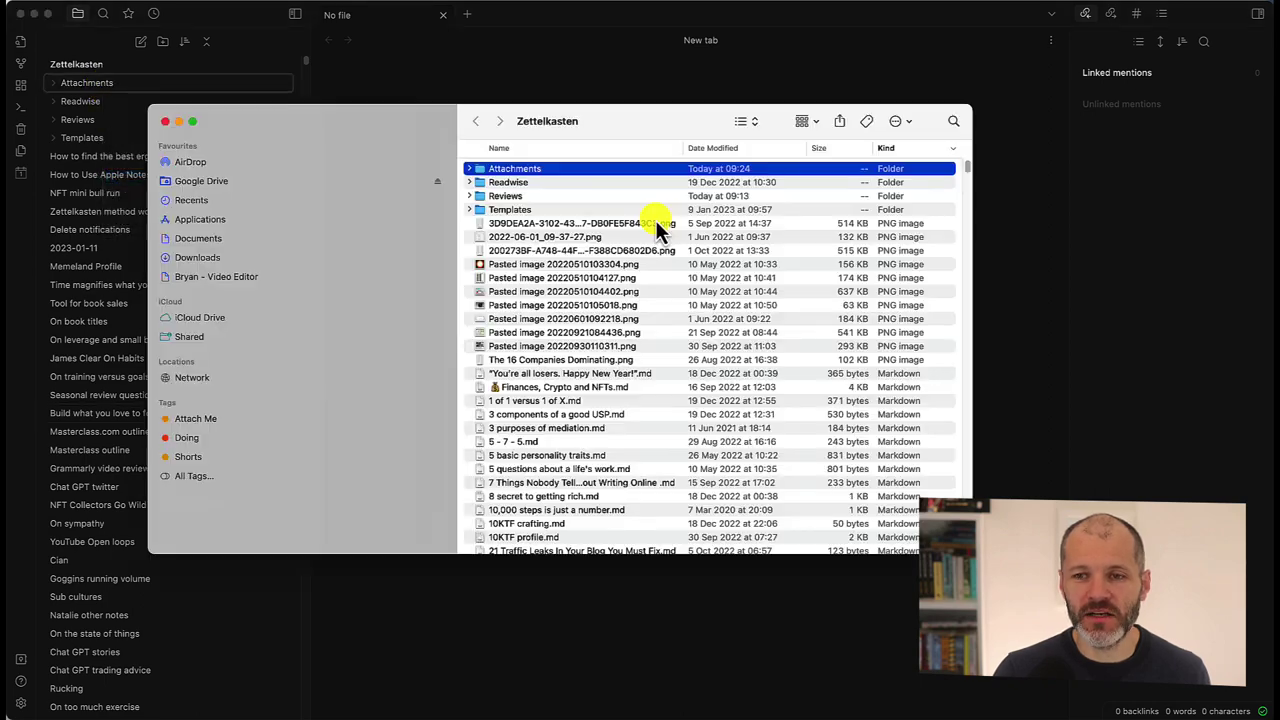
{"action": "left_click", "coordinate": [469, 169]}
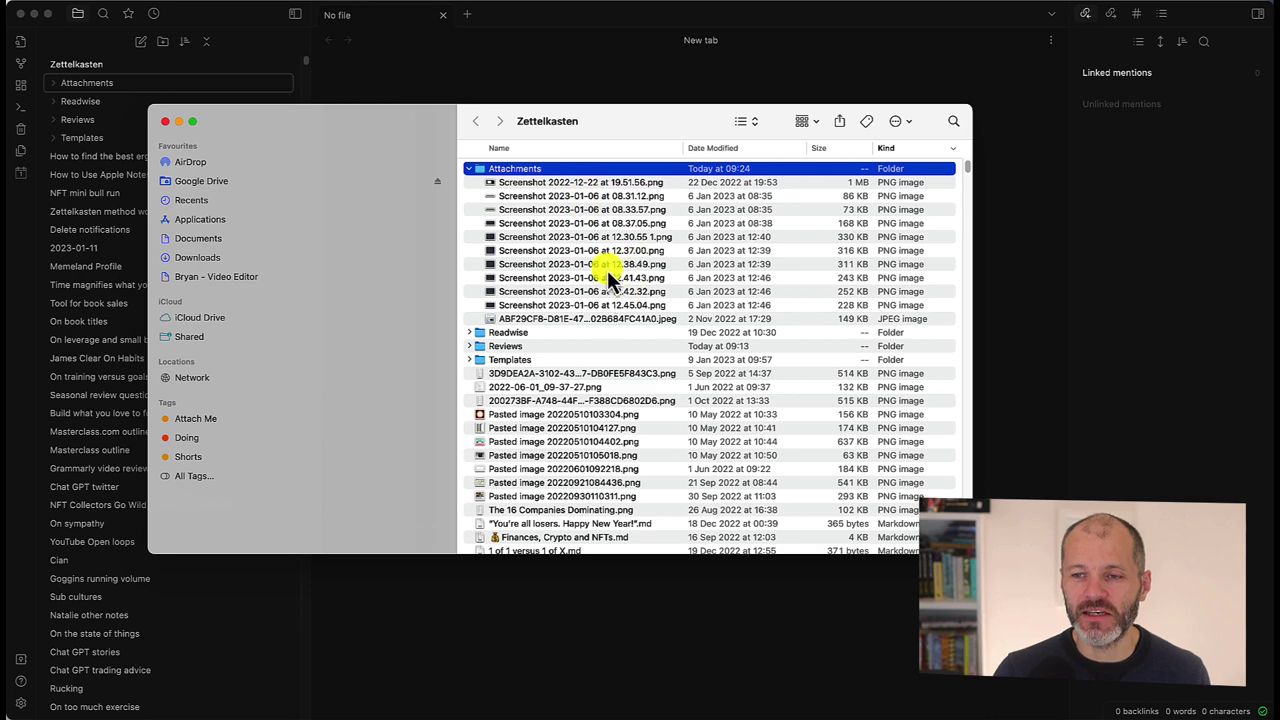
{"action": "scroll", "coordinate": [602, 340], "scroll_direction": "down", "scroll_amount": 1}
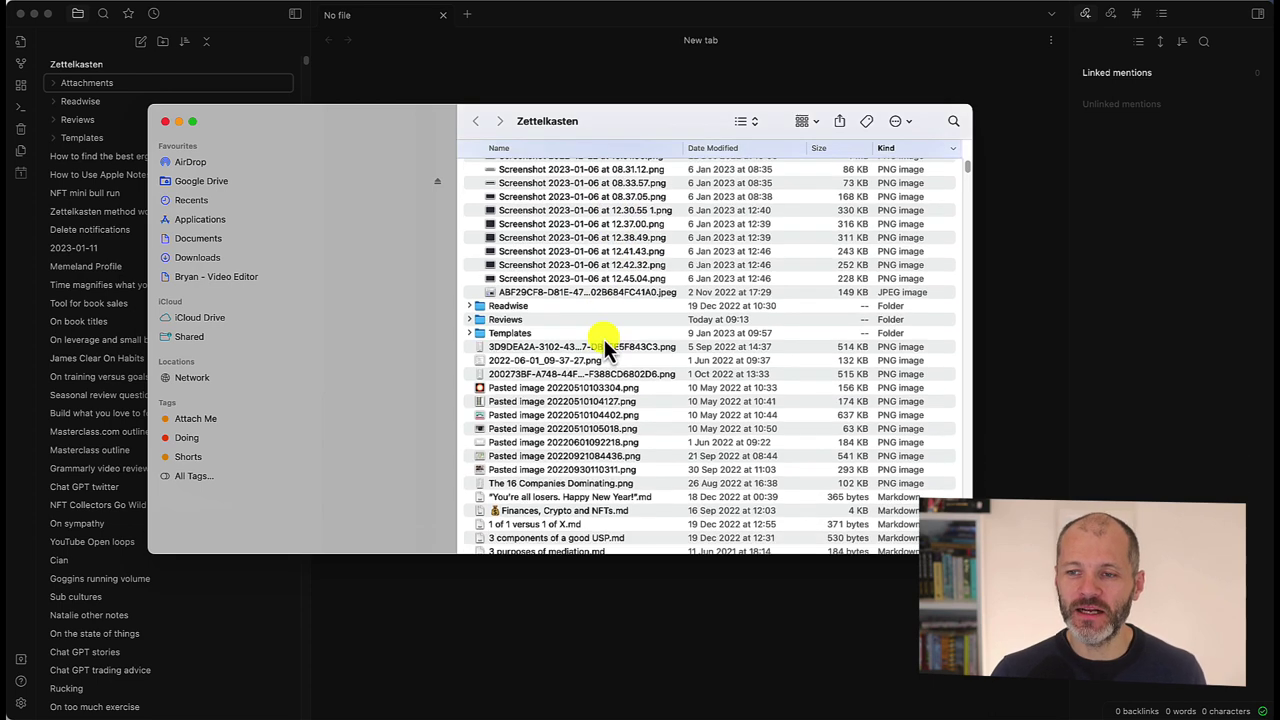
{"action": "scroll", "coordinate": [569, 486], "scroll_direction": "down", "scroll_amount": 2}
Return to Obsidian and look inside the Readwise and Reviews folders, collapsing each again.
{"action": "left_click", "coordinate": [530, 627]}
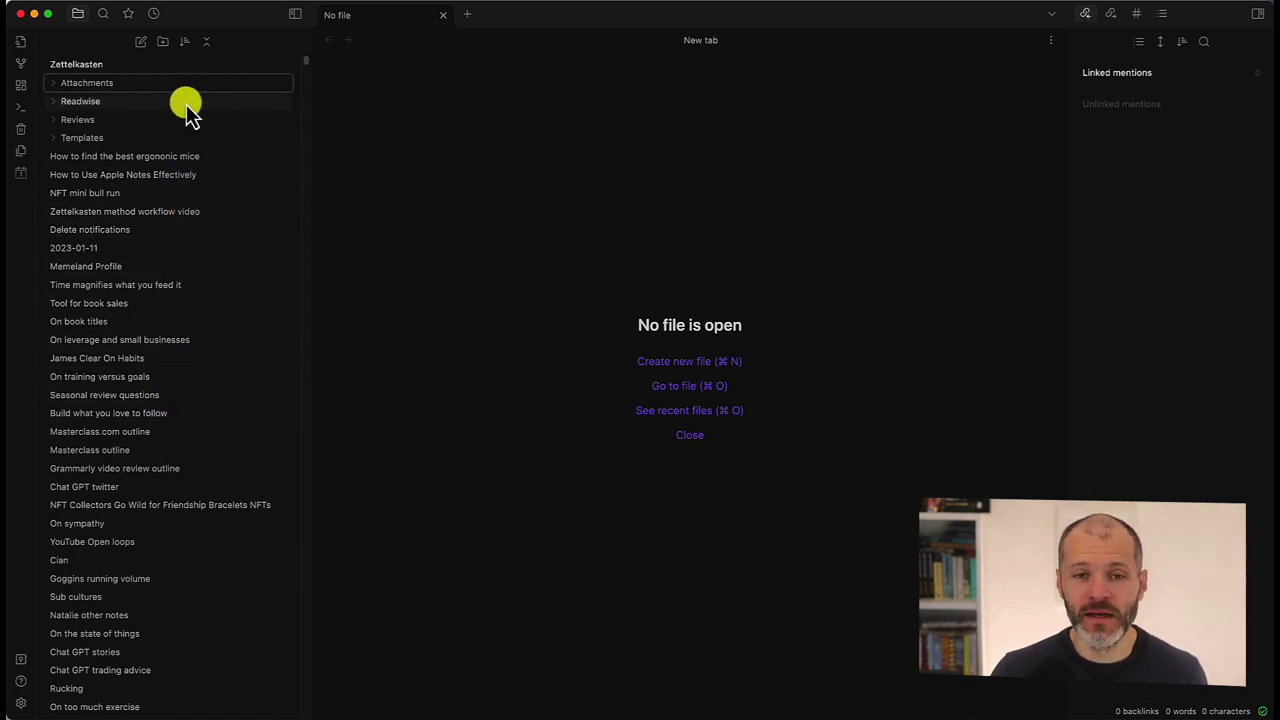
{"action": "left_click", "coordinate": [57, 106]}
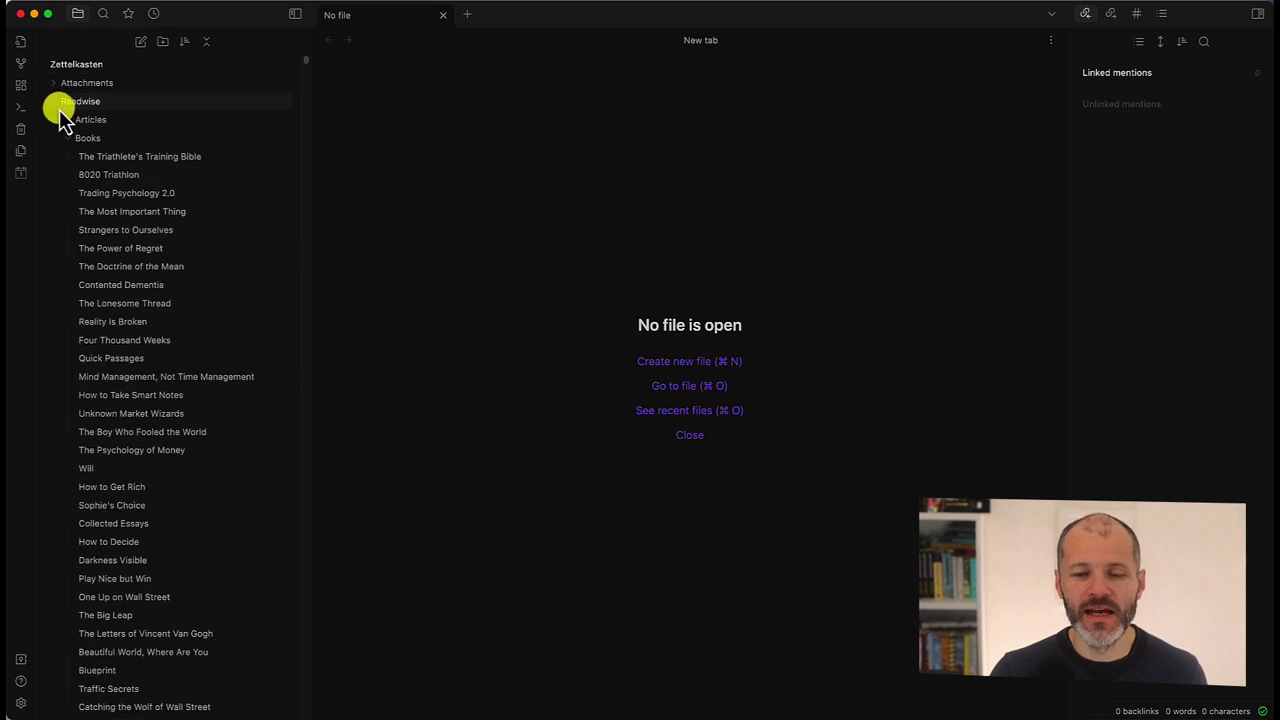
{"action": "left_click", "coordinate": [56, 106]}
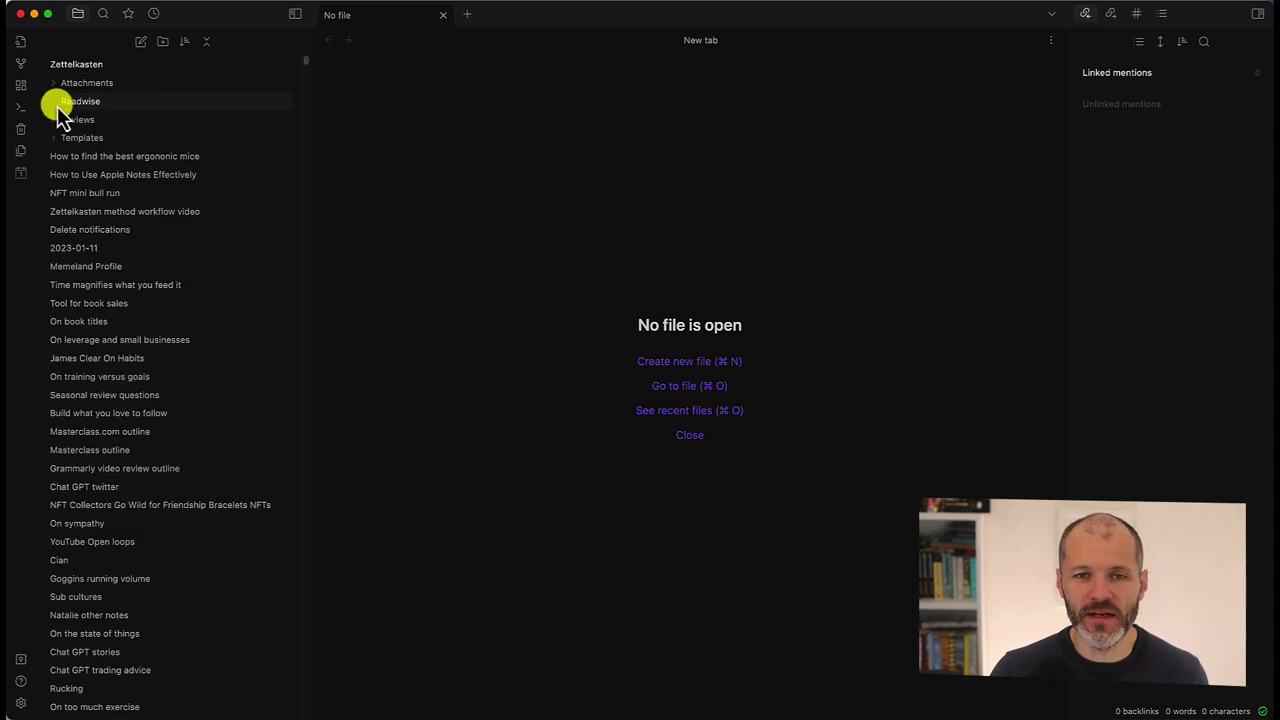
{"action": "left_click", "coordinate": [56, 119]}
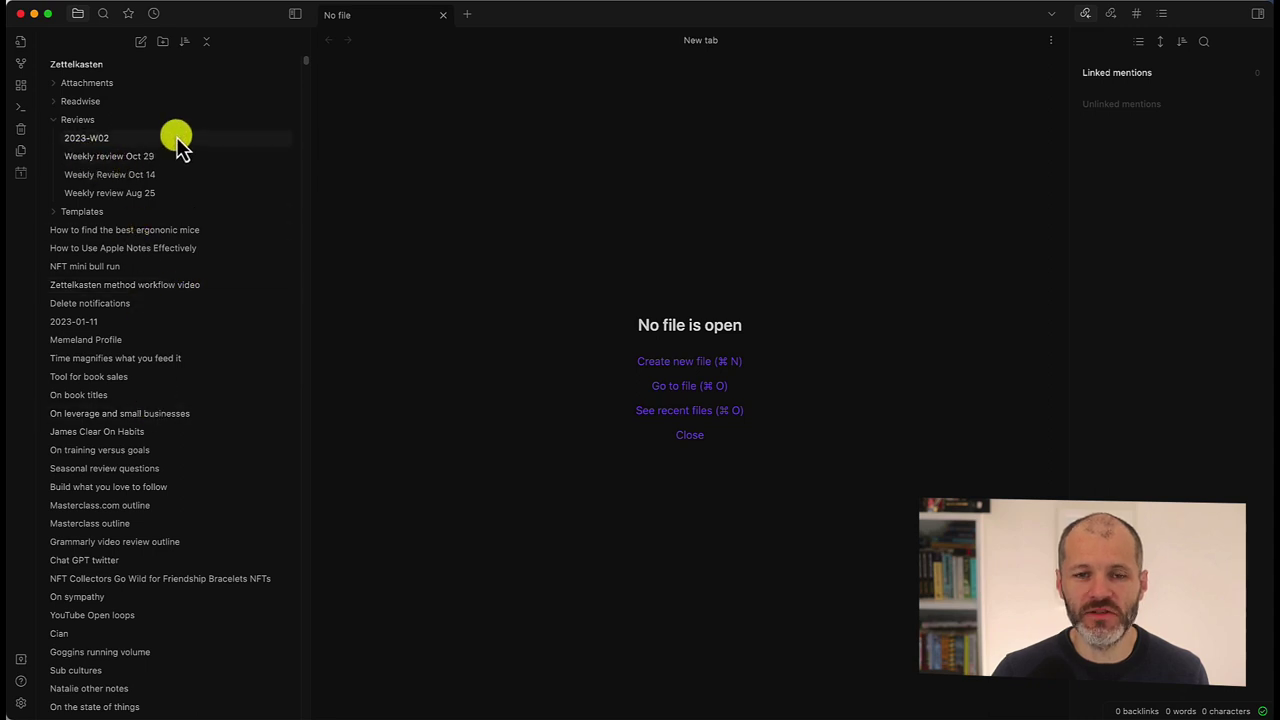
{"action": "left_click", "coordinate": [53, 122]}
Browse then collapse the Templates folder, and select the Zettelkasten method workflow video note.
{"action": "left_click", "coordinate": [55, 140]}
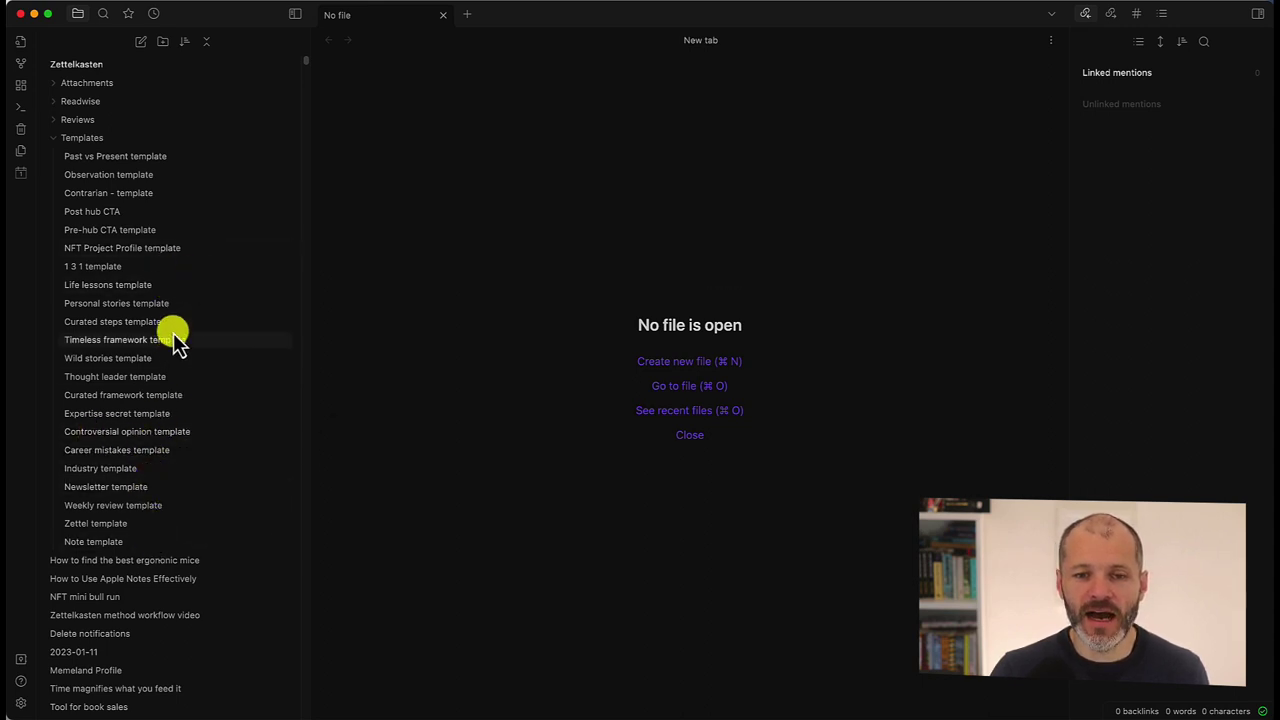
{"action": "scroll", "coordinate": [154, 522], "scroll_direction": "down", "scroll_amount": 2}
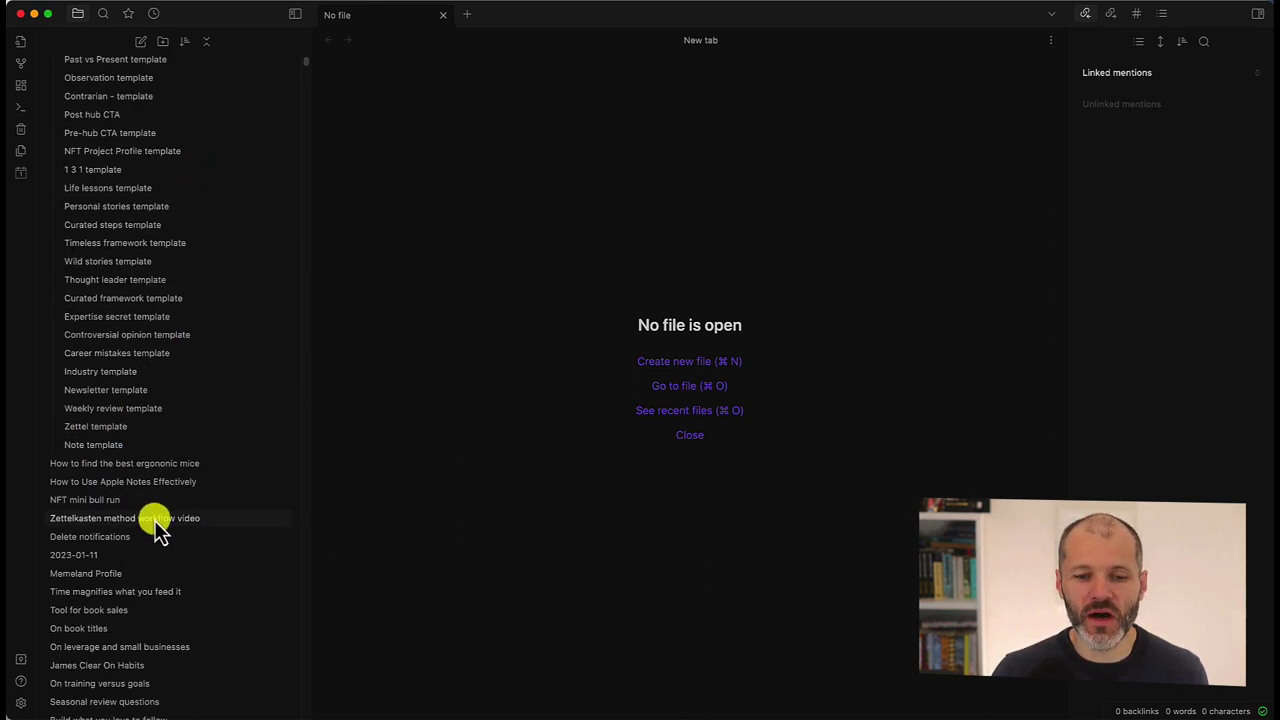
{"action": "scroll", "coordinate": [160, 320], "scroll_direction": "up", "scroll_amount": 2}
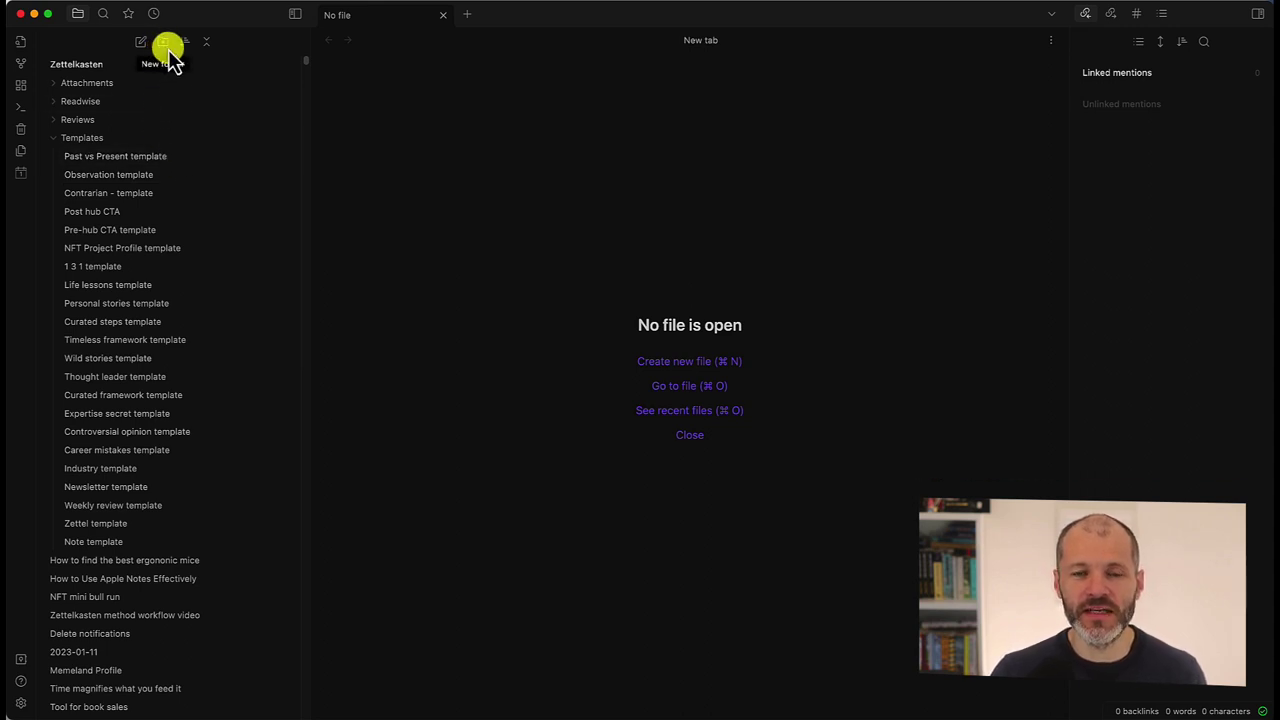
{"action": "left_click", "coordinate": [57, 138]}
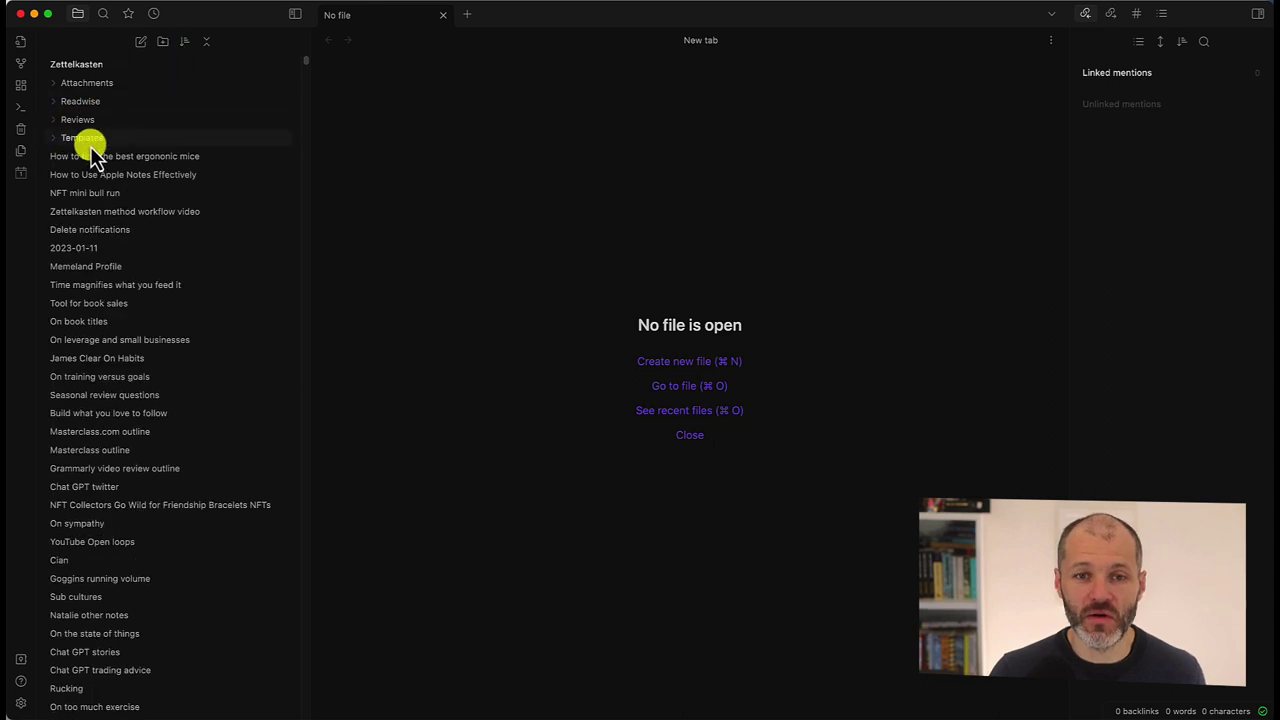
{"action": "left_click", "coordinate": [178, 211]}
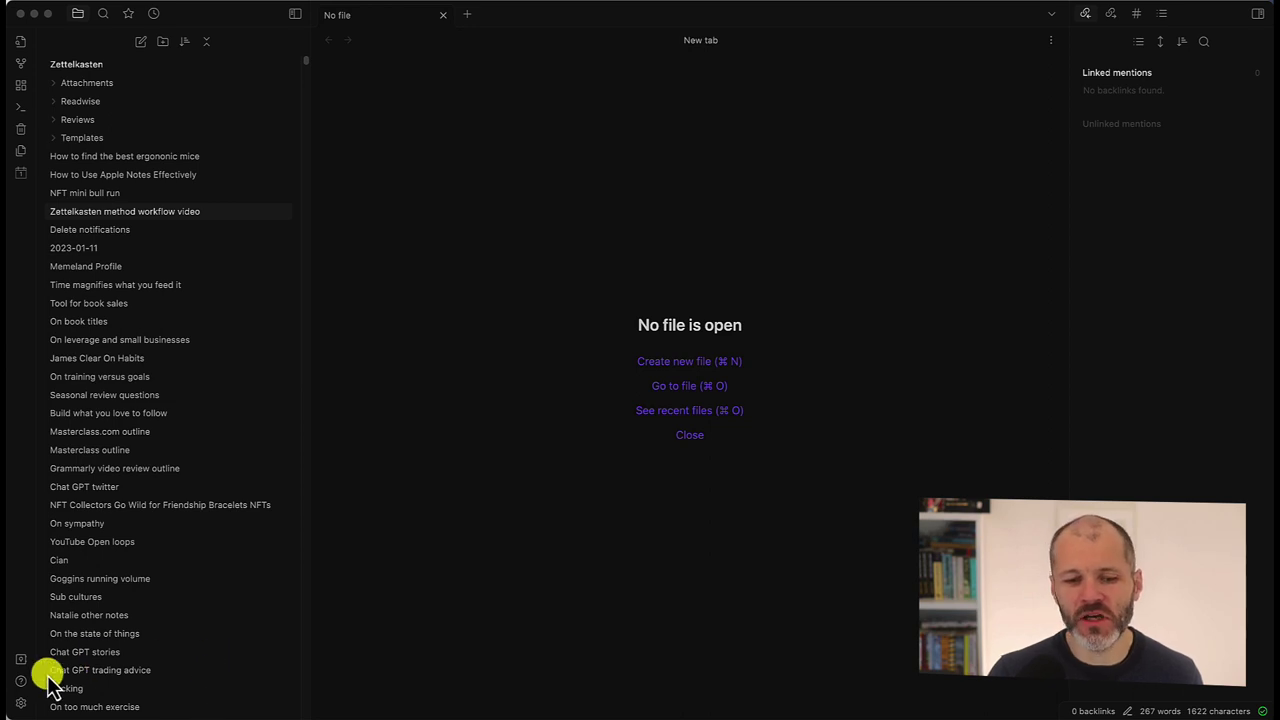
Search settings for 'plugin', then go to Community plugins and browse the plugin catalogue.
{"action": "left_click", "coordinate": [21, 705]}
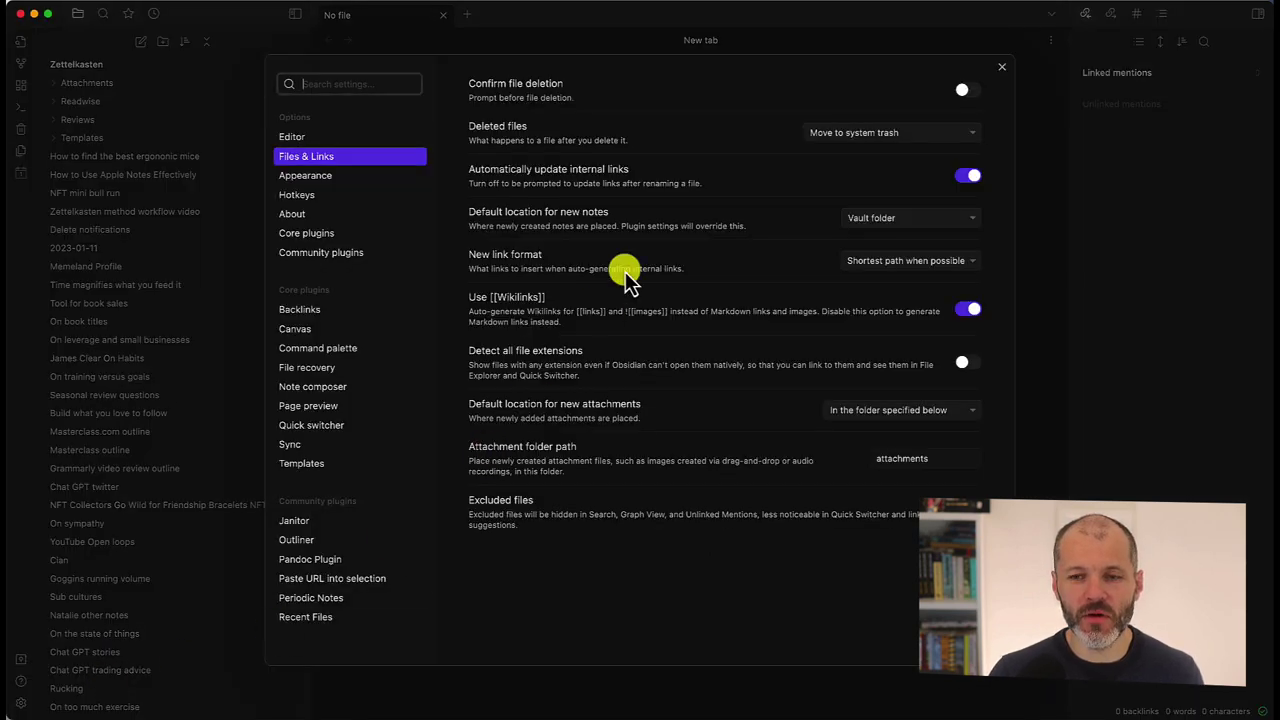
{"action": "type", "text": "pluj"}
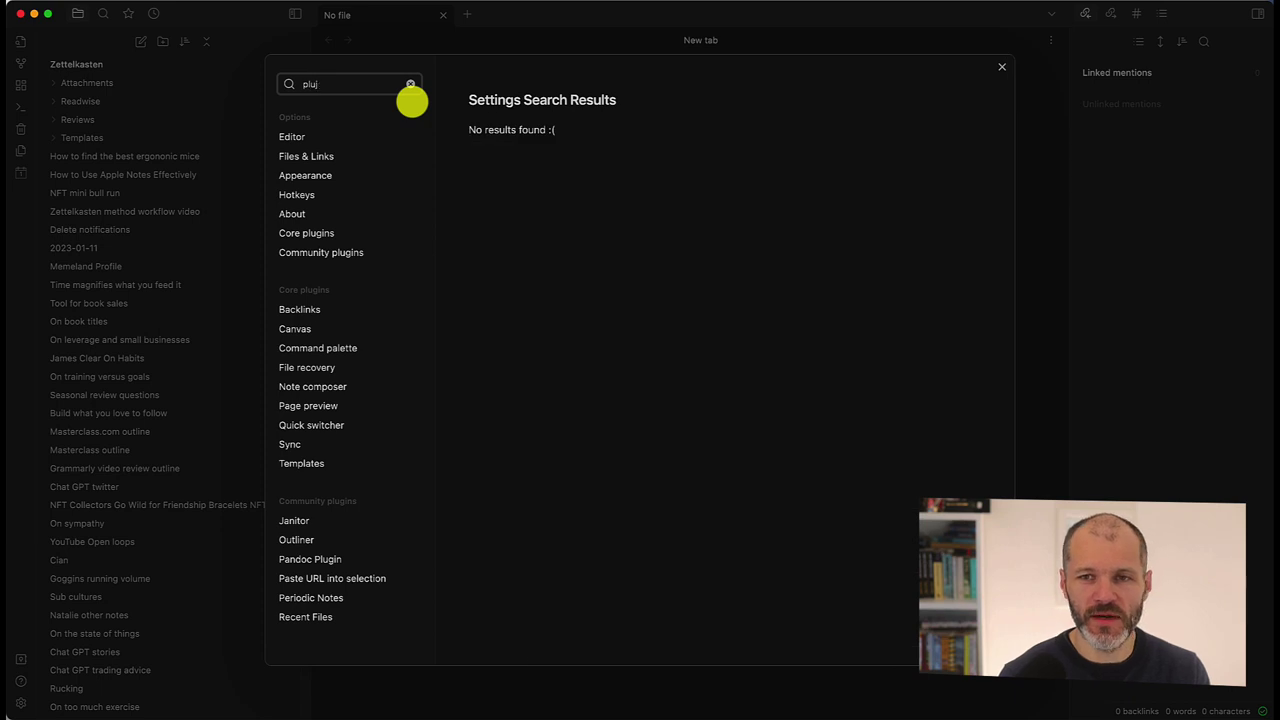
{"action": "key", "text": "BackSpace"}
{"action": "type", "text": "gin"}
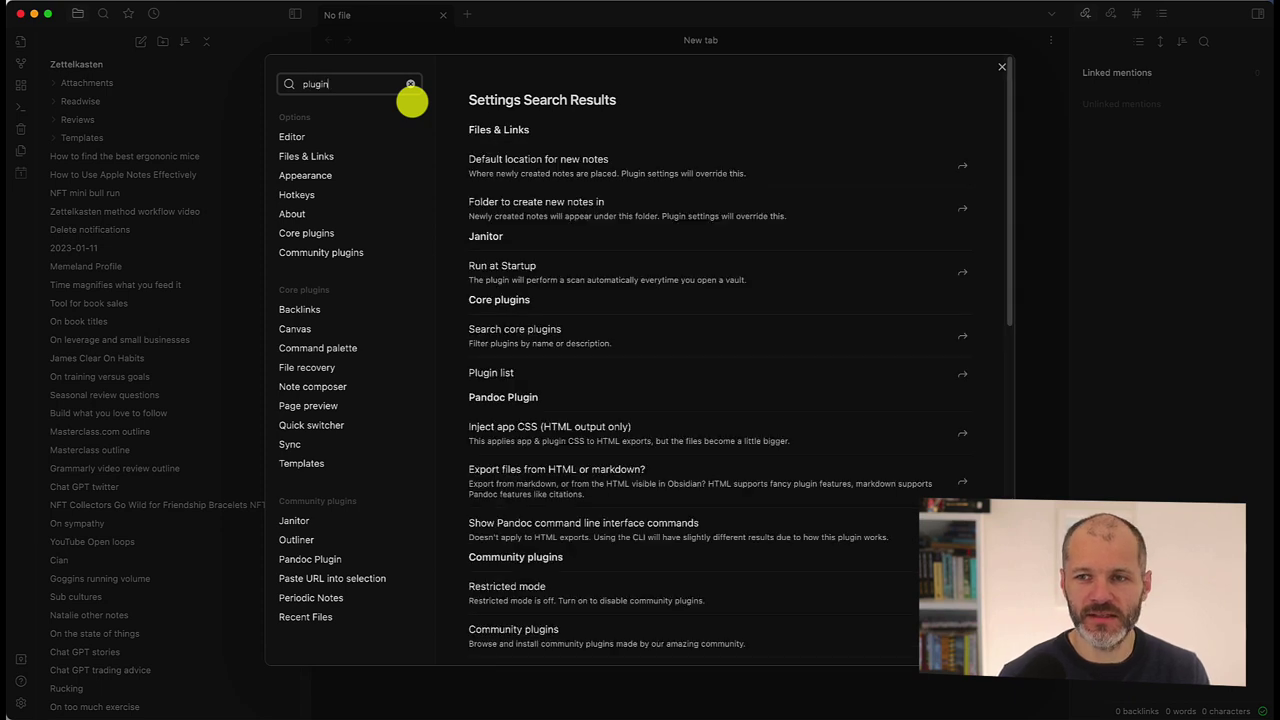
{"action": "left_click", "coordinate": [410, 84]}
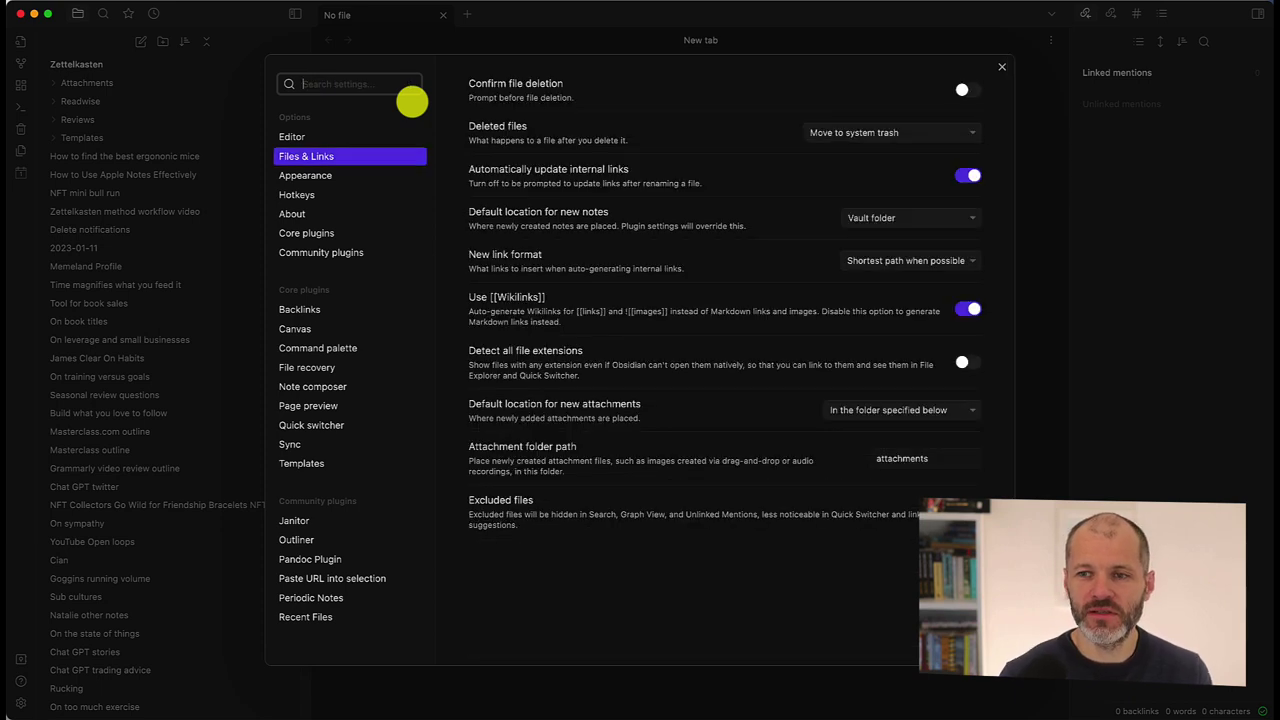
{"action": "left_click", "coordinate": [367, 259]}
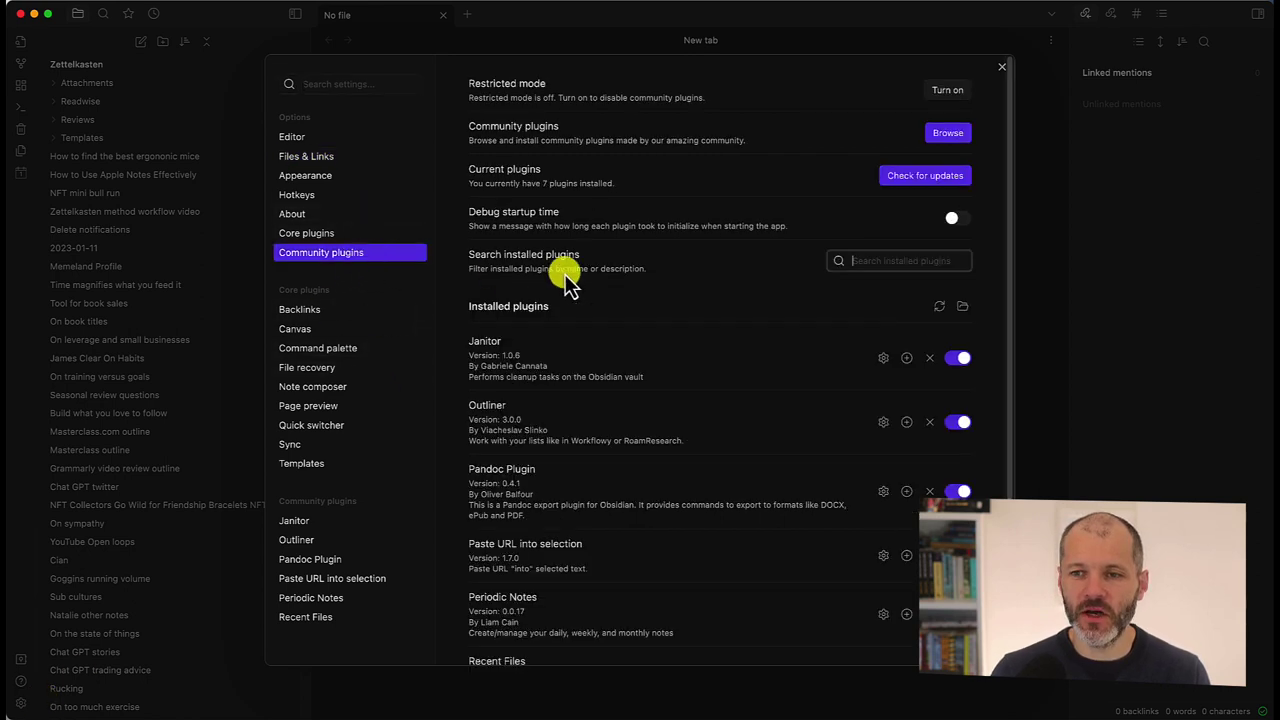
{"action": "left_click", "coordinate": [955, 138]}
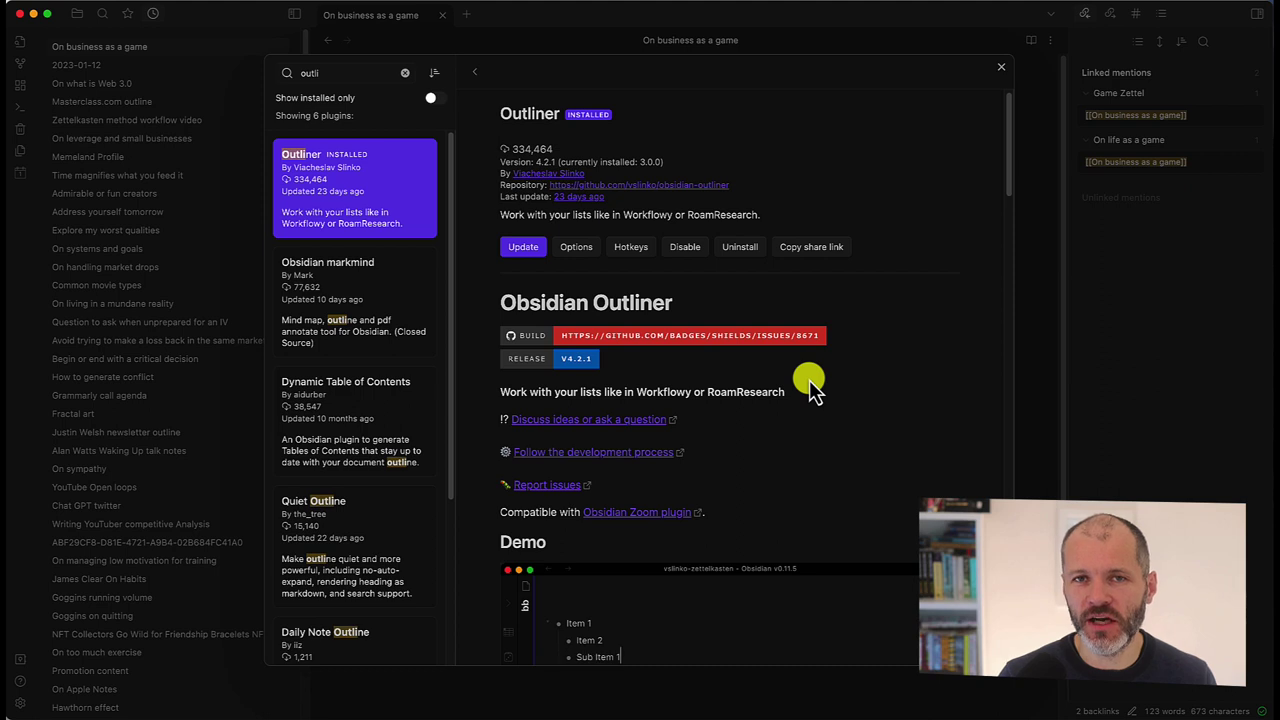
{"action": "scroll", "coordinate": [730, 377], "scroll_direction": "down", "scroll_amount": 3}
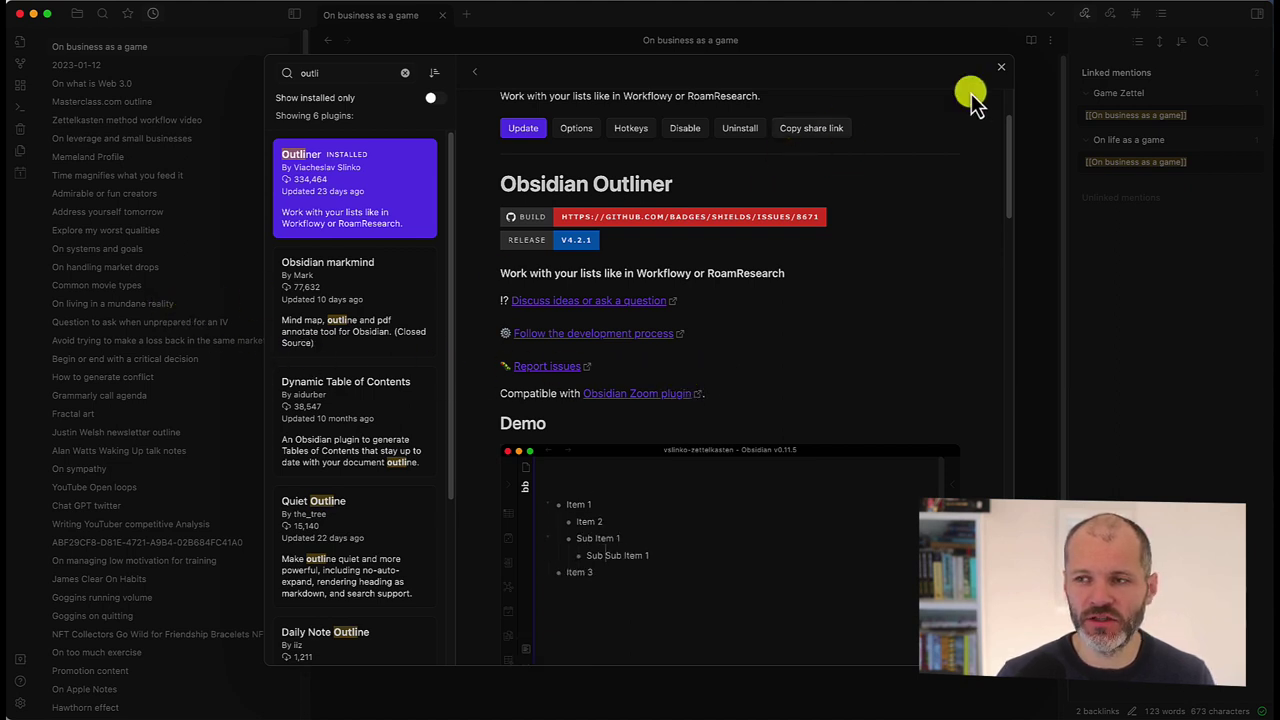
Close the plugin browser and write a bulleted list: item 1, item 2, item 3.
{"action": "left_click", "coordinate": [1047, 73]}
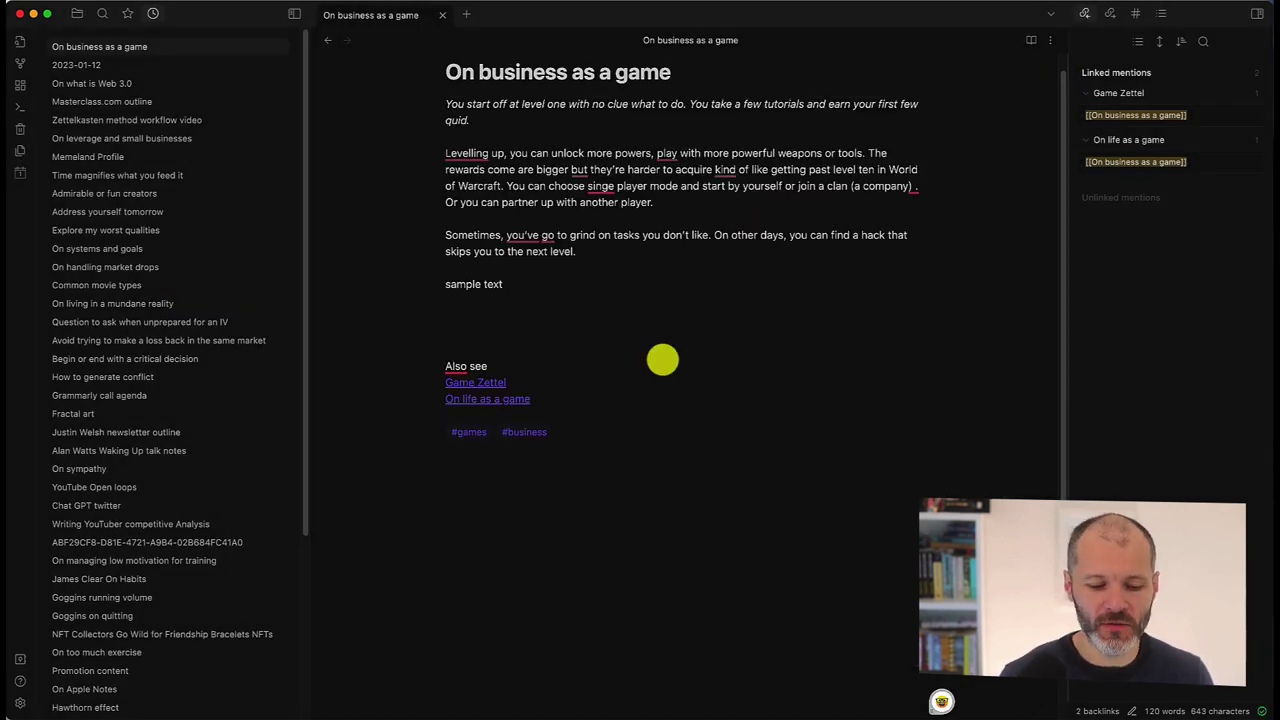
{"action": "type", "text": "- "}
{"action": "type", "text": "item 1"}
{"action": "key", "text": "Return"}
{"action": "type", "text": "item 2"}
{"action": "key", "text": "Return"}
{"action": "type", "text": "it"}
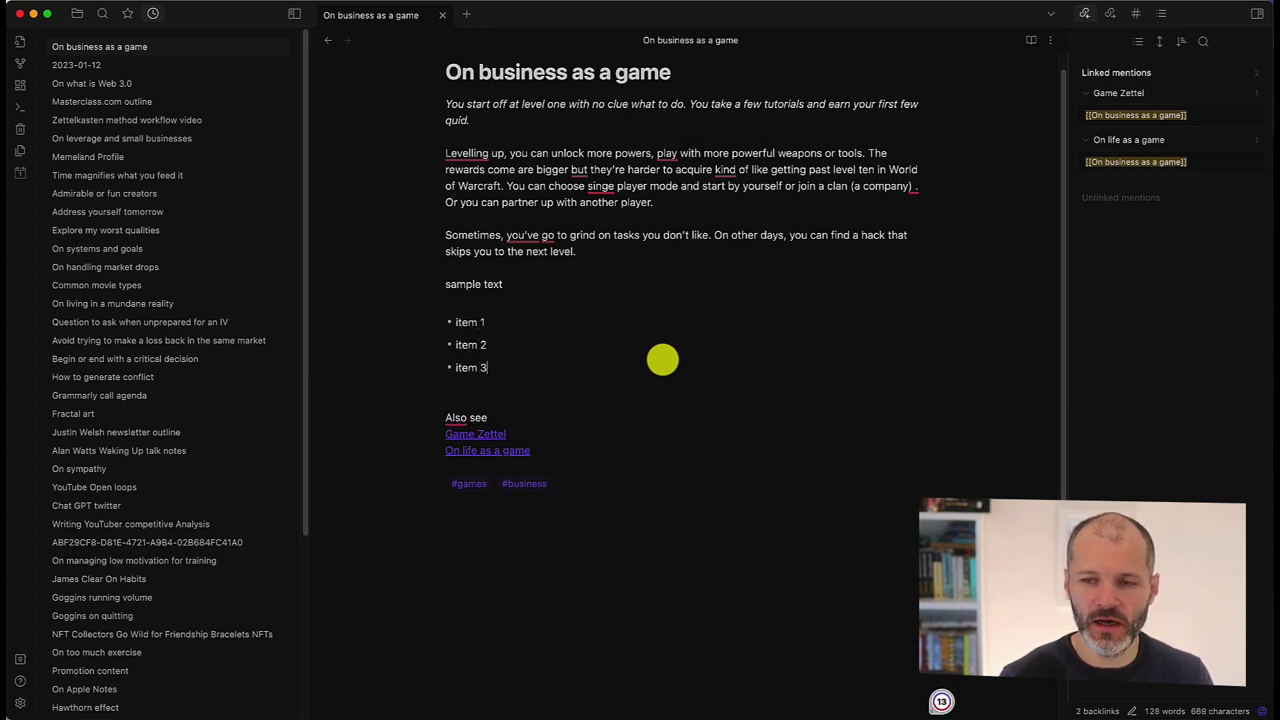
{"action": "type", "text": "em 3"}
{"action": "key", "text": "Return"}
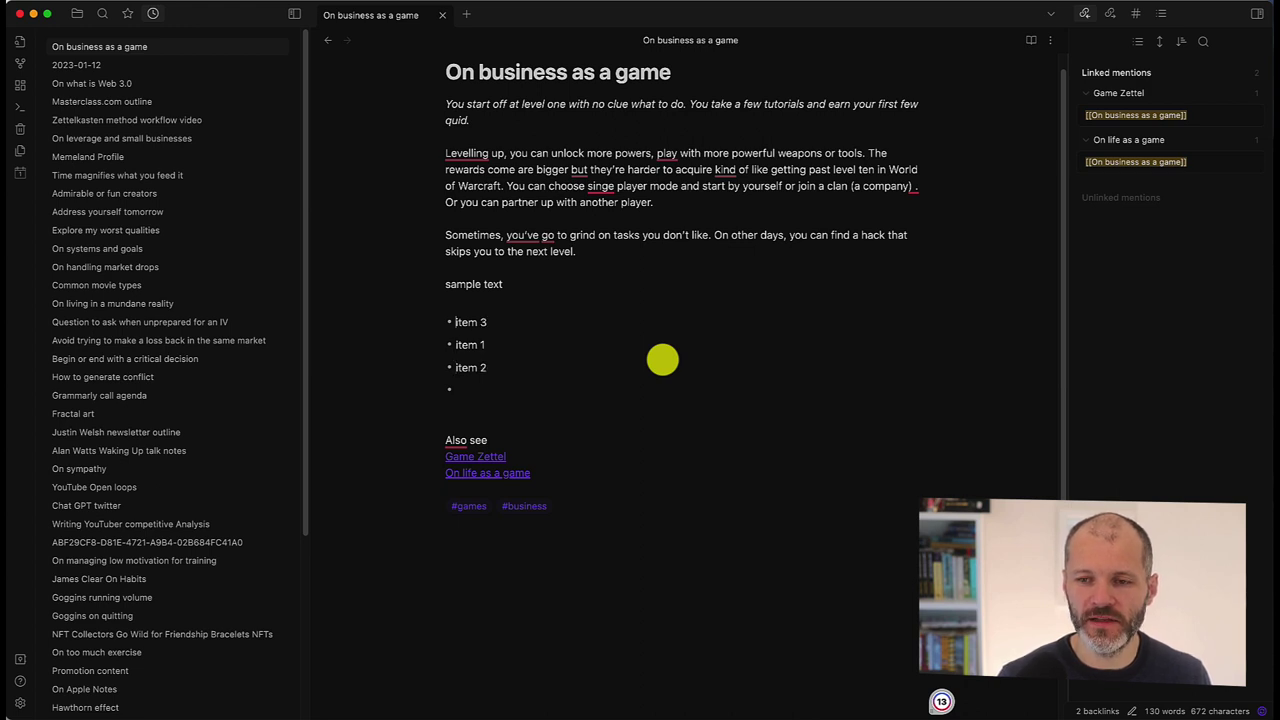
Indent item 3 under item 2, move it up and back twice, then delete the list.
{"action": "key", "text": "Tab"}
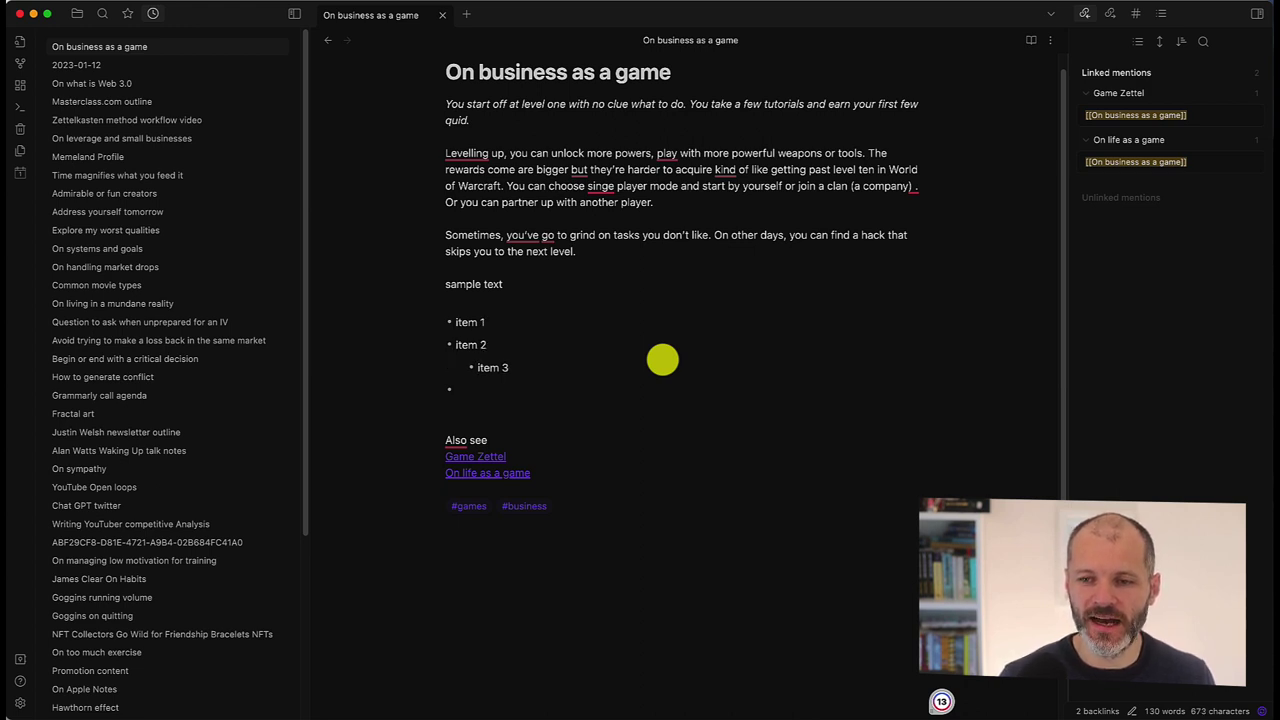
{"action": "key", "text": "alt+Up"}
{"action": "key", "text": "alt+Down"}
{"action": "key", "text": "alt+Up"}
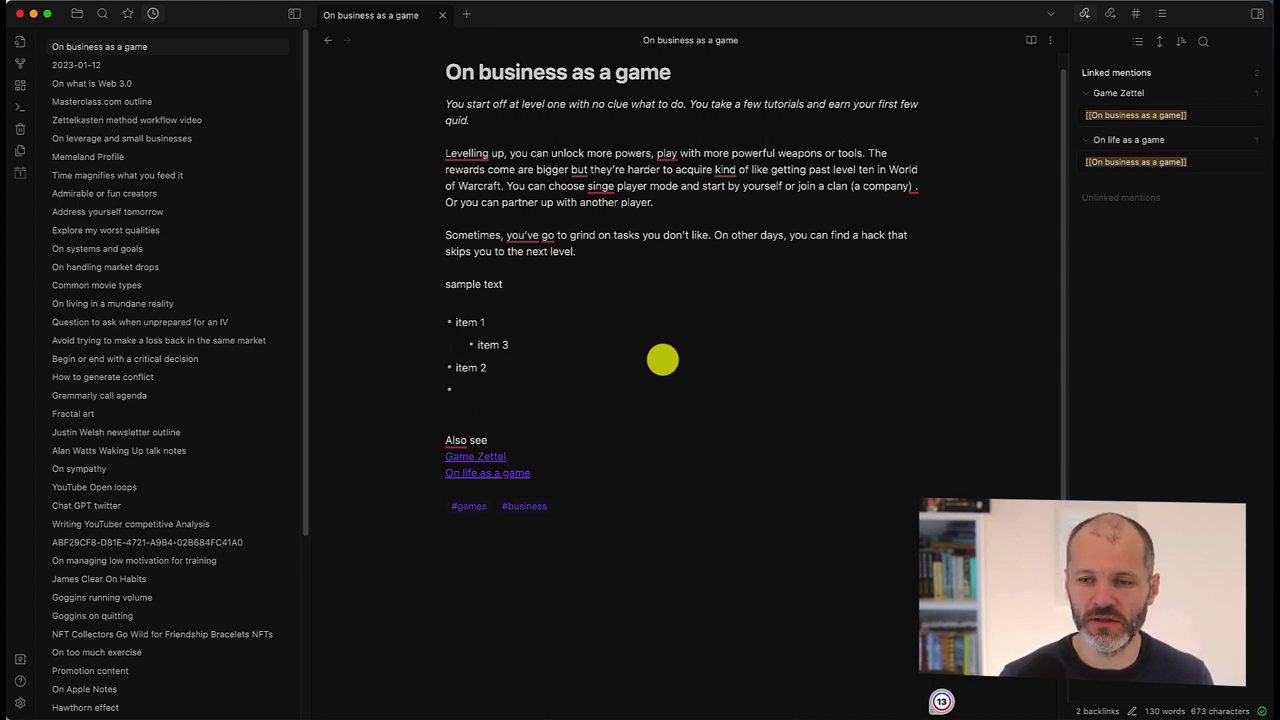
{"action": "key", "text": "alt+Down"}
{"action": "key", "text": "BackSpace"}
{"action": "key", "text": "BackSpace"}
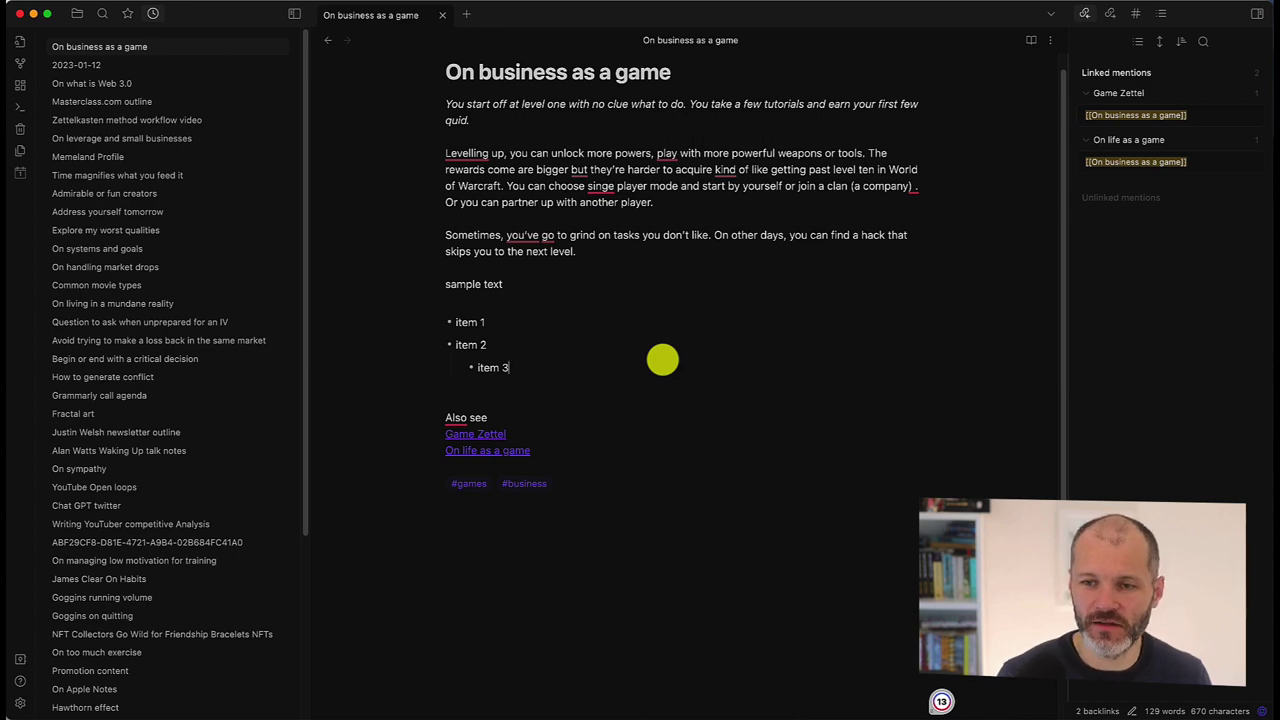
{"action": "key", "text": "super+a"}
{"action": "key", "text": "super+a"}
{"action": "key", "text": "BackSpace"}
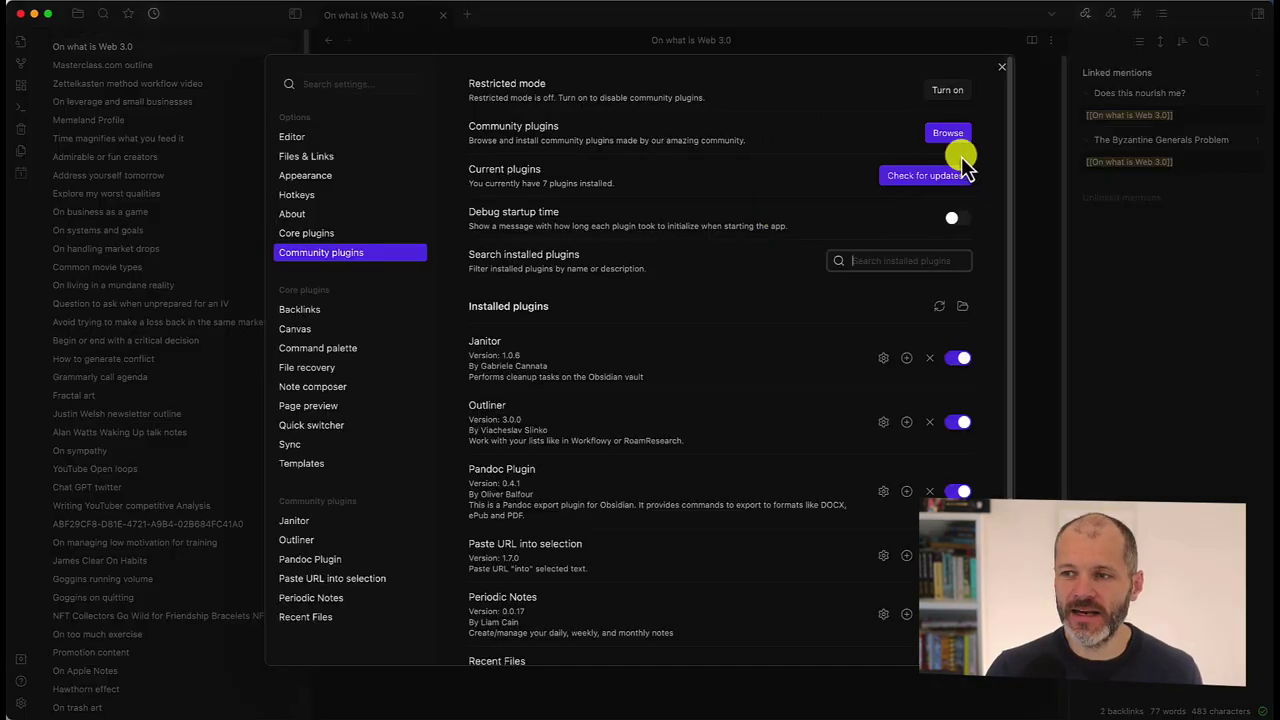
Filter the plugin browser to the 7 installed plugins, then close the browser and settings.
{"action": "left_click", "coordinate": [950, 132]}
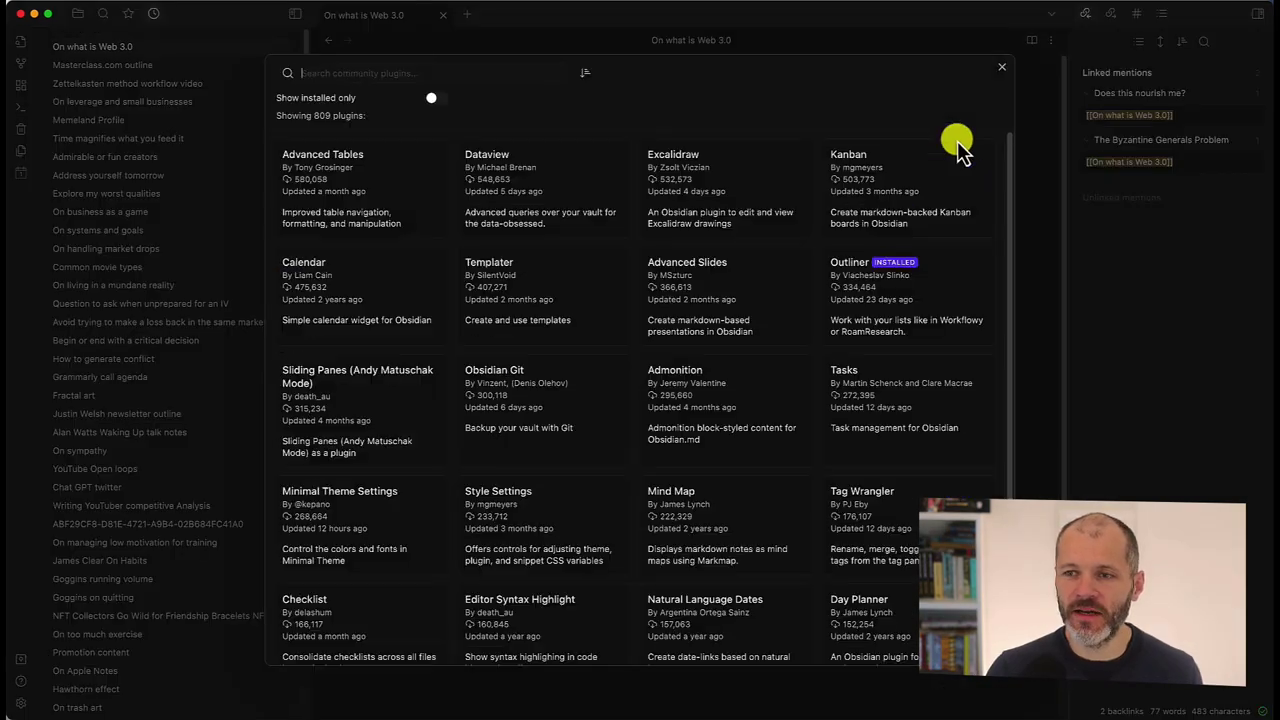
{"action": "left_click", "coordinate": [435, 98]}
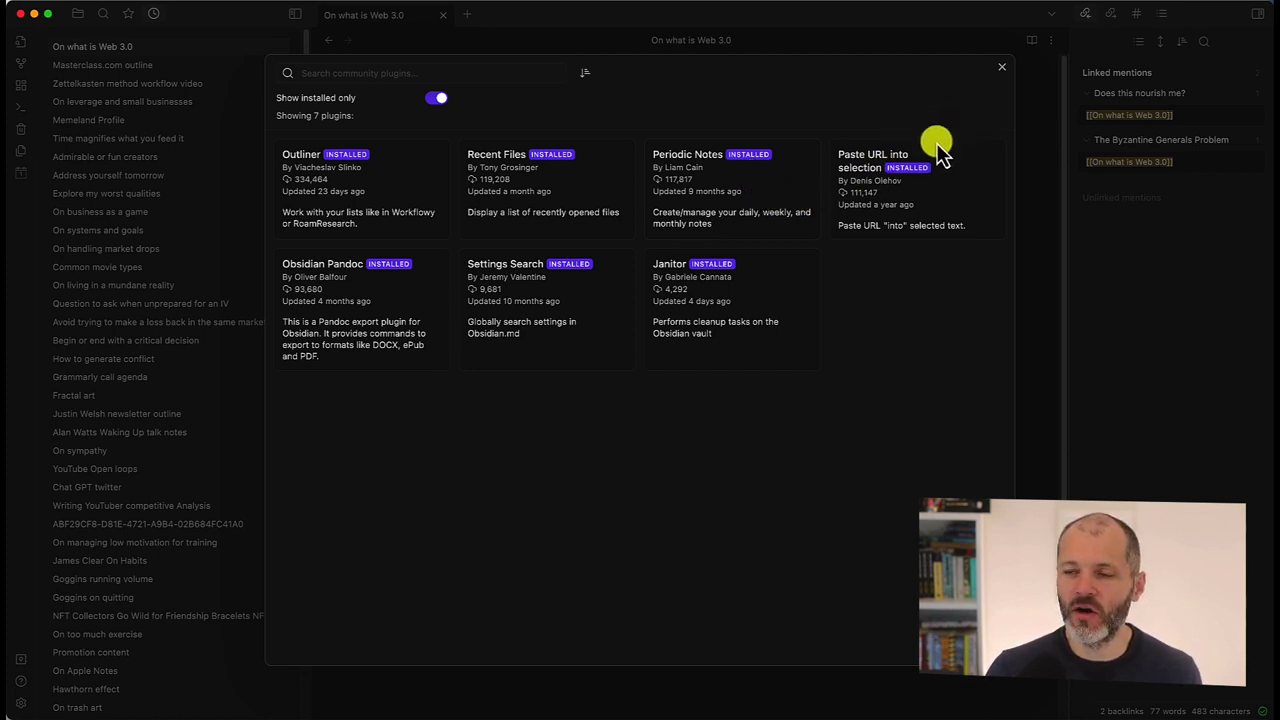
{"action": "left_click", "coordinate": [1001, 71]}
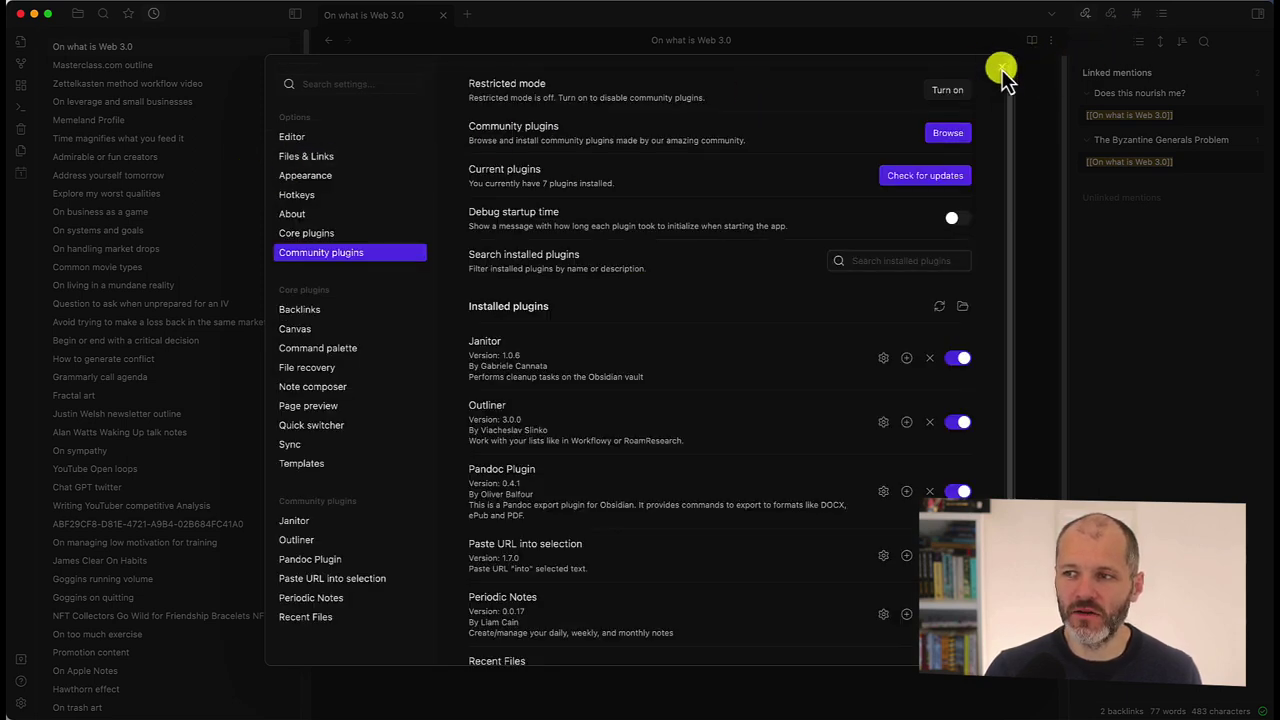
{"action": "left_click", "coordinate": [1003, 71]}
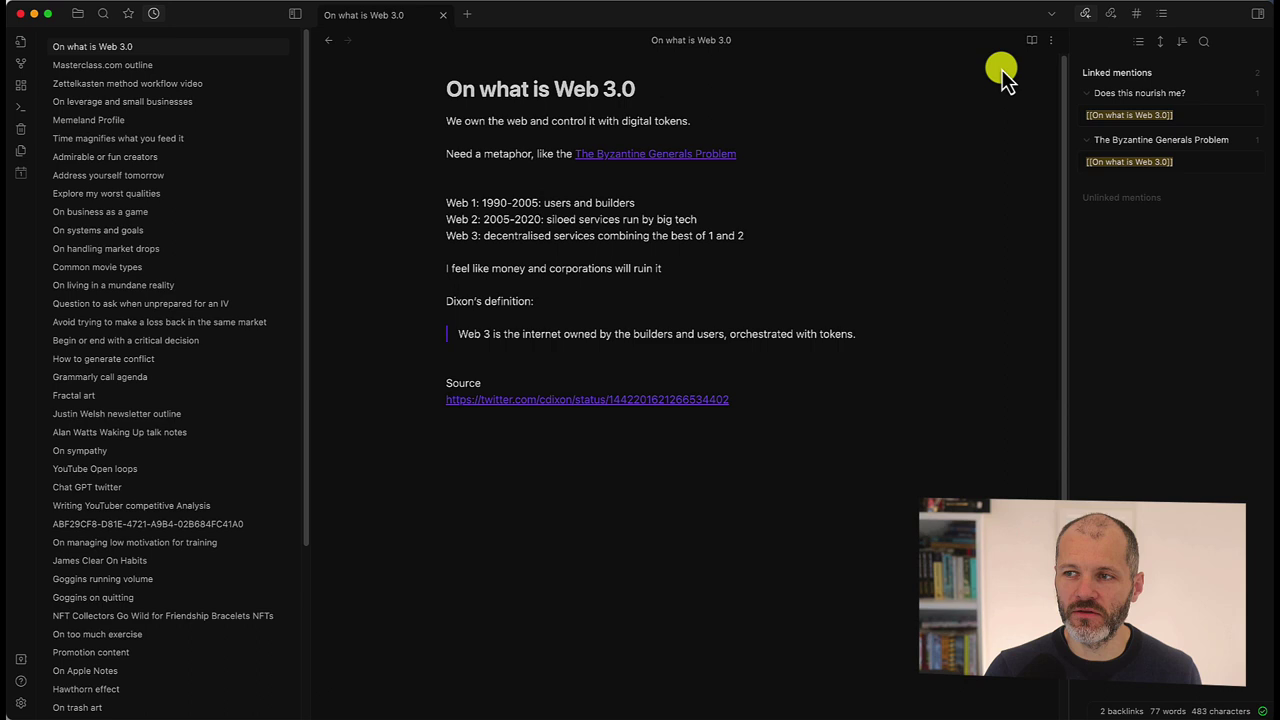
Create today's daily note 2023-01-12 and place the cursor in its empty body.
{"action": "left_click", "coordinate": [22, 178]}
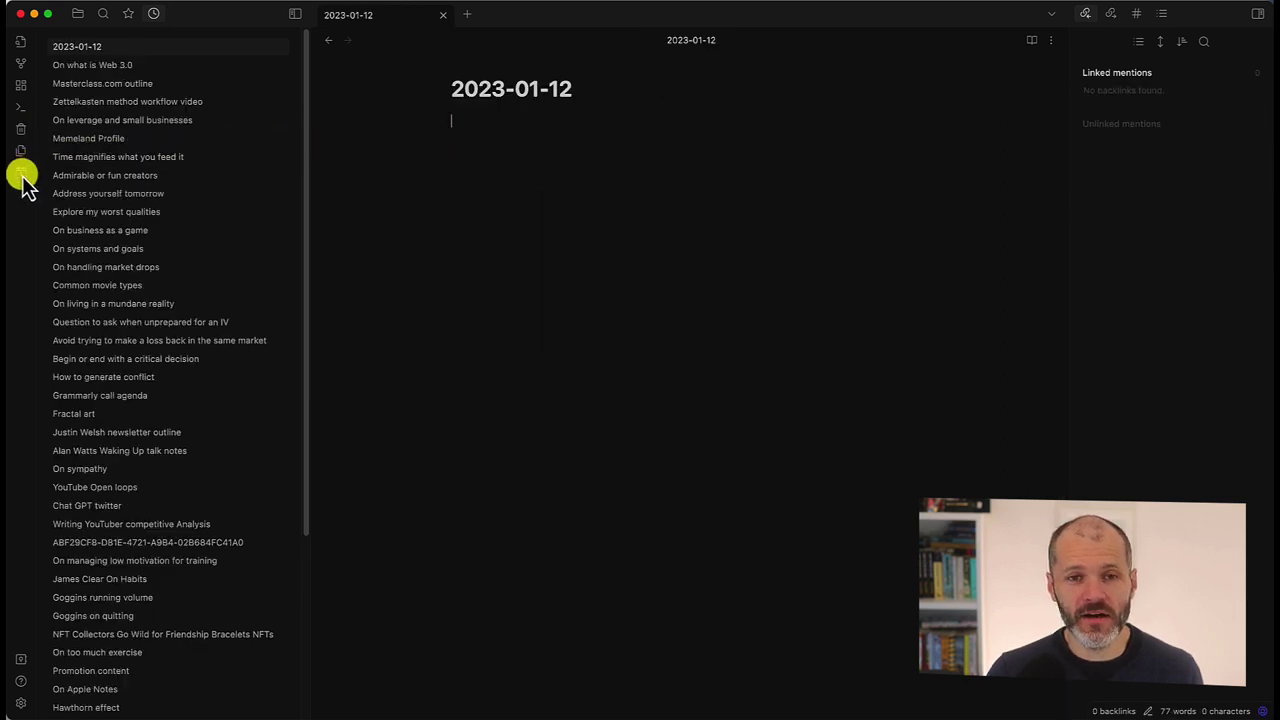
{"action": "left_click_drag", "start_coordinate": [606, 89], "coordinate": [455, 100]}
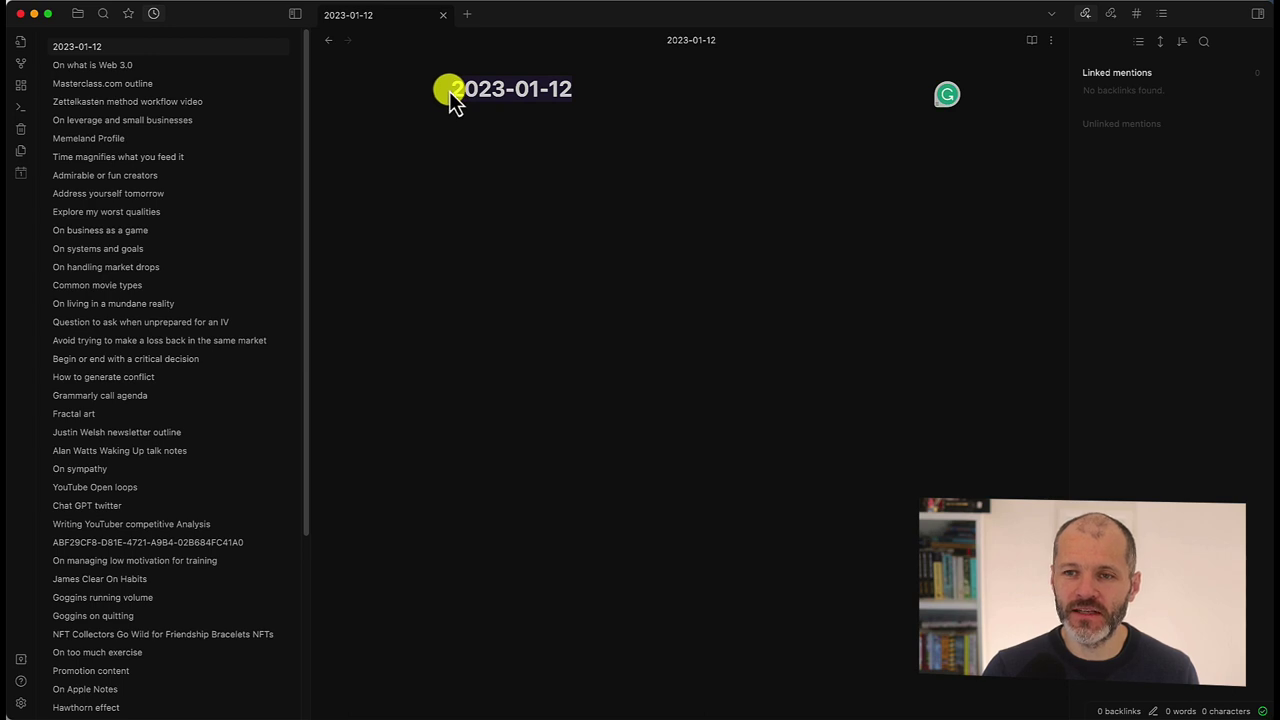
{"action": "left_click", "coordinate": [517, 131]}
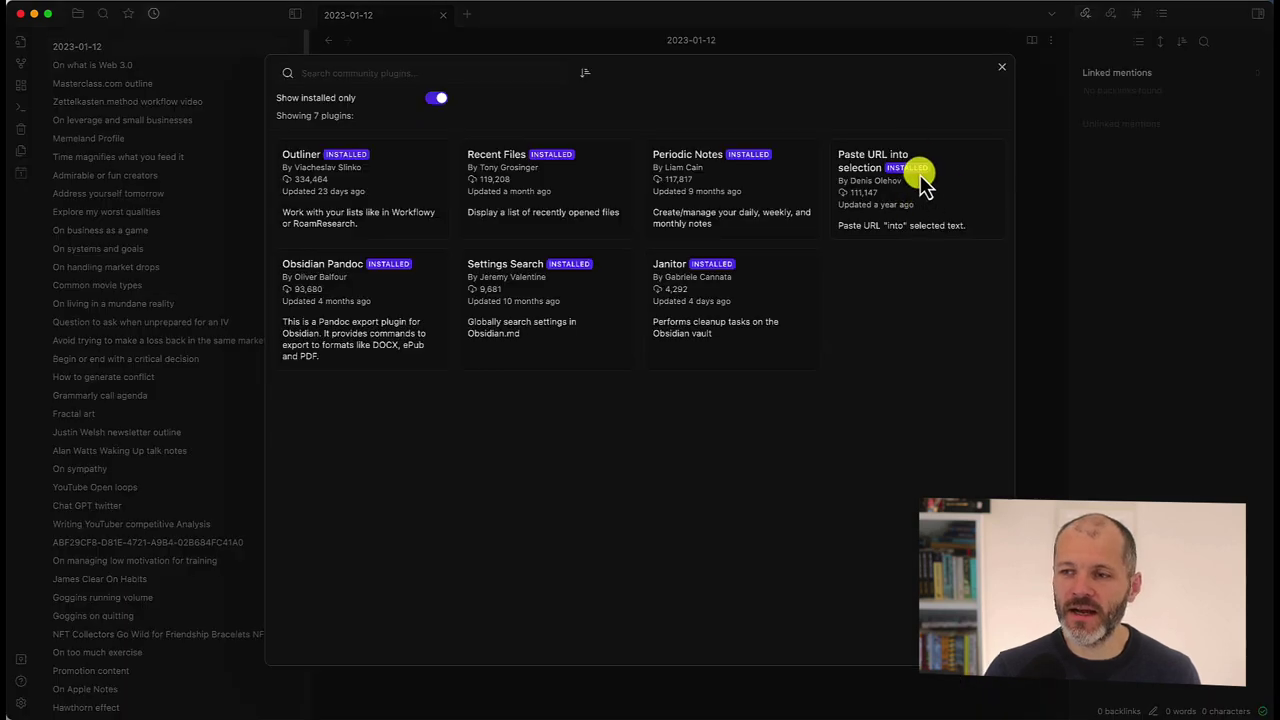
Close the plugin browser and settings, then open 'On business as a game' for editing.
{"action": "left_click", "coordinate": [1005, 68]}
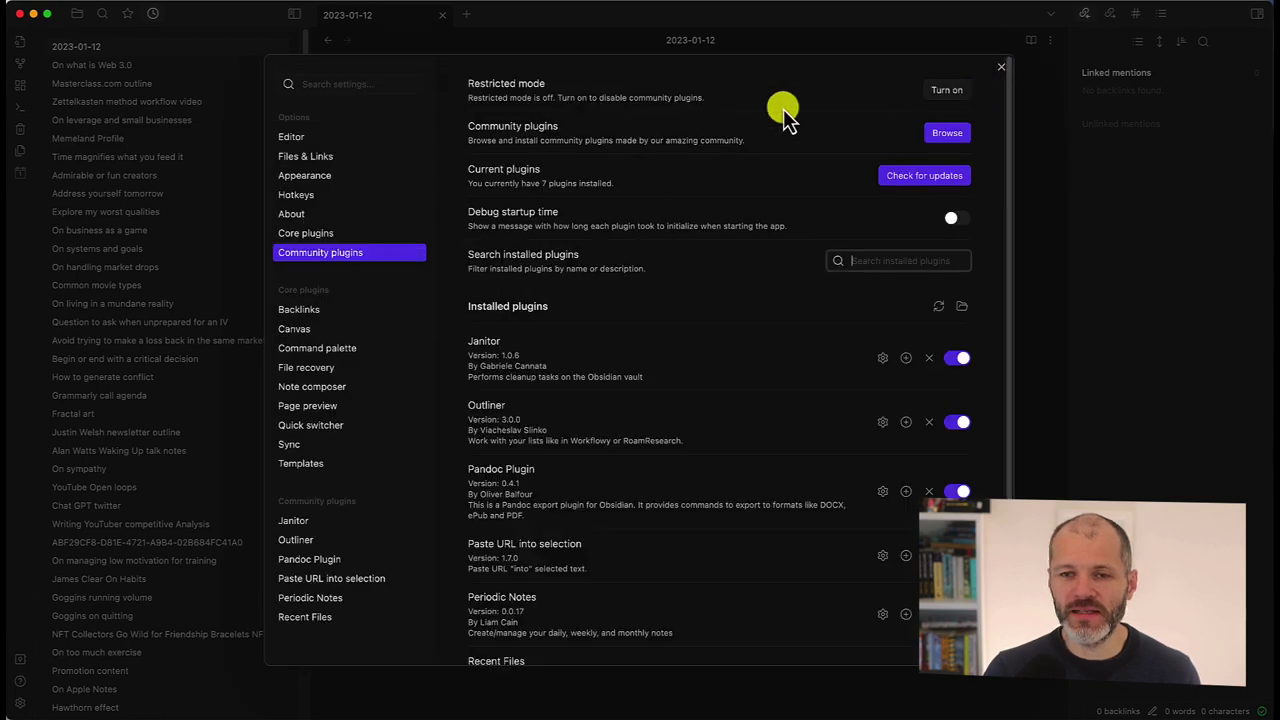
{"action": "left_click", "coordinate": [996, 72]}
{"action": "left_click", "coordinate": [137, 230]}
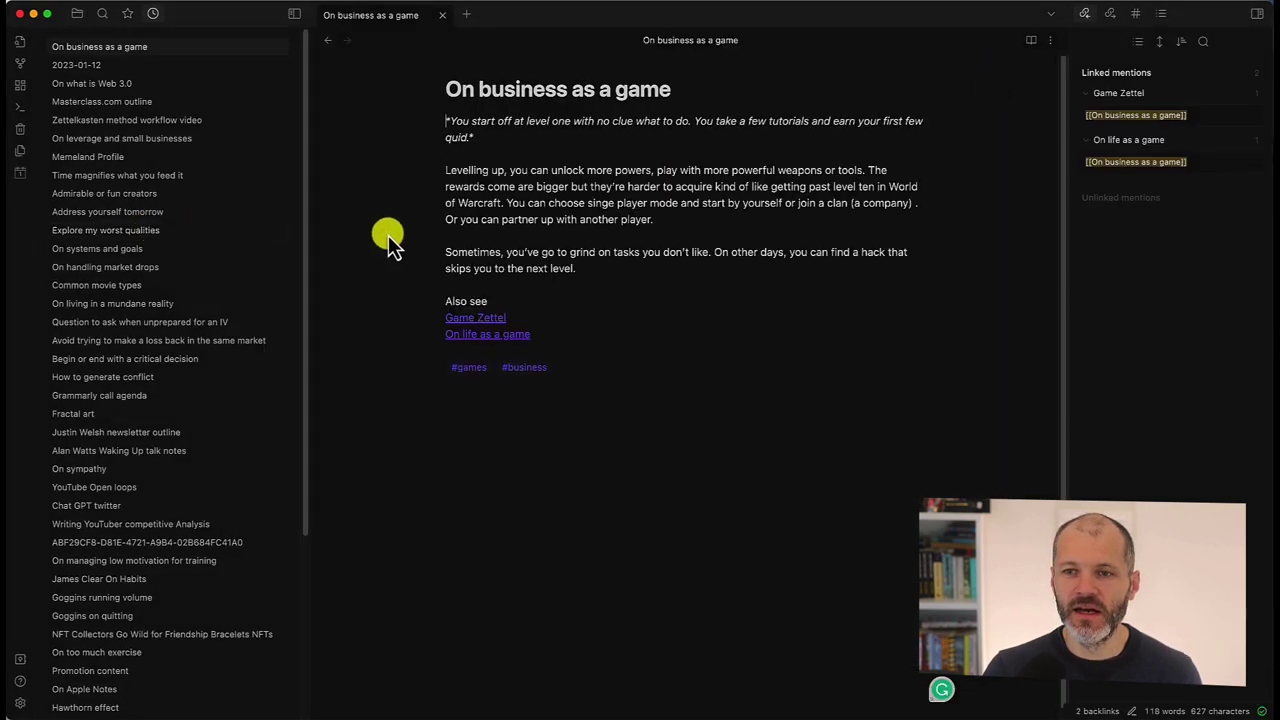
{"action": "left_click", "coordinate": [614, 271]}
Add a blank line above Also see and type 'sample text' on it.
{"action": "key", "text": "Return"}
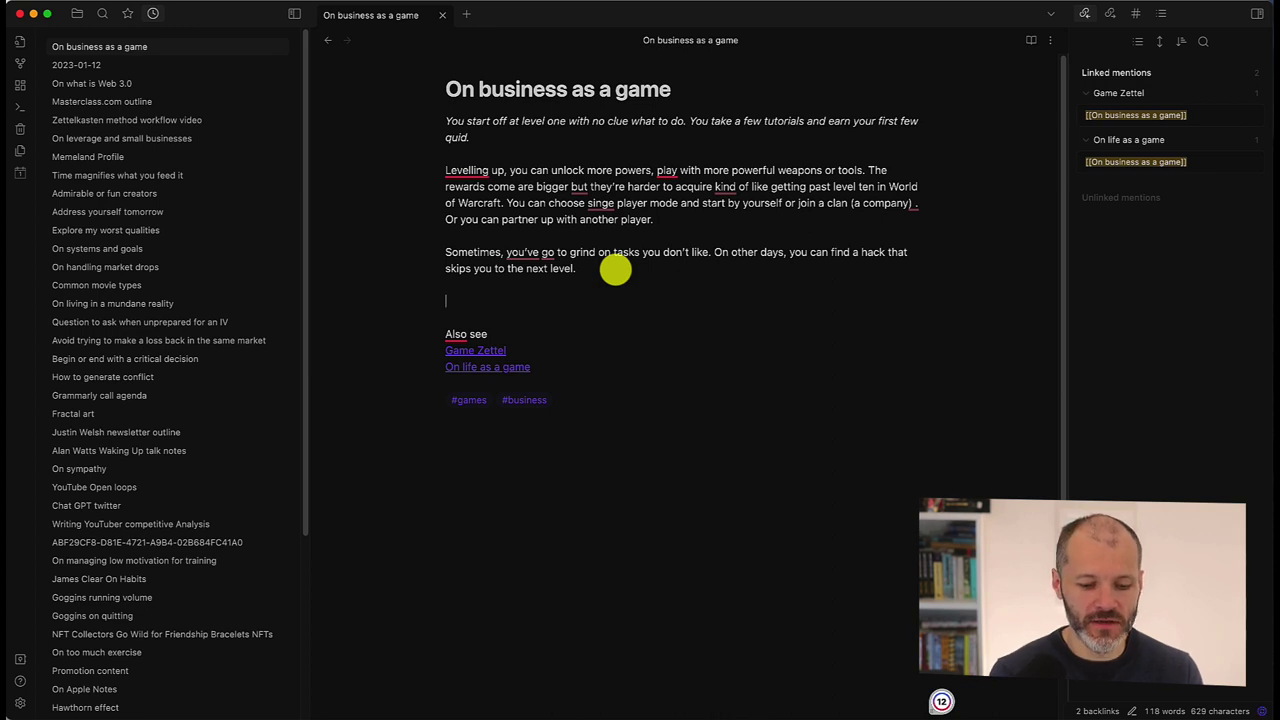
{"action": "type", "text": "sample texc"}
{"action": "key", "text": "BackSpace"}
{"action": "type", "text": "t"}
{"action": "key", "text": "Return"}
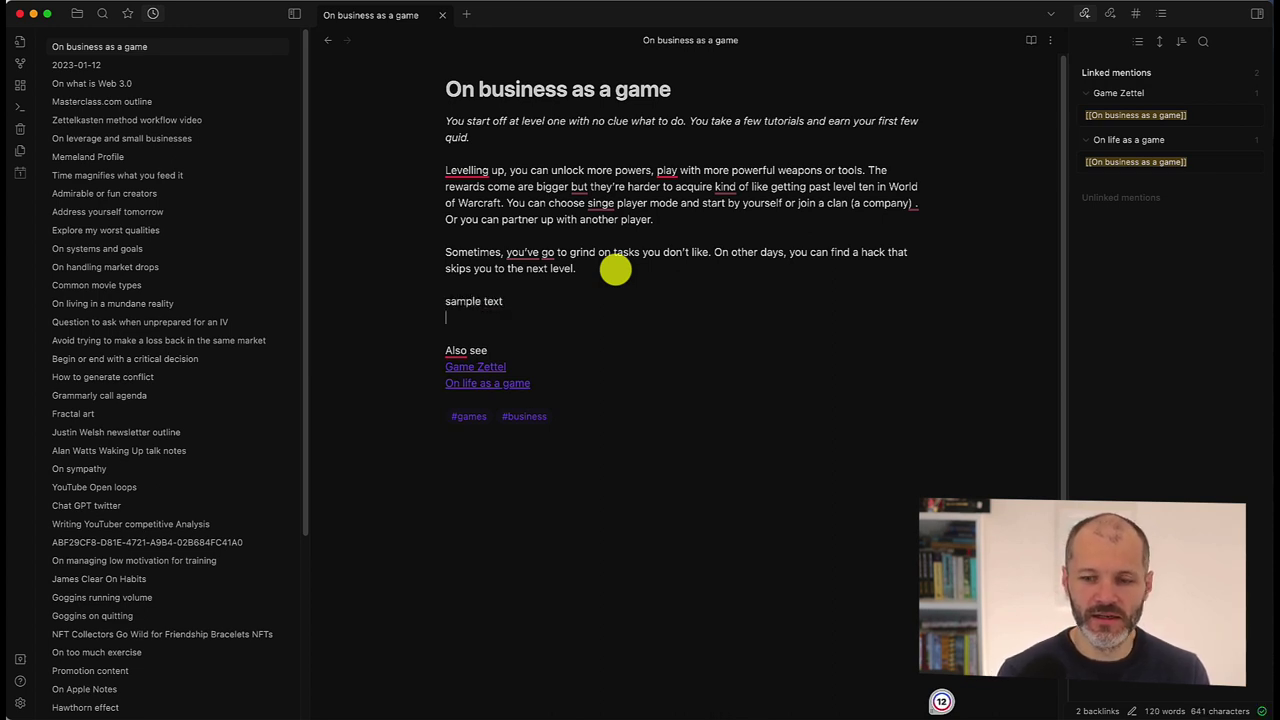
{"action": "type", "text": ";we"}
{"action": "key", "text": "Return"}
{"action": "key", "text": "Return"}
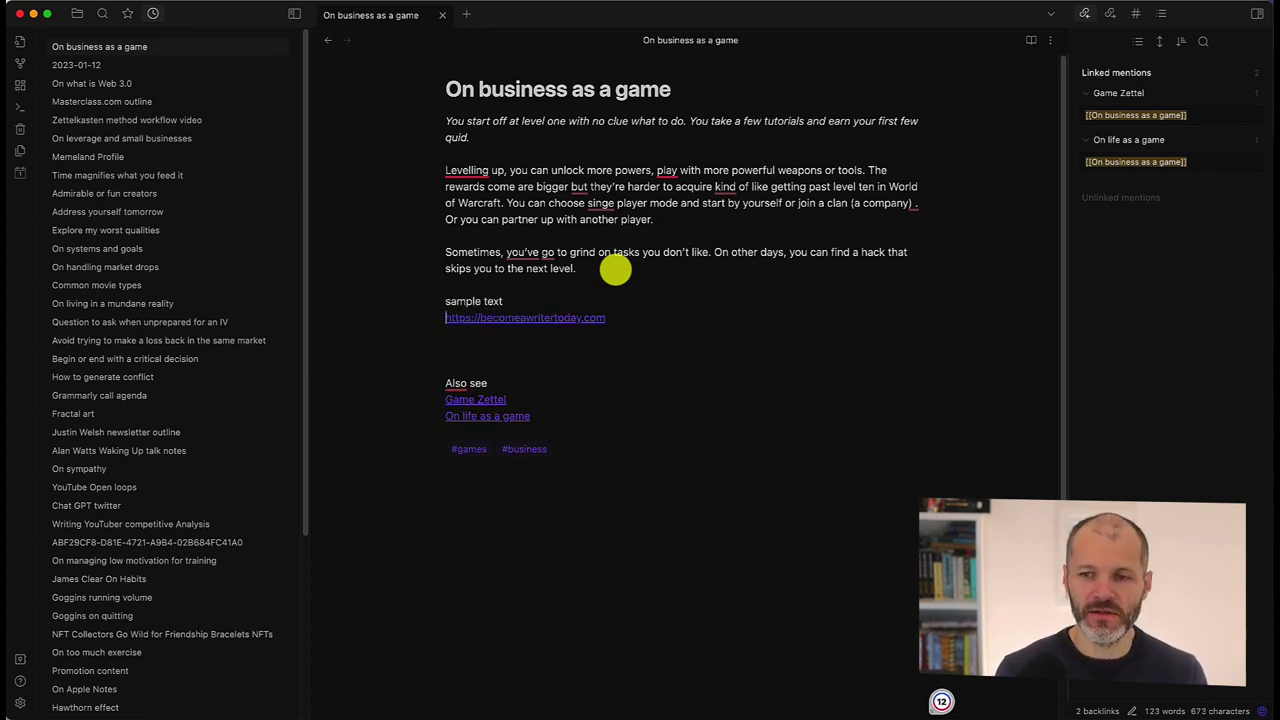
{"action": "key", "text": "Down"}
{"action": "key", "text": "BackSpace"}
{"action": "key", "text": "super+BackSpace"}
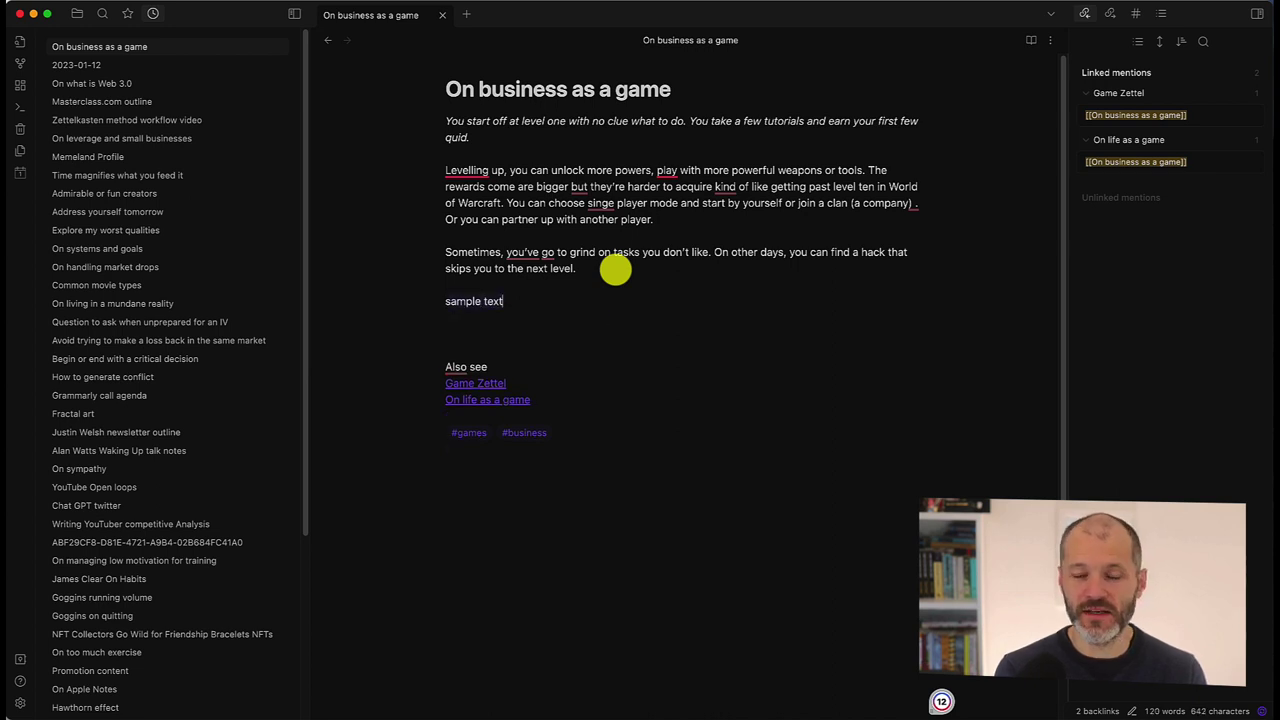
{"action": "type", "text": "https://becomeawritertoday.com"}
{"action": "key", "text": "Down"}
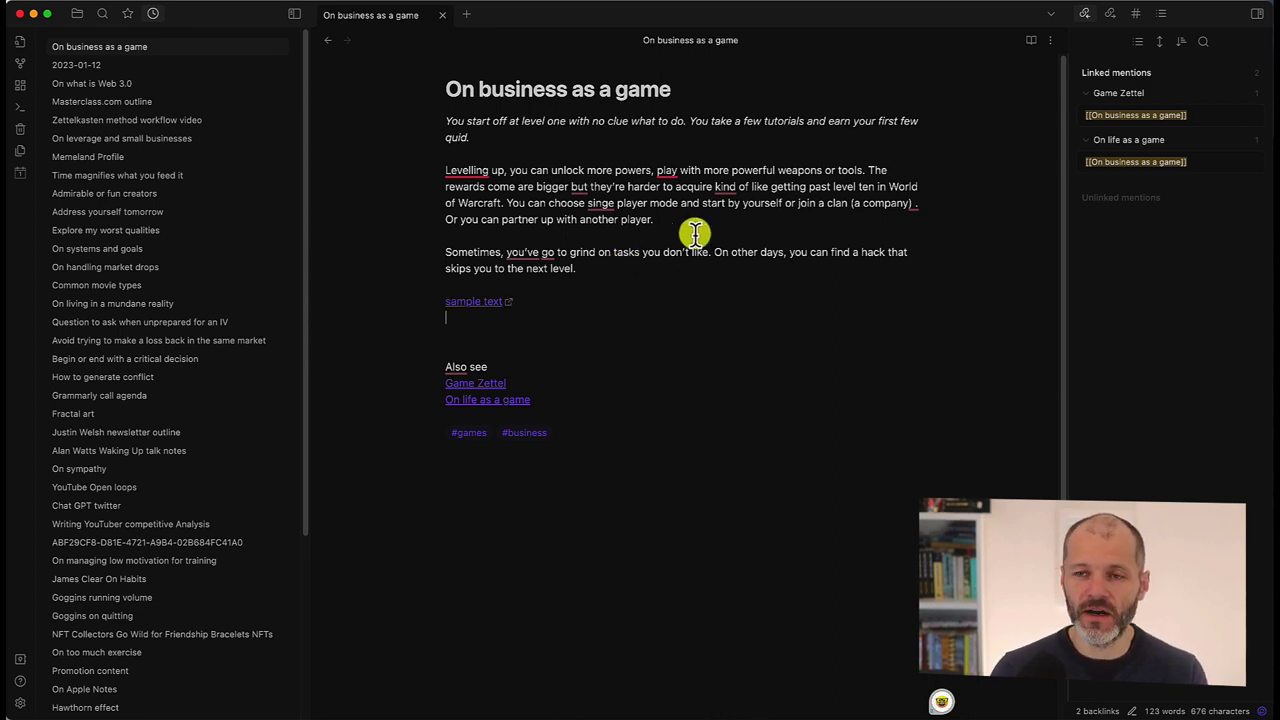
{"action": "key", "text": "super+z"}
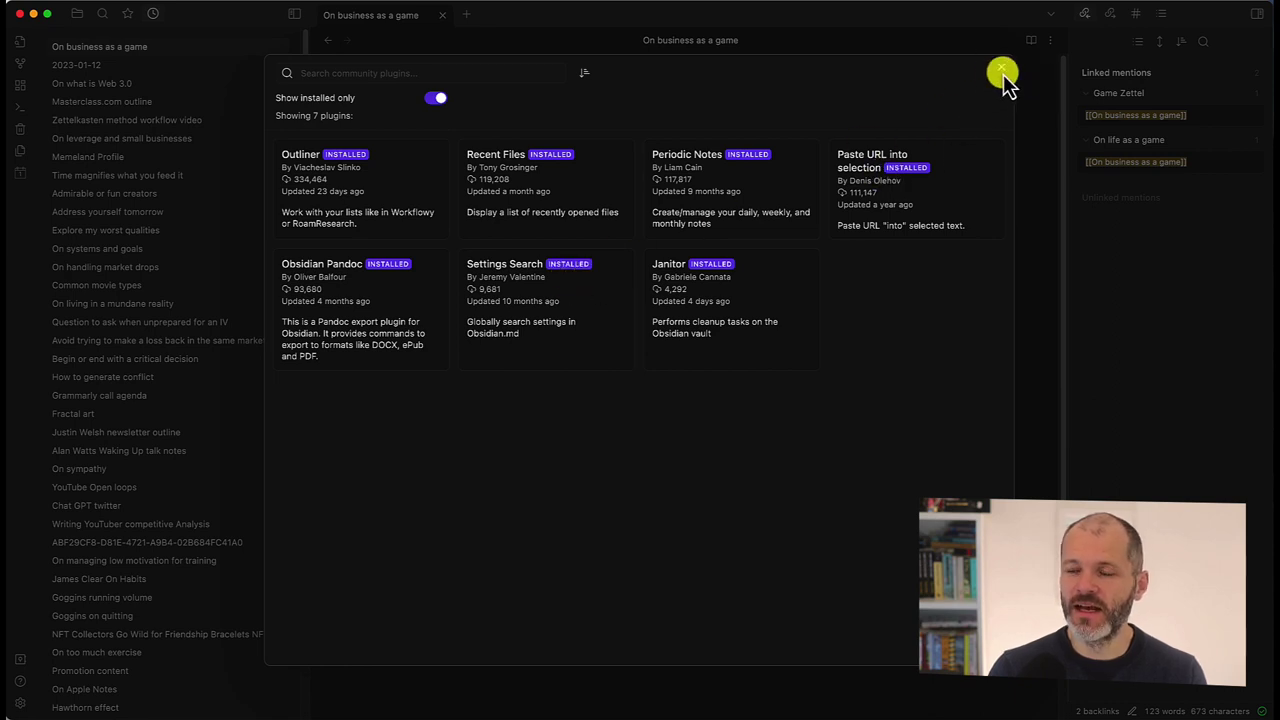
Close the plugin browser and search settings for 'outliner' in place of 'communit', then clear it.
{"action": "left_click", "coordinate": [1002, 72]}
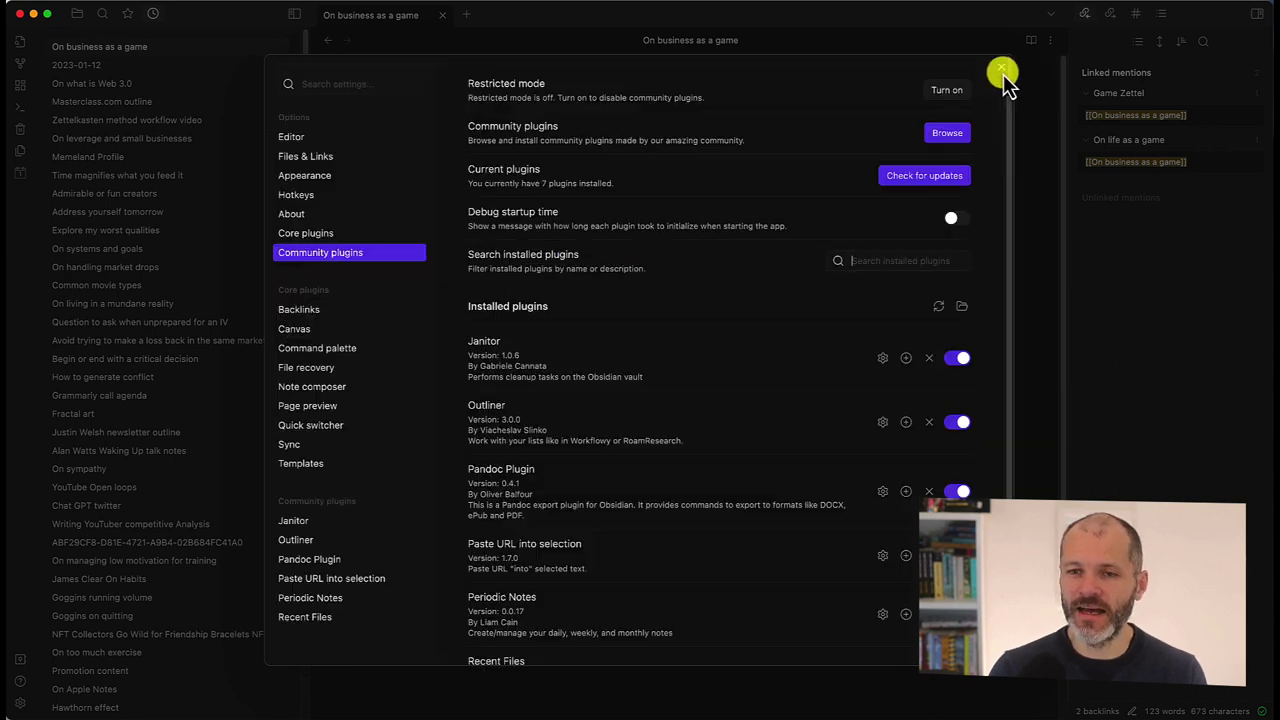
{"action": "left_click", "coordinate": [360, 86]}
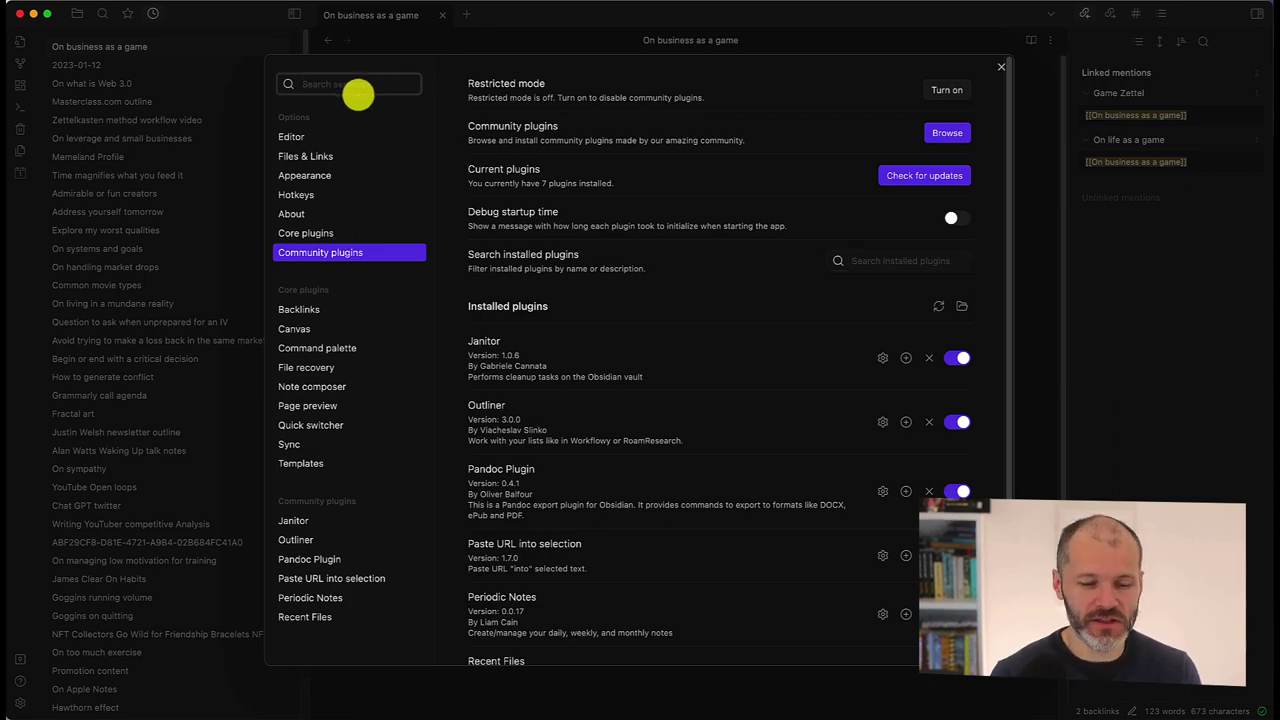
{"action": "type", "text": "community"}
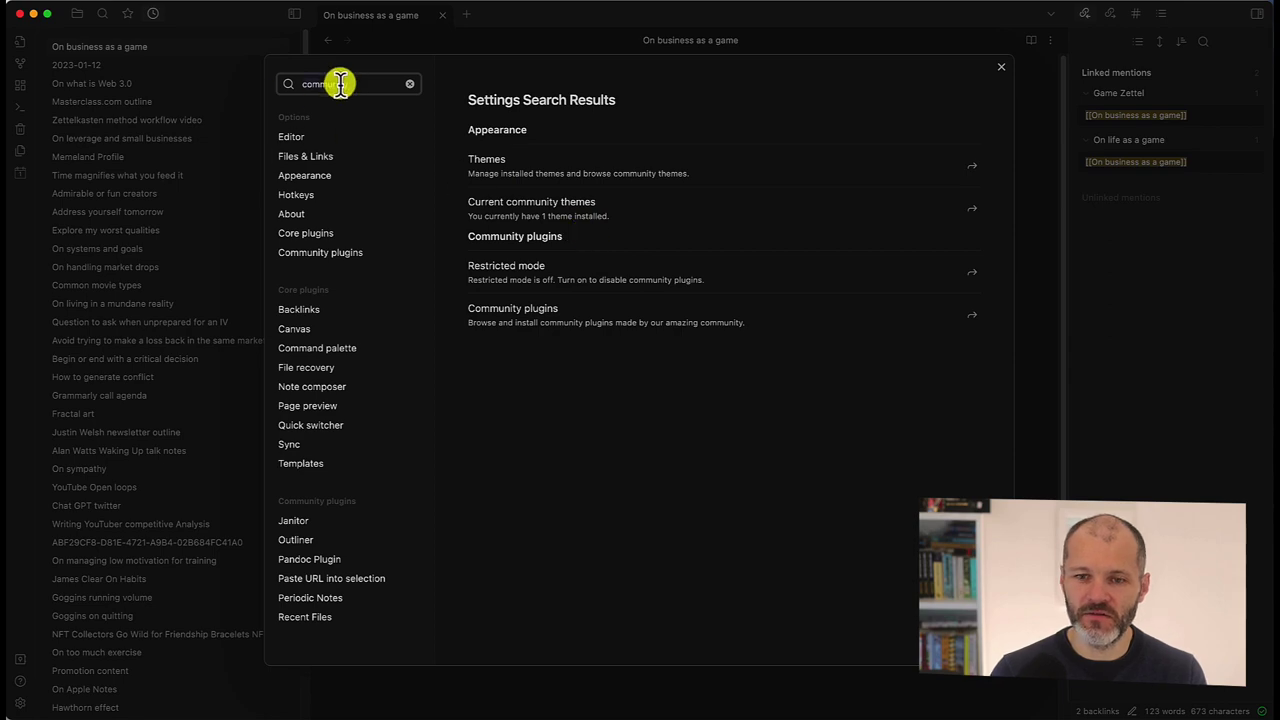
{"action": "key", "text": "BackSpace"}
{"action": "key", "text": "BackSpace"}
{"action": "key", "text": "BackSpace"}
{"action": "key", "text": "BackSpace"}
{"action": "key", "text": "BackSpace"}
{"action": "key", "text": "BackSpace"}
{"action": "key", "text": "BackSpace"}
{"action": "key", "text": "BackSpace"}
{"action": "type", "text": "outliner"}
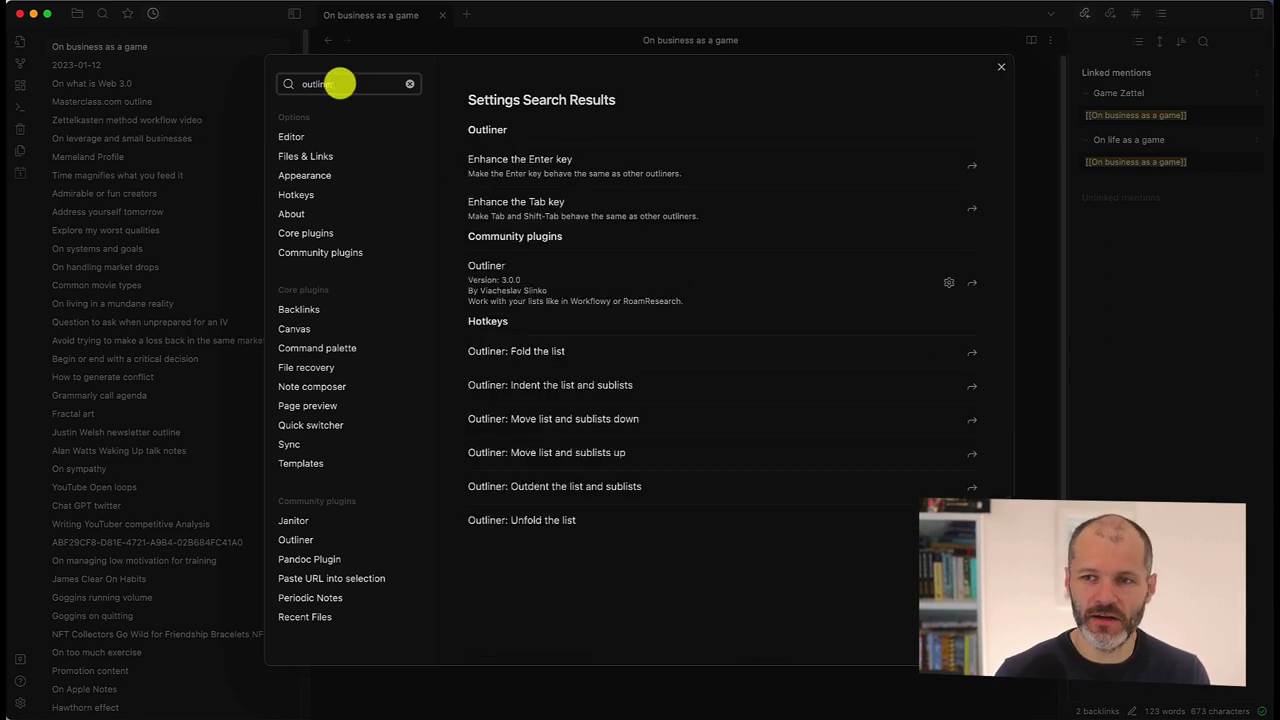
{"action": "left_click", "coordinate": [411, 87]}
Open the Janitor plugin's details, then switch to the Readwise dashboard in Chrome.
{"action": "left_click", "coordinate": [909, 357]}
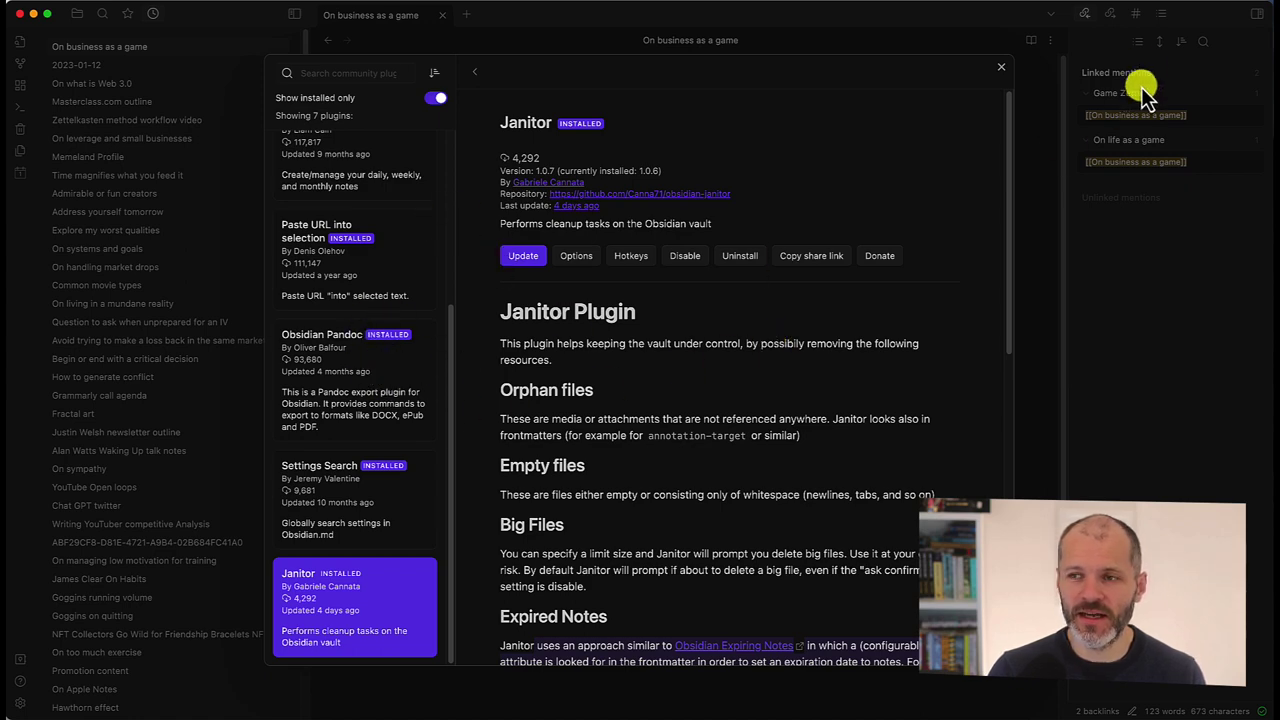
{"action": "key", "text": "ctrl+Right"}
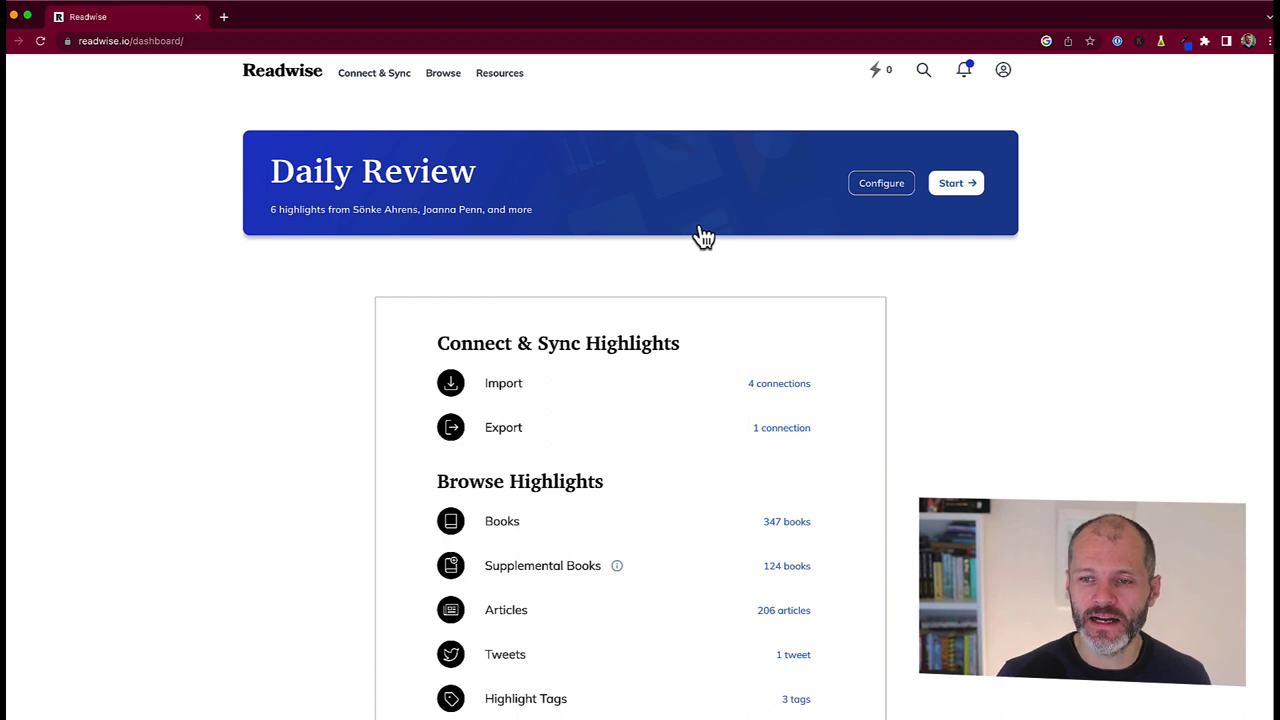
Open Readwise's Export Highlights page and view the Obsidian export settings with its Books, Articles, Tweets and Podcasts folders.
{"action": "scroll", "coordinate": [632, 231], "scroll_direction": "down", "scroll_amount": 1}
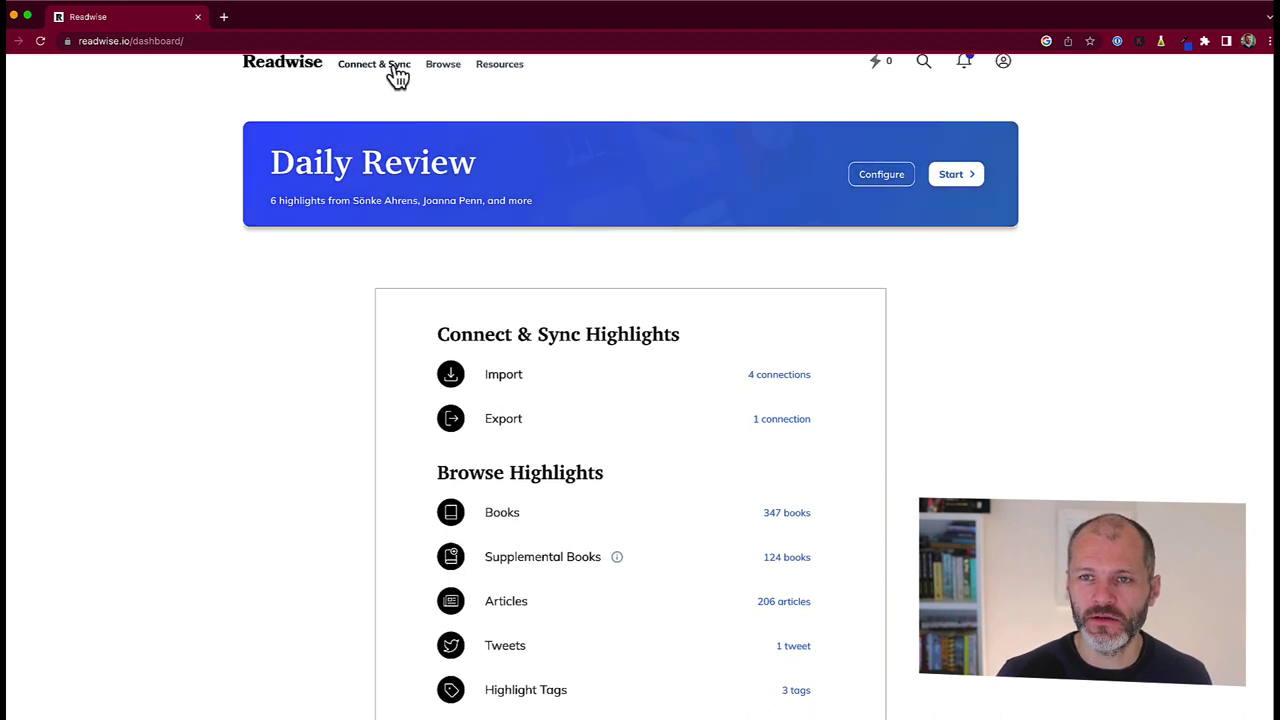
{"action": "mouse_move", "coordinate": [394, 76]}
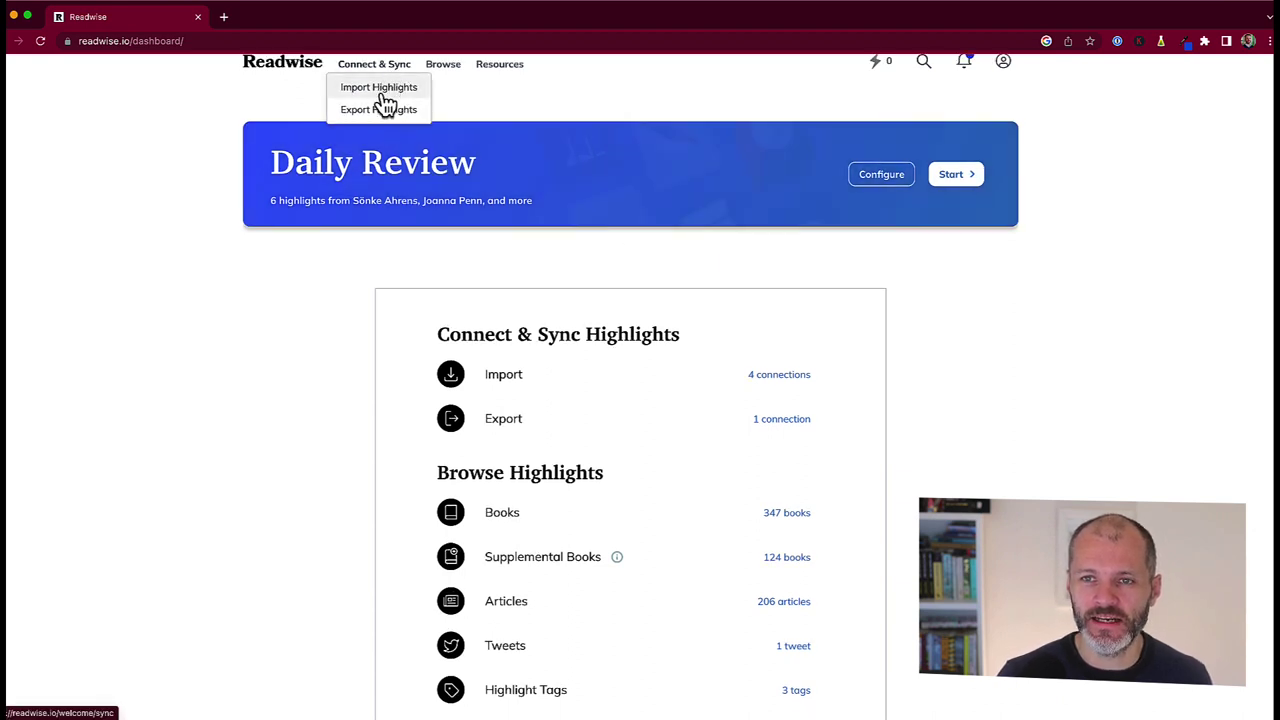
{"action": "left_click", "coordinate": [385, 108]}
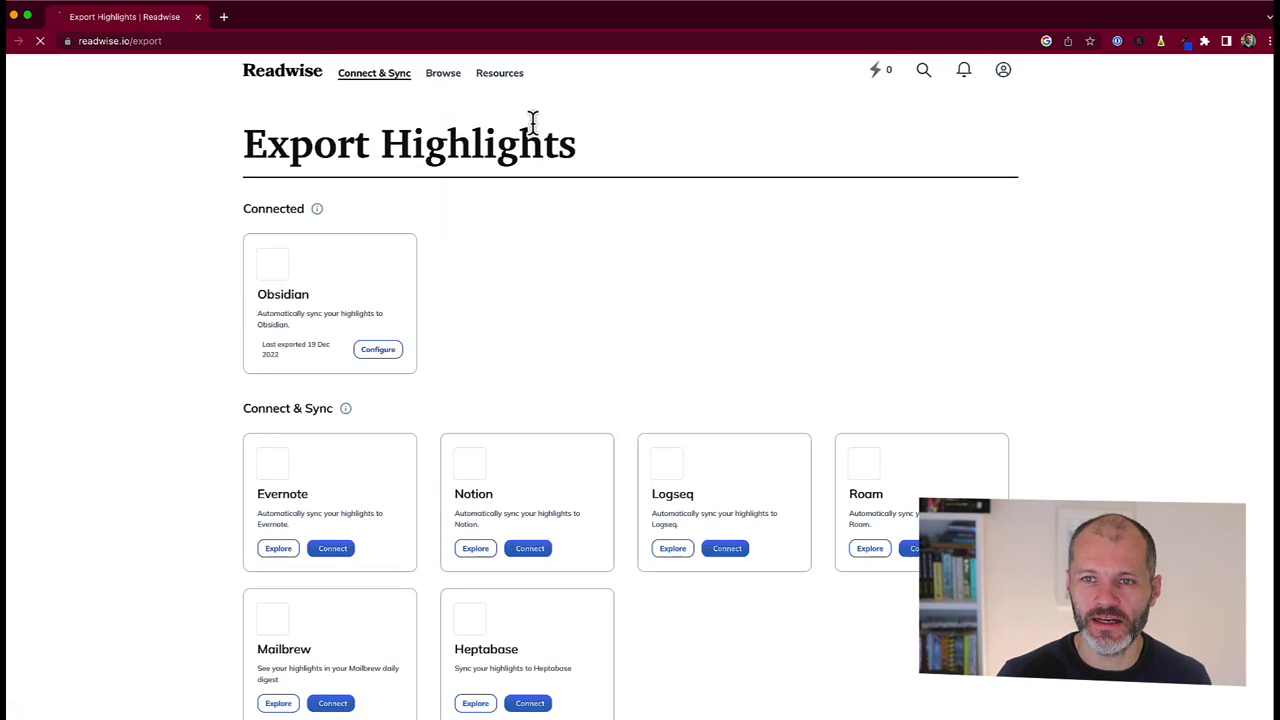
{"action": "scroll", "coordinate": [531, 122], "scroll_direction": "down", "scroll_amount": 1}
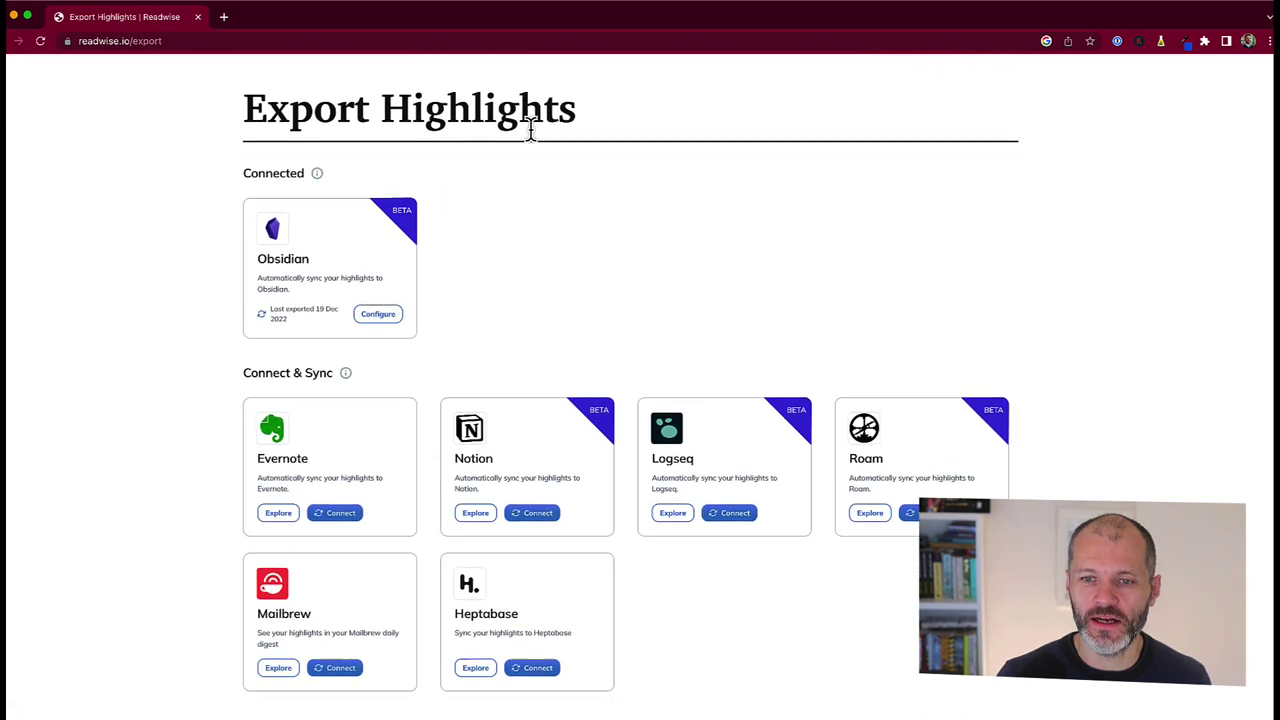
{"action": "left_click", "coordinate": [377, 322]}
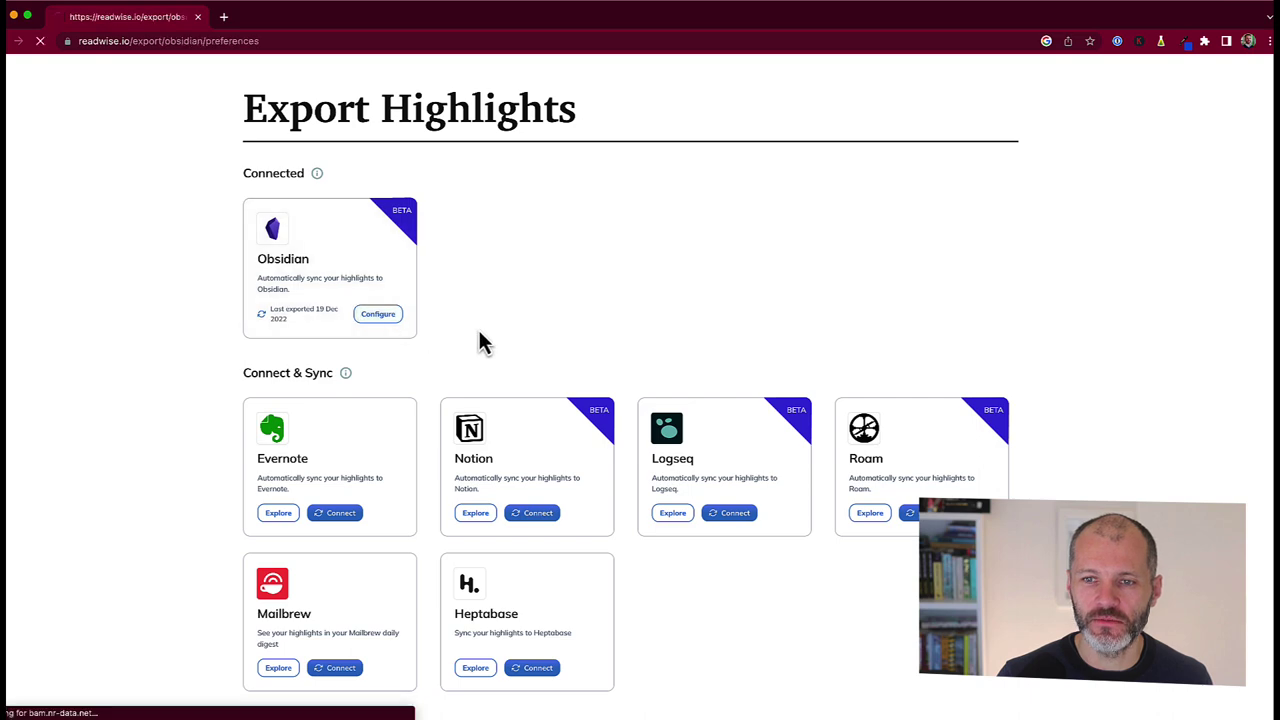
{"action": "scroll", "coordinate": [700, 382], "scroll_direction": "down", "scroll_amount": 2}
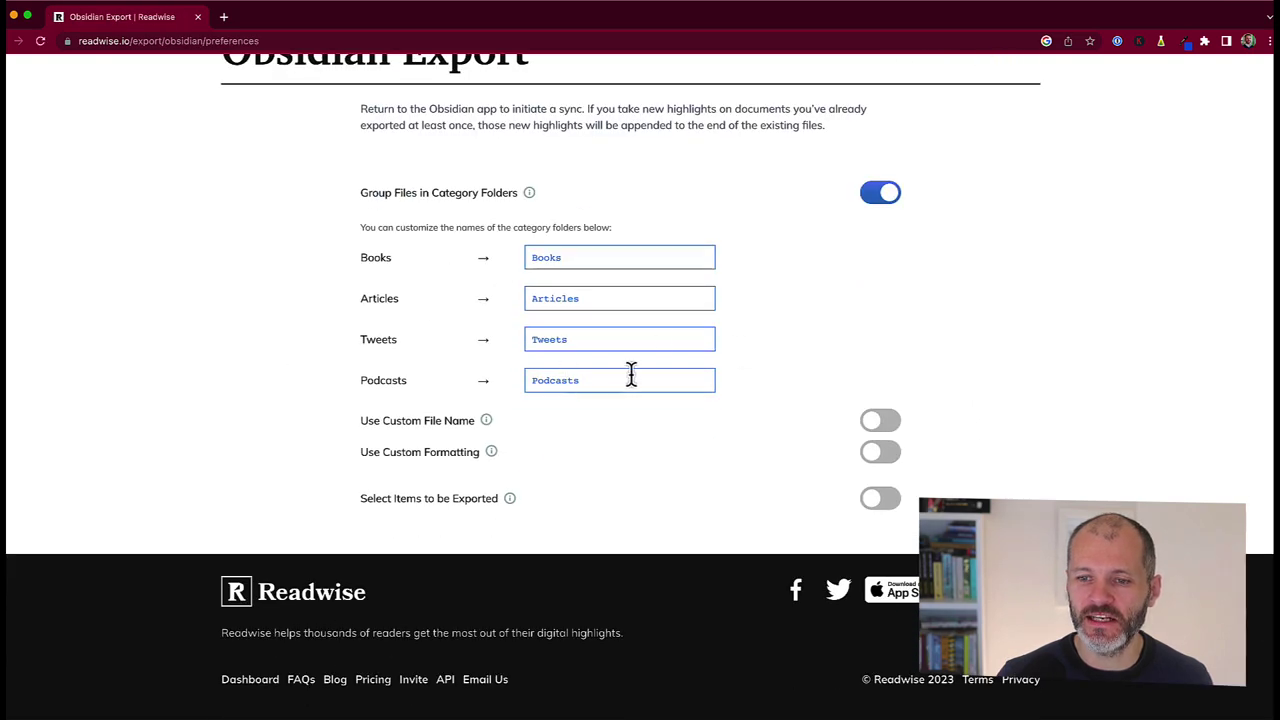
{"action": "scroll", "coordinate": [560, 480], "scroll_direction": "up", "scroll_amount": 2}
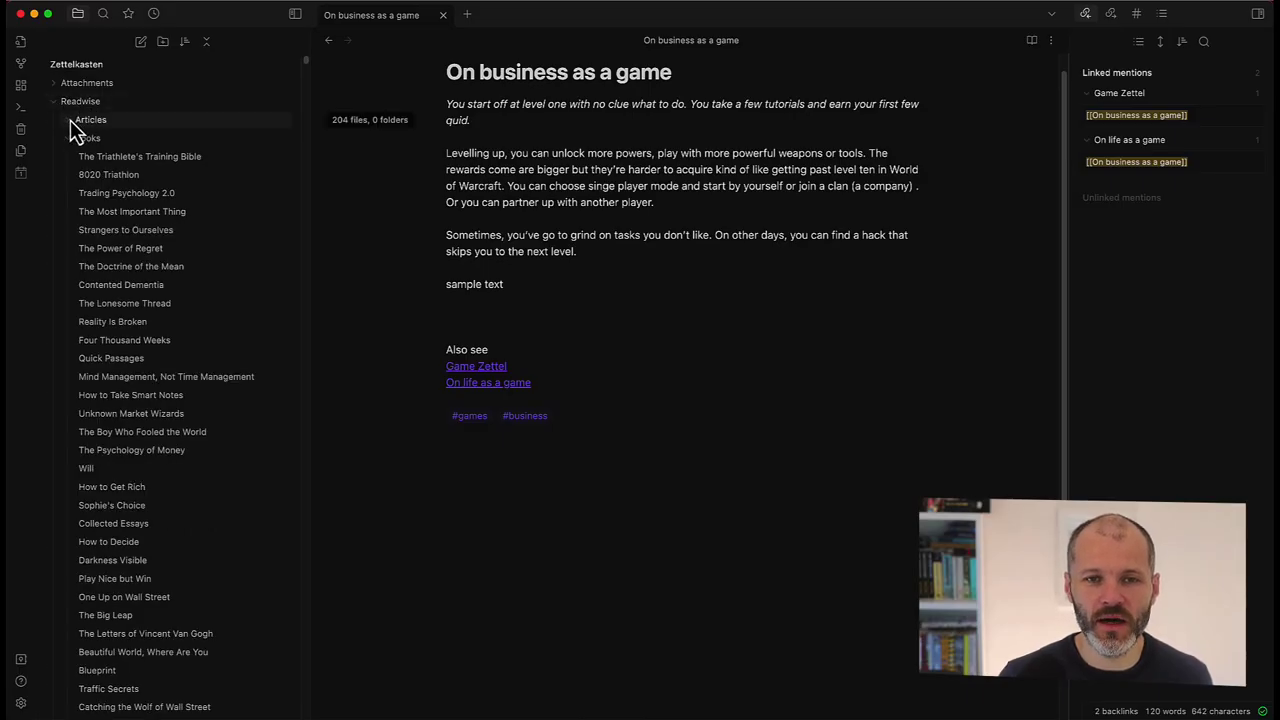
Expand Readwise > Articles and browse article notes, ending on 'Opinion Writing Has Changed a Lot…'.
{"action": "left_click", "coordinate": [70, 120]}
{"action": "left_click", "coordinate": [104, 140]}
{"action": "left_click", "coordinate": [143, 237]}
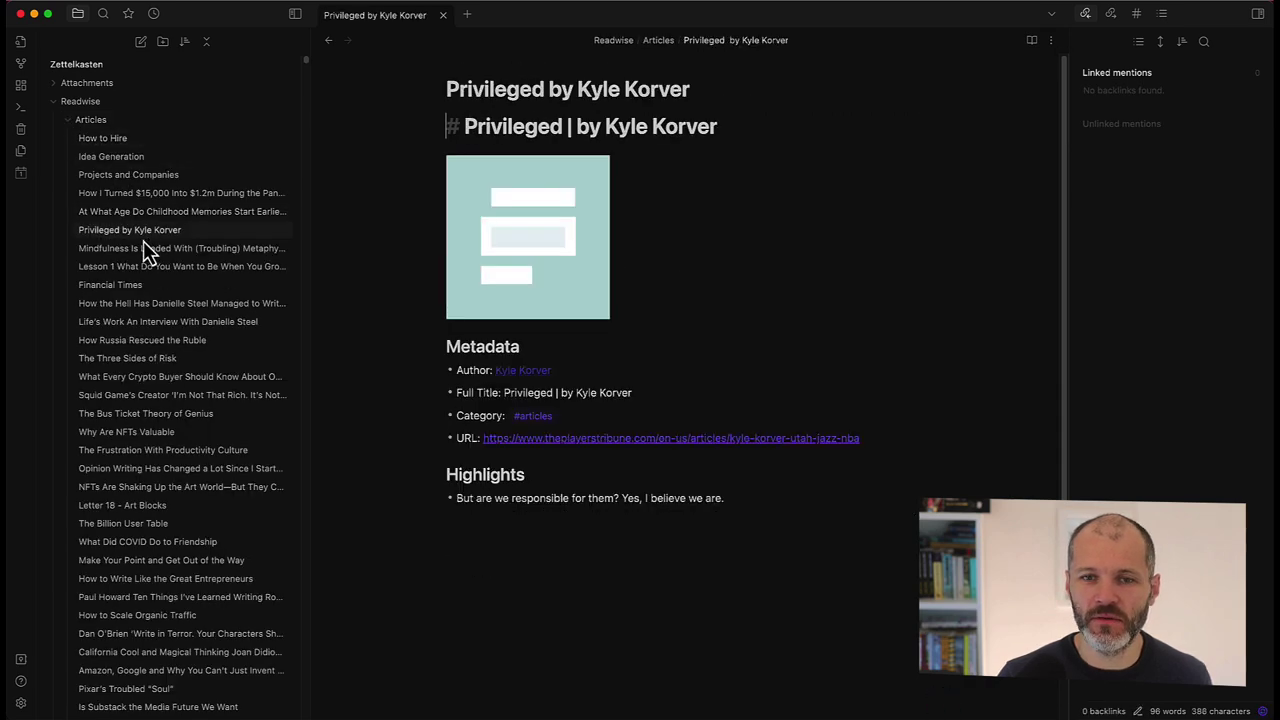
{"action": "left_click", "coordinate": [180, 321]}
{"action": "left_click", "coordinate": [180, 398]}
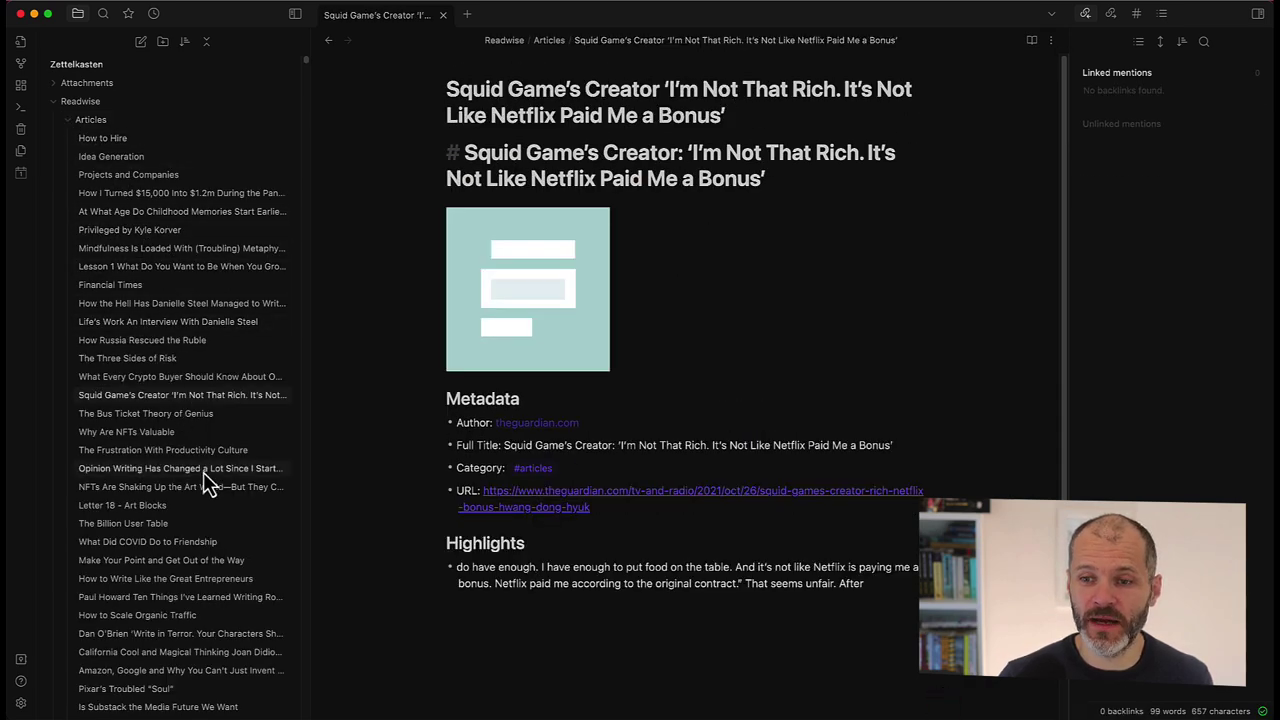
{"action": "left_click", "coordinate": [203, 468]}
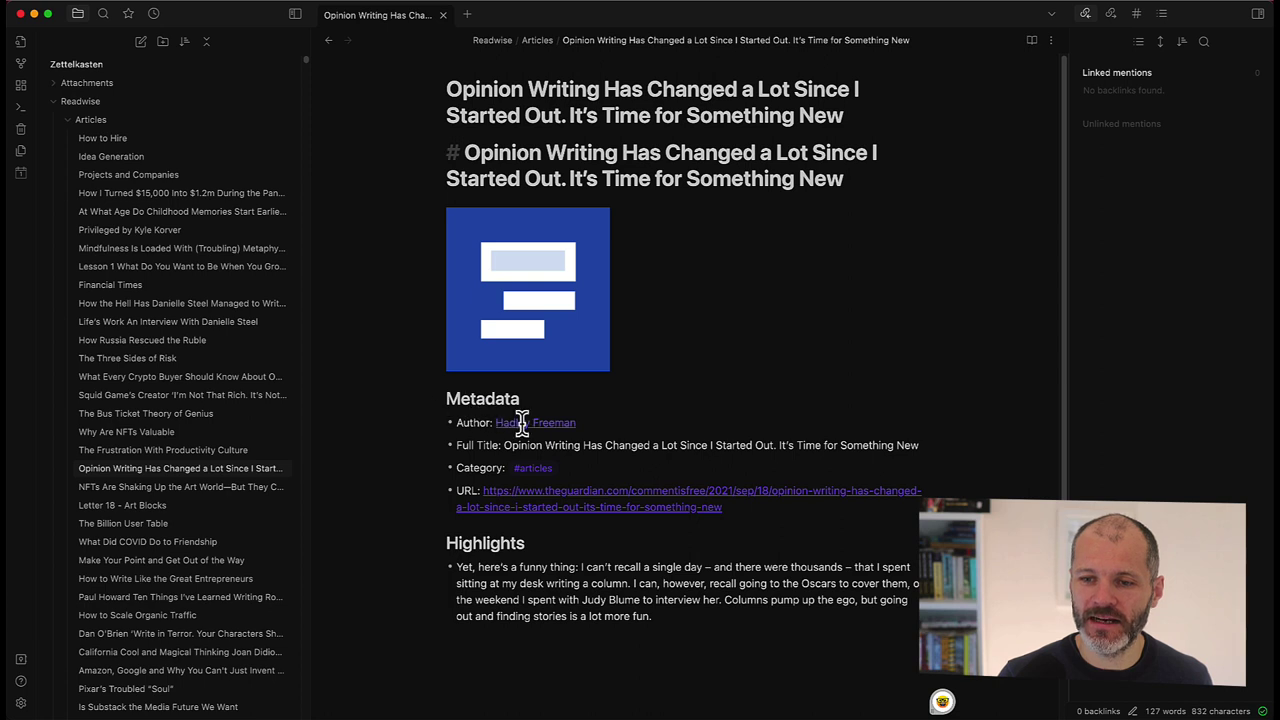
Select and deselect the opinion note's Highlights paragraph, then collapse the Articles folder.
{"action": "left_click_drag", "start_coordinate": [714, 614], "coordinate": [435, 560]}
{"action": "left_click", "coordinate": [433, 565]}
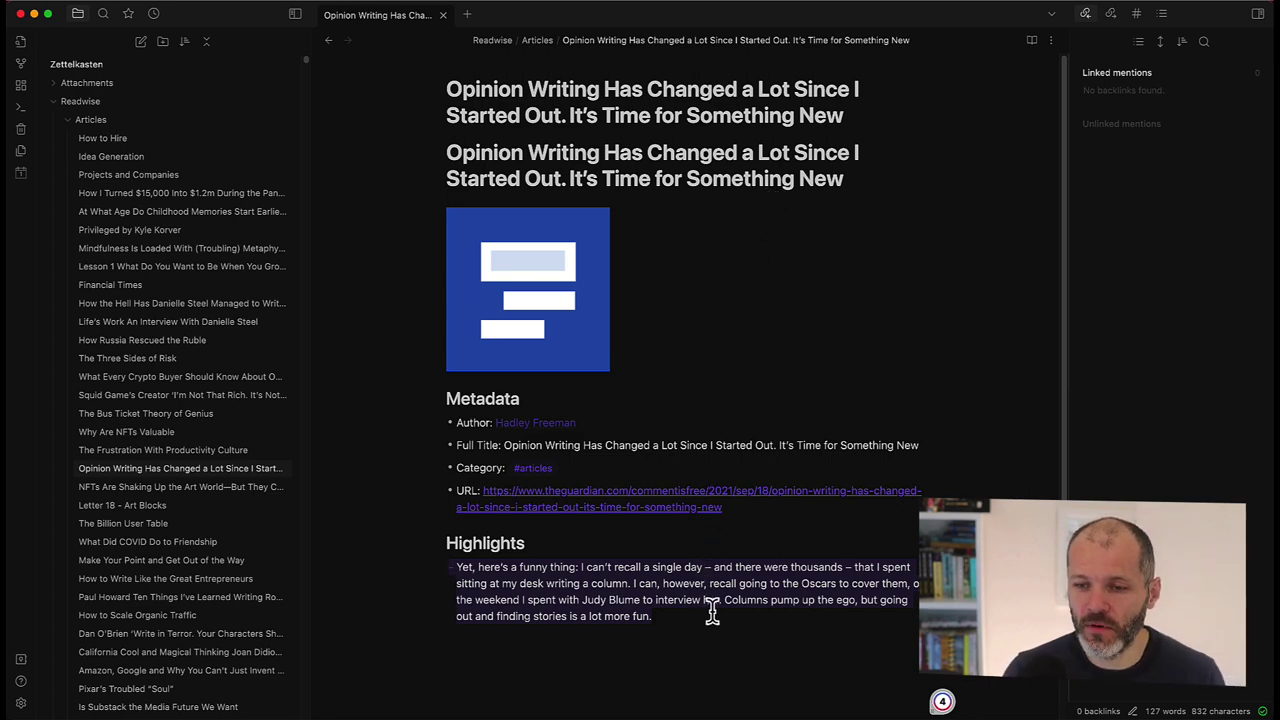
{"action": "left_click", "coordinate": [66, 121]}
Open The Triathlete's Training Bible book note, scroll through its highlights, and re-expand Articles.
{"action": "left_click", "coordinate": [121, 160]}
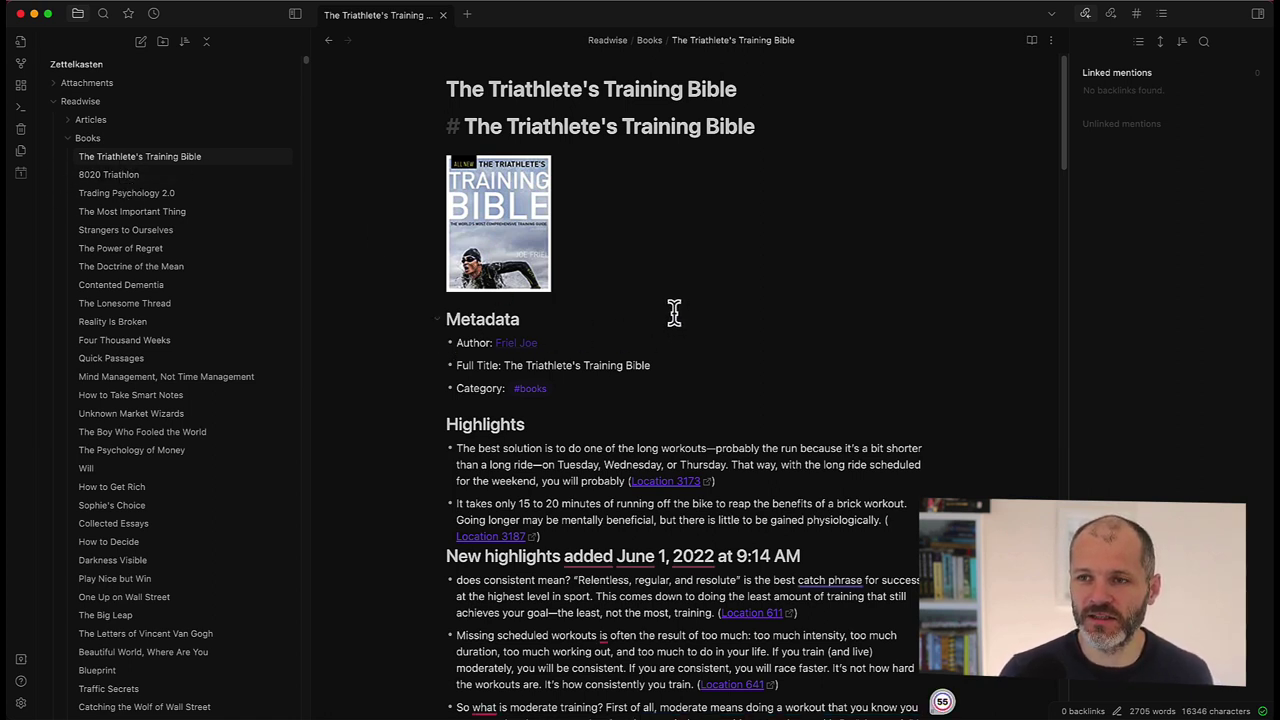
{"action": "scroll", "coordinate": [674, 312], "scroll_direction": "down", "scroll_amount": 1}
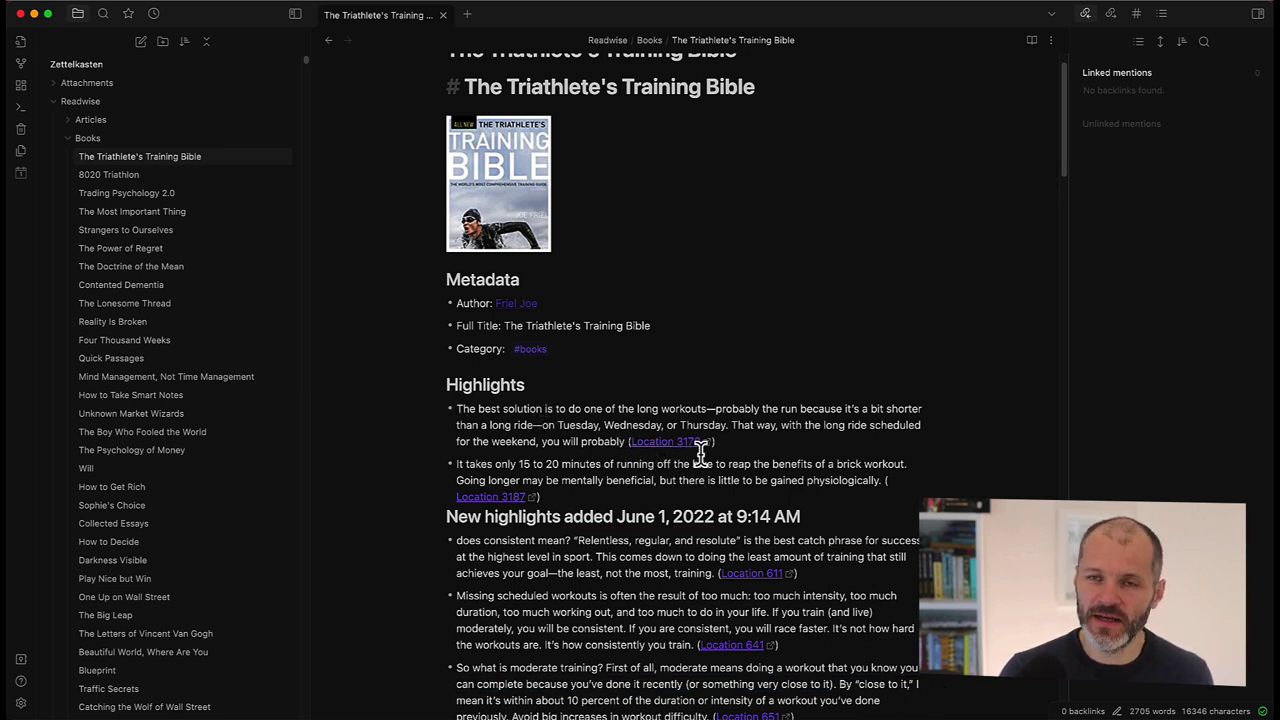
{"action": "scroll", "coordinate": [630, 455], "scroll_direction": "down", "scroll_amount": 5}
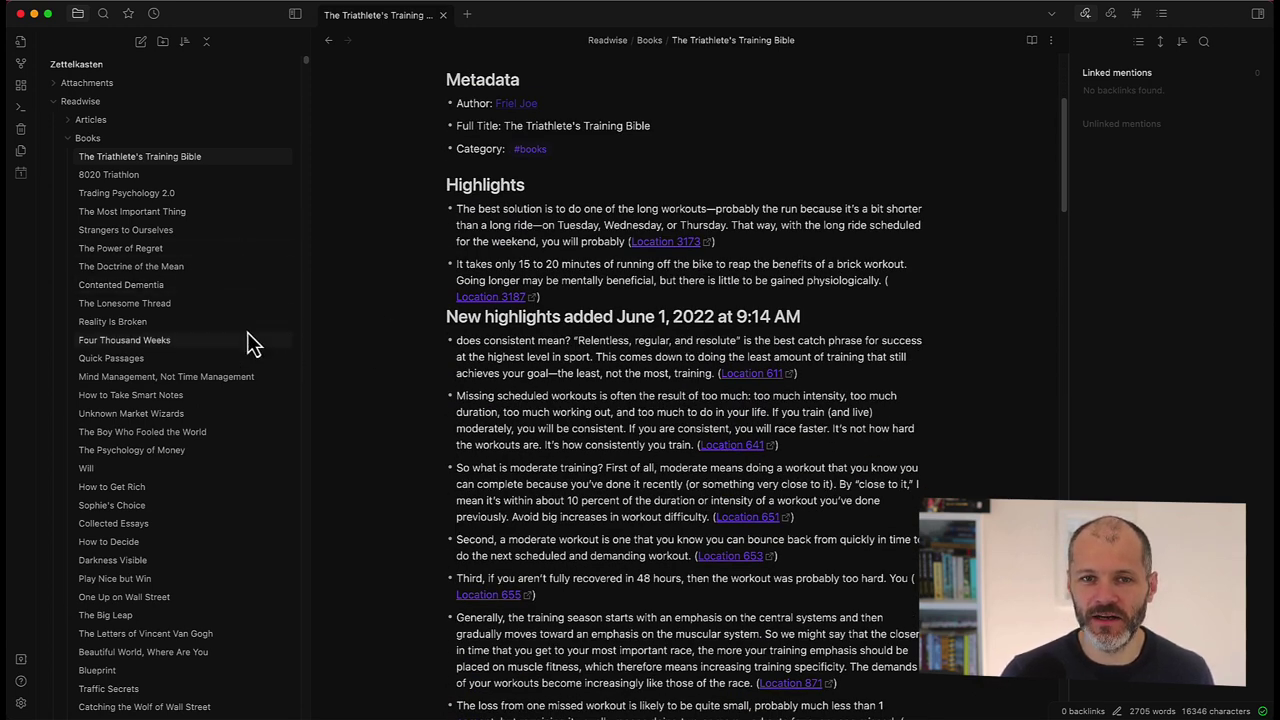
{"action": "left_click", "coordinate": [71, 121]}
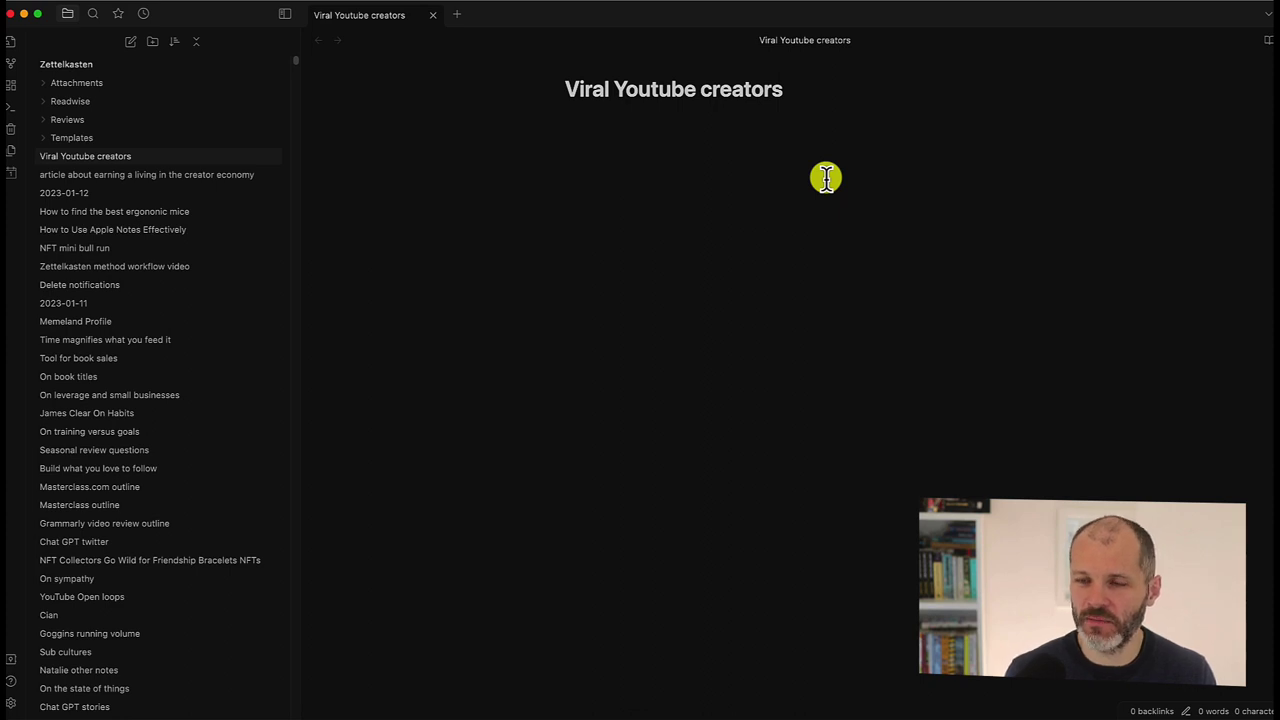
Add wiki links to the Jacksepticeye article, YouTube title and YouTube hooks notes below the title.
{"action": "left_click", "coordinate": [845, 98]}
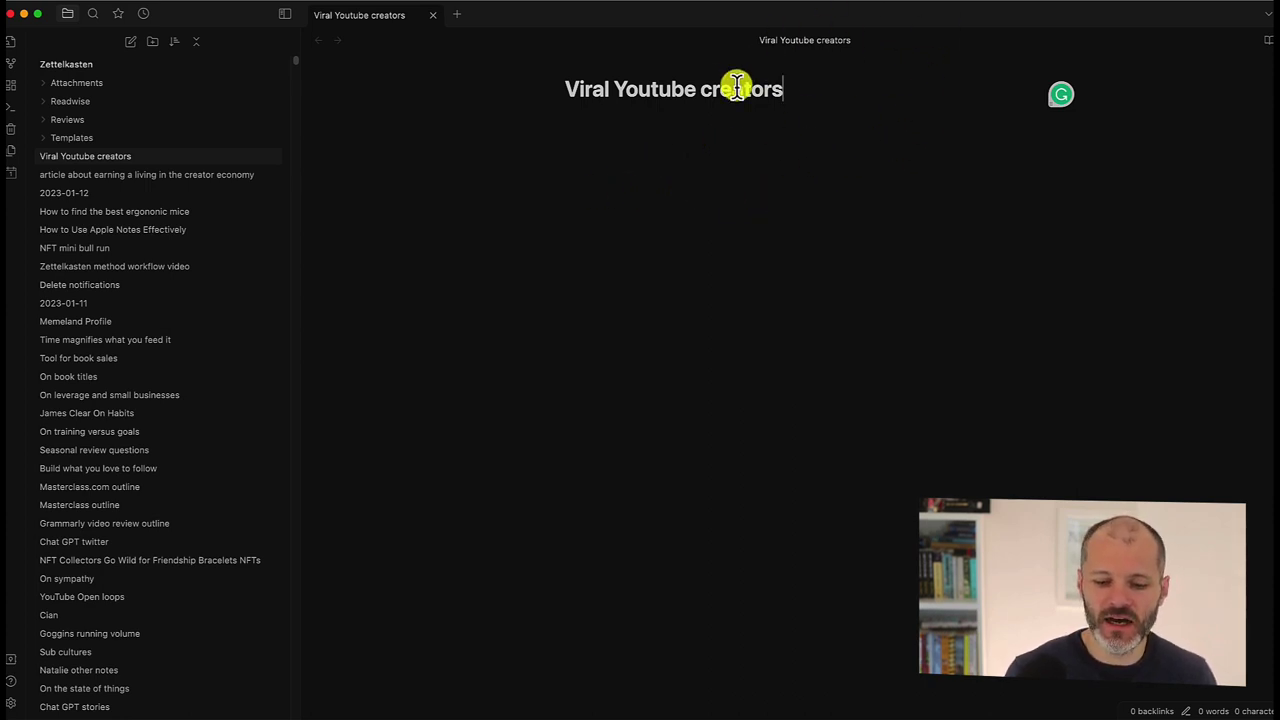
{"action": "key", "text": "Return"}
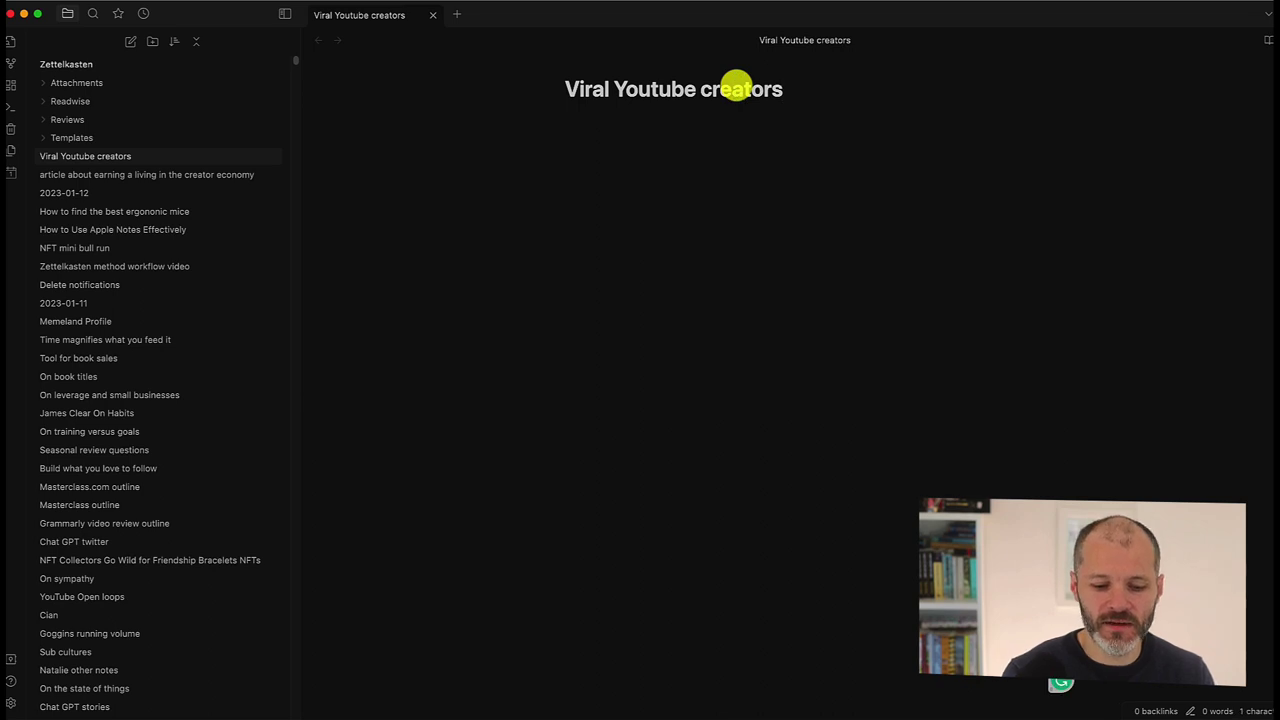
{"action": "type", "text": "[["}
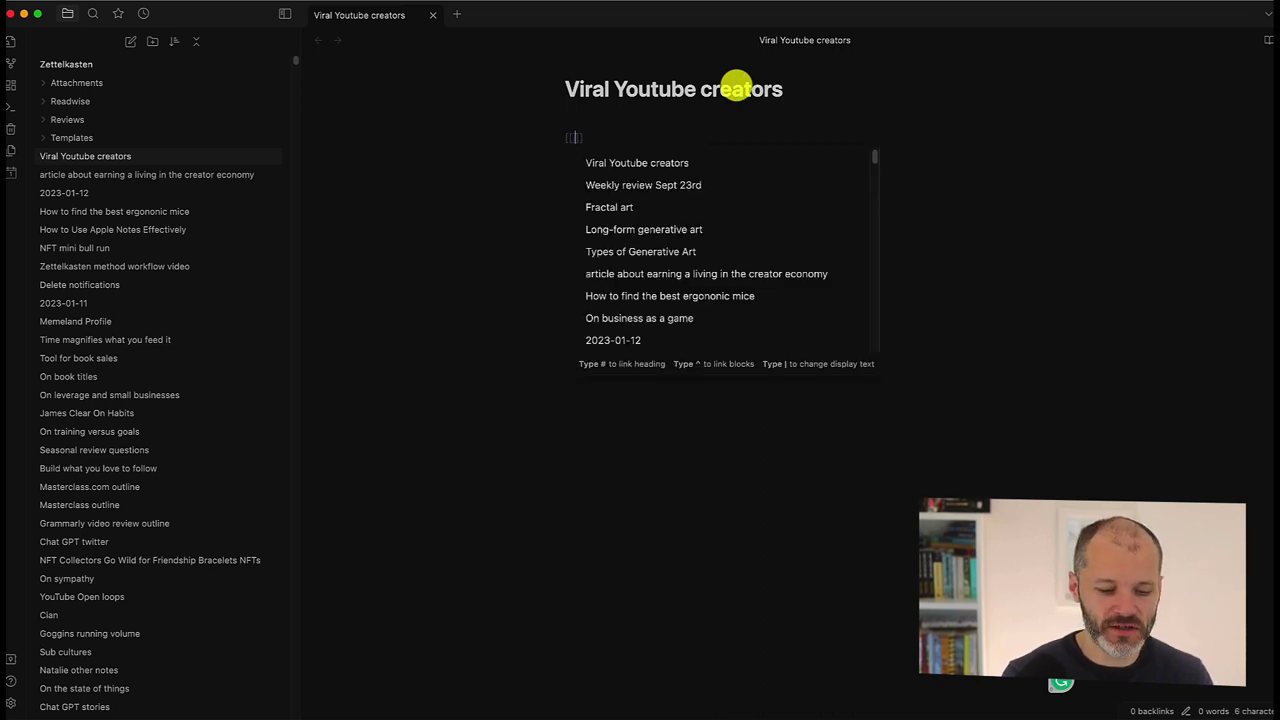
{"action": "type", "text": "jacks"}
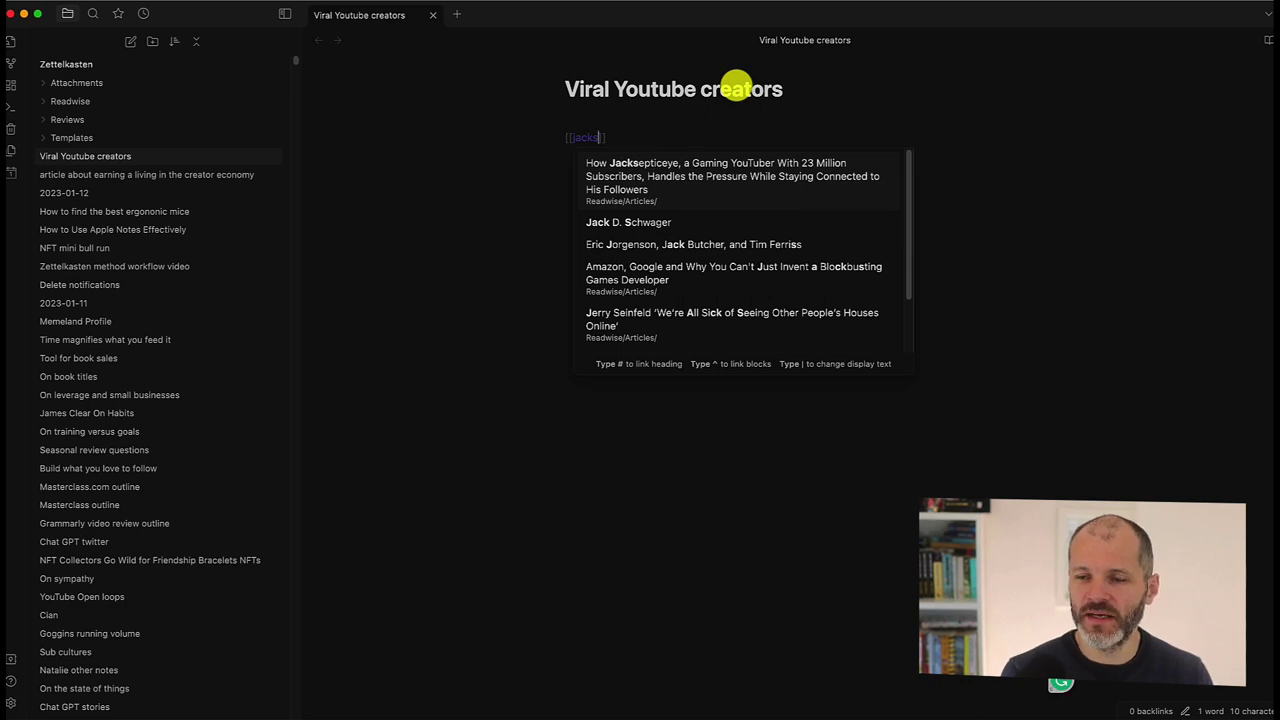
{"action": "key", "text": "Return"}
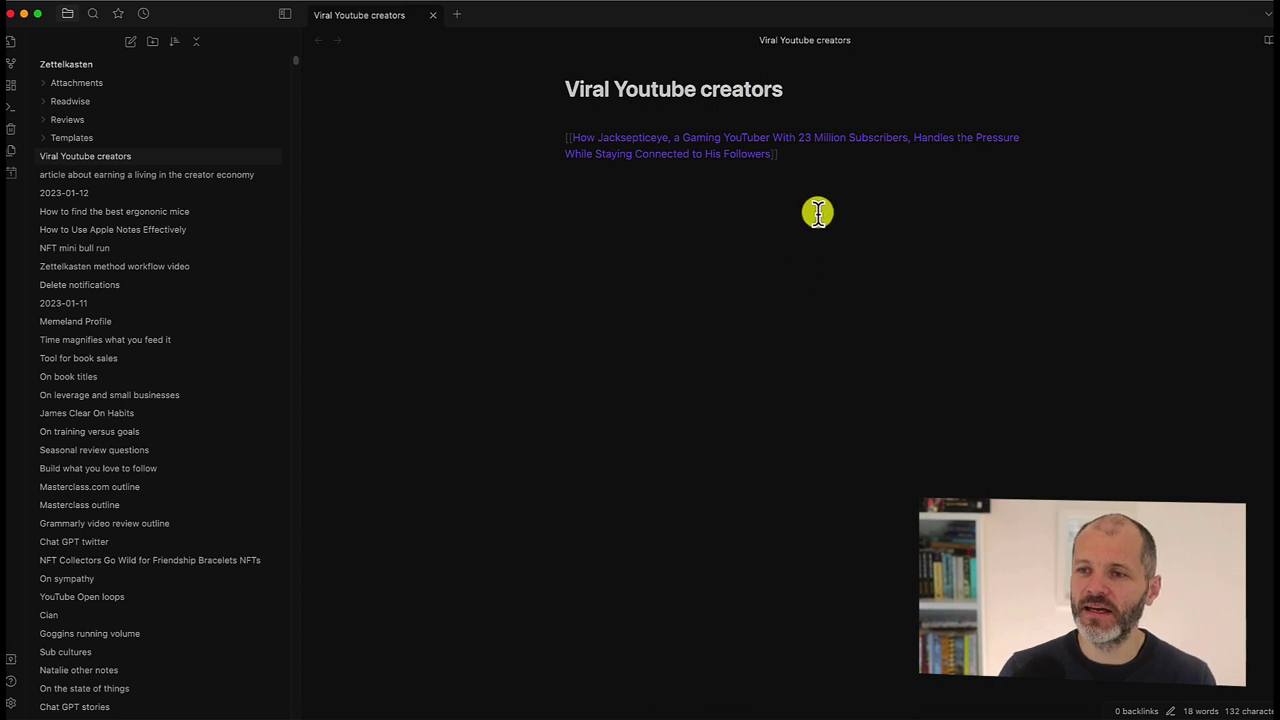
{"action": "key", "text": "Return"}
{"action": "key", "text": "Return"}
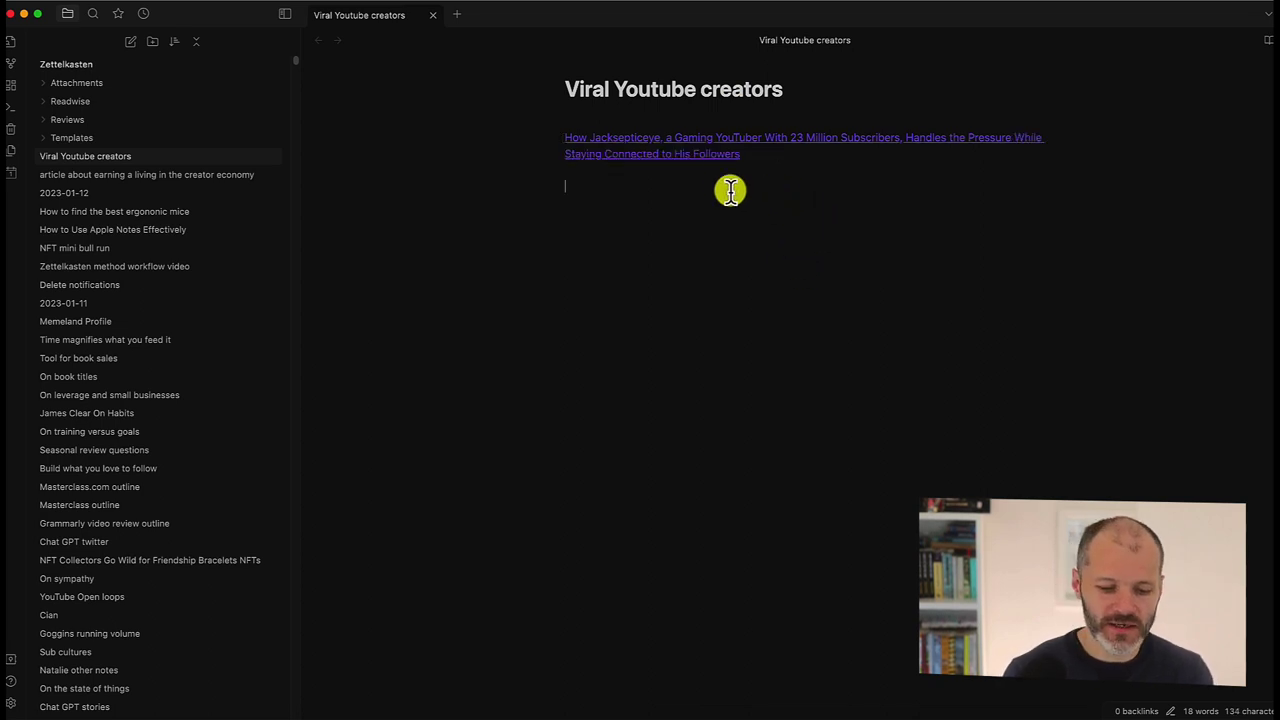
{"action": "type", "text": "[[youtube"}
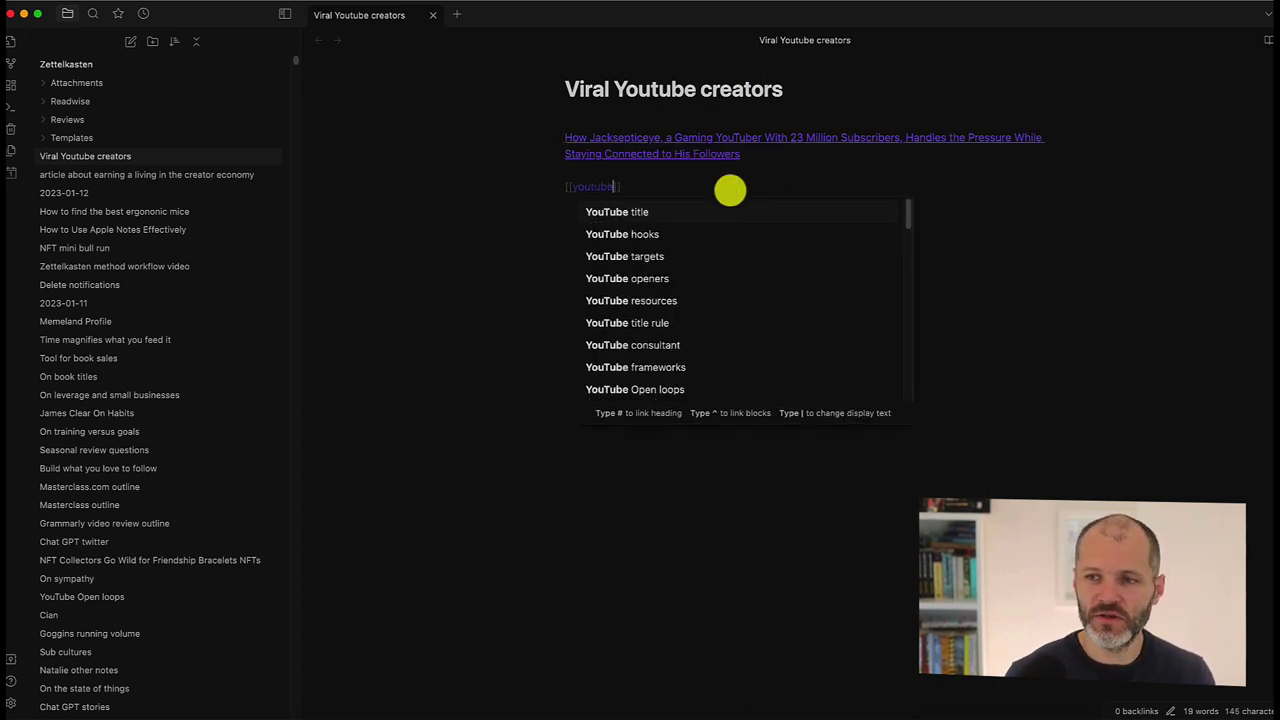
{"action": "key", "text": "Return"}
{"action": "type", "text": "[[youtube"}
{"action": "key", "text": "Return"}
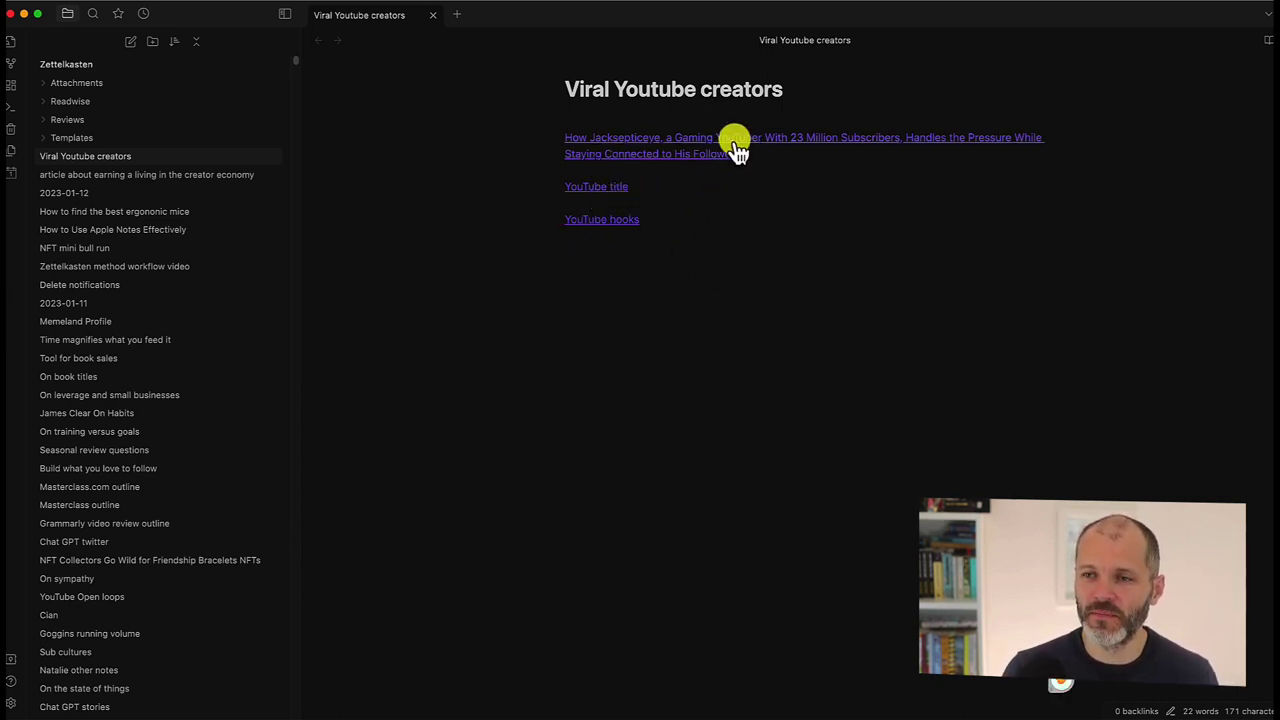
Follow the first link to the Jacksepticeye article, skim and select its text, then go back.
{"action": "left_click", "coordinate": [683, 143]}
{"action": "left_click_drag", "start_coordinate": [574, 94], "coordinate": [898, 143]}
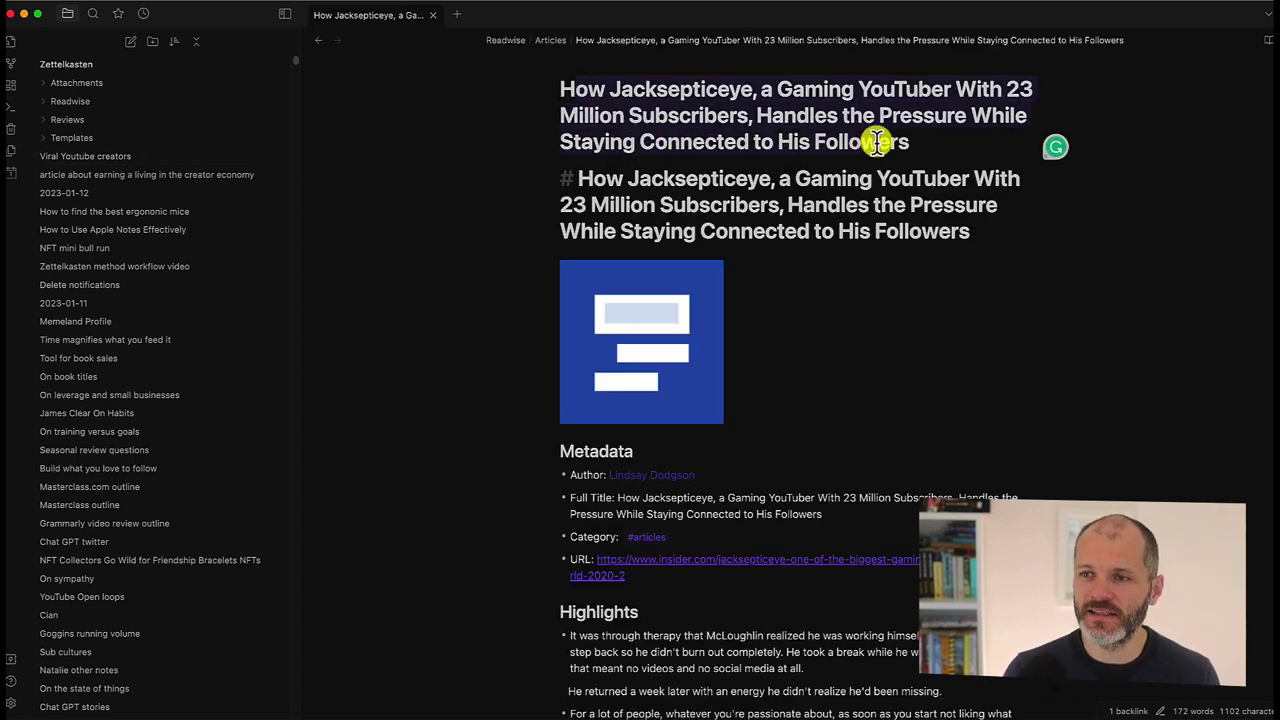
{"action": "scroll", "coordinate": [910, 190], "scroll_direction": "down", "scroll_amount": 5}
{"action": "left_click", "coordinate": [695, 333]}
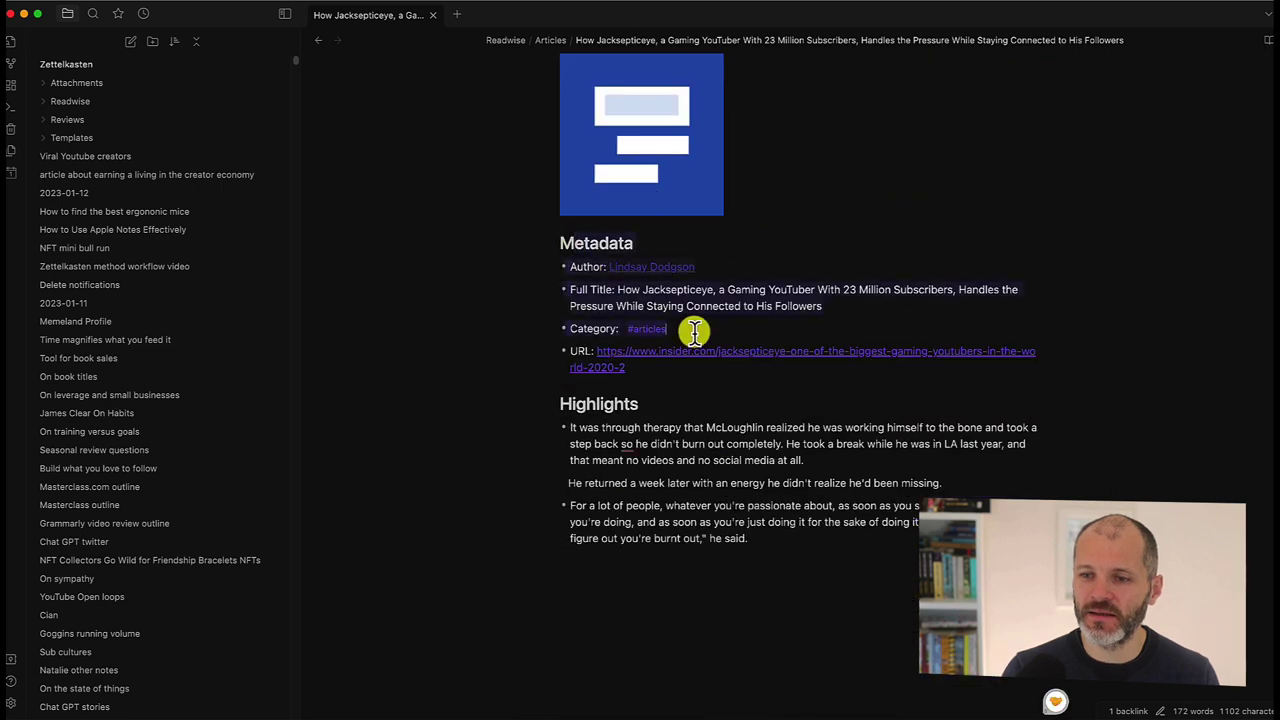
{"action": "key", "text": "super+a"}
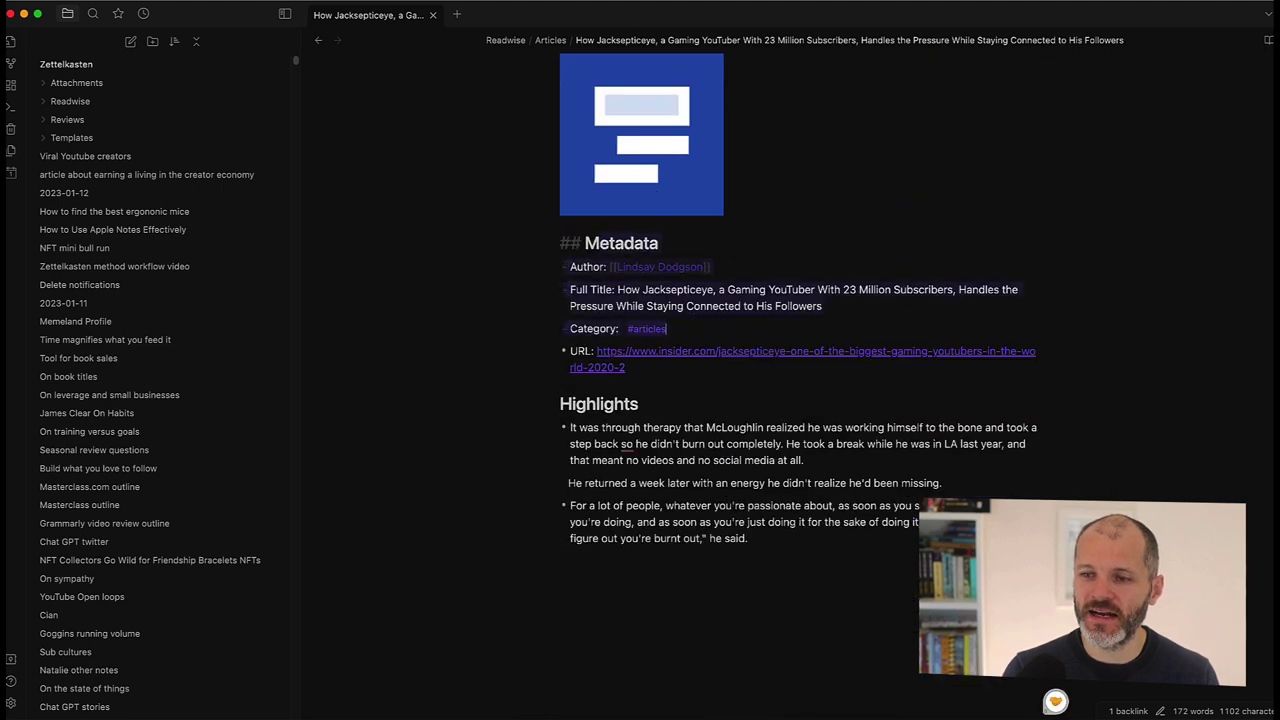
{"action": "left_click", "coordinate": [520, 424]}
{"action": "left_click_drag", "start_coordinate": [794, 537], "coordinate": [560, 505]}
{"action": "scroll", "coordinate": [560, 505], "scroll_direction": "up", "scroll_amount": 1}
{"action": "scroll", "coordinate": [700, 350], "scroll_direction": "up", "scroll_amount": 4}
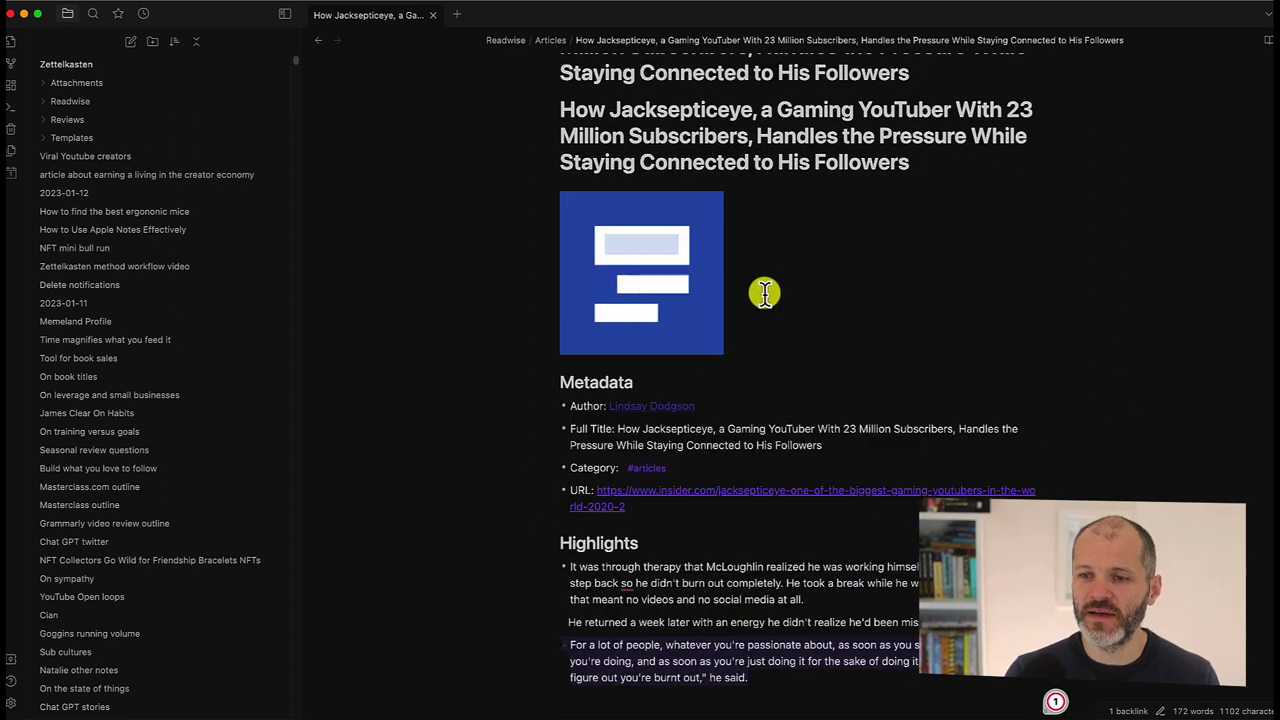
{"action": "left_click", "coordinate": [318, 42]}
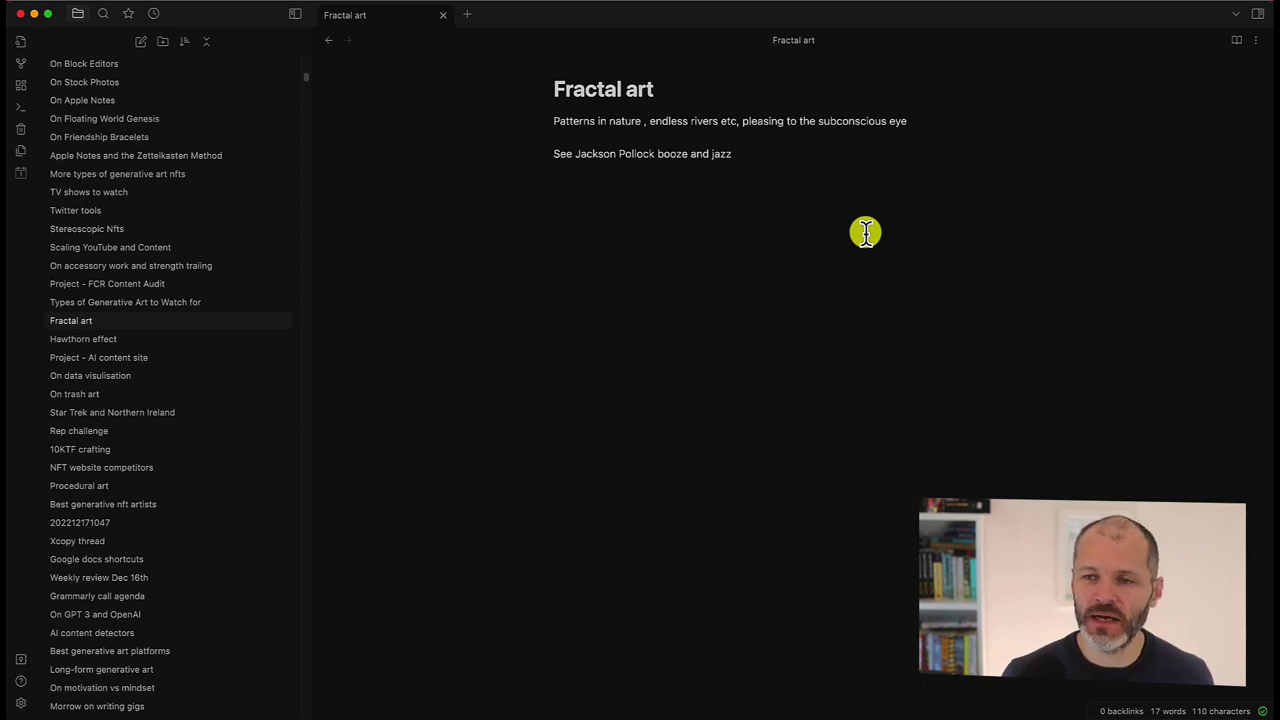
{"action": "key", "text": "super+e"}
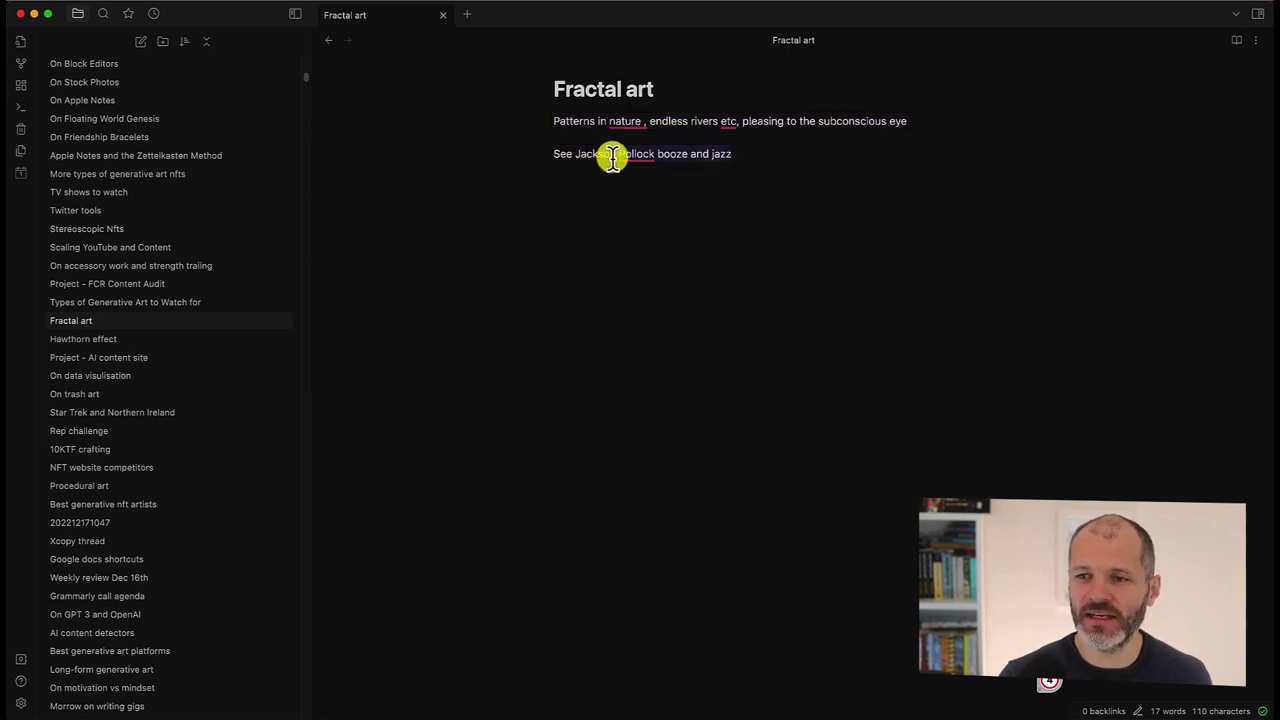
{"action": "key", "text": "super+a"}
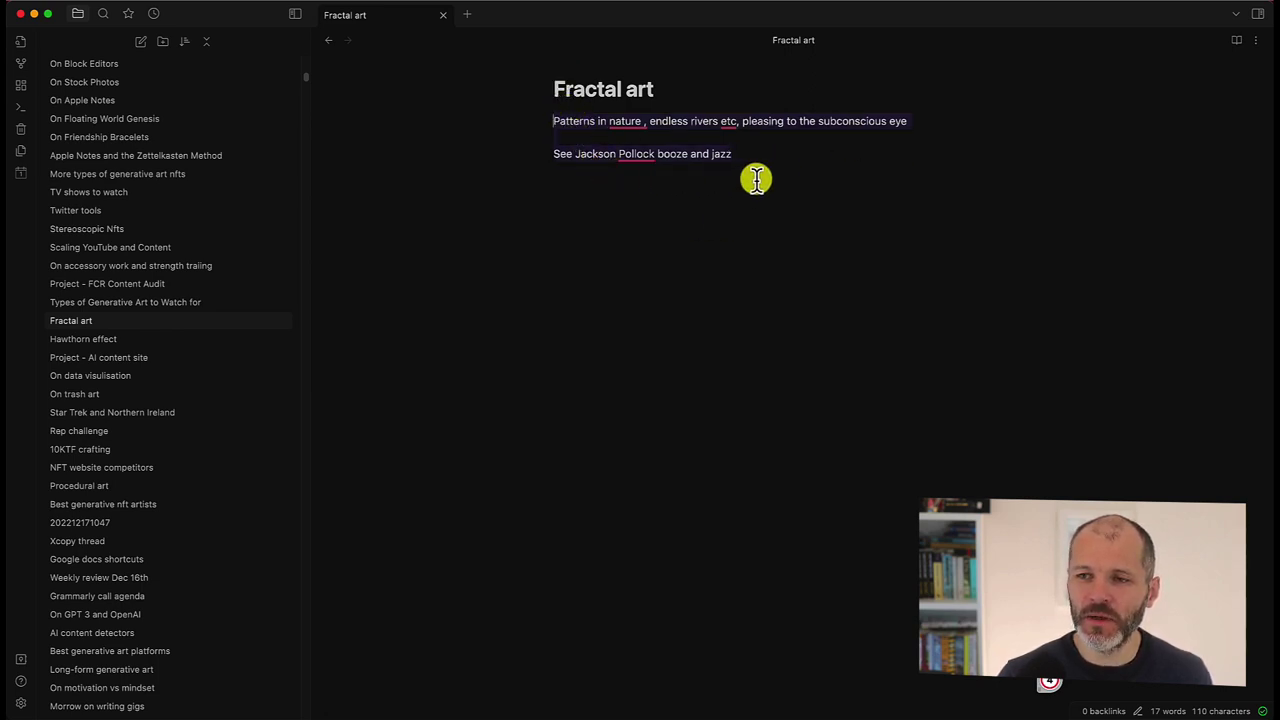
{"action": "left_click", "coordinate": [928, 131]}
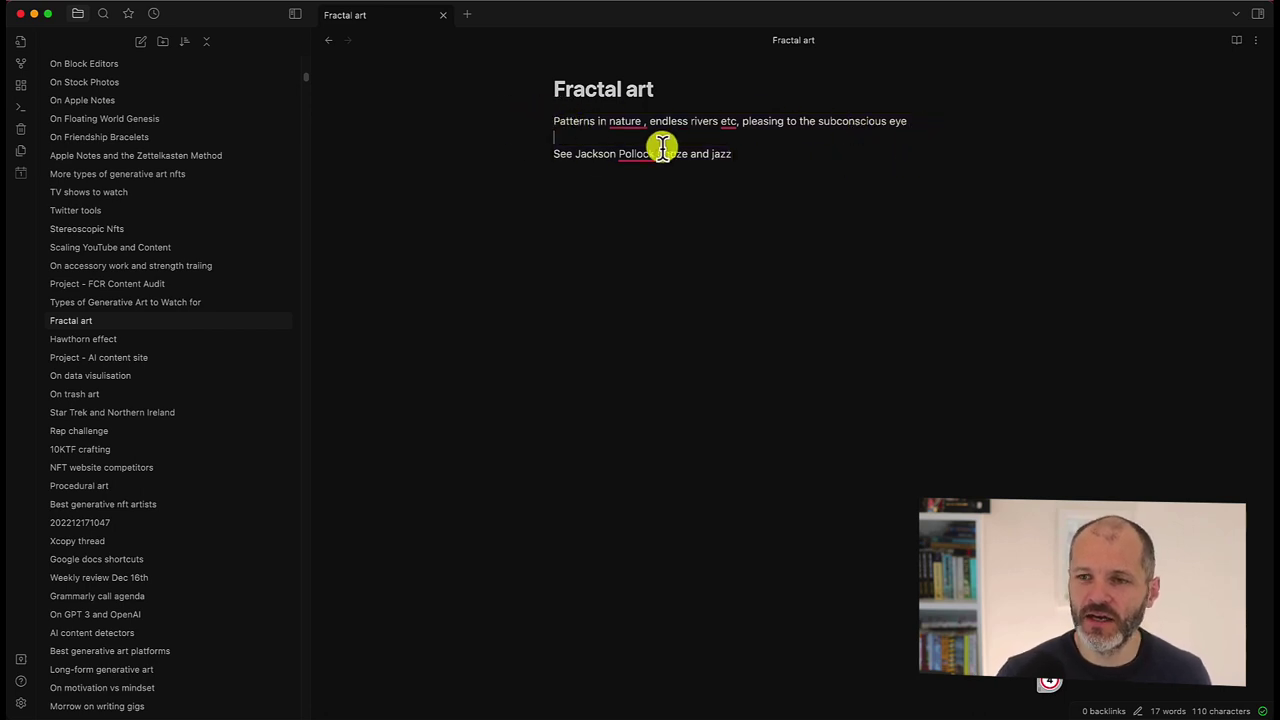
{"action": "left_click", "coordinate": [802, 171]}
{"action": "type", "text": "[[Generative"}
{"action": "key", "text": "Return"}
{"action": "key", "text": "Return"}
{"action": "type", "text": "#nft"}
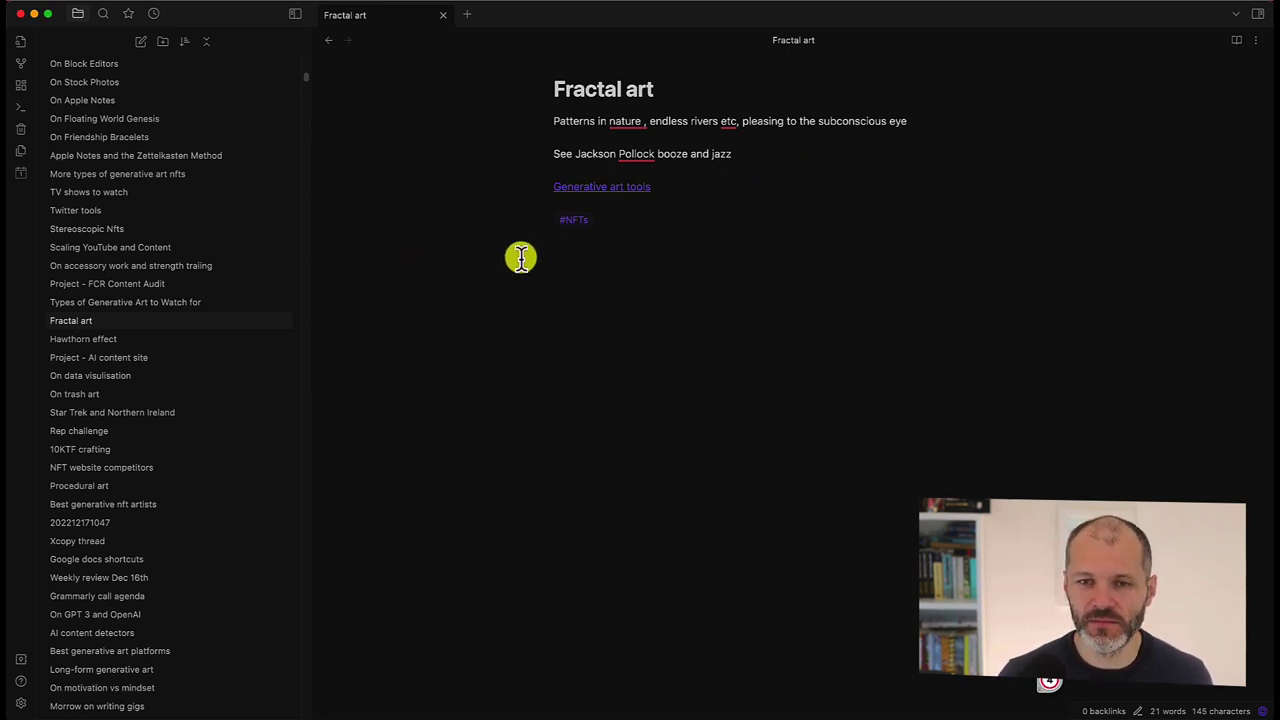
{"action": "left_click_drag", "start_coordinate": [560, 81], "coordinate": [641, 147]}
{"action": "left_click_drag", "start_coordinate": [671, 243], "coordinate": [457, 177]}
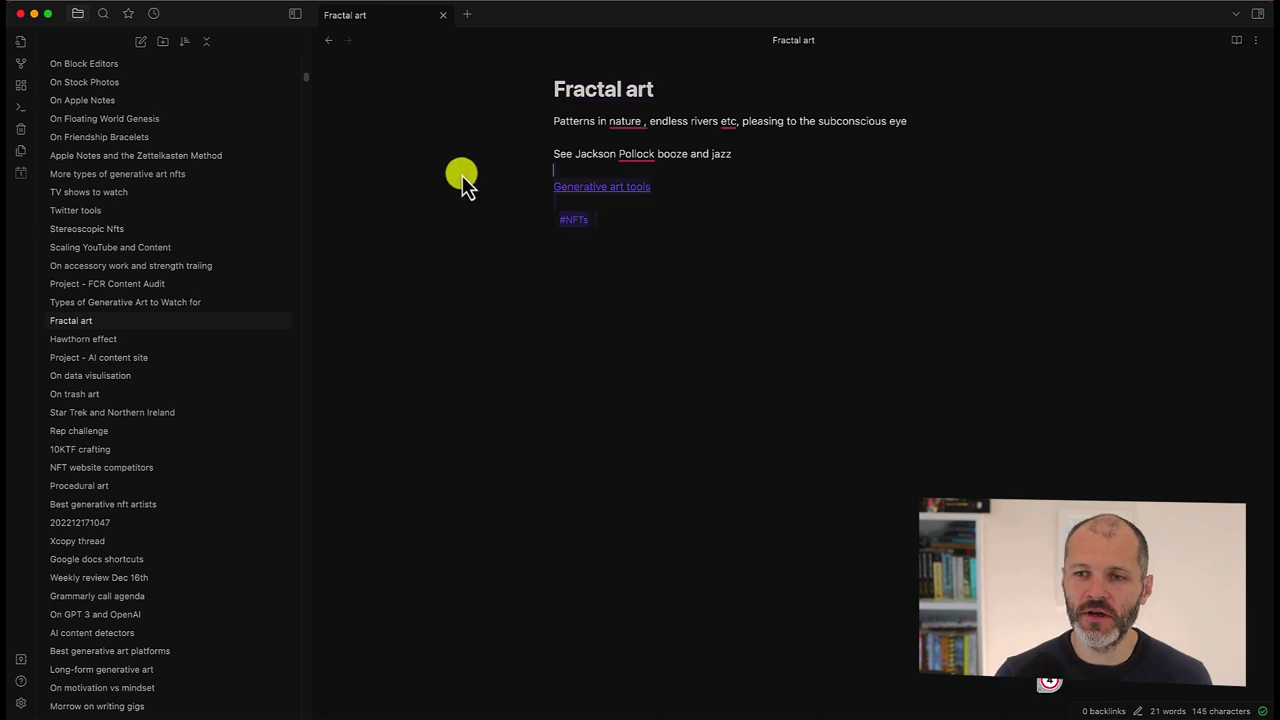
{"action": "key", "text": "BackSpace"}
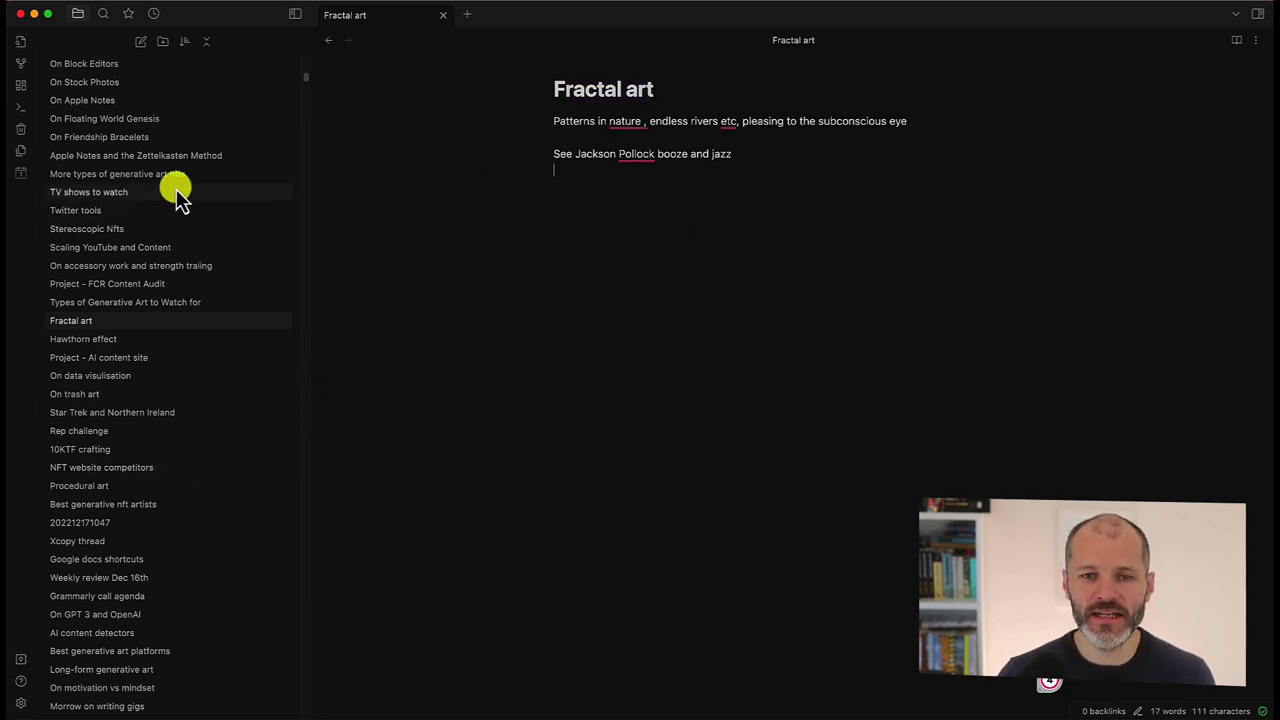
Open 'Apple Notes and the Zettelkasten Method' and select its title and first line.
{"action": "left_click", "coordinate": [195, 156]}
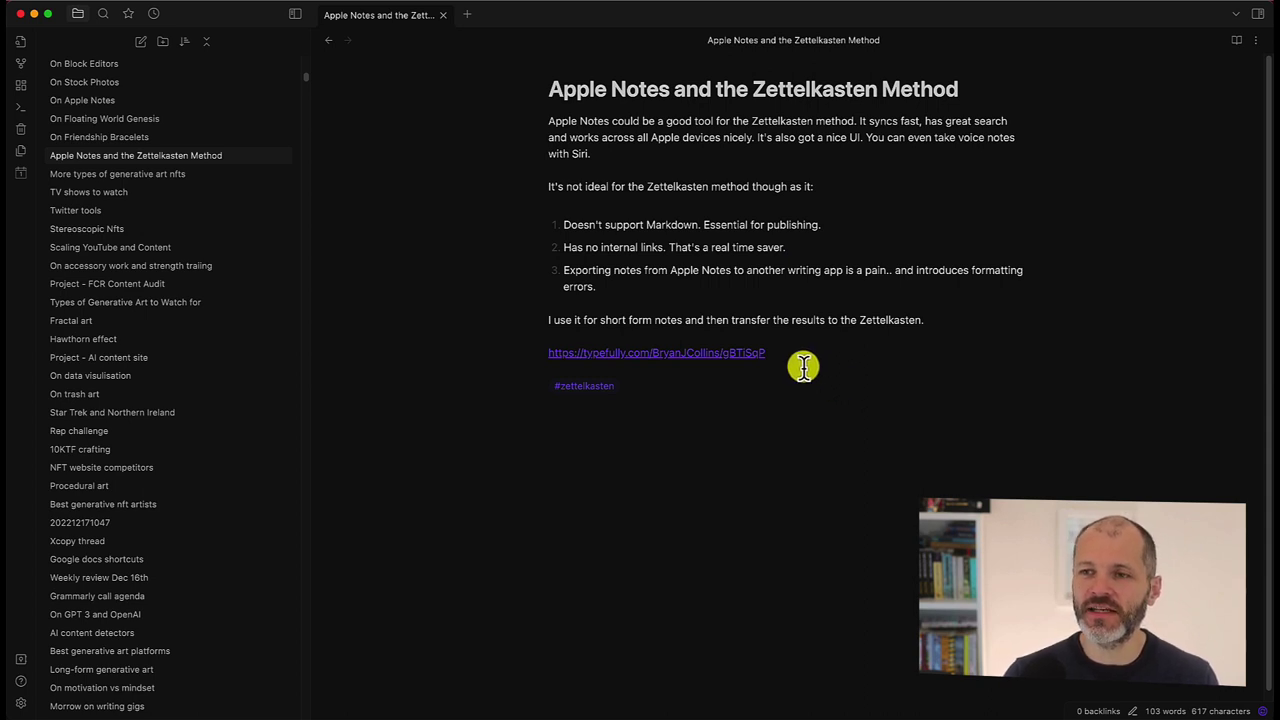
{"action": "left_click_drag", "start_coordinate": [550, 90], "coordinate": [985, 102]}
{"action": "scroll", "coordinate": [130, 330], "scroll_direction": "down", "scroll_amount": 3}
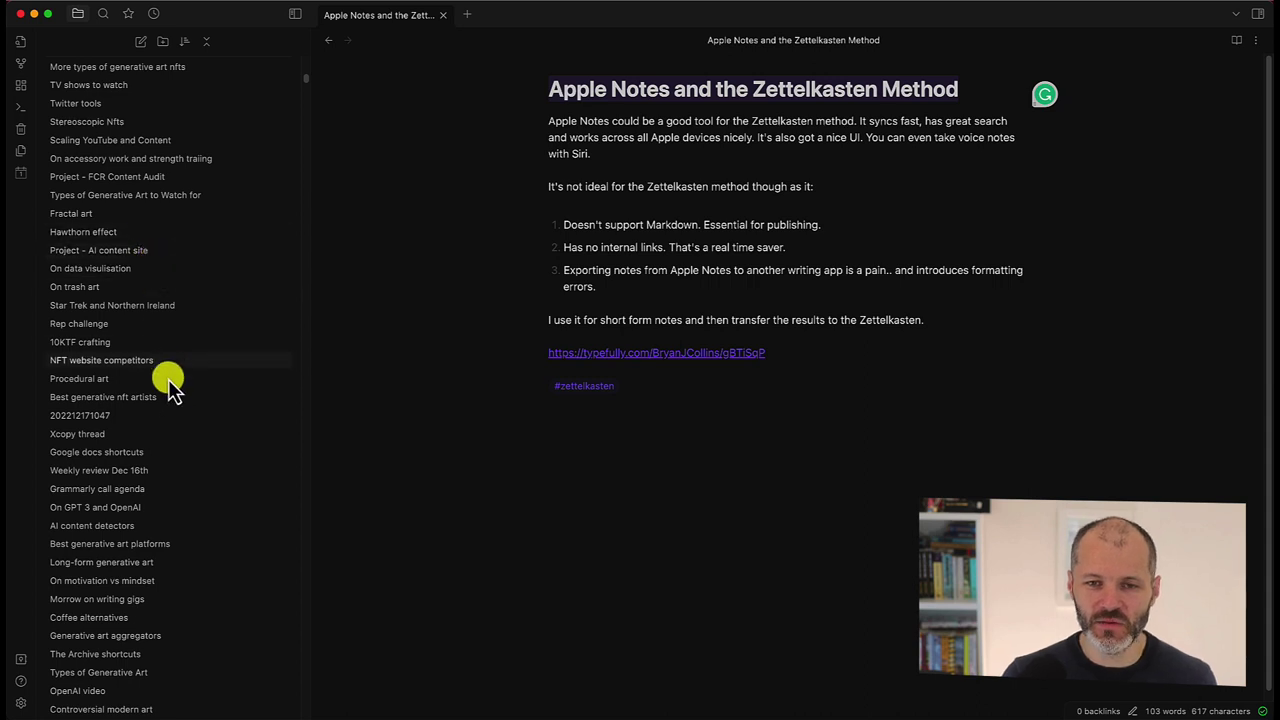
{"action": "left_click", "coordinate": [630, 145]}
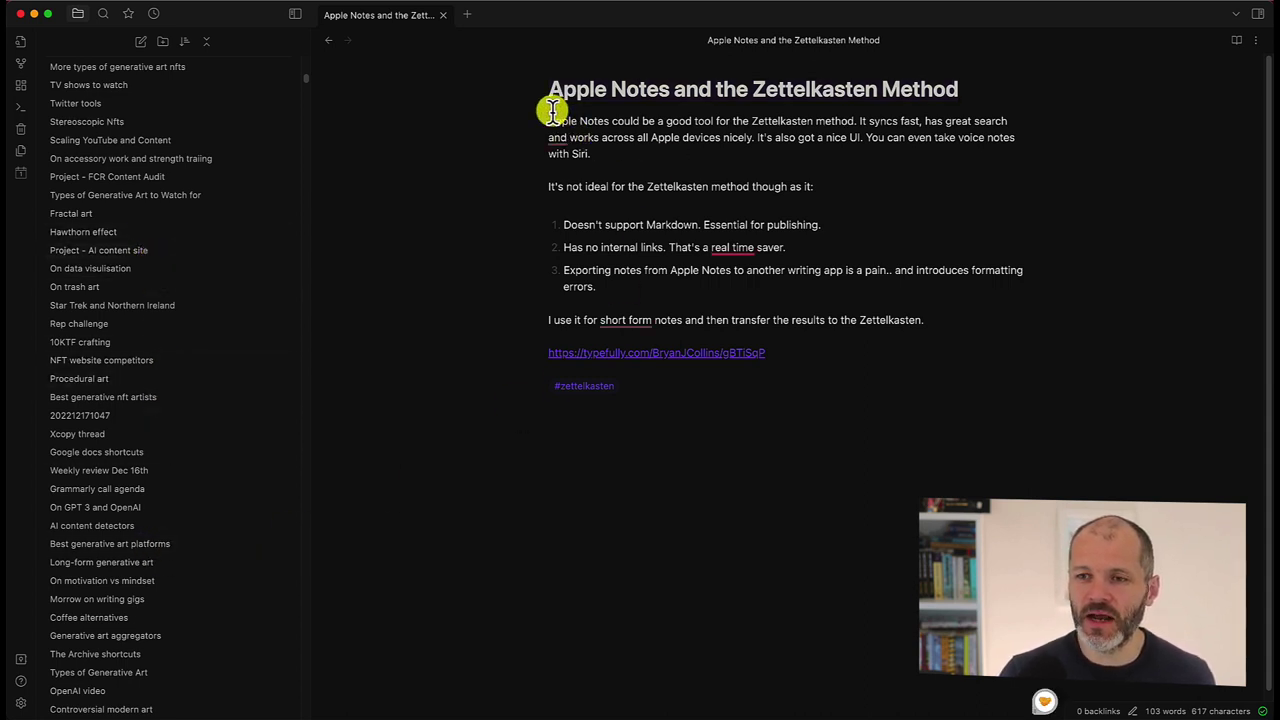
{"action": "left_click", "coordinate": [1049, 126]}
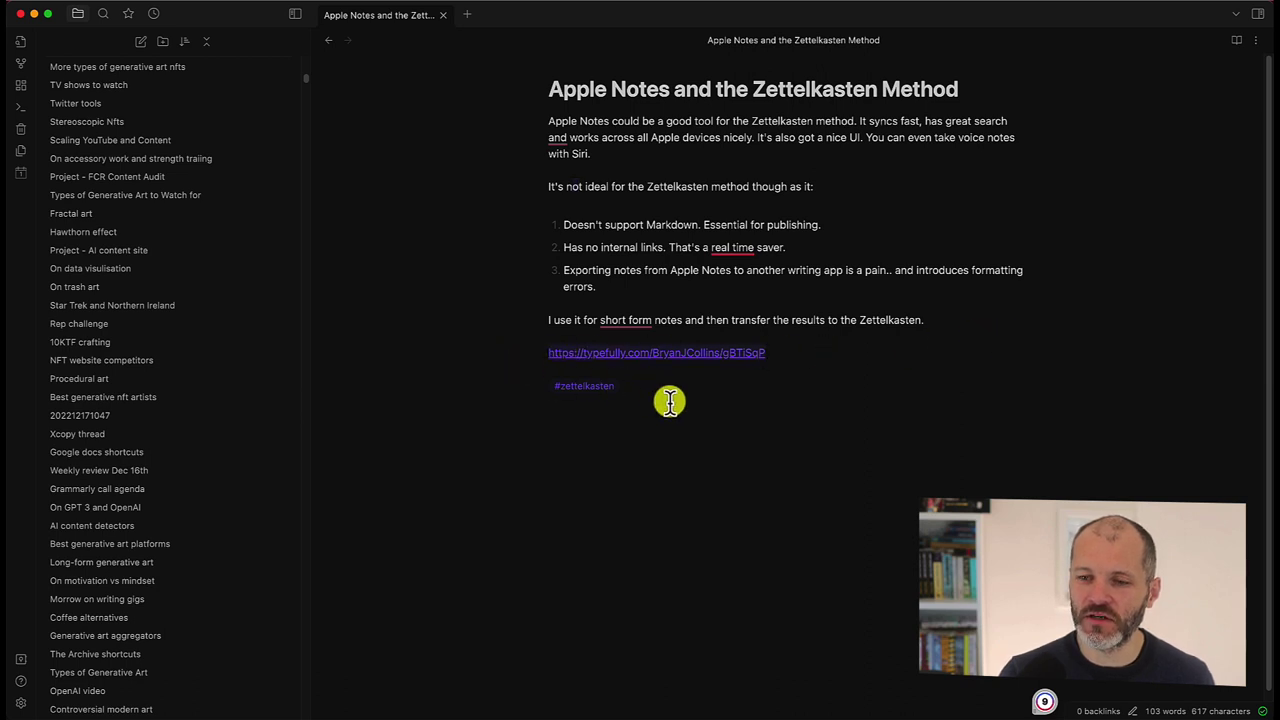
Review the #zettelkasten tag and the note body, then select the whole title again.
{"action": "left_click_drag", "start_coordinate": [553, 386], "coordinate": [605, 397]}
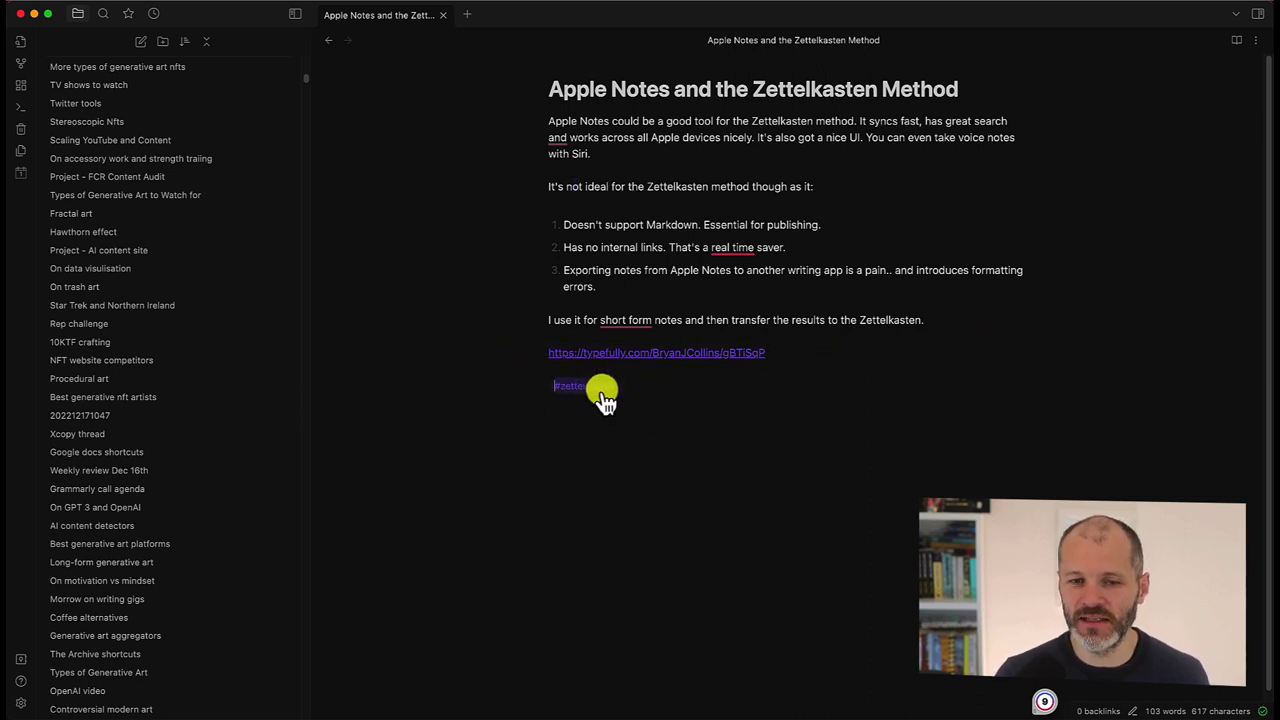
{"action": "left_click", "coordinate": [652, 410]}
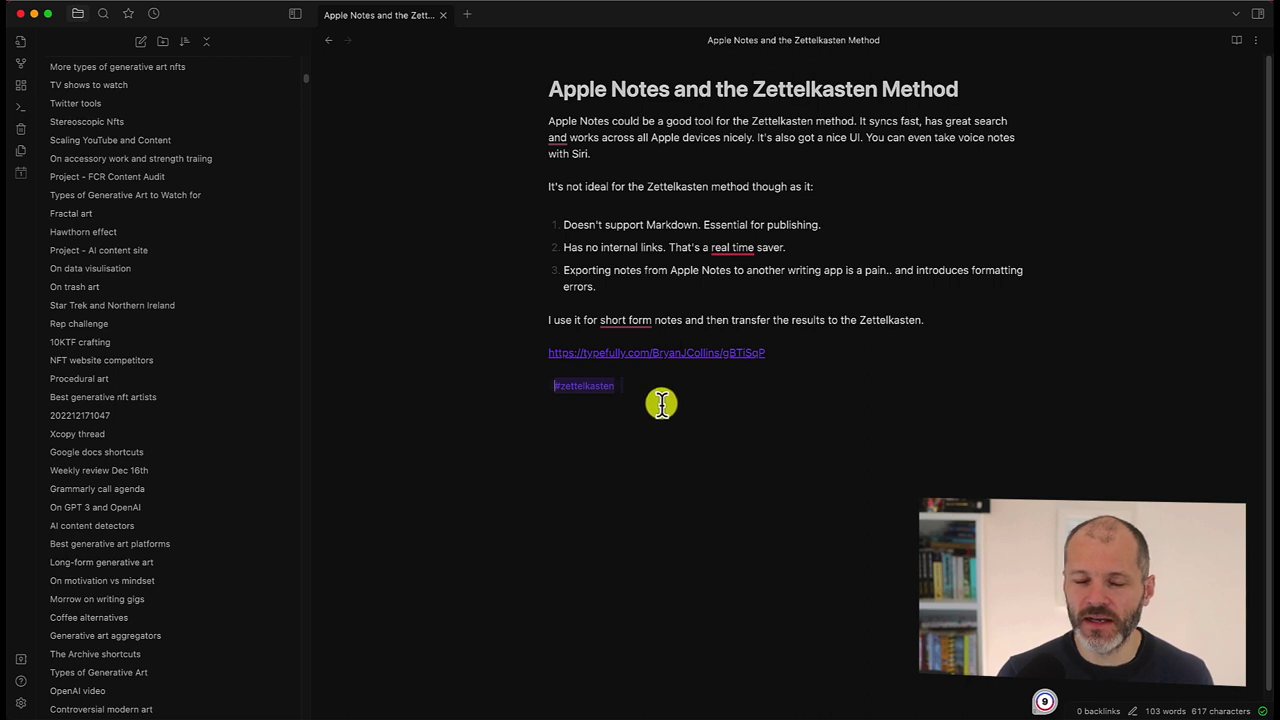
{"action": "left_click", "coordinate": [555, 95]}
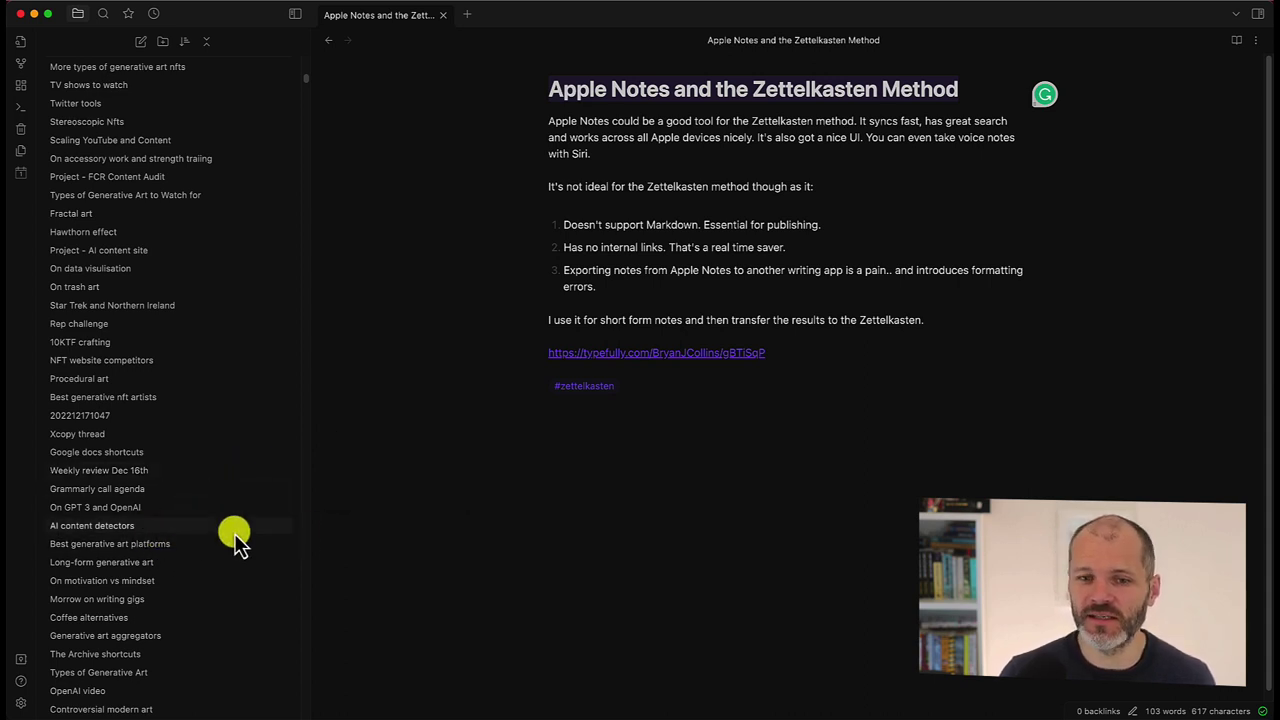
{"action": "left_click", "coordinate": [727, 427]}
{"action": "left_click_drag", "start_coordinate": [531, 100], "coordinate": [977, 91]}
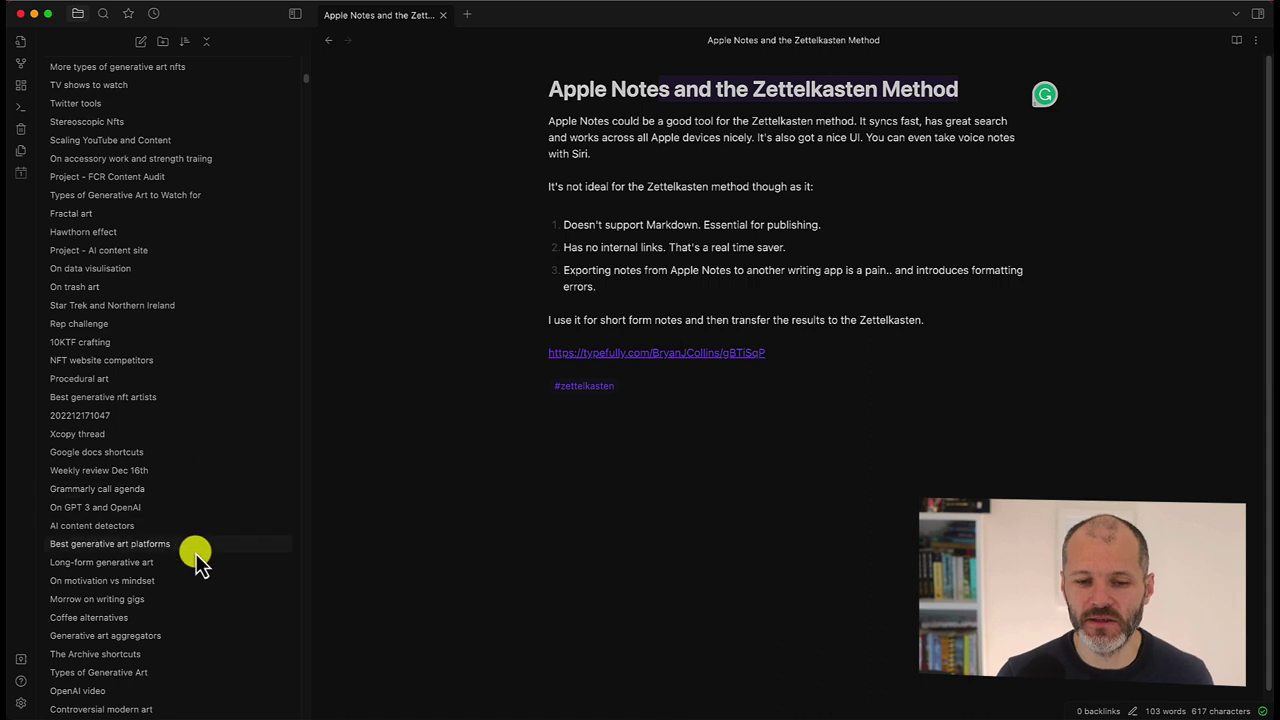
Open 'Long-form generative art' and select its opening definition, a middle passage and the title.
{"action": "left_click", "coordinate": [237, 562]}
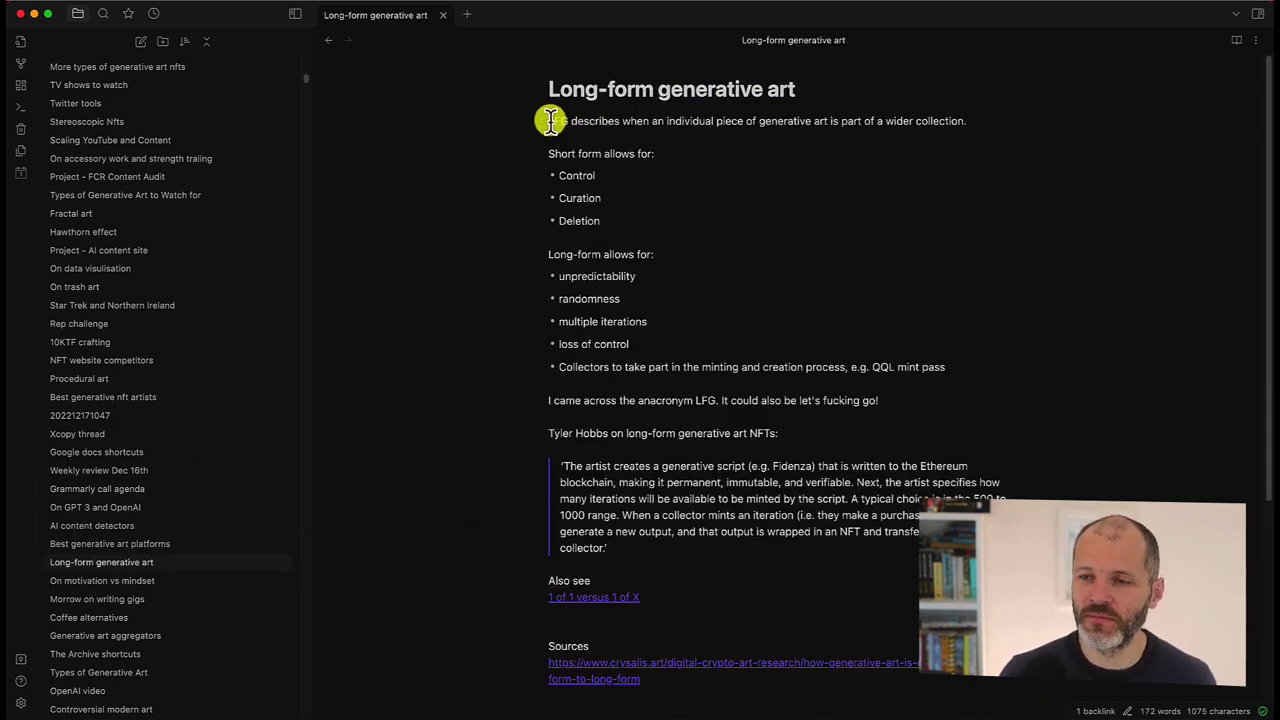
{"action": "left_click_drag", "start_coordinate": [1005, 122], "coordinate": [641, 315]}
{"action": "scroll", "coordinate": [643, 323], "scroll_direction": "down", "scroll_amount": 1}
{"action": "mouse_move", "coordinate": [565, 398]}
{"action": "left_mouse_down"}
{"action": "mouse_move", "coordinate": [697, 489]}
{"action": "mouse_move", "coordinate": [709, 526]}
{"action": "mouse_move", "coordinate": [692, 548]}
{"action": "left_mouse_up"}
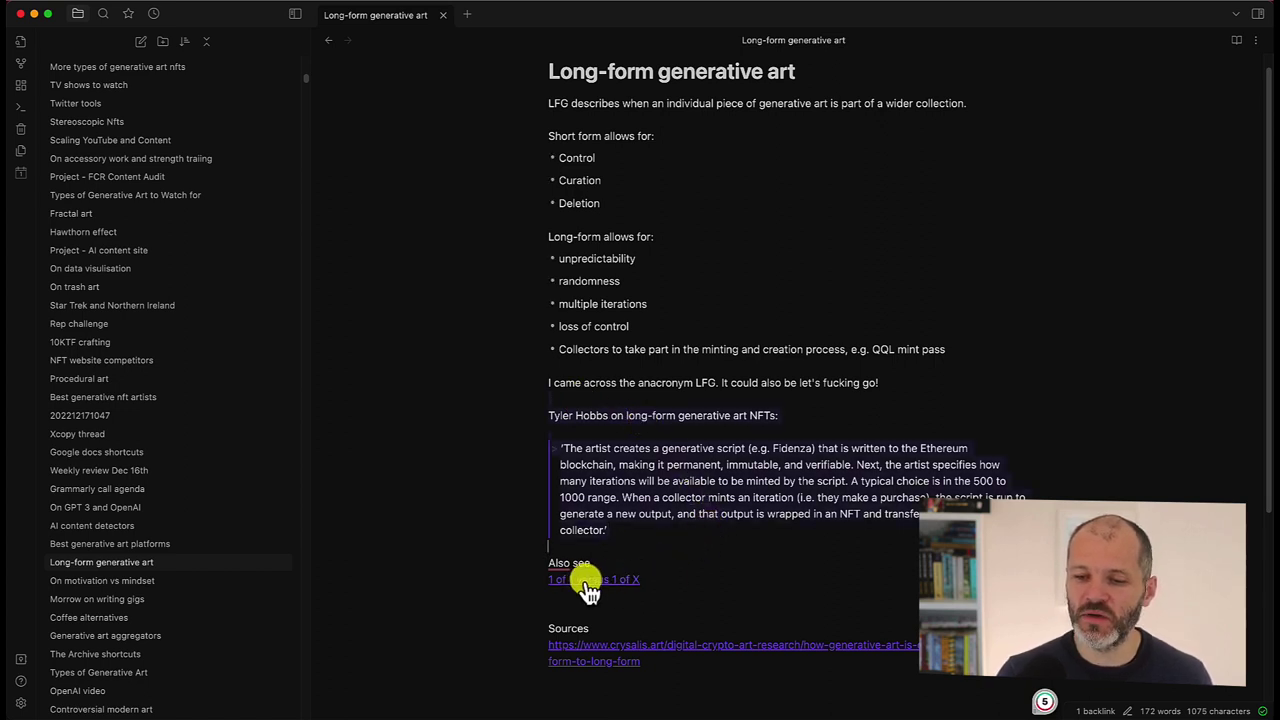
{"action": "scroll", "coordinate": [783, 450], "scroll_direction": "up", "scroll_amount": 1}
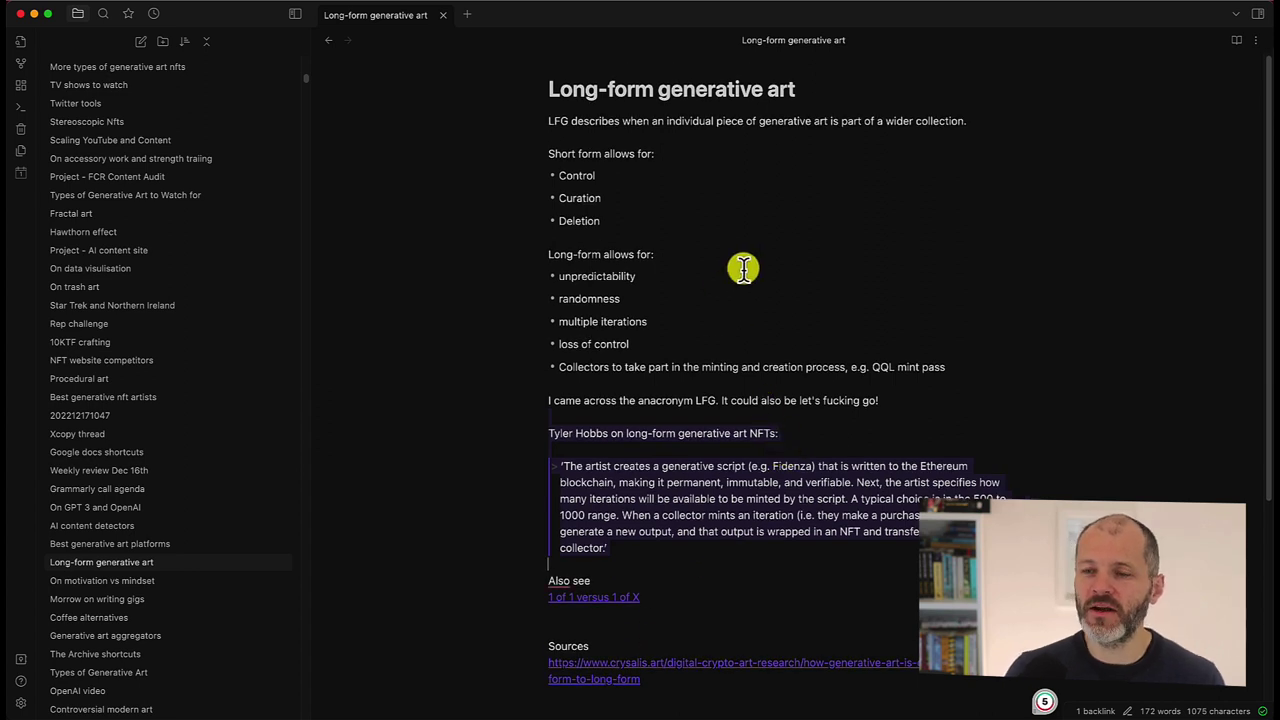
{"action": "left_click_drag", "start_coordinate": [795, 92], "coordinate": [545, 80]}
{"action": "scroll", "coordinate": [193, 520], "scroll_direction": "down", "scroll_amount": 4}
{"action": "scroll", "coordinate": [171, 586], "scroll_direction": "down", "scroll_amount": 5}
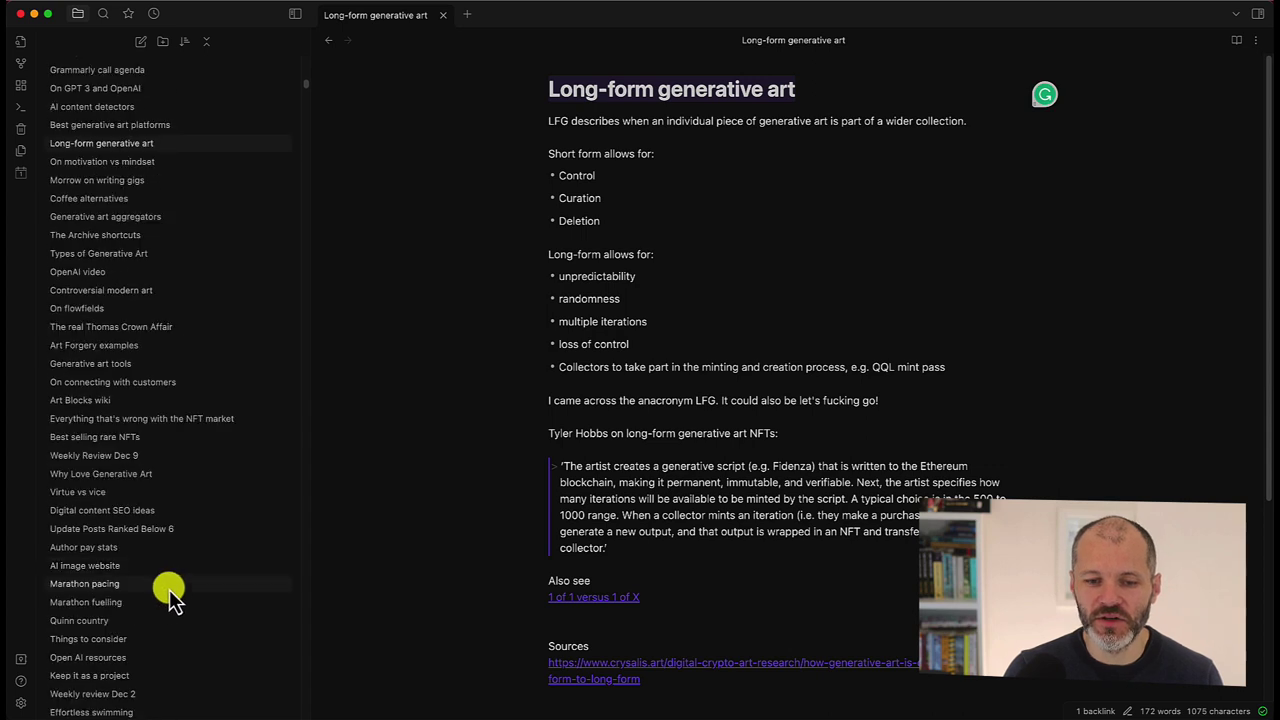
Open 'Open AI resources' and select its 'Why not to use them' and 'How to use them' lines.
{"action": "left_click", "coordinate": [163, 657]}
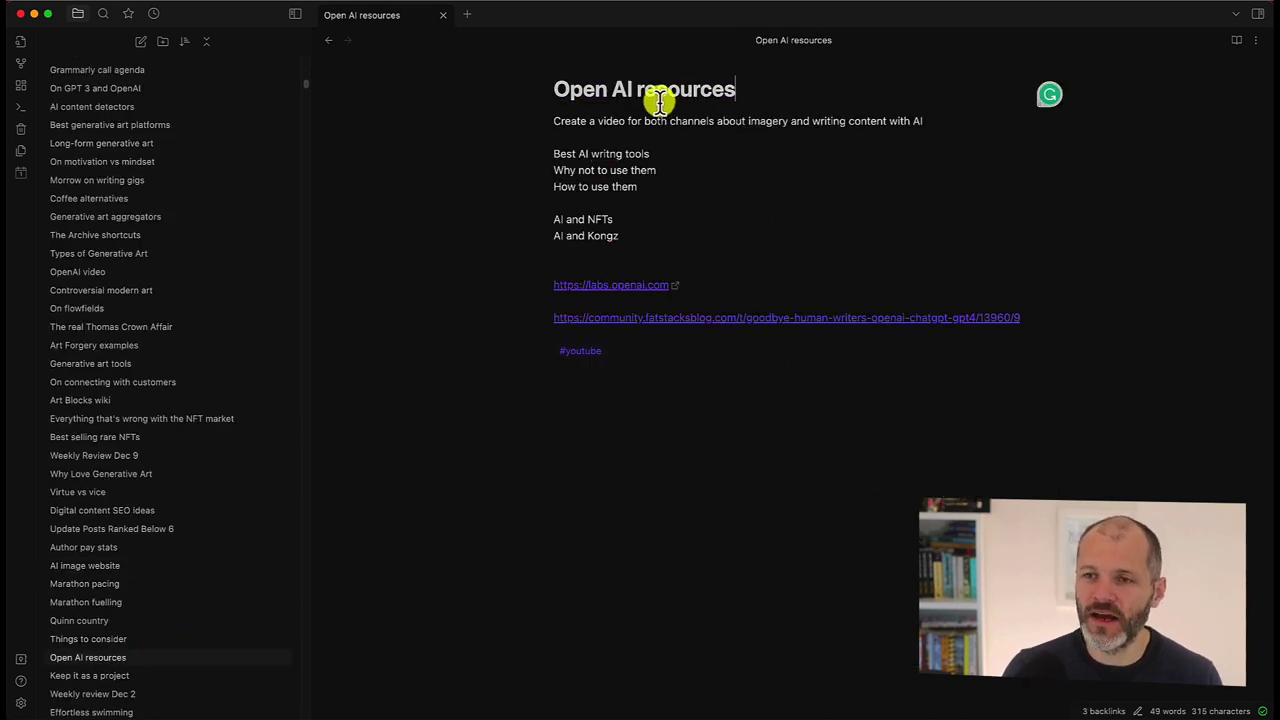
{"action": "left_click", "coordinate": [566, 121]}
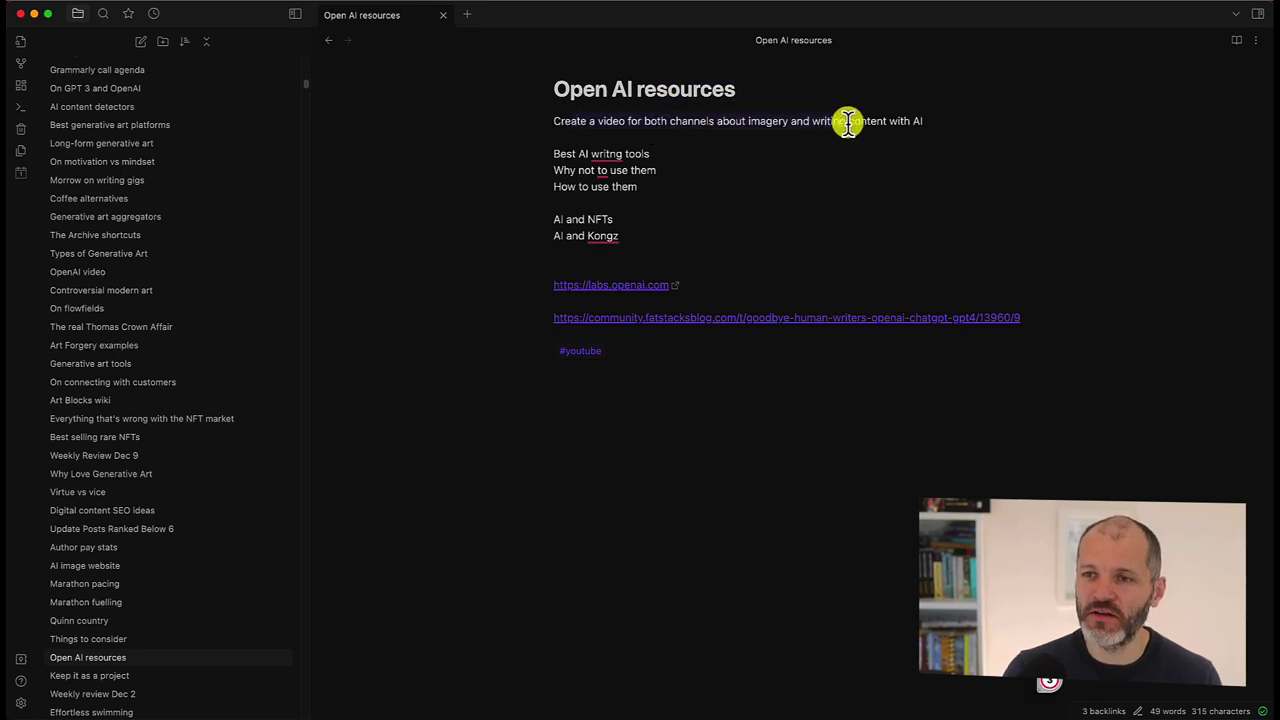
{"action": "left_click", "coordinate": [700, 136]}
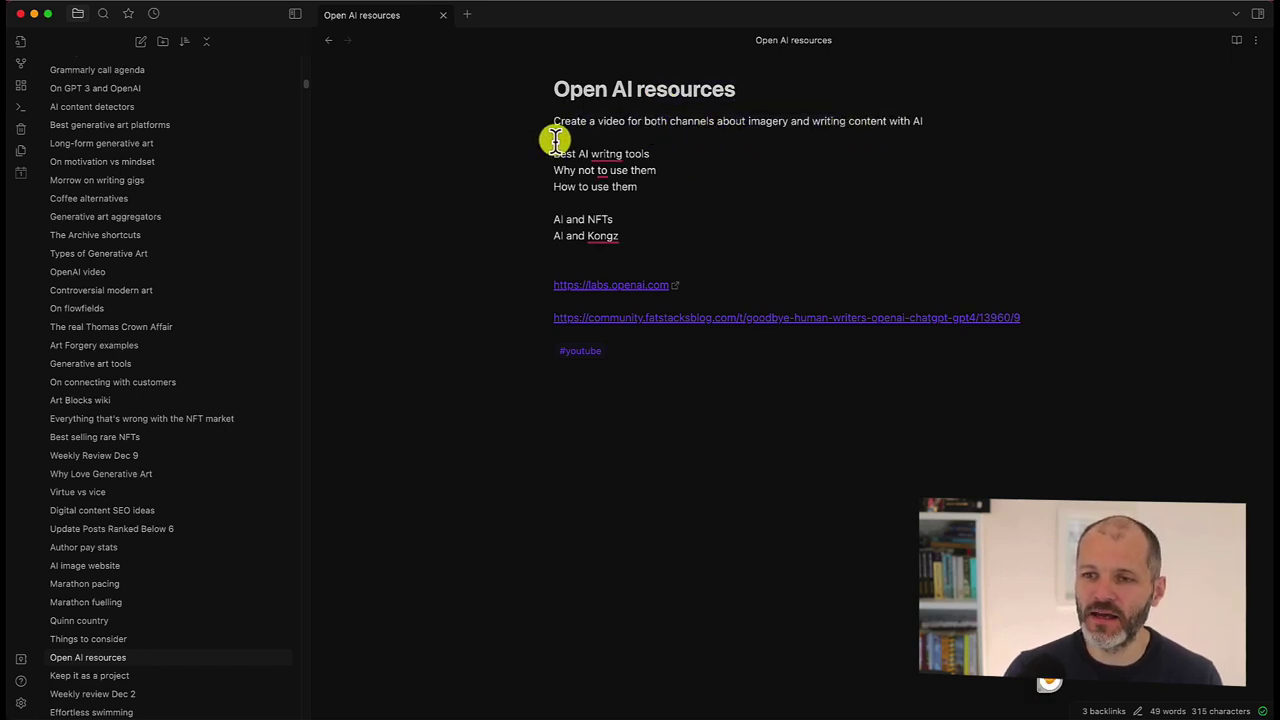
{"action": "left_click_drag", "start_coordinate": [652, 188], "coordinate": [533, 175]}
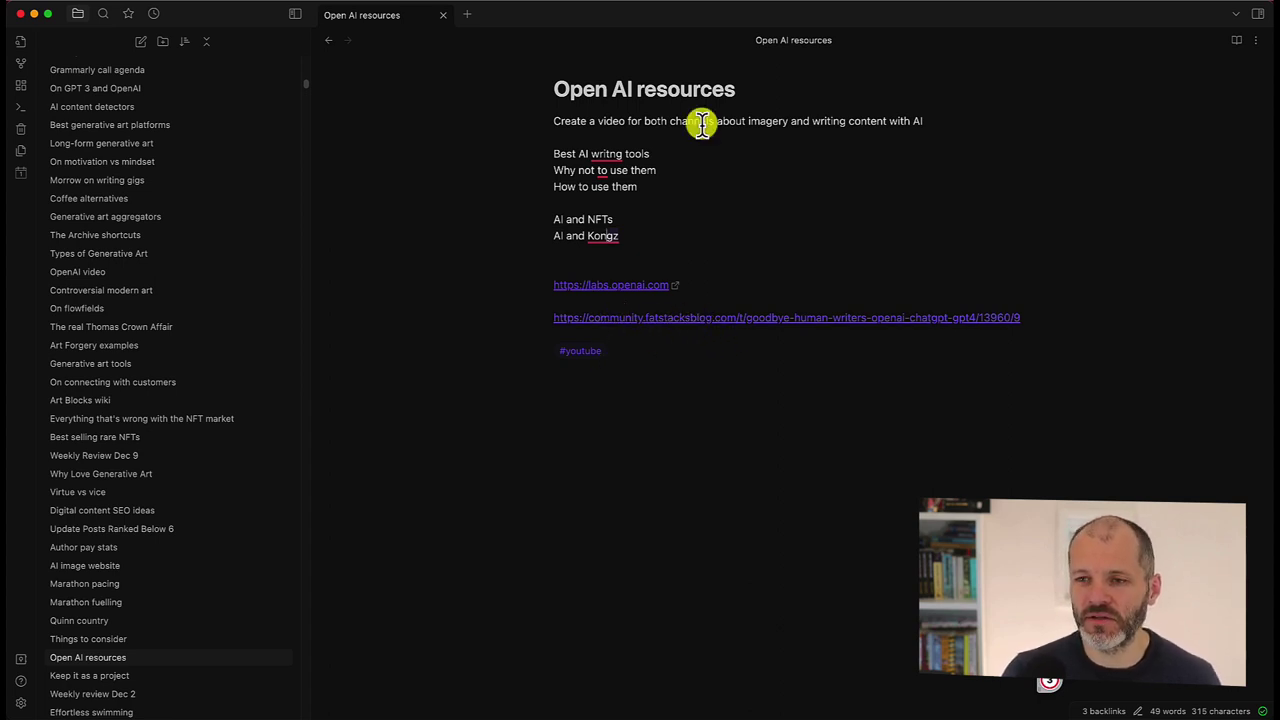
{"action": "scroll", "coordinate": [194, 515], "scroll_direction": "down", "scroll_amount": 3}
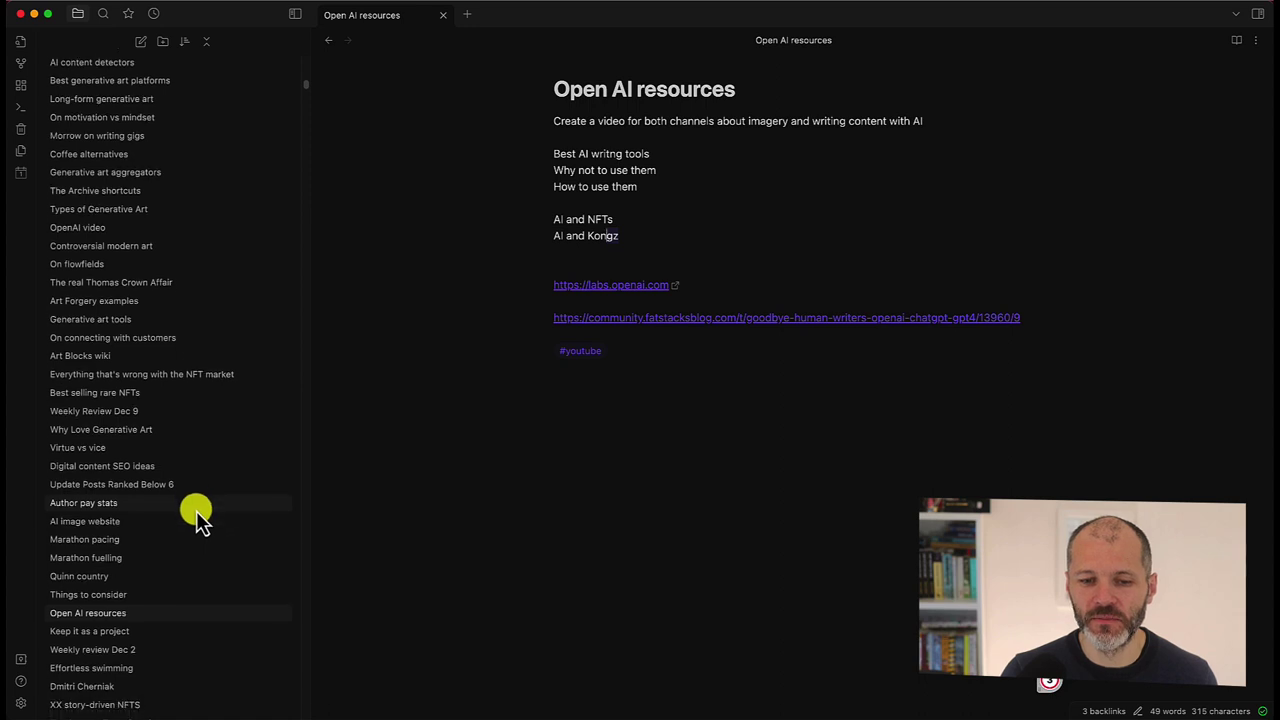
Open 'Keep it as a project' and select its heading and the quoted passage.
{"action": "left_click", "coordinate": [167, 632]}
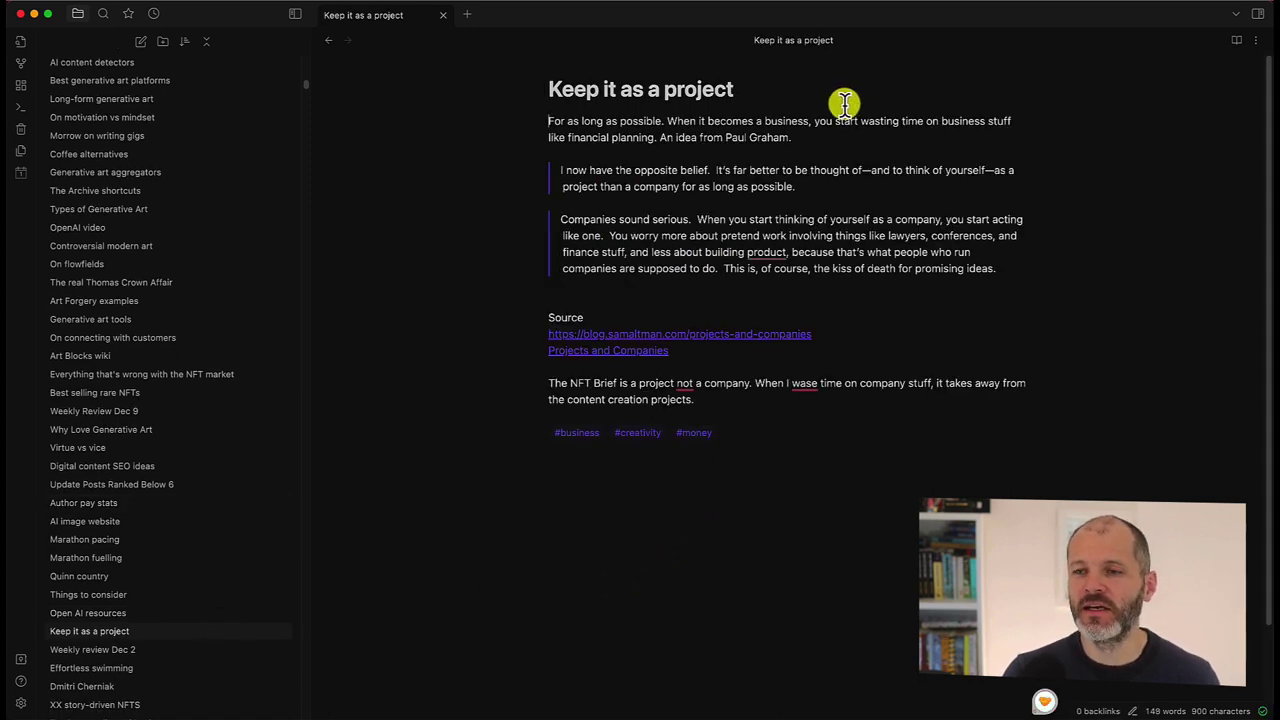
{"action": "triple_click", "coordinate": [662, 90]}
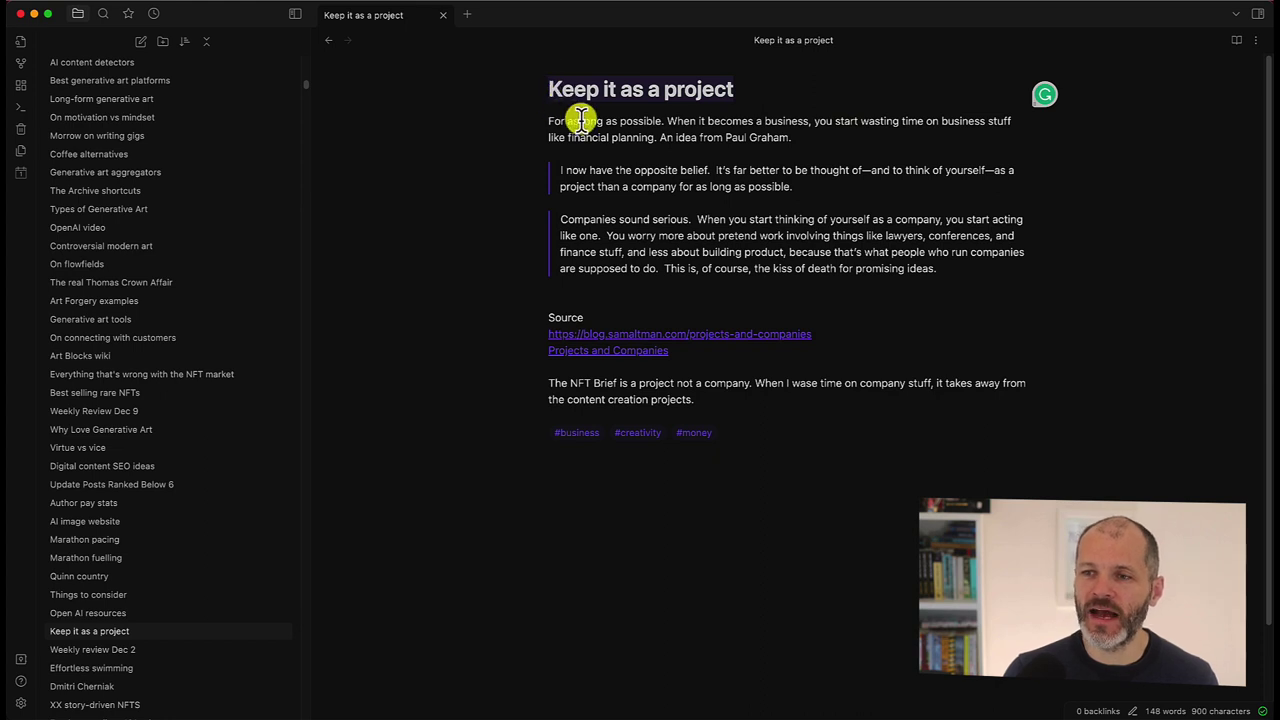
{"action": "left_click", "coordinate": [651, 140]}
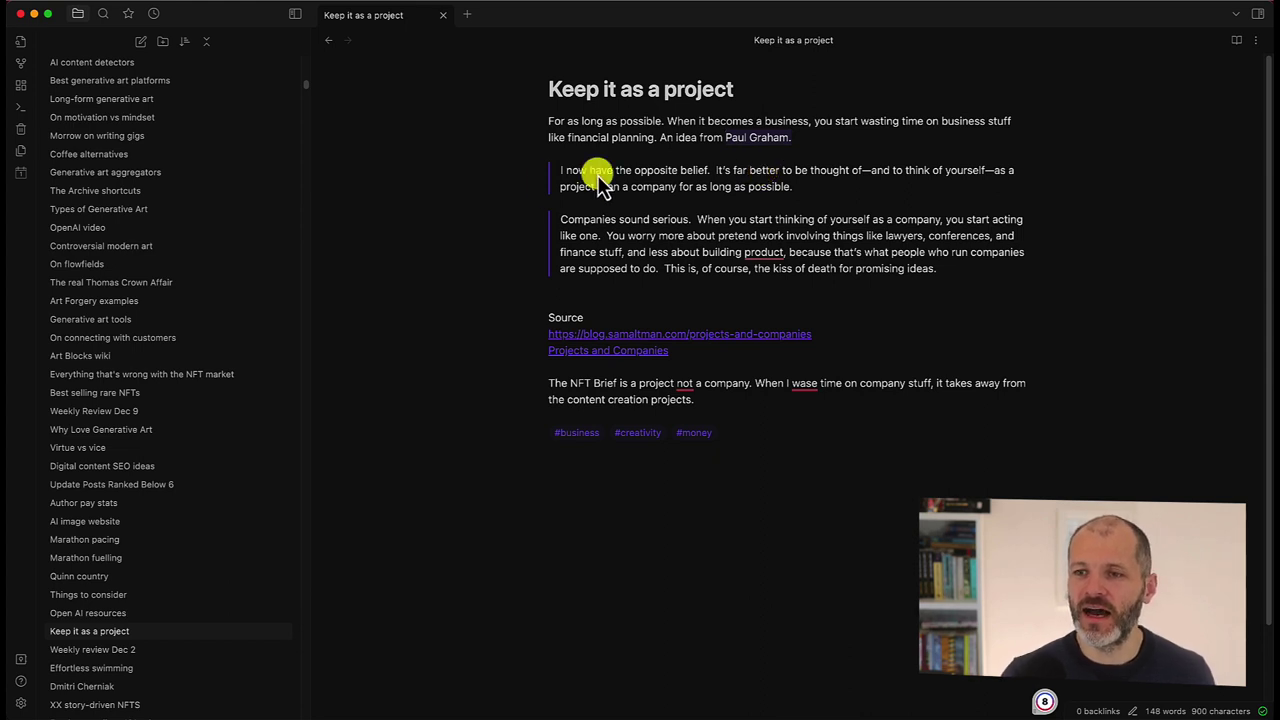
{"action": "left_click_drag", "start_coordinate": [545, 178], "coordinate": [978, 270]}
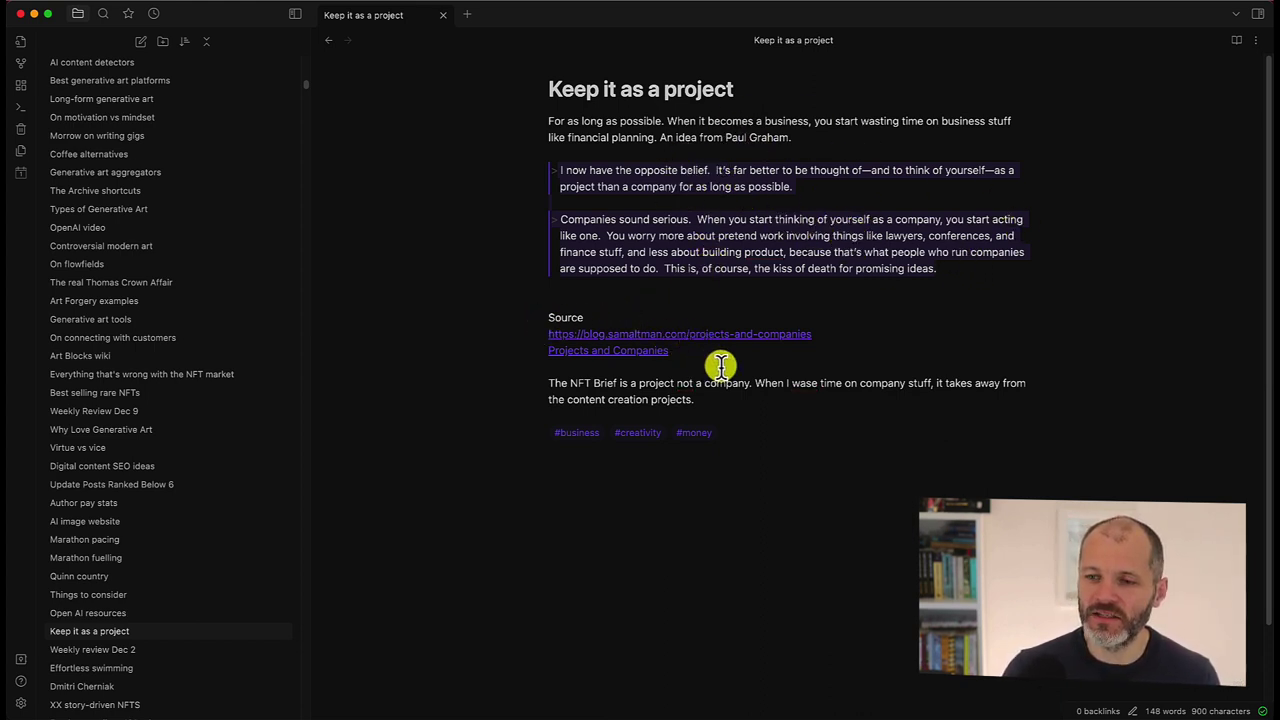
{"action": "left_click", "coordinate": [474, 317]}
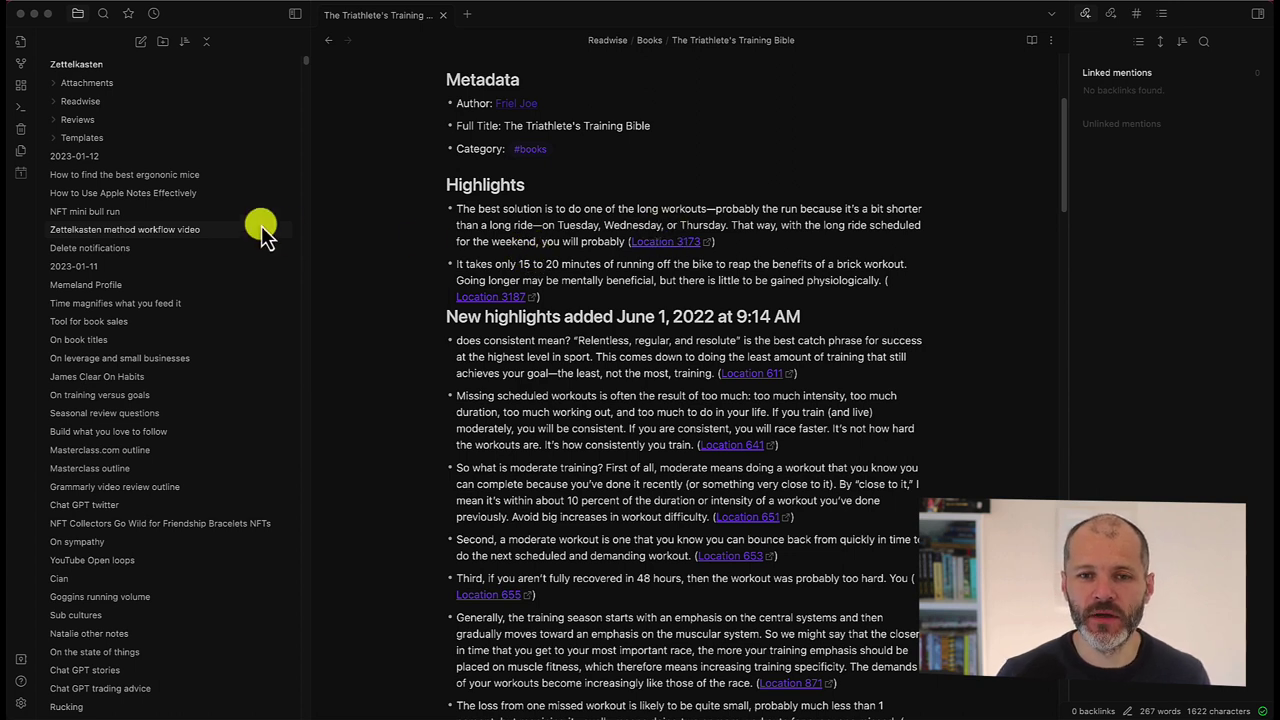
Open the 2023-01-12 daily note and select its title.
{"action": "left_click", "coordinate": [175, 160]}
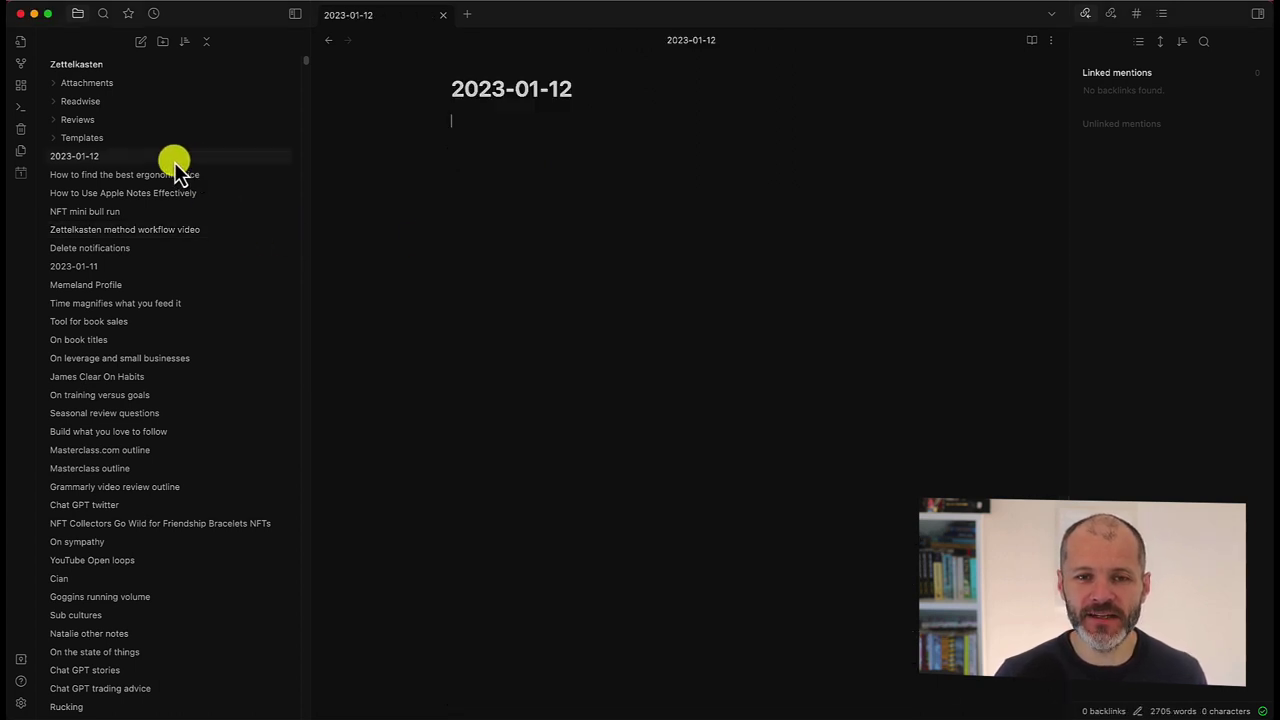
{"action": "left_click", "coordinate": [568, 93]}
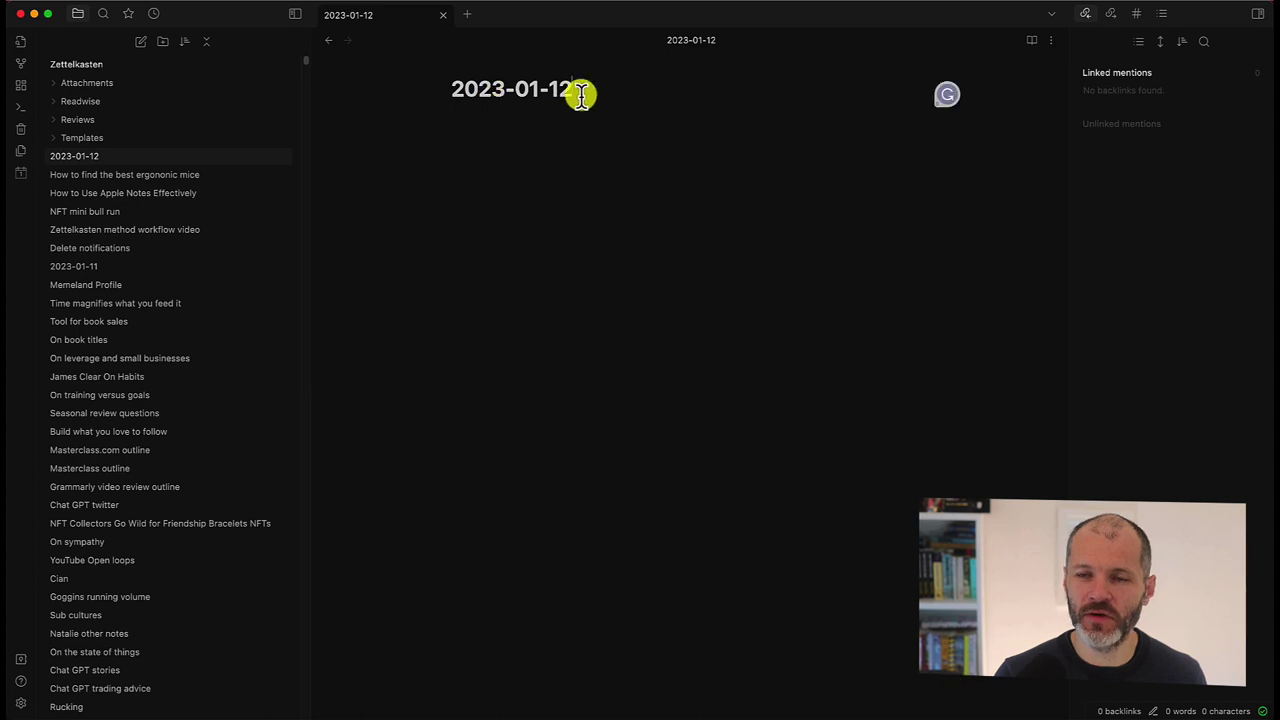
{"action": "left_click_drag", "start_coordinate": [568, 93], "coordinate": [414, 95]}
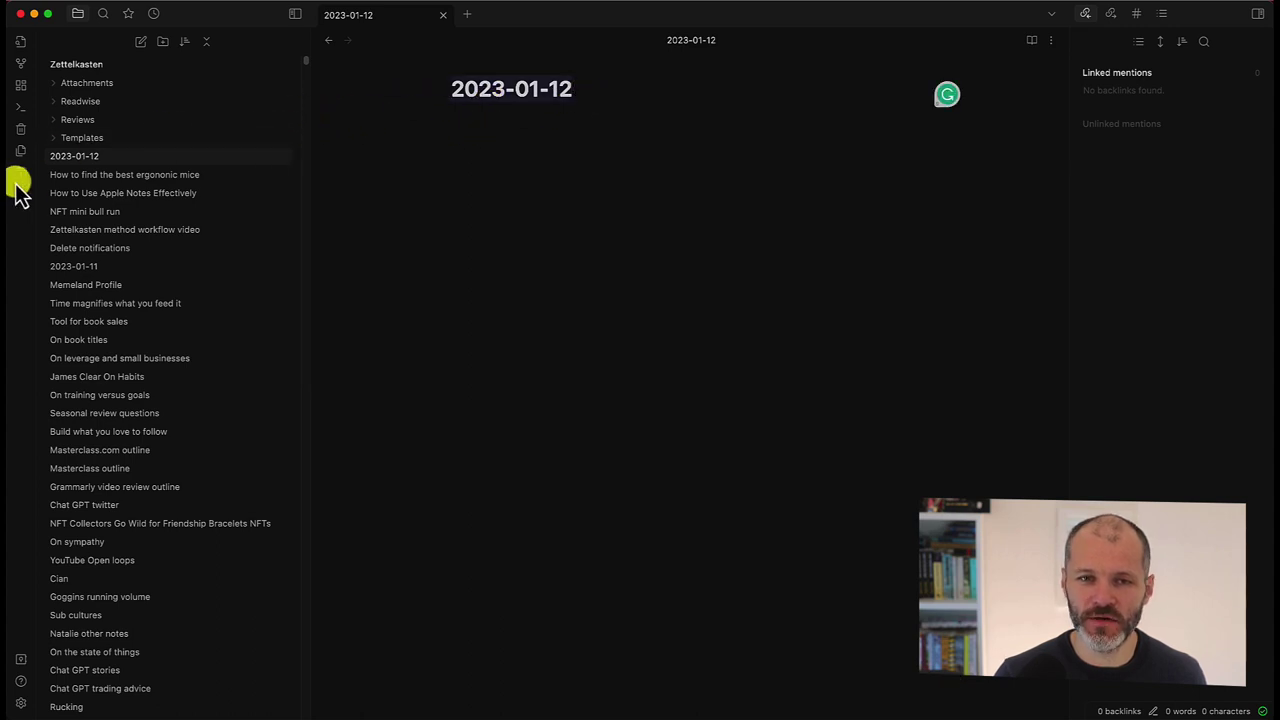
Open 'How to find the best ergononic mice' and select its outline through the mouse list.
{"action": "left_click", "coordinate": [122, 181]}
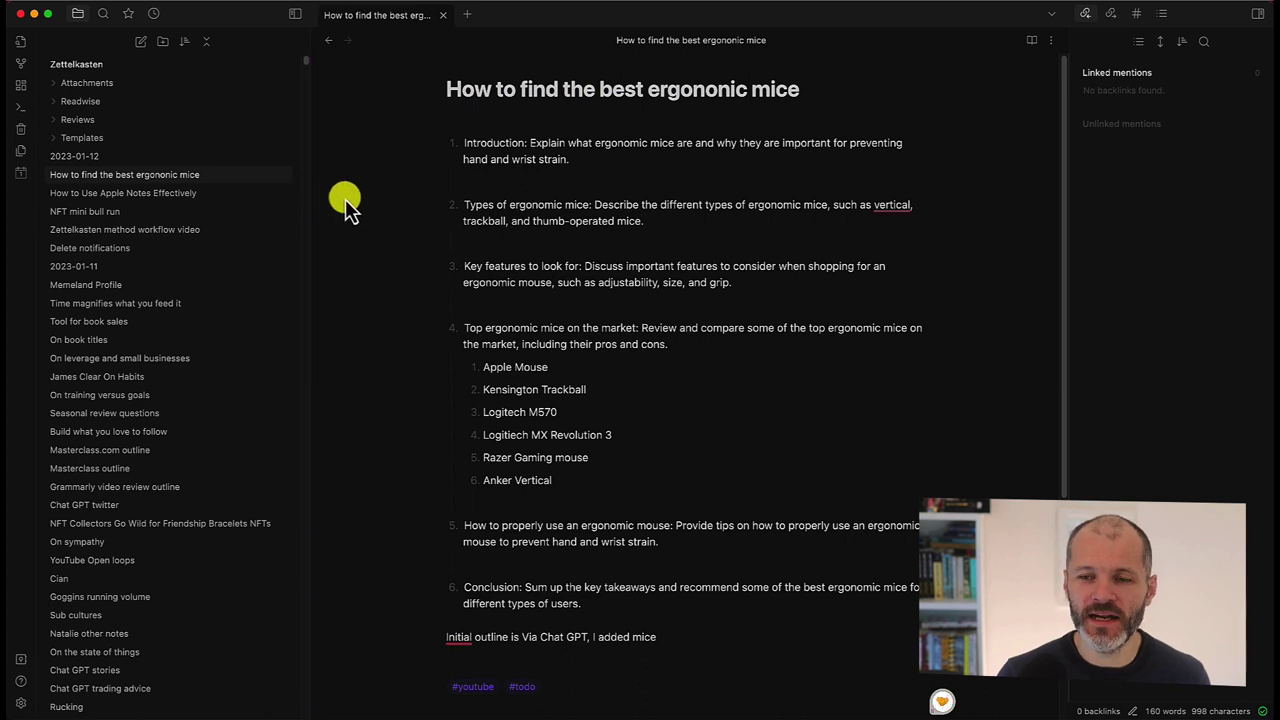
{"action": "left_click", "coordinate": [510, 105]}
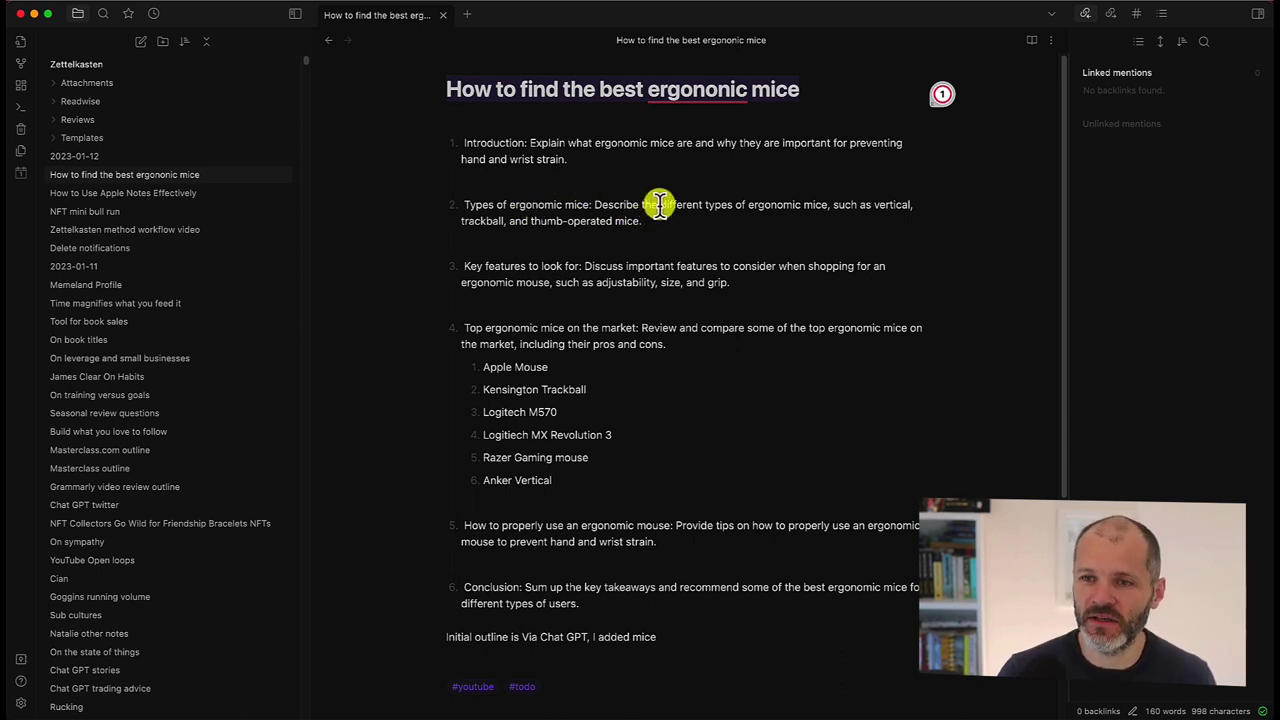
{"action": "left_click_drag", "start_coordinate": [491, 131], "coordinate": [727, 587]}
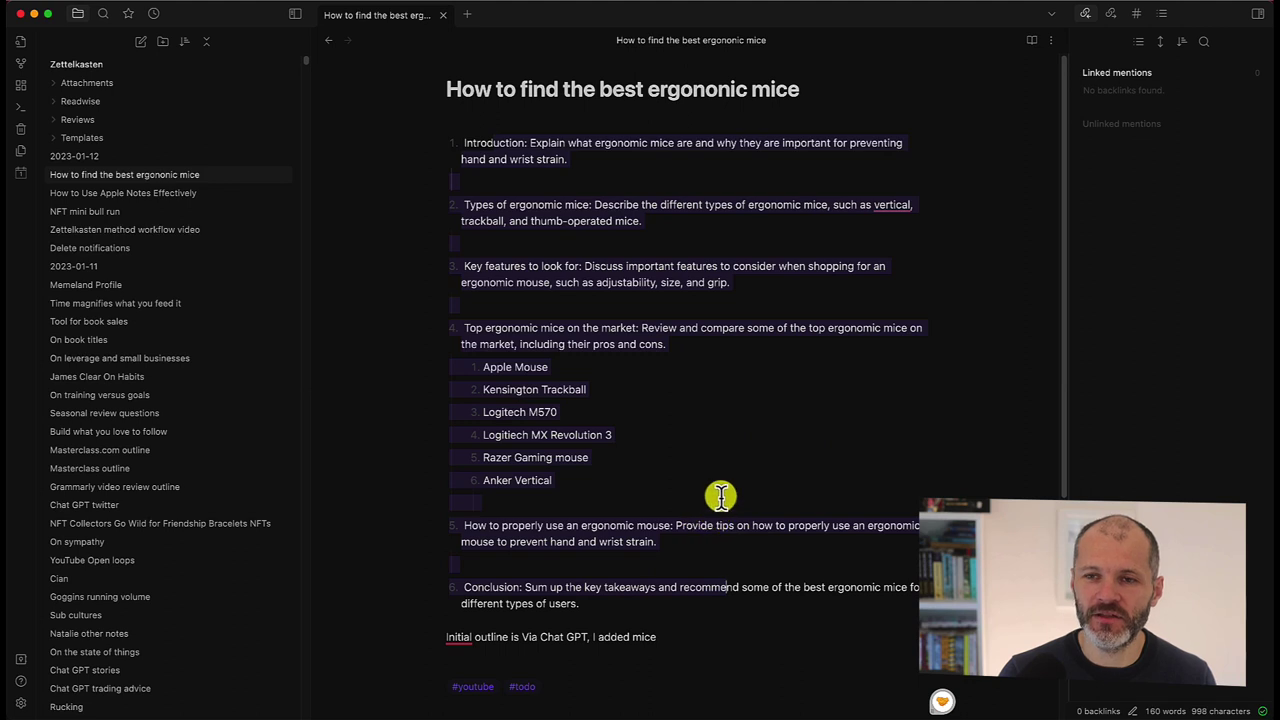
{"action": "left_click", "coordinate": [632, 567]}
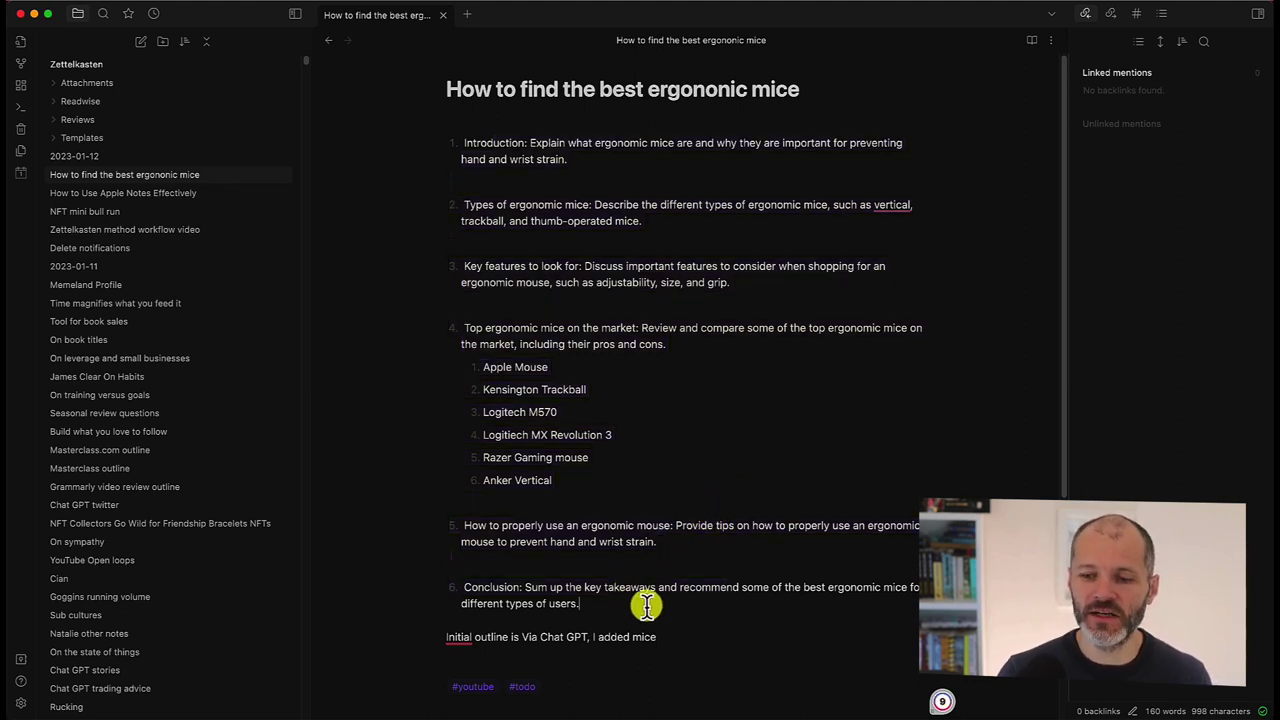
Insert a [[Best keyboards for writers]] link on a new line after outline item 6.
{"action": "left_click", "coordinate": [649, 608]}
{"action": "key", "text": "Return"}
{"action": "key", "text": "Return"}
{"action": "key", "text": "Return"}
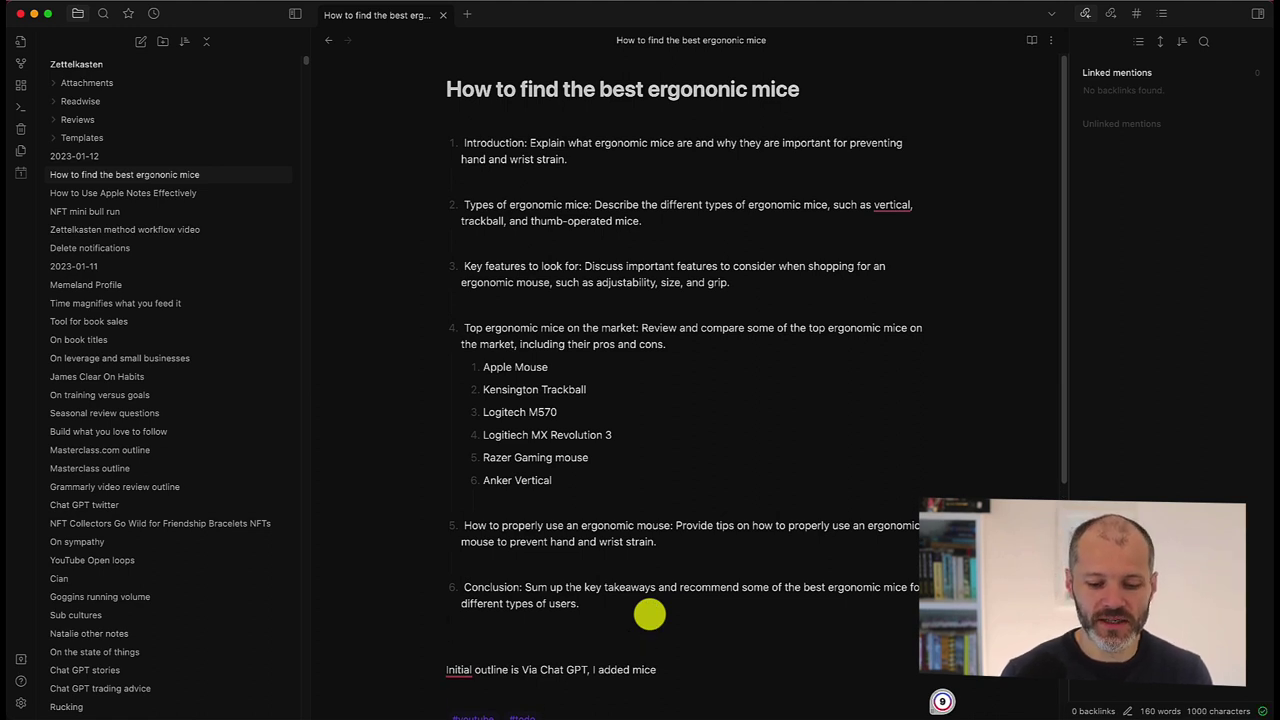
{"action": "type", "text": "[["}
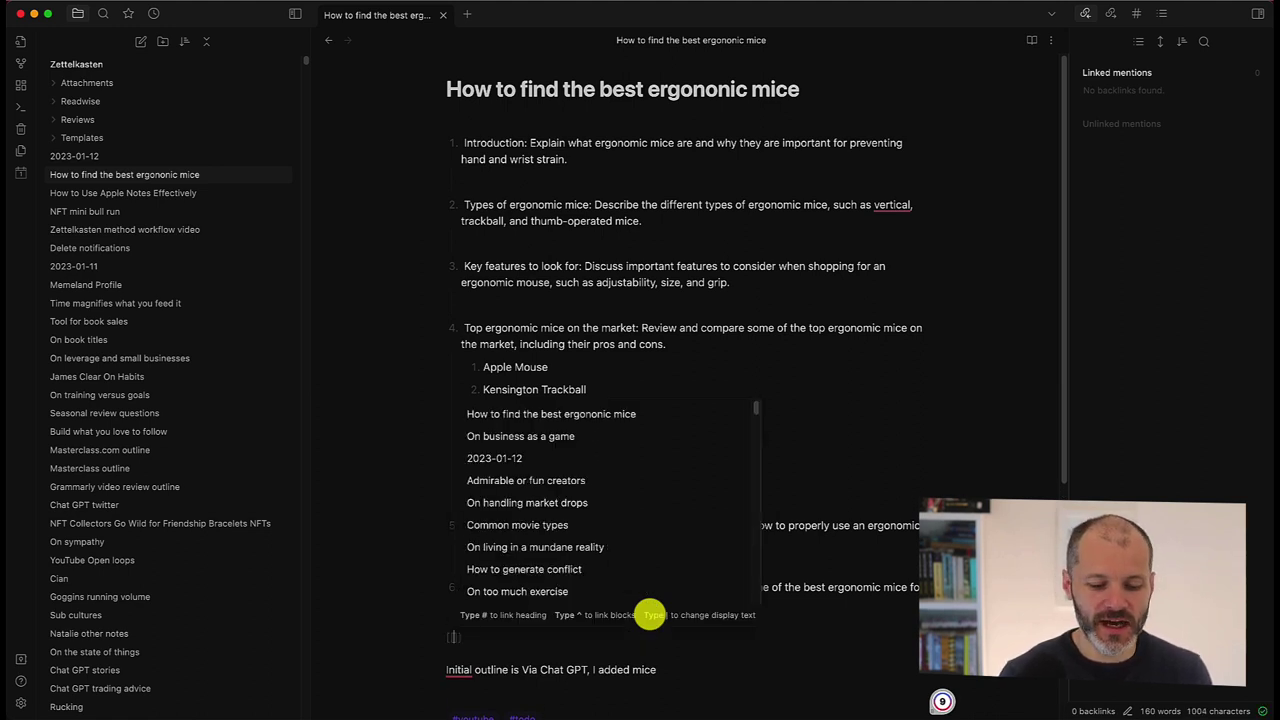
{"action": "type", "text": "ergo"}
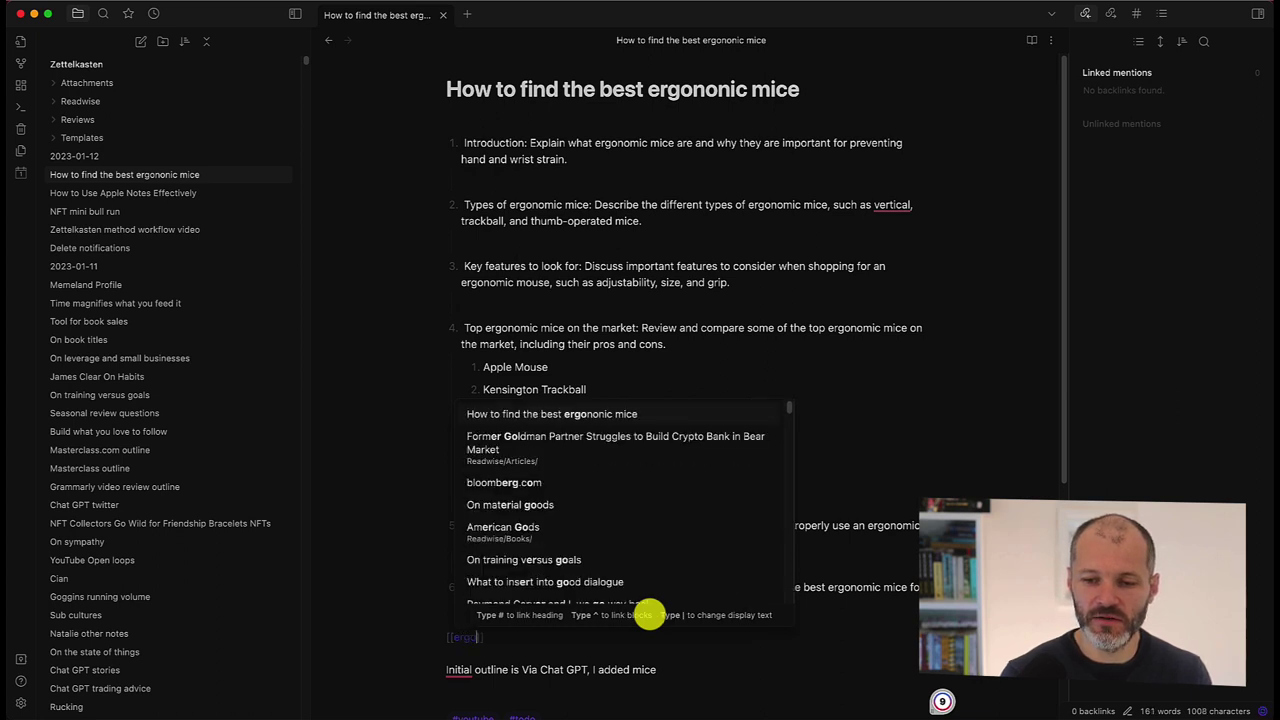
{"action": "type", "text": "n"}
{"action": "key", "text": "BackSpace"}
{"action": "key", "text": "BackSpace"}
{"action": "key", "text": "BackSpace"}
{"action": "key", "text": "BackSpace"}
{"action": "key", "text": "BackSpace"}
{"action": "type", "text": "keyboard"}
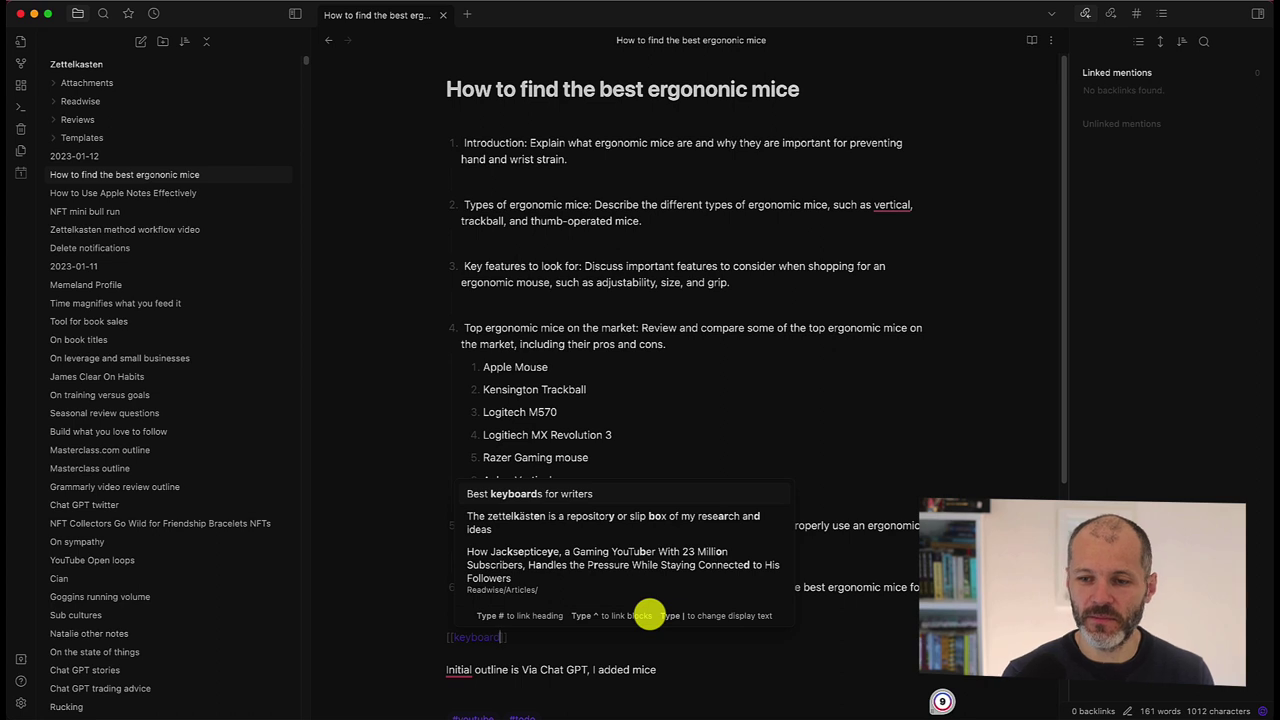
{"action": "key", "text": "Return"}
{"action": "left_click", "coordinate": [649, 614]}
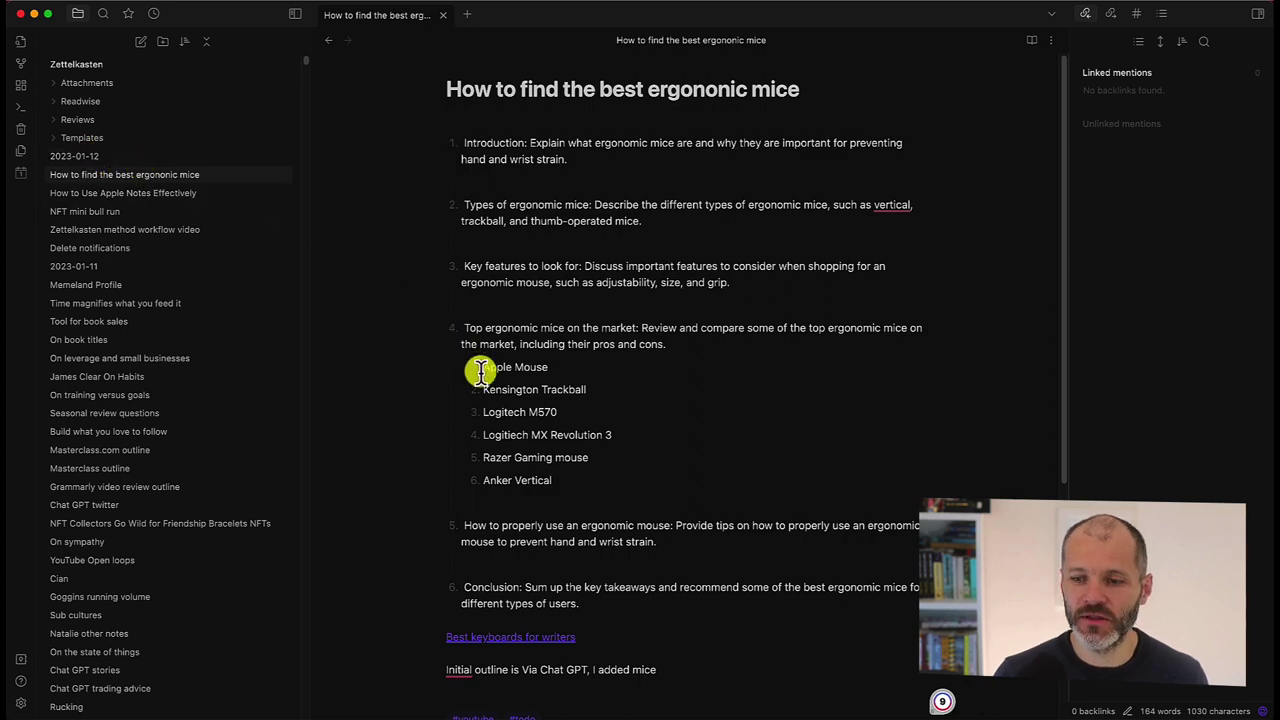
{"action": "scroll", "coordinate": [600, 550], "scroll_direction": "down", "scroll_amount": 2}
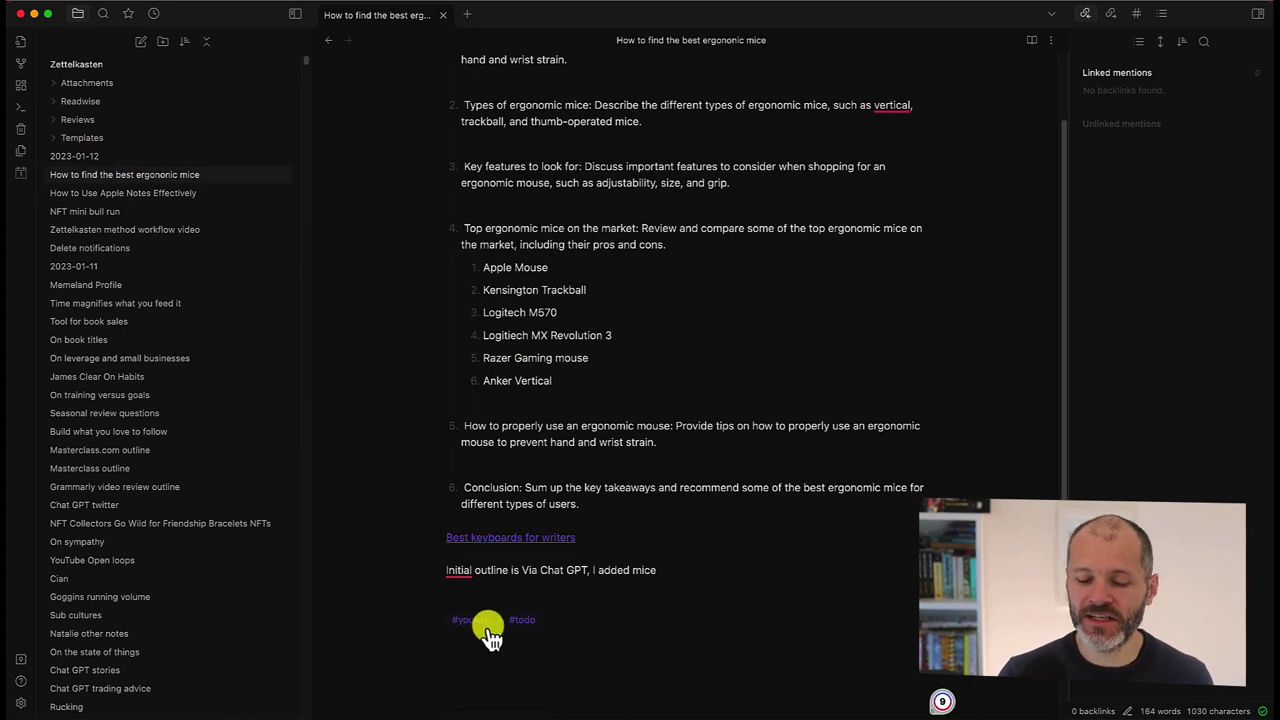
{"action": "scroll", "coordinate": [560, 592], "scroll_direction": "up", "scroll_amount": 2}
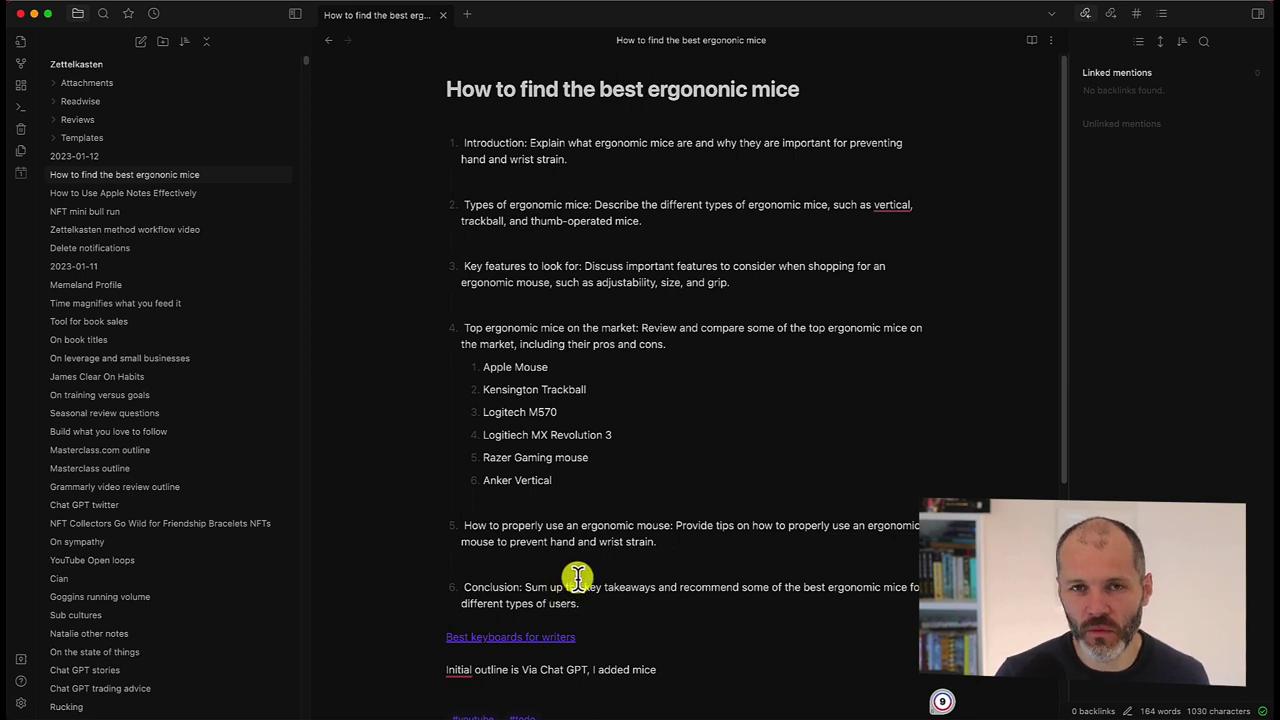
{"action": "scroll", "coordinate": [613, 572], "scroll_direction": "down", "scroll_amount": 2}
{"action": "scroll", "coordinate": [610, 571], "scroll_direction": "up", "scroll_amount": 3}
{"action": "scroll", "coordinate": [534, 594], "scroll_direction": "down", "scroll_amount": 4}
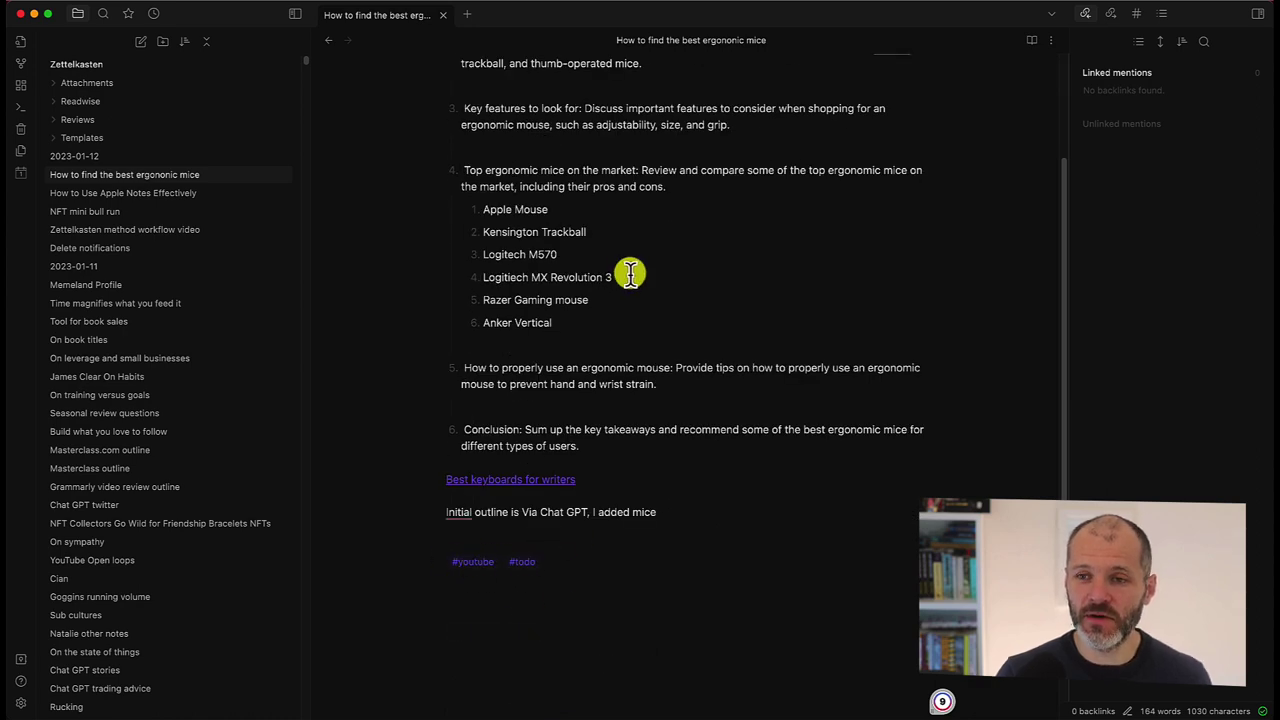
{"action": "scroll", "coordinate": [630, 235], "scroll_direction": "up", "scroll_amount": 3}
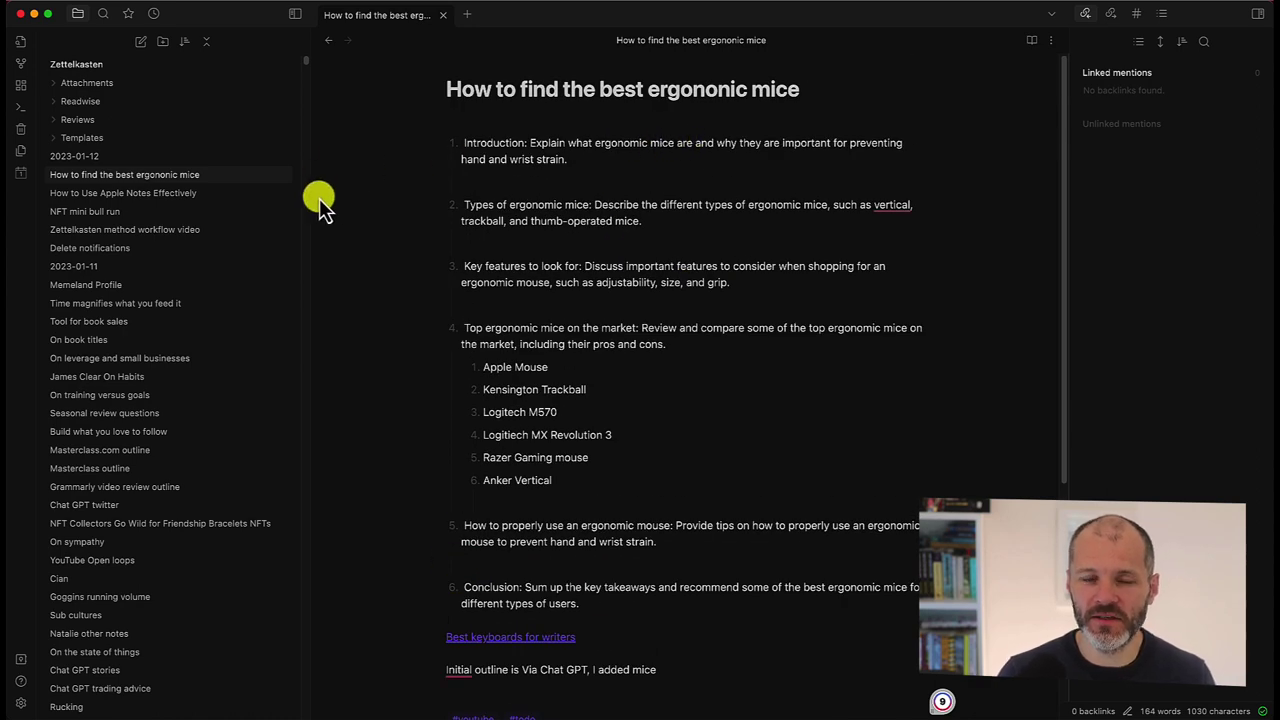
Search the vault for 'youtube' and scroll through the matching notes.
{"action": "left_click", "coordinate": [103, 18]}
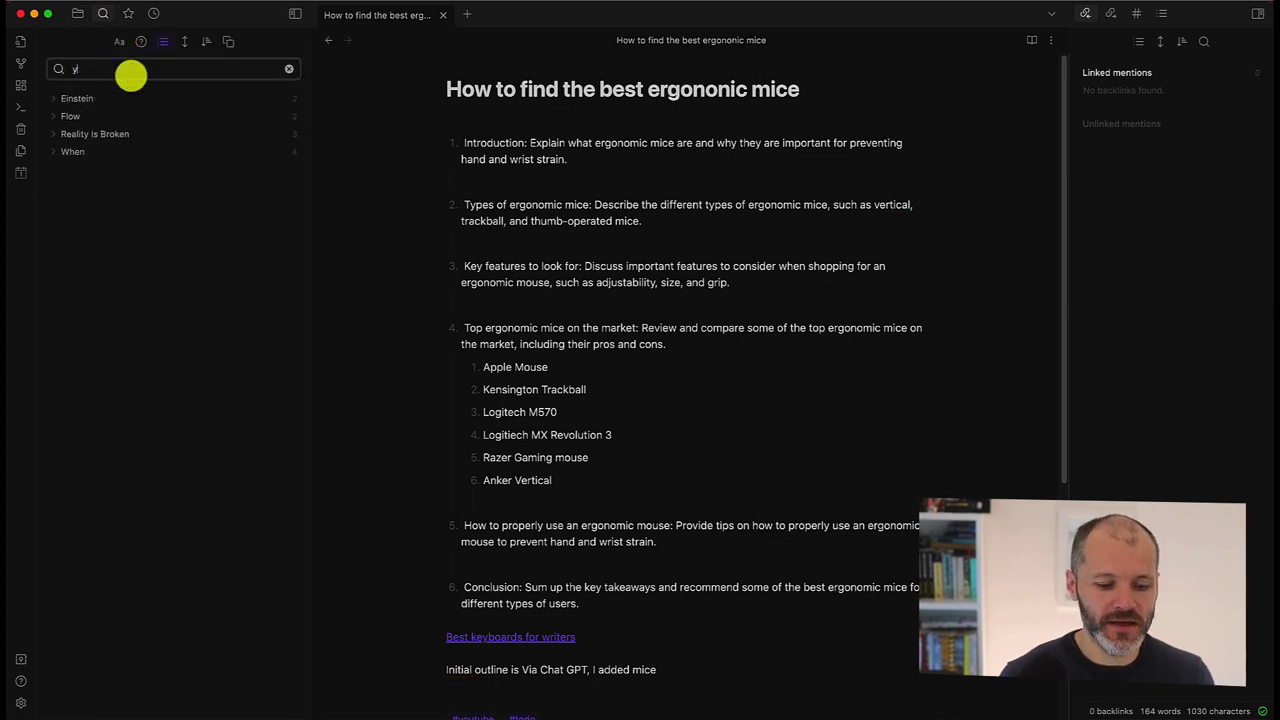
{"action": "type", "text": "youtube"}
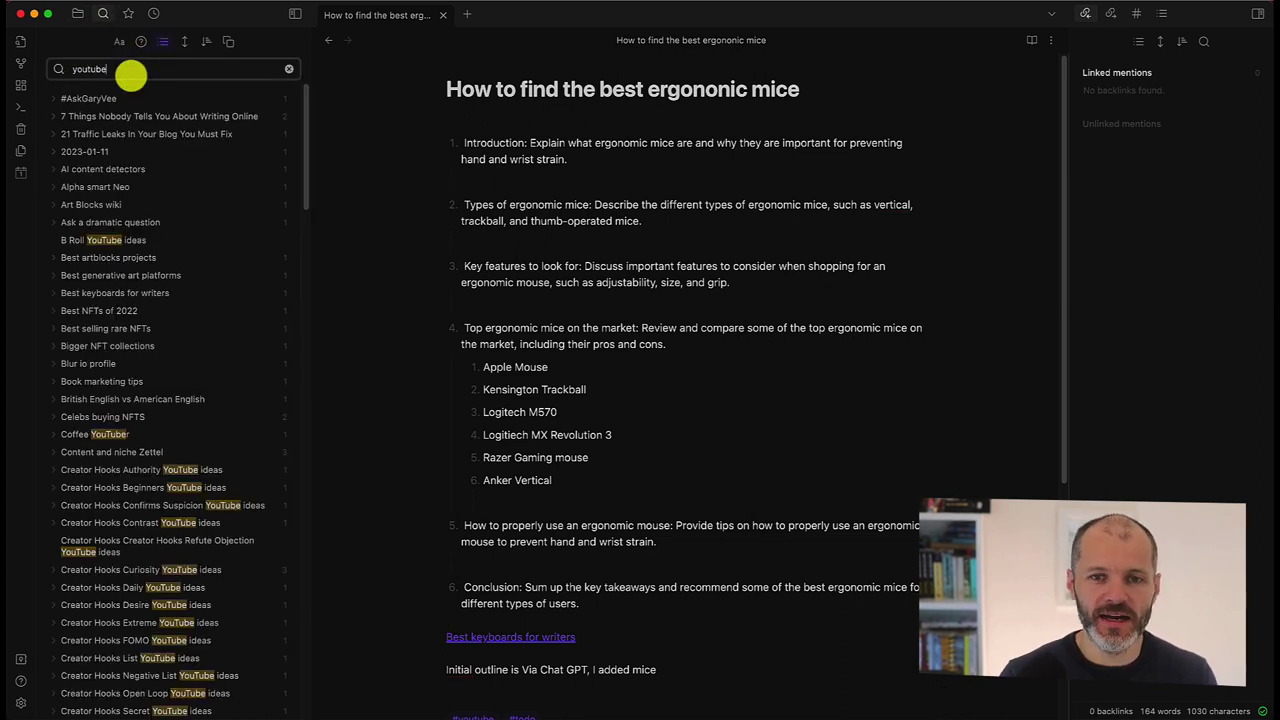
{"action": "scroll", "coordinate": [132, 345], "scroll_direction": "down", "scroll_amount": 3}
{"action": "scroll", "coordinate": [130, 400], "scroll_direction": "down", "scroll_amount": 3}
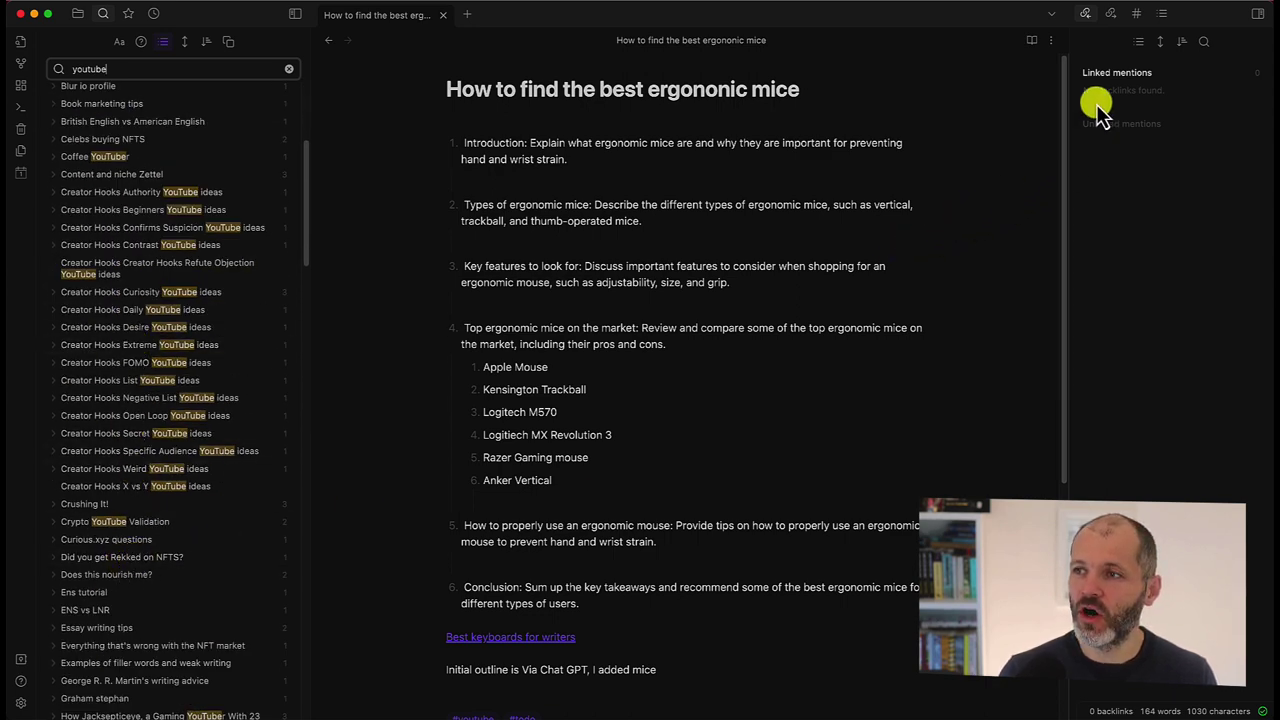
In the Tags pane, sort tags Z to A and list the notes tagged #youtube.
{"action": "left_click", "coordinate": [1137, 16]}
{"action": "scroll", "coordinate": [1213, 260], "scroll_direction": "down", "scroll_amount": 5}
{"action": "scroll", "coordinate": [1213, 260], "scroll_direction": "down", "scroll_amount": 8}
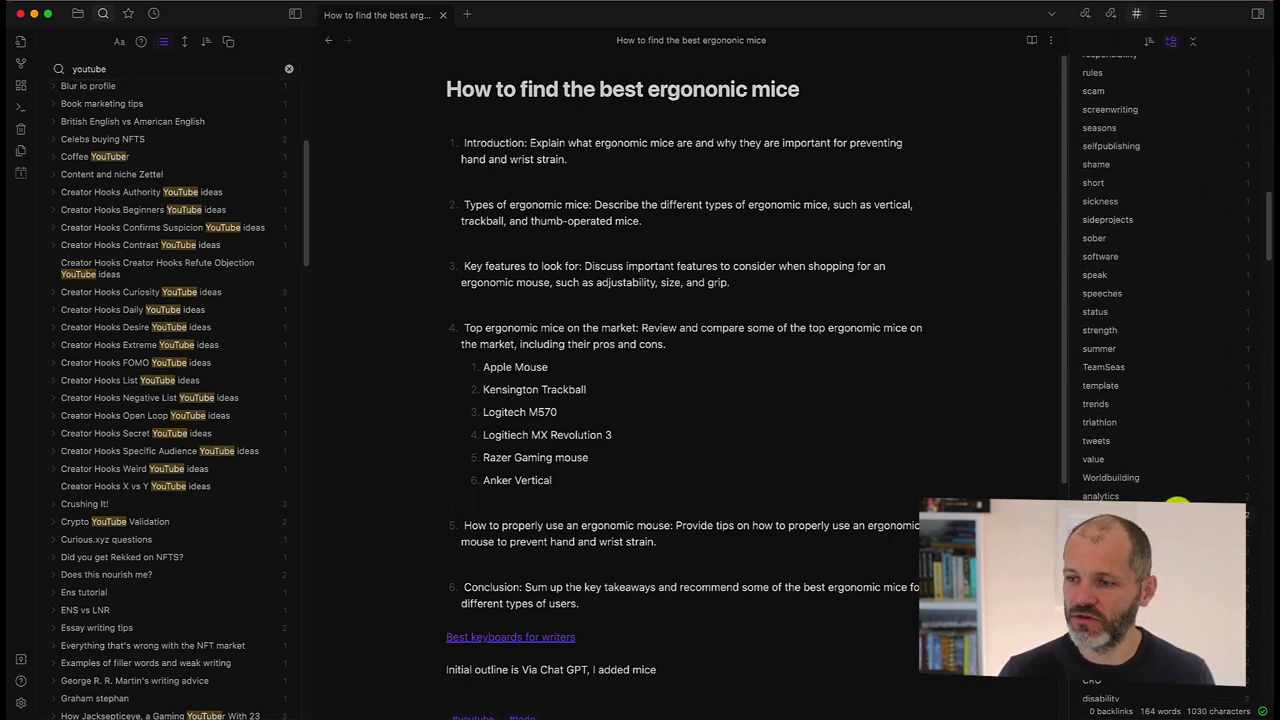
{"action": "scroll", "coordinate": [1194, 365], "scroll_direction": "up", "scroll_amount": 15}
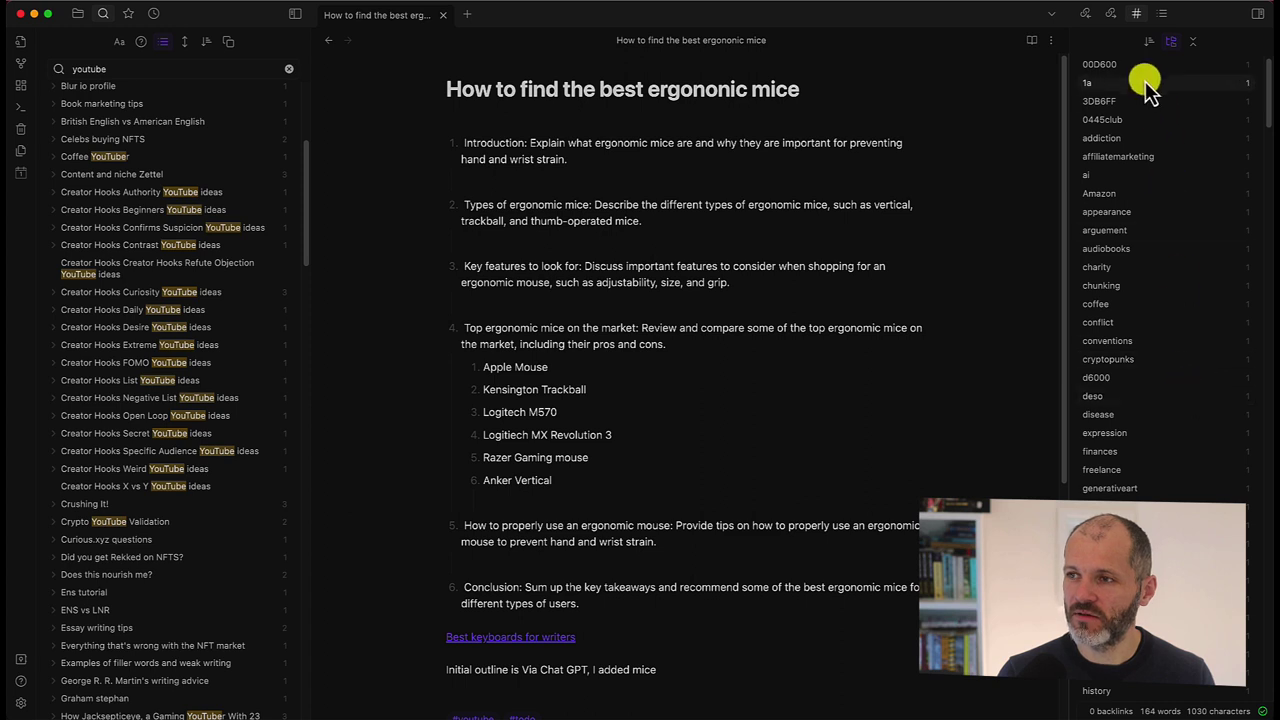
{"action": "left_click", "coordinate": [1149, 41]}
{"action": "left_click", "coordinate": [1222, 57]}
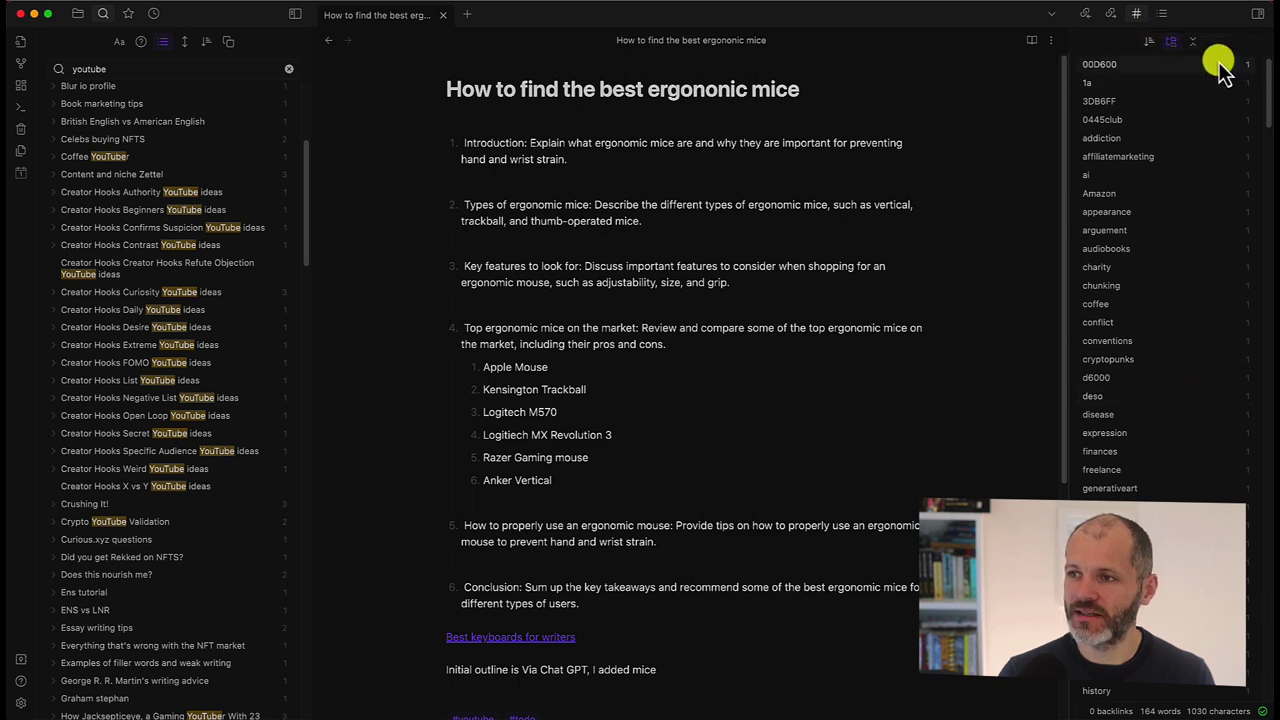
{"action": "left_click", "coordinate": [1181, 99]}
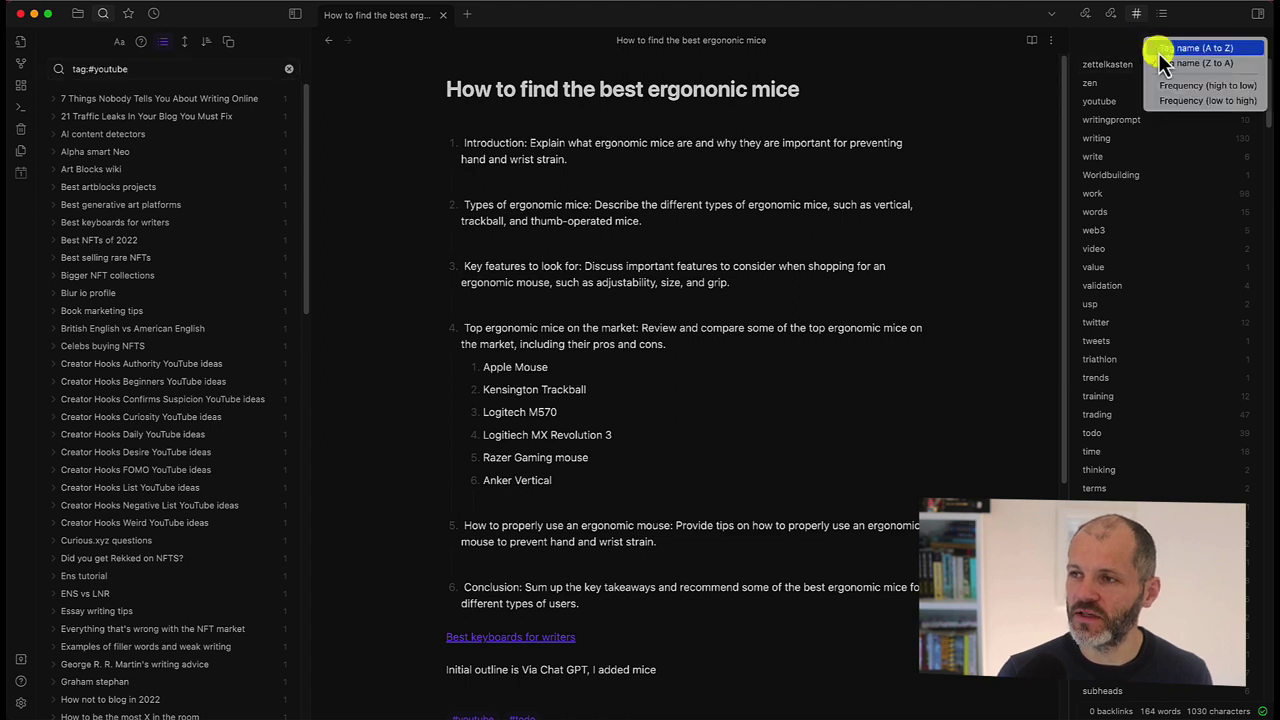
Re-sort the vault tags by frequency, highest first.
{"action": "left_click", "coordinate": [1149, 42]}
{"action": "left_click", "coordinate": [1207, 87]}
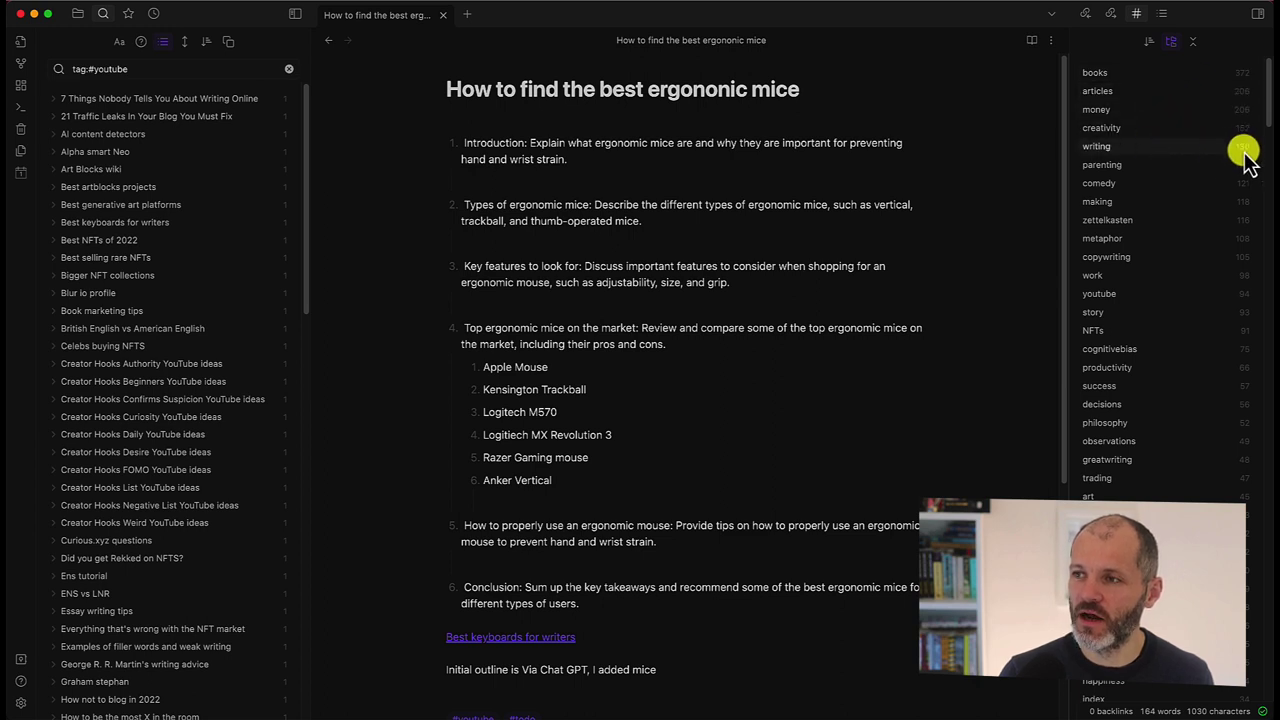
{"action": "scroll", "coordinate": [1229, 334], "scroll_direction": "down", "scroll_amount": 20}
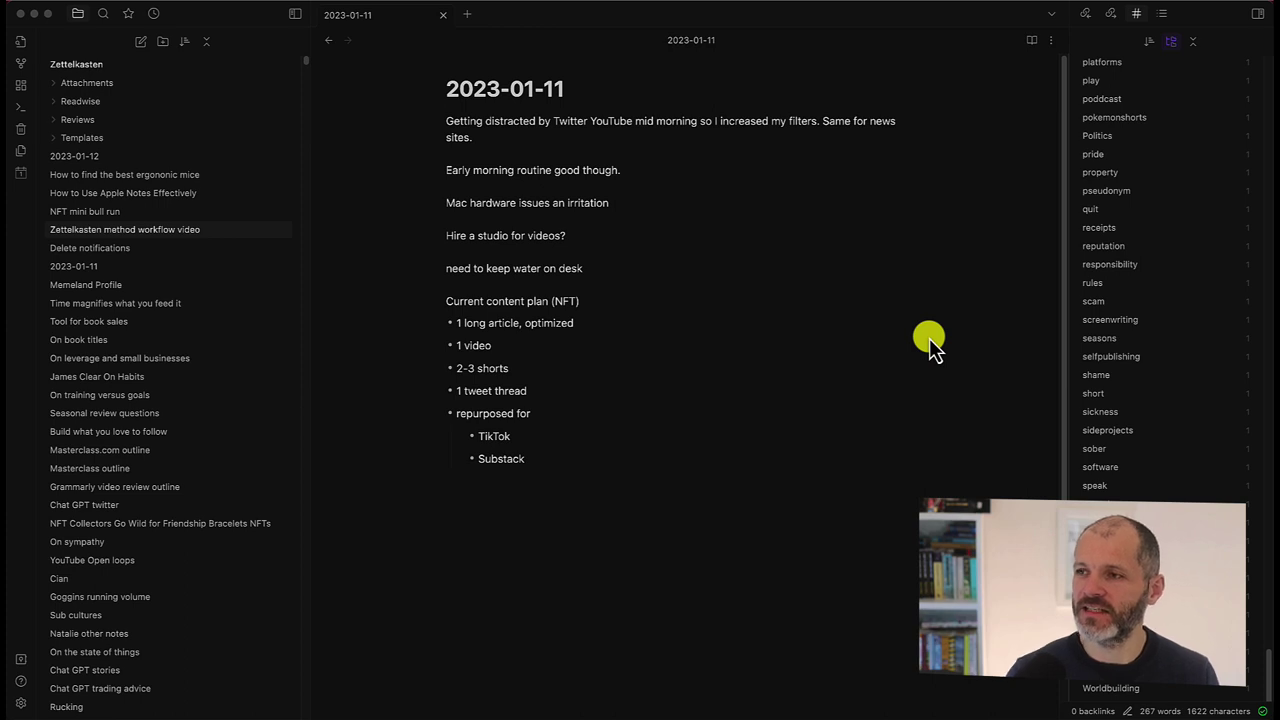
From the 2023-01-11 note, open the quick switcher and search for 'money'.
{"action": "scroll", "coordinate": [1181, 72], "scroll_direction": "up", "scroll_amount": 15}
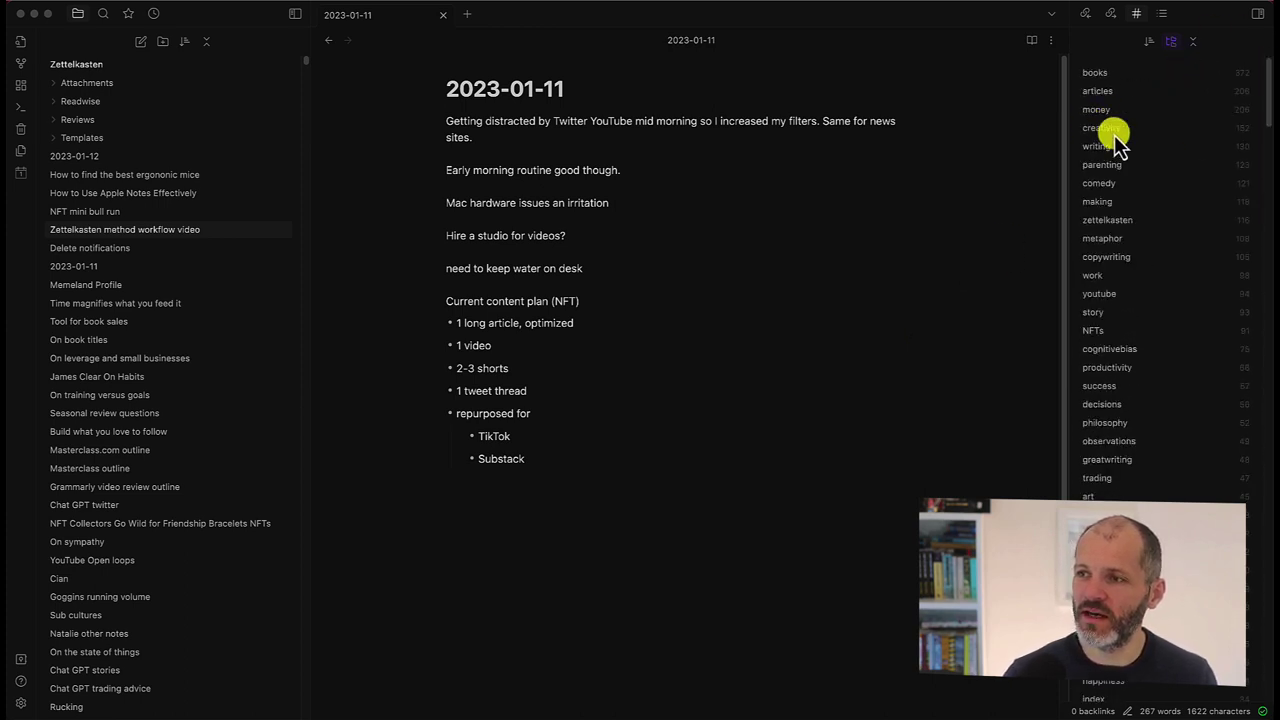
{"action": "left_click", "coordinate": [520, 254]}
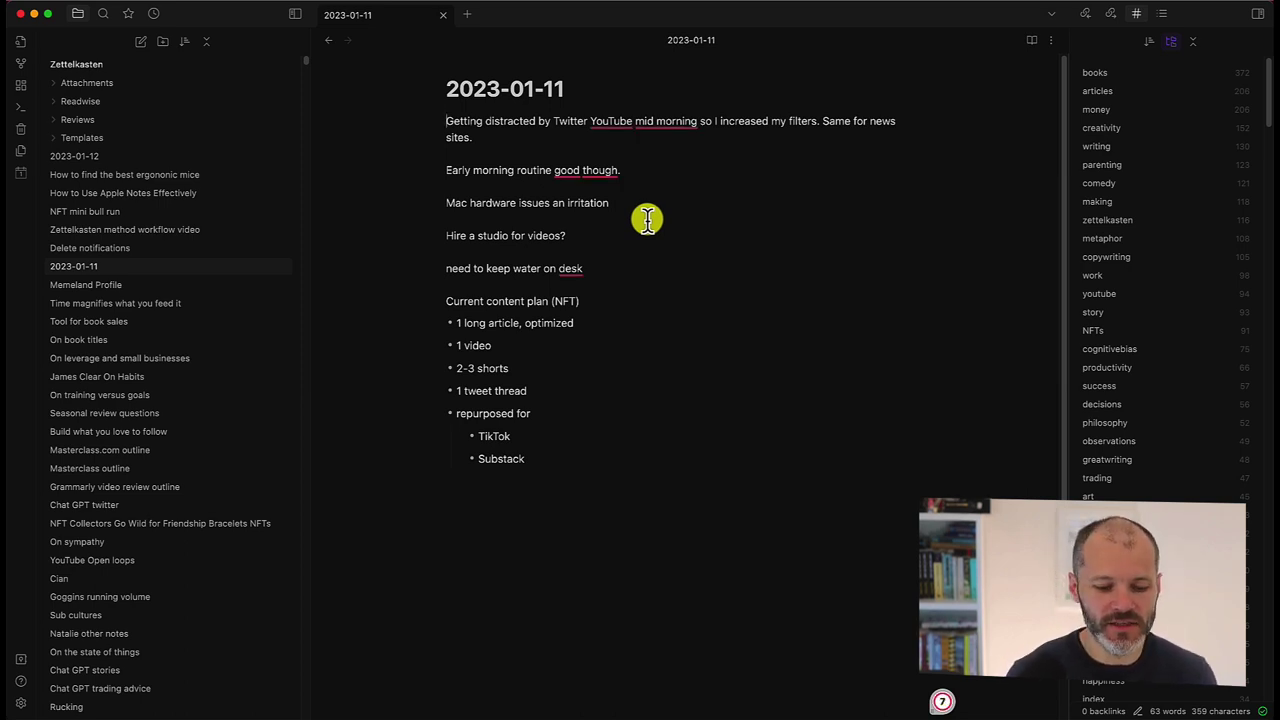
{"action": "key", "text": "super+o"}
{"action": "type", "text": "money"}
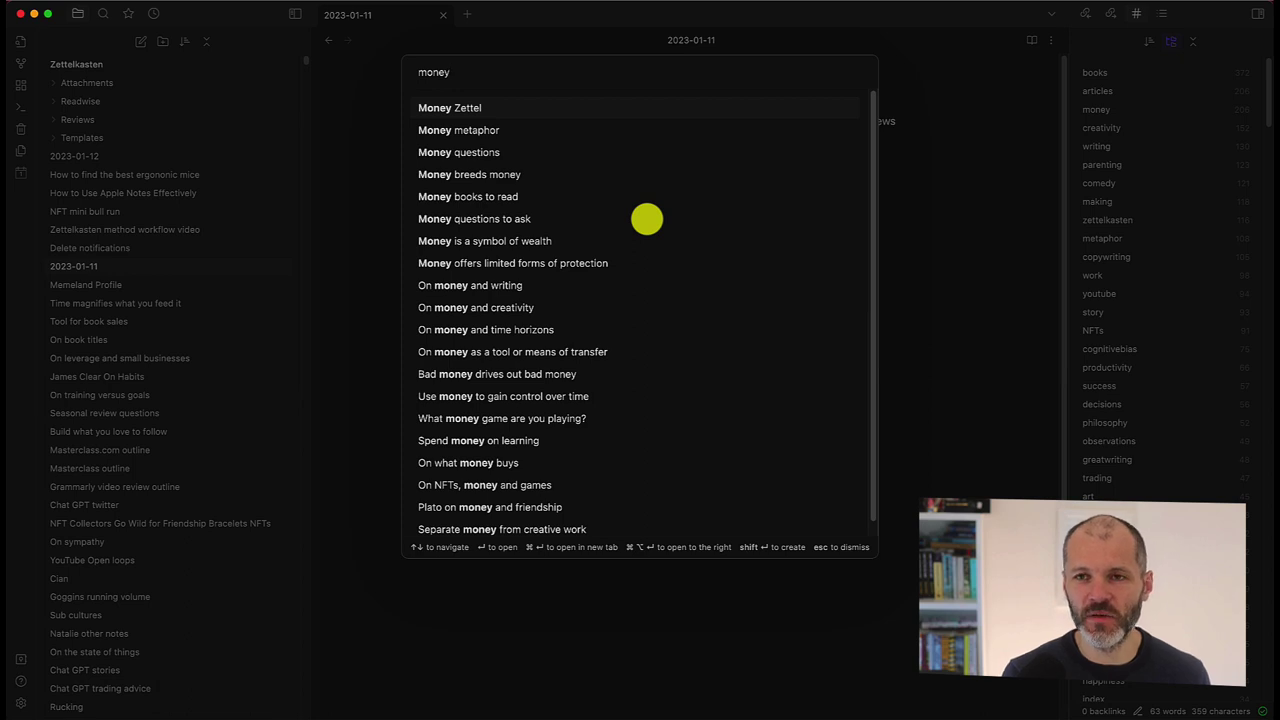
Open the Money Zettel note and scroll through its contents.
{"action": "key", "text": "Return"}
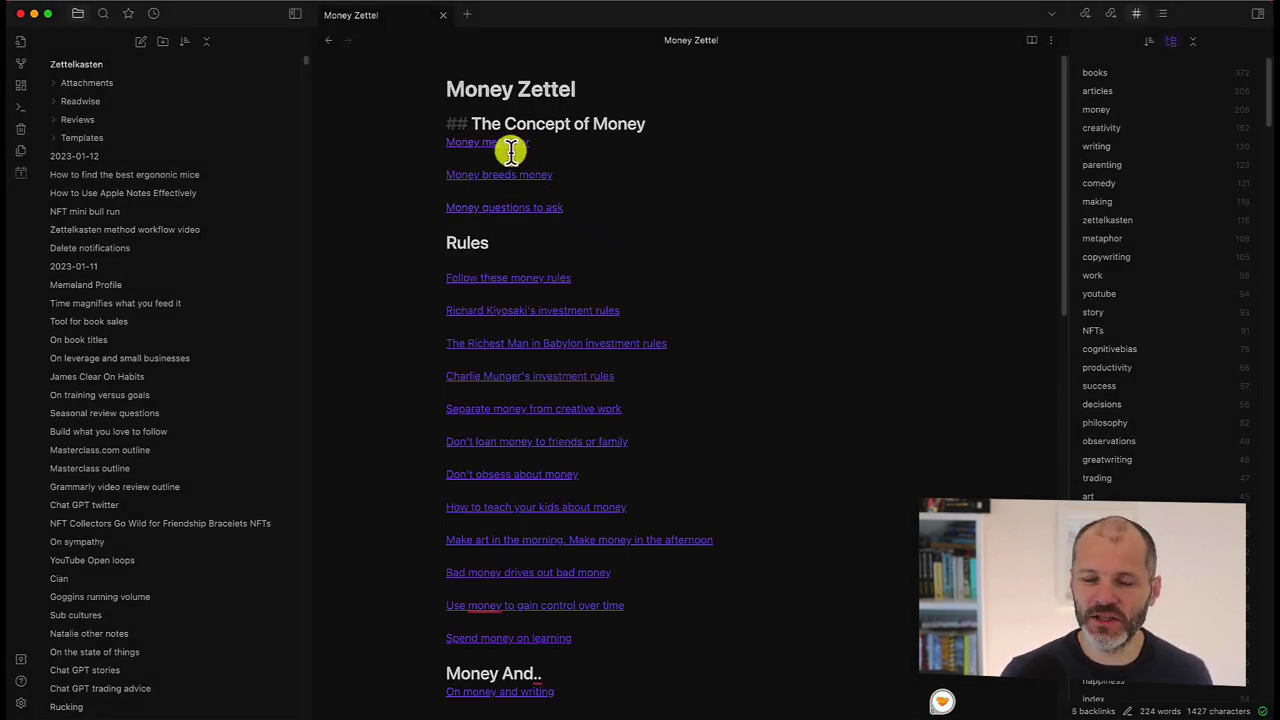
{"action": "scroll", "coordinate": [496, 268], "scroll_direction": "down", "scroll_amount": 1}
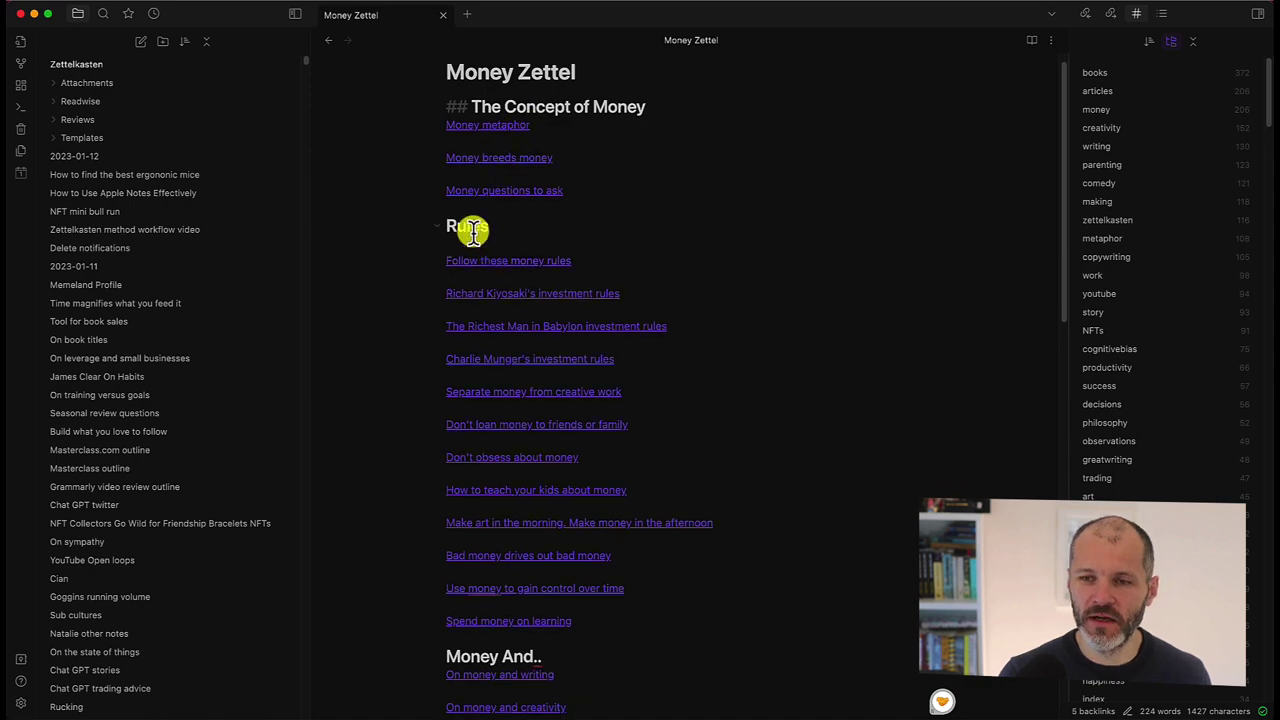
{"action": "scroll", "coordinate": [486, 423], "scroll_direction": "down", "scroll_amount": 7}
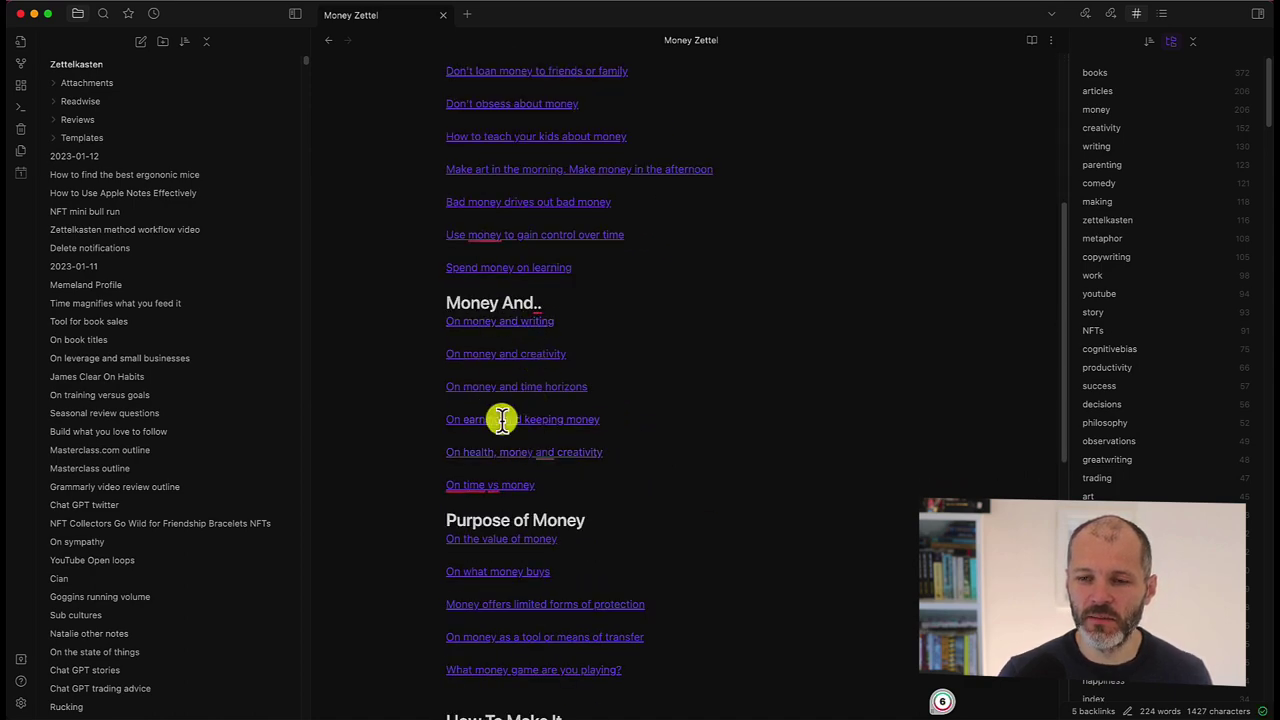
{"action": "scroll", "coordinate": [535, 405], "scroll_direction": "down", "scroll_amount": 6}
{"action": "scroll", "coordinate": [495, 435], "scroll_direction": "down", "scroll_amount": 3}
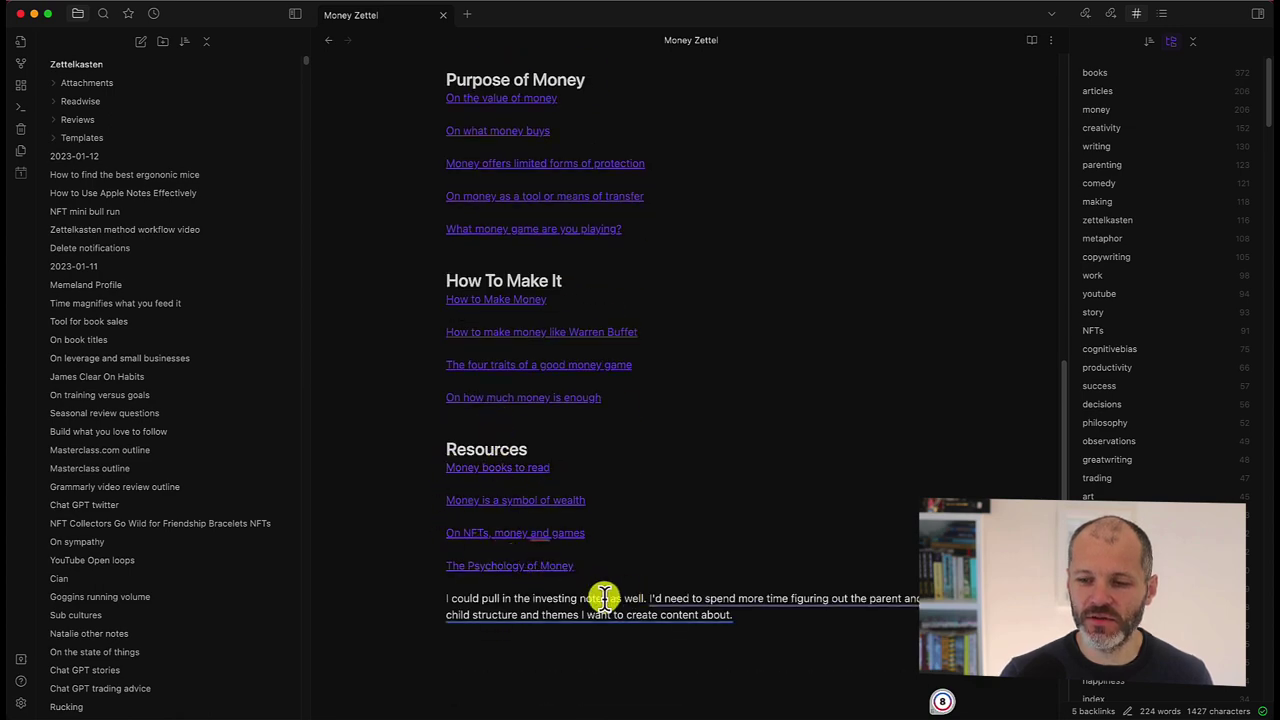
{"action": "left_click", "coordinate": [778, 623]}
{"action": "scroll", "coordinate": [757, 572], "scroll_direction": "up", "scroll_amount": 12}
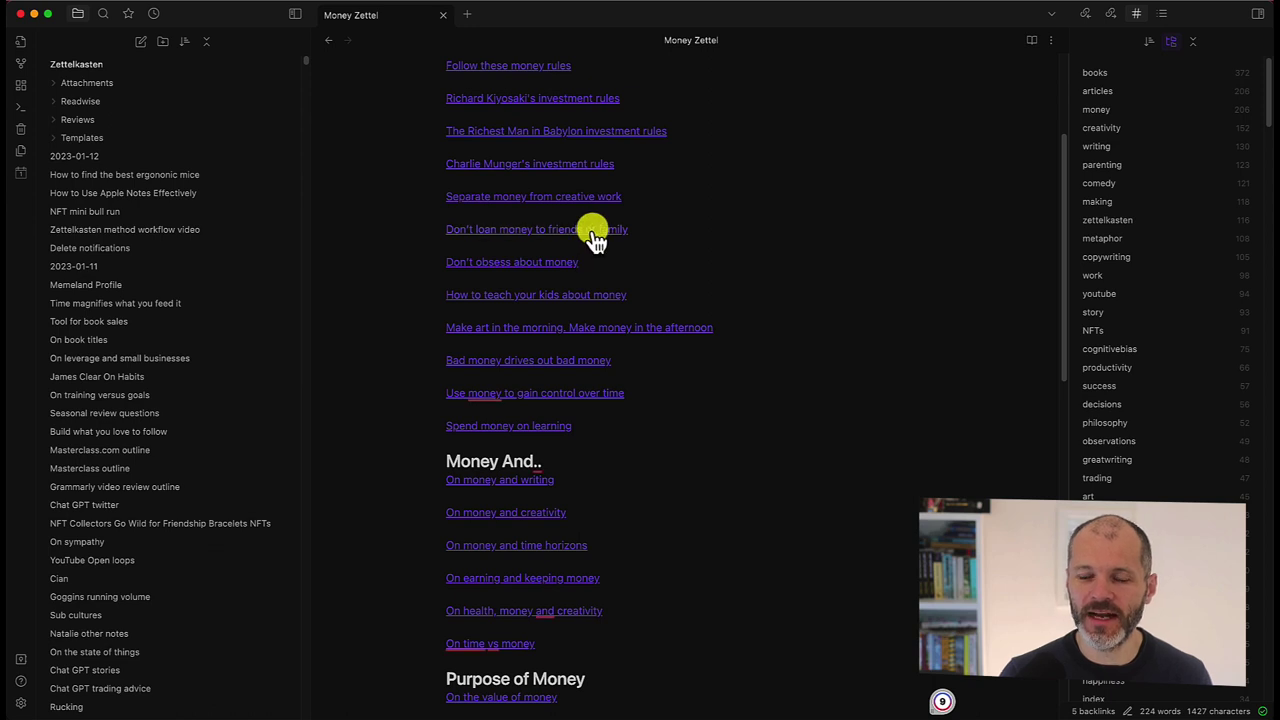
Visit three linked notes on loaning money, money as a tool, and money as a symbol of wealth, returning each time.
{"action": "left_click", "coordinate": [595, 232]}
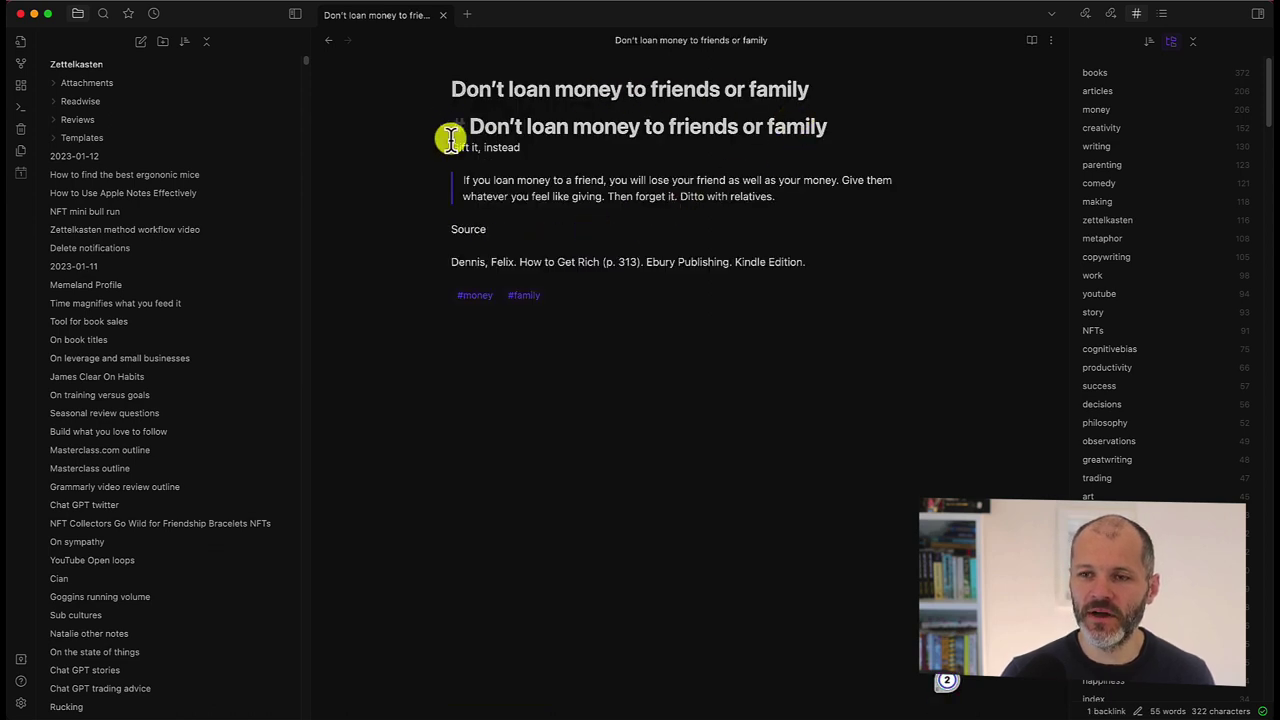
{"action": "left_click", "coordinate": [328, 40]}
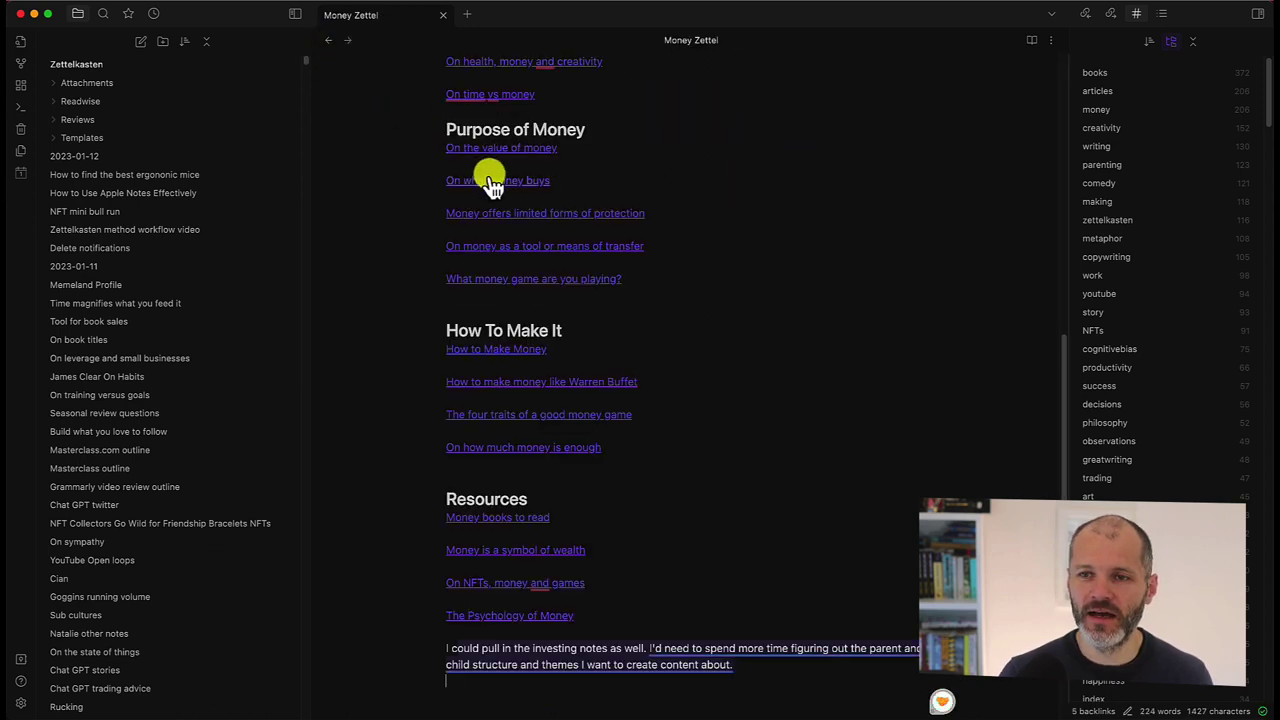
{"action": "left_click", "coordinate": [576, 246]}
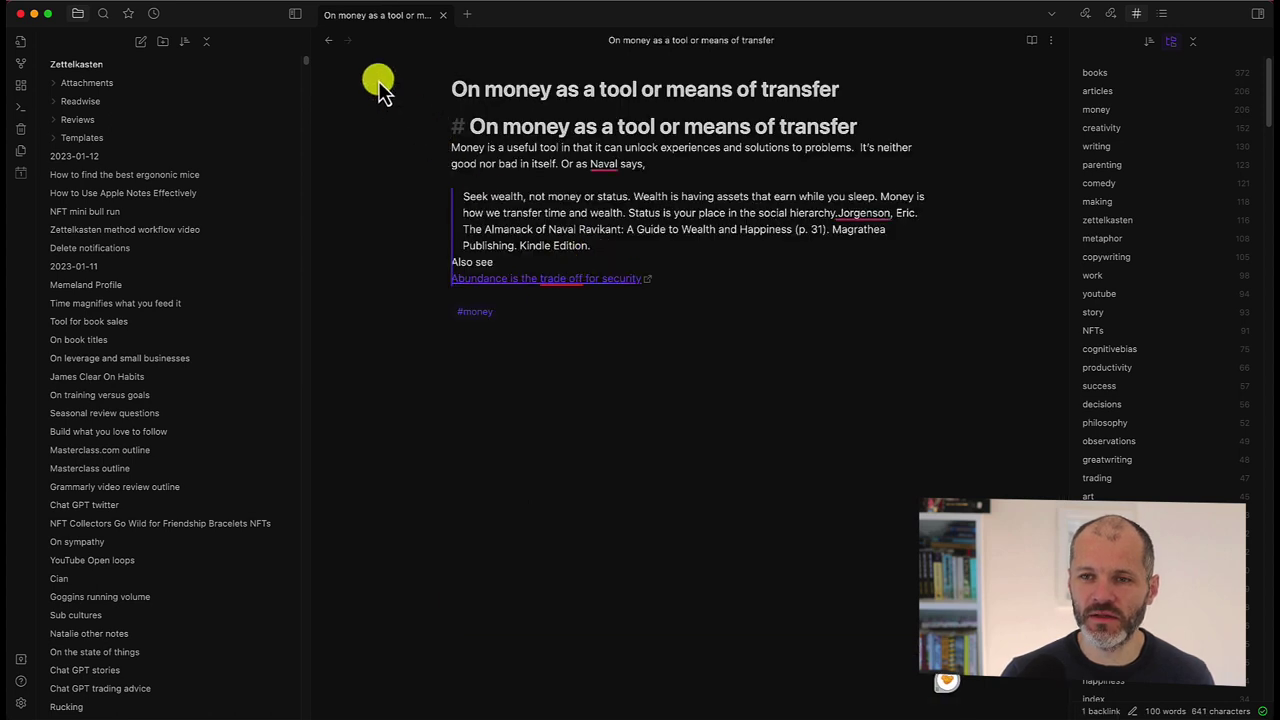
{"action": "left_click", "coordinate": [328, 42]}
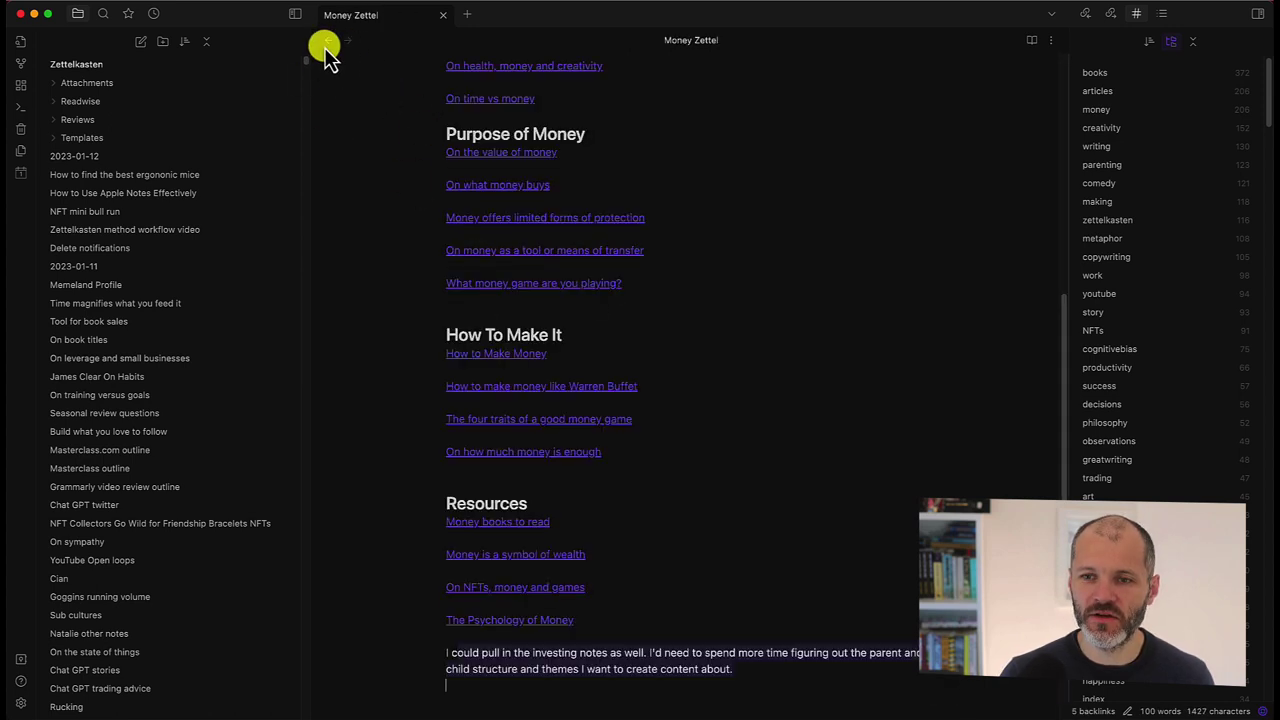
{"action": "left_click", "coordinate": [500, 553]}
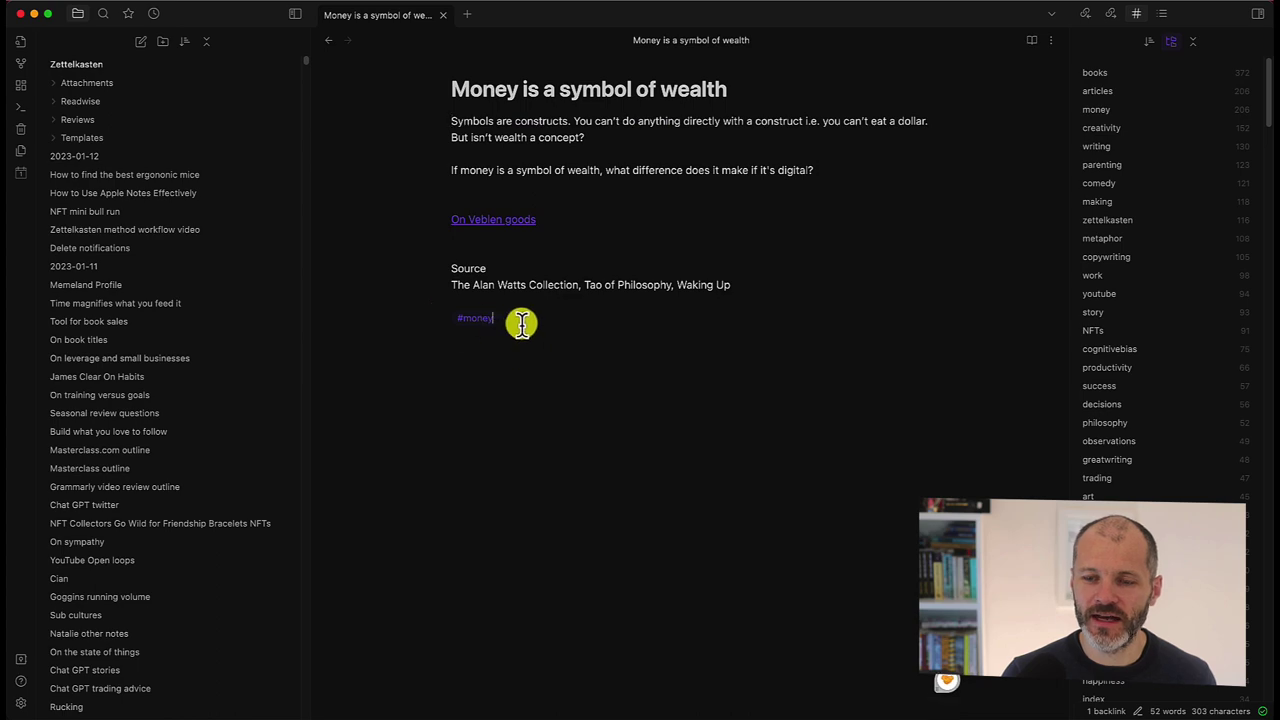
{"action": "left_click", "coordinate": [328, 40]}
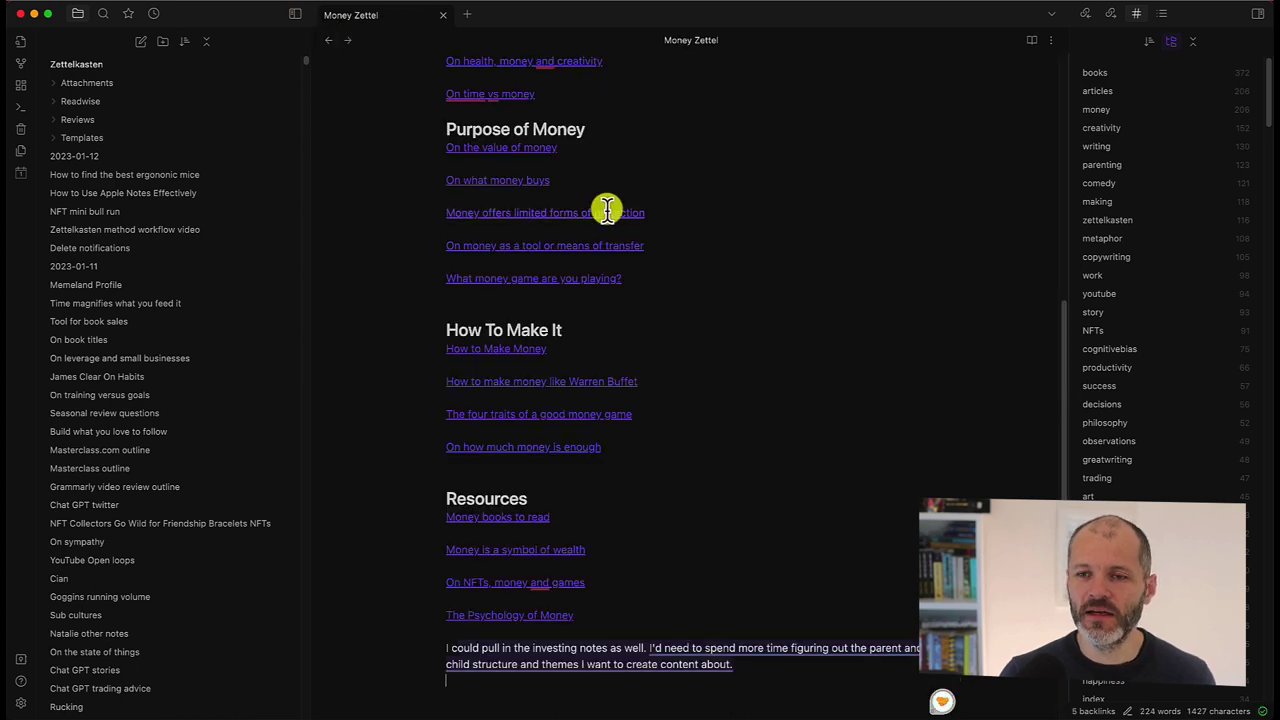
Split the editor to put an empty new tab beside Money Zettel.
{"action": "scroll", "coordinate": [610, 214], "scroll_direction": "up", "scroll_amount": 5}
{"action": "scroll", "coordinate": [716, 232], "scroll_direction": "up", "scroll_amount": 5}
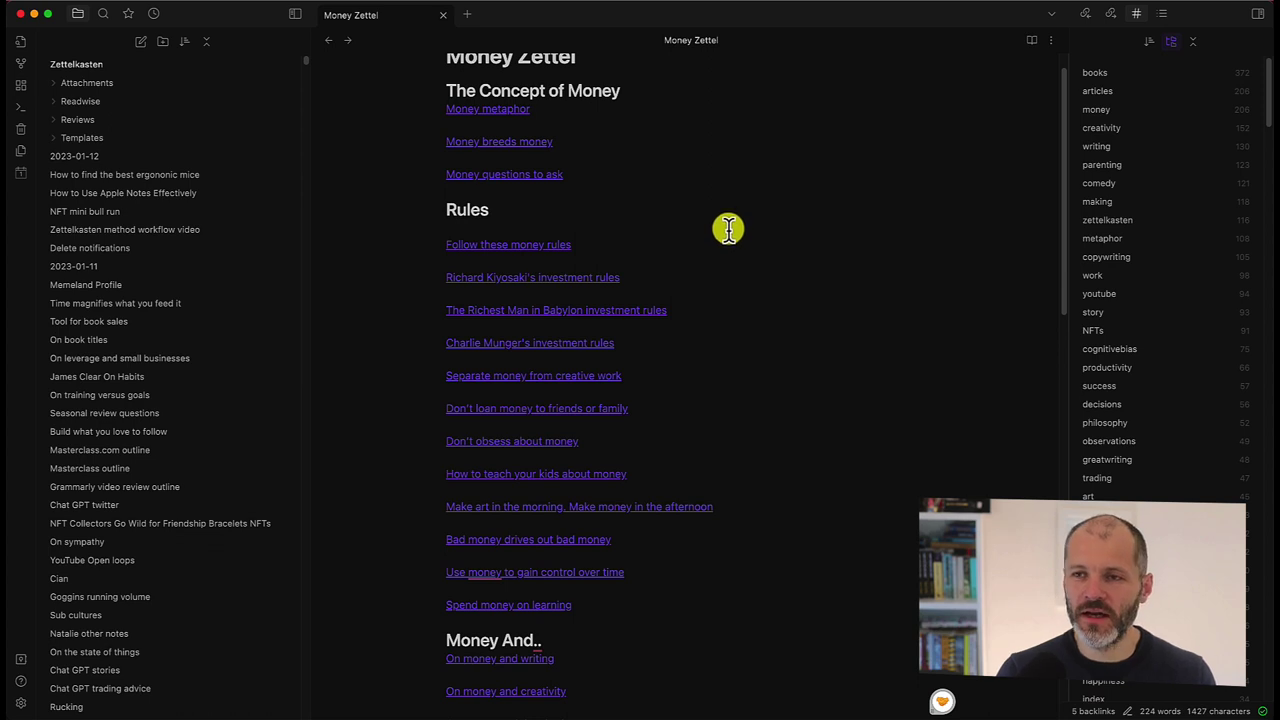
{"action": "key", "text": "super+backslash"}
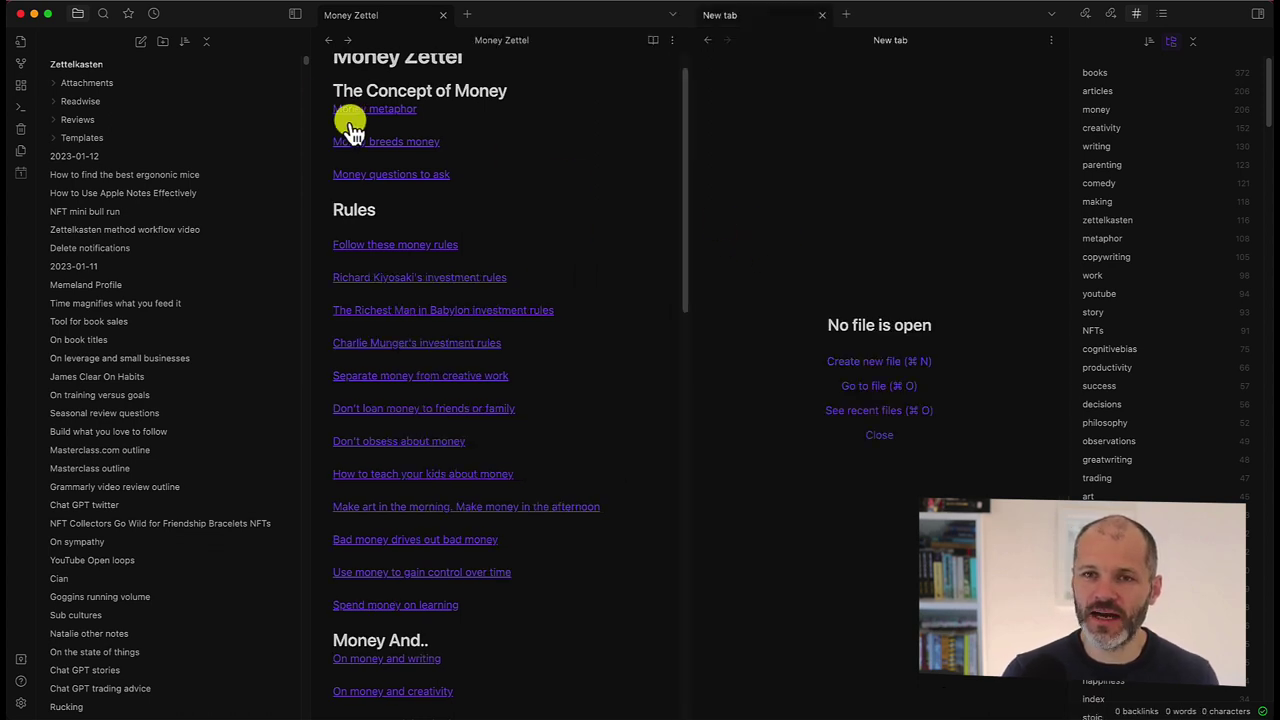
Hide both the file list and tags sidebars.
{"action": "left_click", "coordinate": [295, 14]}
{"action": "left_click", "coordinate": [1257, 14]}
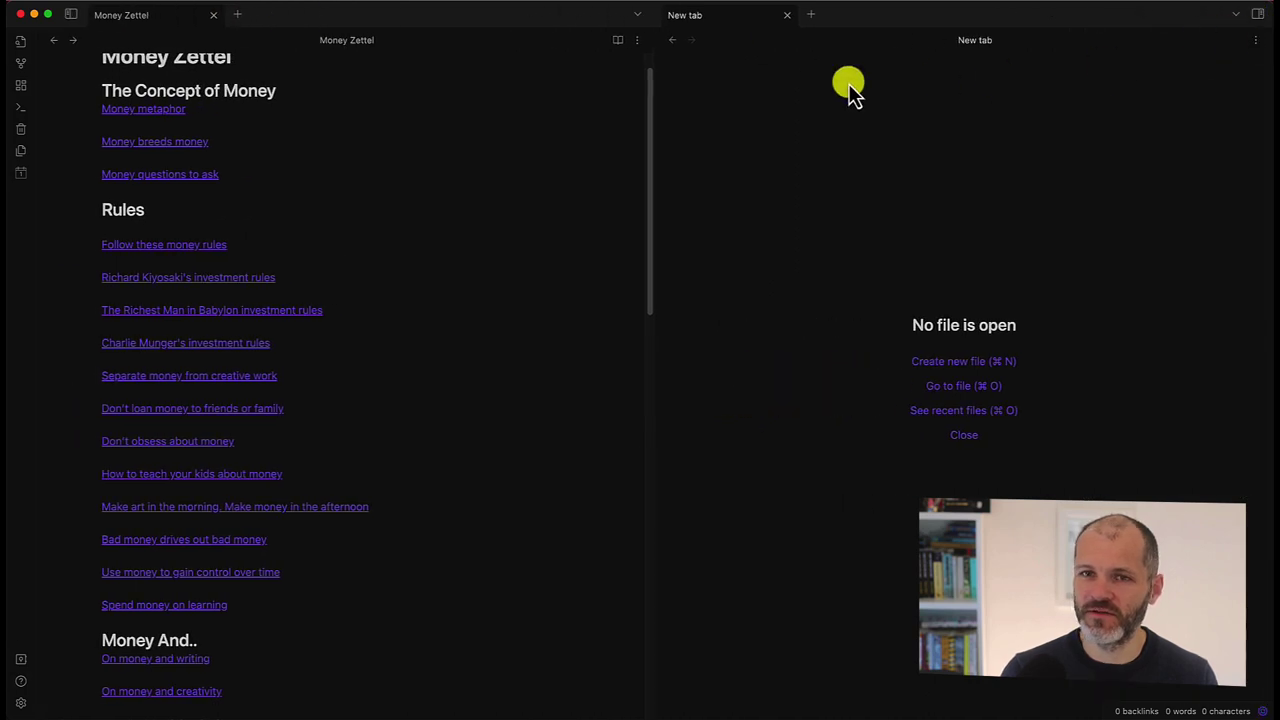
{"action": "left_click", "coordinate": [512, 140]}
{"action": "scroll", "coordinate": [366, 171], "scroll_direction": "up", "scroll_amount": 1}
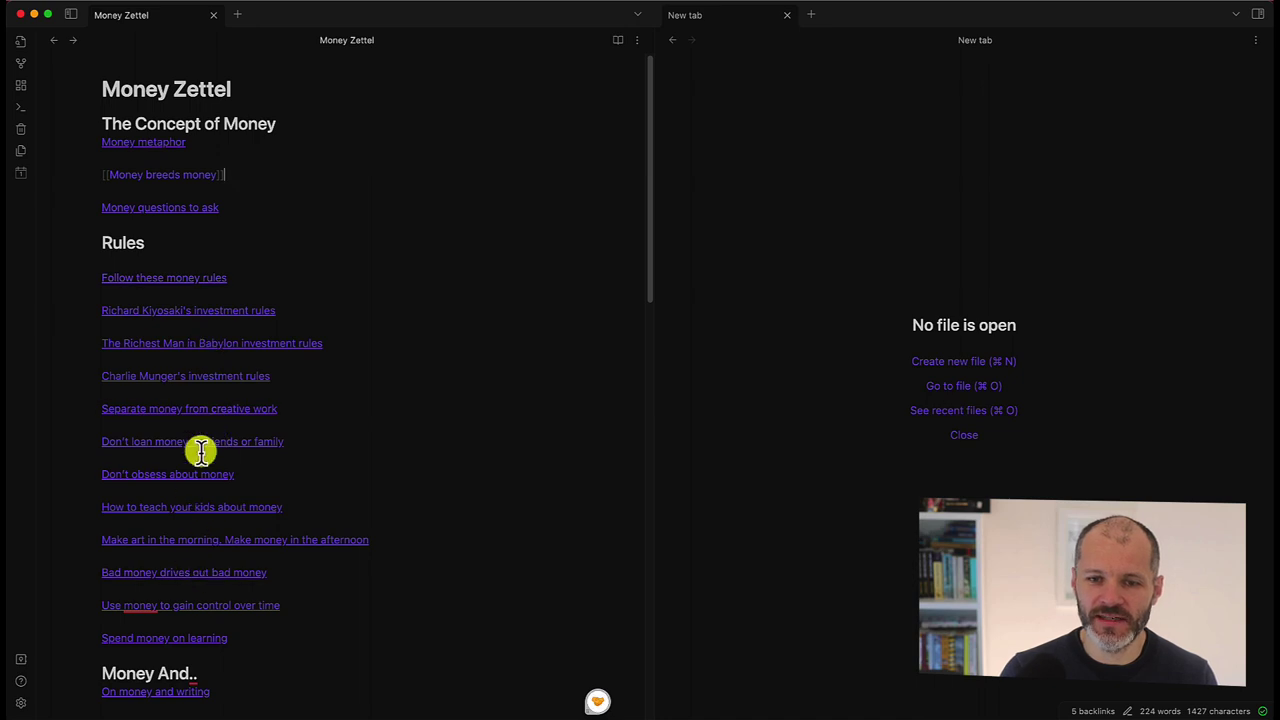
Create the note 'article about earning a living in the creator economy', then follow a link to a note.
{"action": "left_click", "coordinate": [970, 361]}
{"action": "type", "text": "art"}
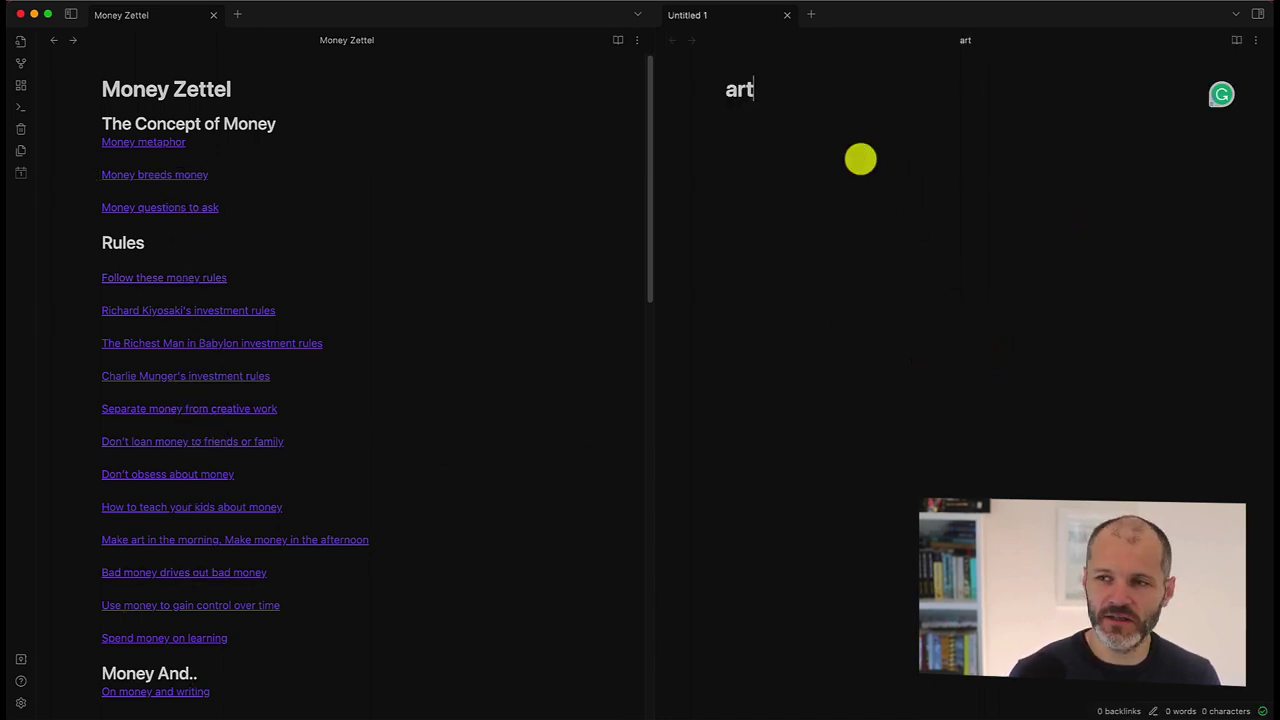
{"action": "type", "text": "icle about earning a living in the creator economy"}
{"action": "key", "text": "Return"}
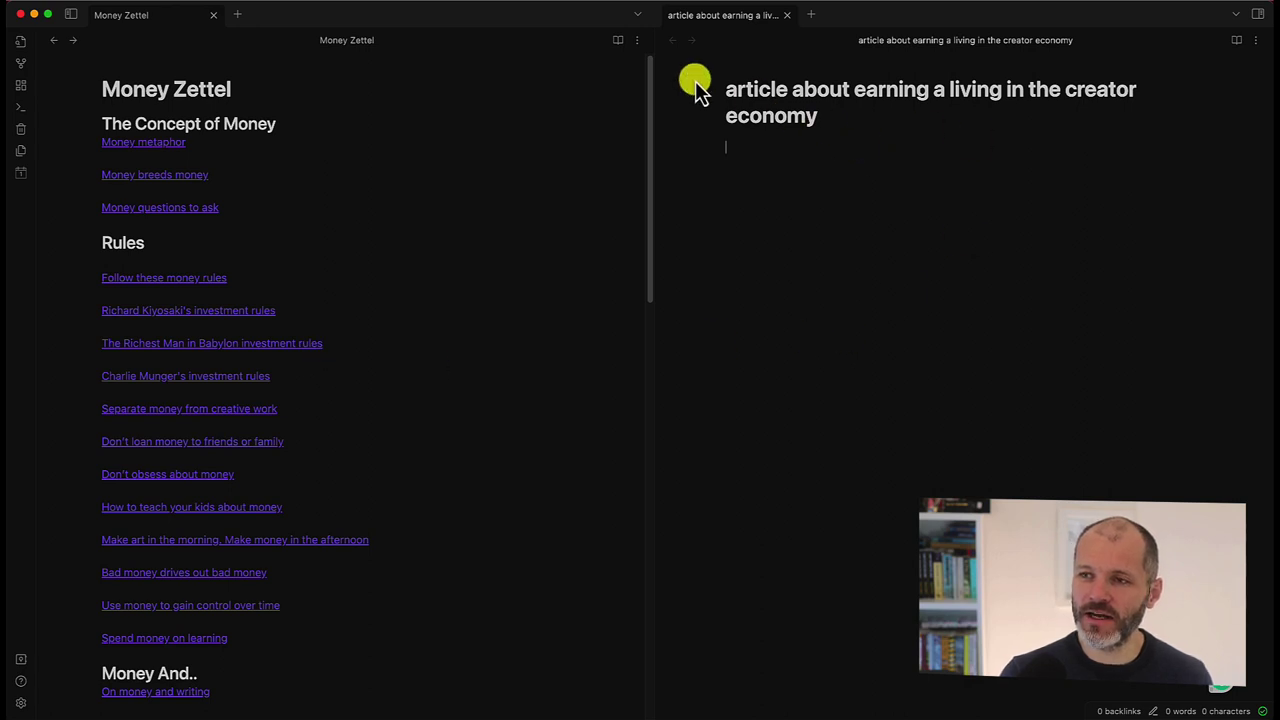
{"action": "left_click", "coordinate": [270, 343]}
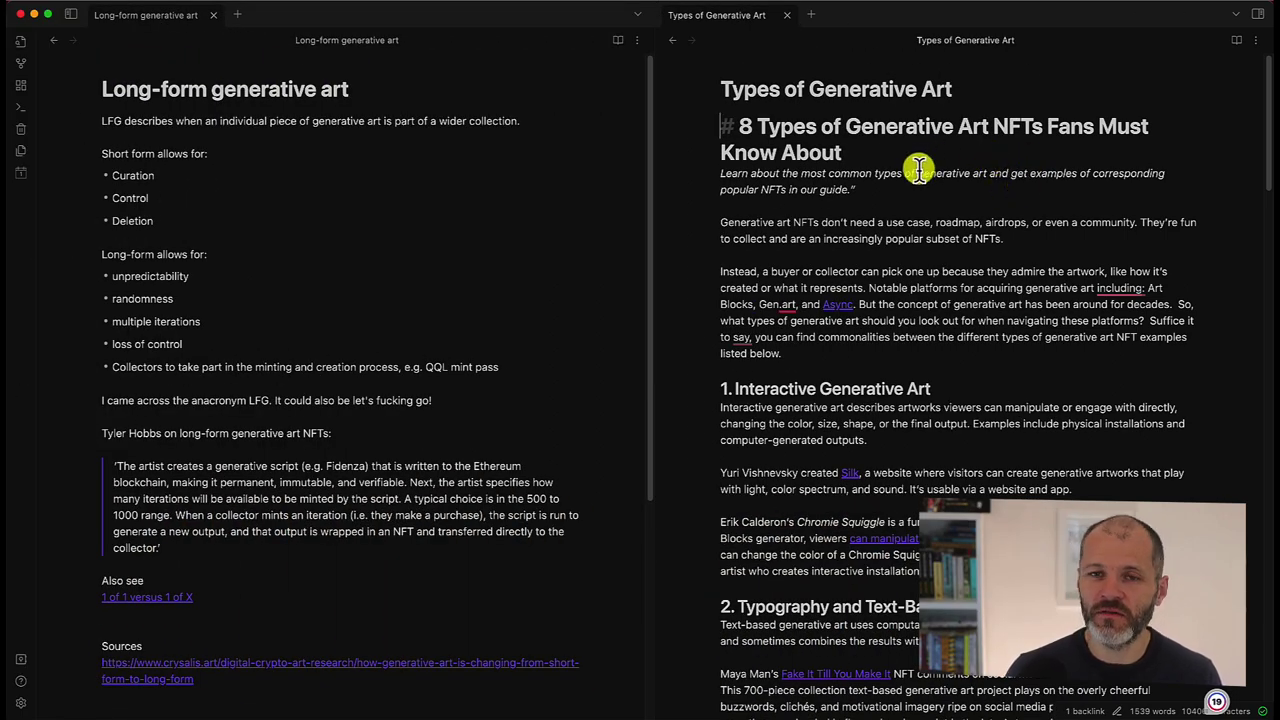
Select text in Types of Generative Art, toggle reading view and back, then edit the Interactive Generative Art heading.
{"action": "left_click_drag", "start_coordinate": [1011, 94], "coordinate": [697, 94]}
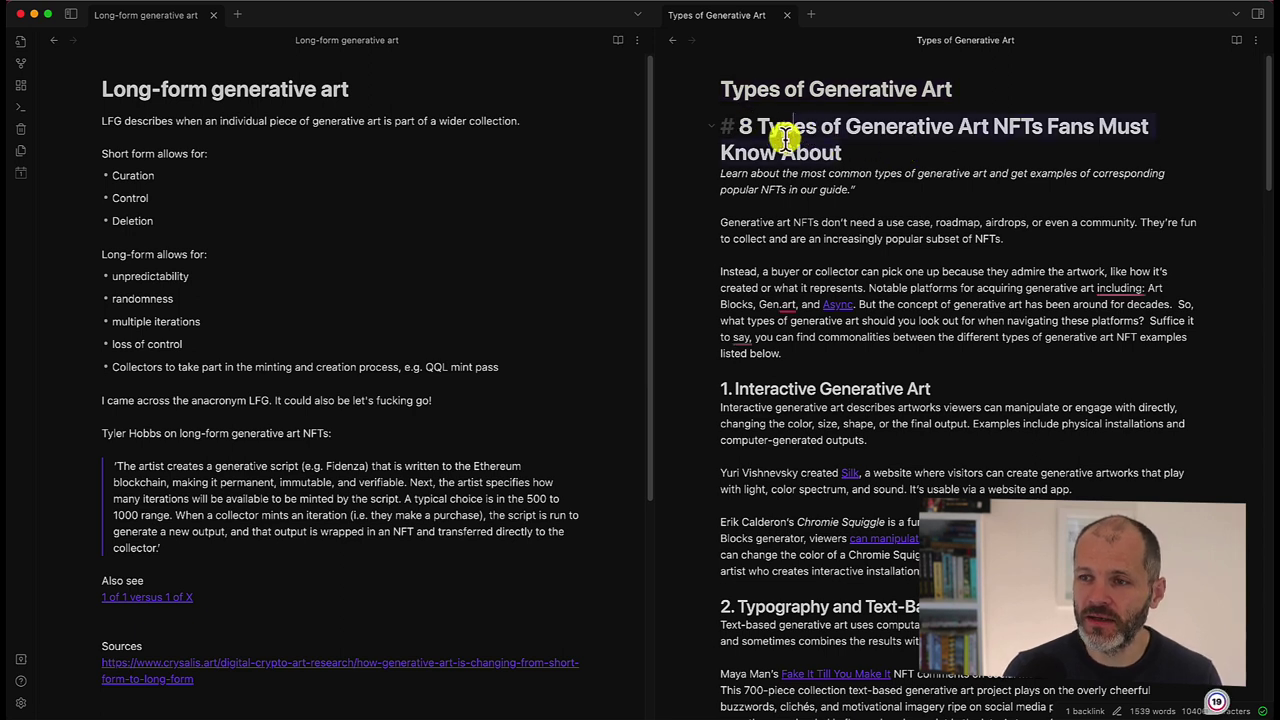
{"action": "left_click_drag", "start_coordinate": [740, 129], "coordinate": [1080, 712]}
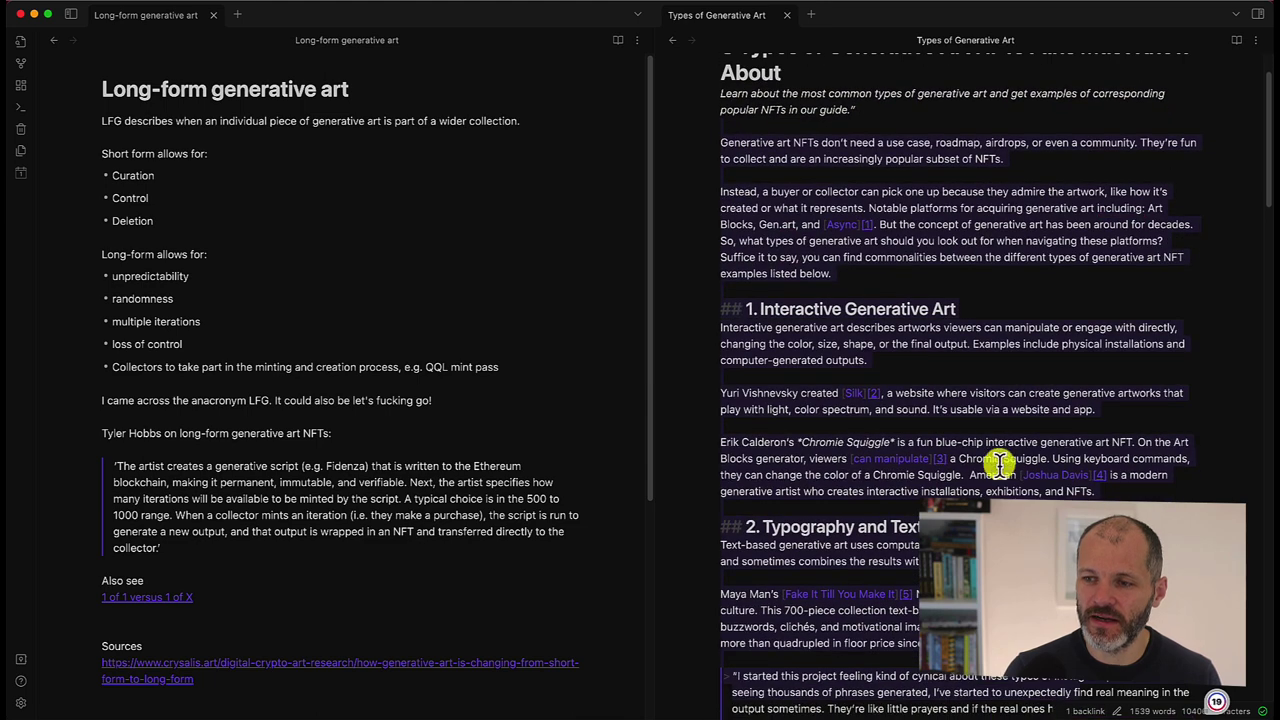
{"action": "scroll", "coordinate": [1108, 248], "scroll_direction": "up", "scroll_amount": 2}
{"action": "left_click", "coordinate": [1091, 251]}
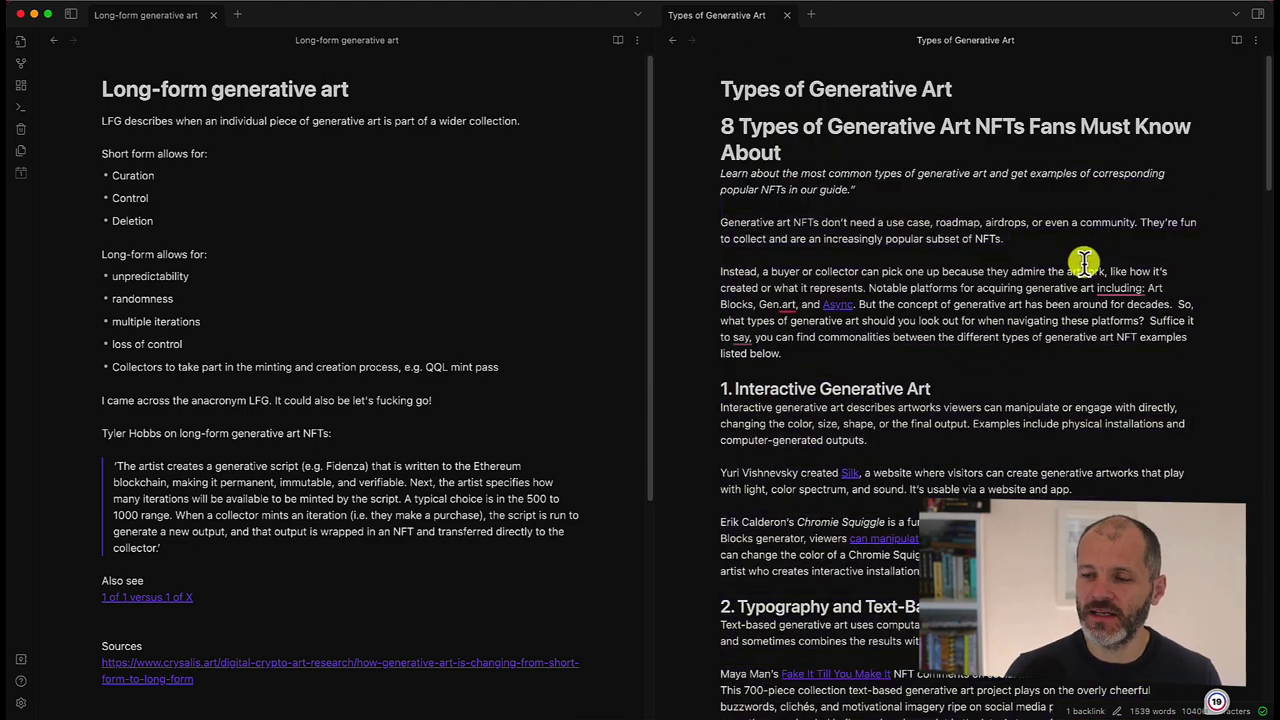
{"action": "key", "text": "ctrl+e"}
{"action": "scroll", "coordinate": [1030, 205], "scroll_direction": "down", "scroll_amount": 2}
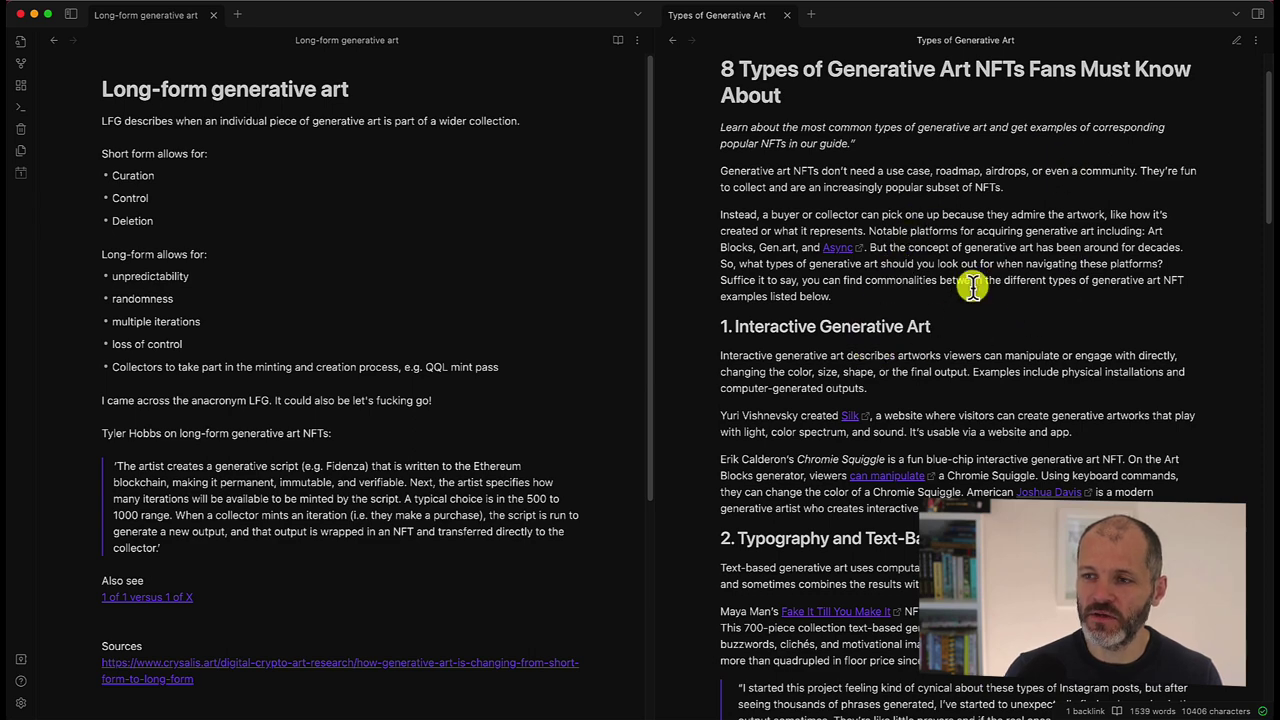
{"action": "key", "text": "ctrl+e"}
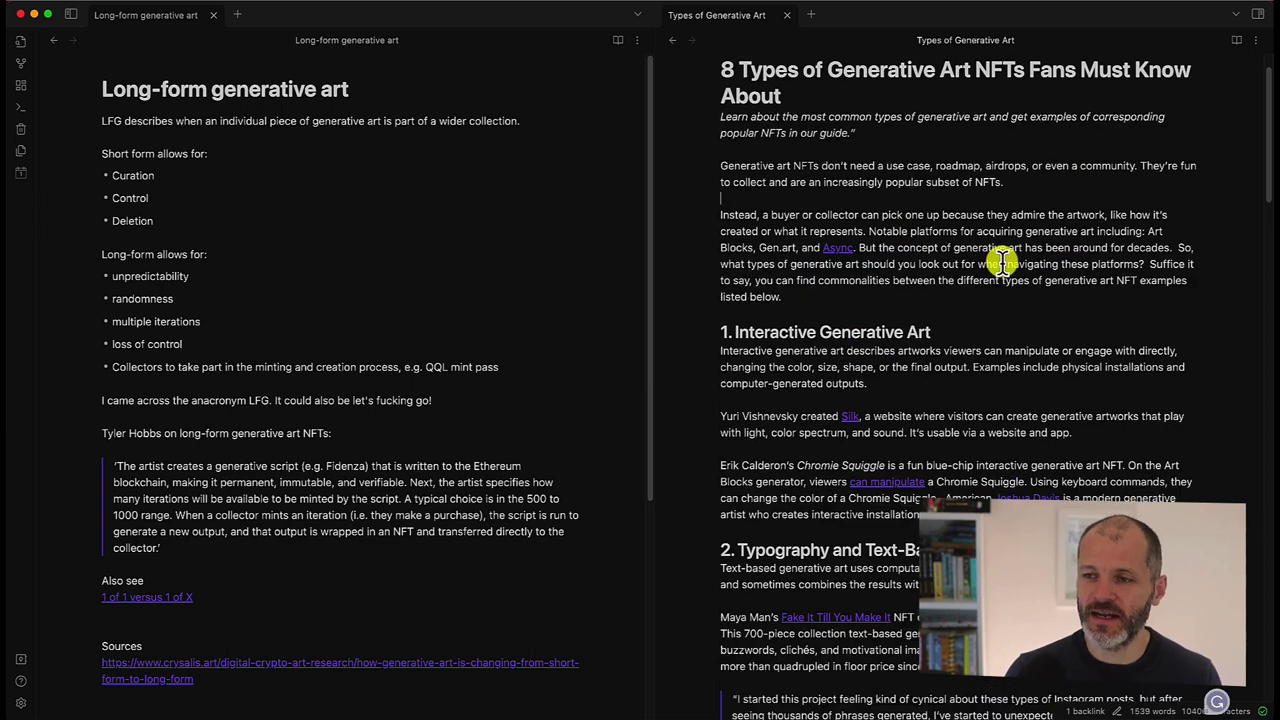
{"action": "left_click", "coordinate": [958, 327]}
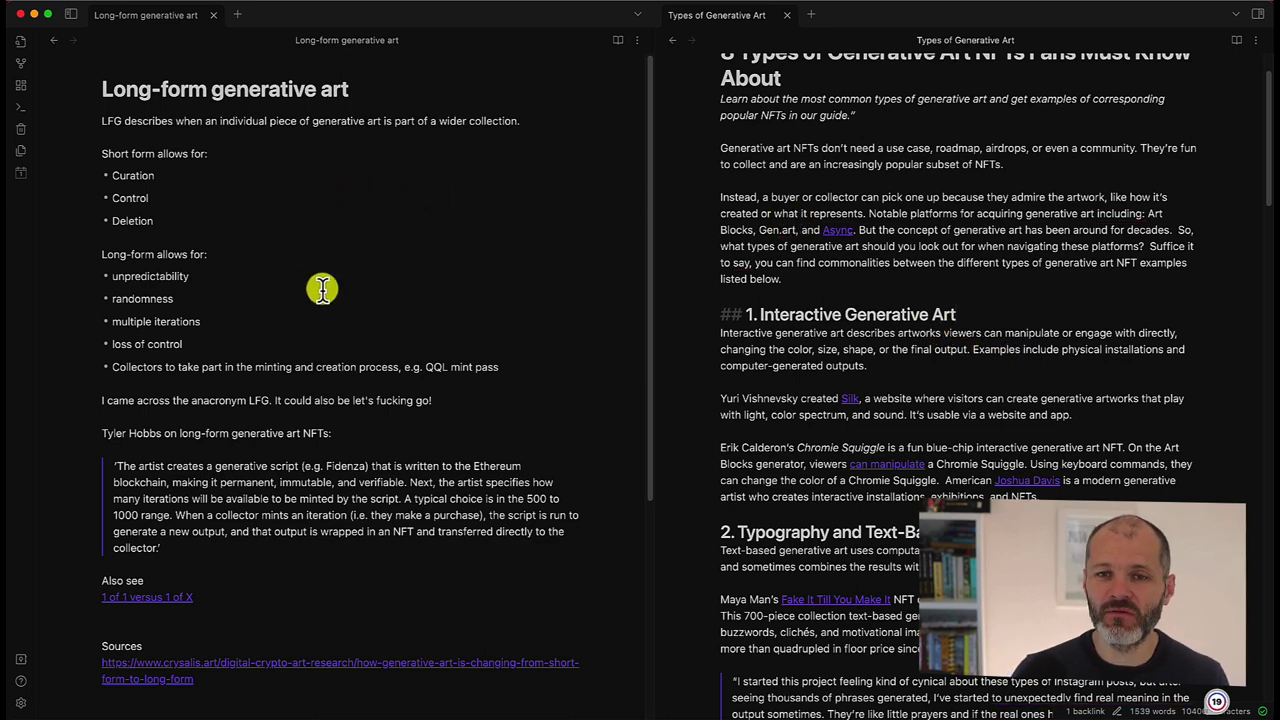
{"action": "scroll", "coordinate": [840, 266], "scroll_direction": "up", "scroll_amount": 2}
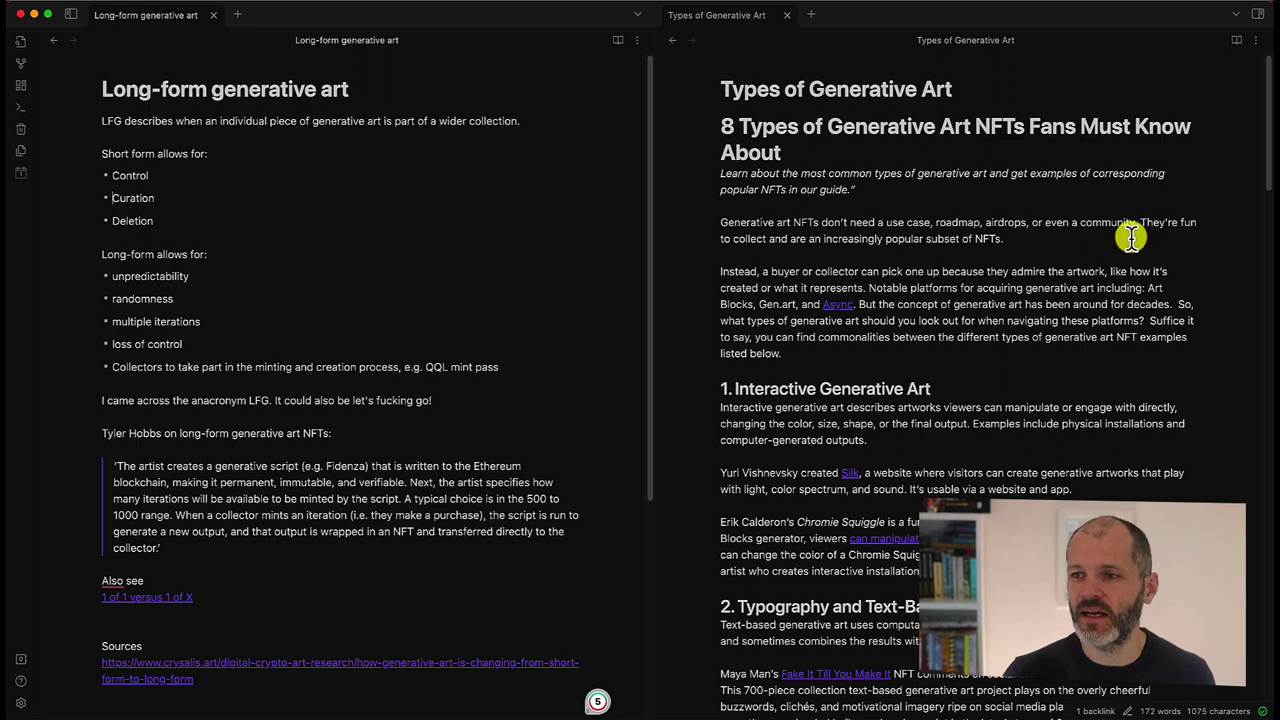
Preview the Types of Generative Art article in reading view, then return to editing.
{"action": "left_click", "coordinate": [1013, 158]}
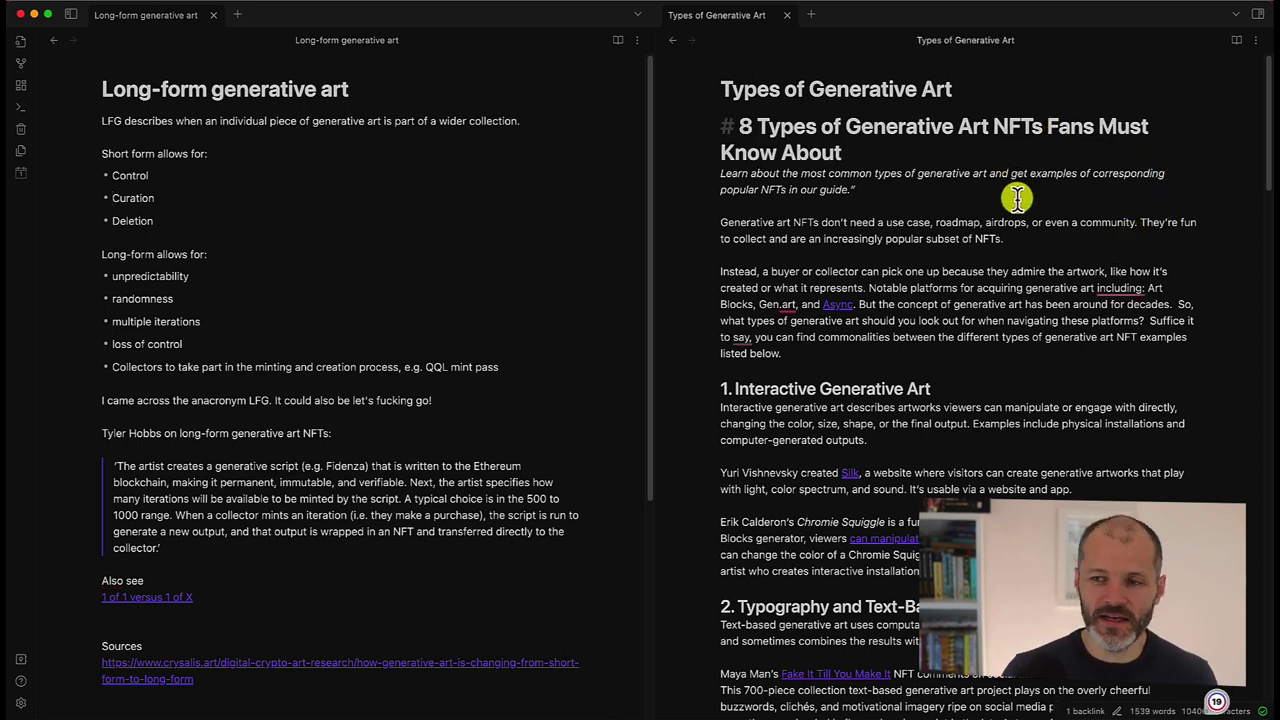
{"action": "key", "text": "super+e"}
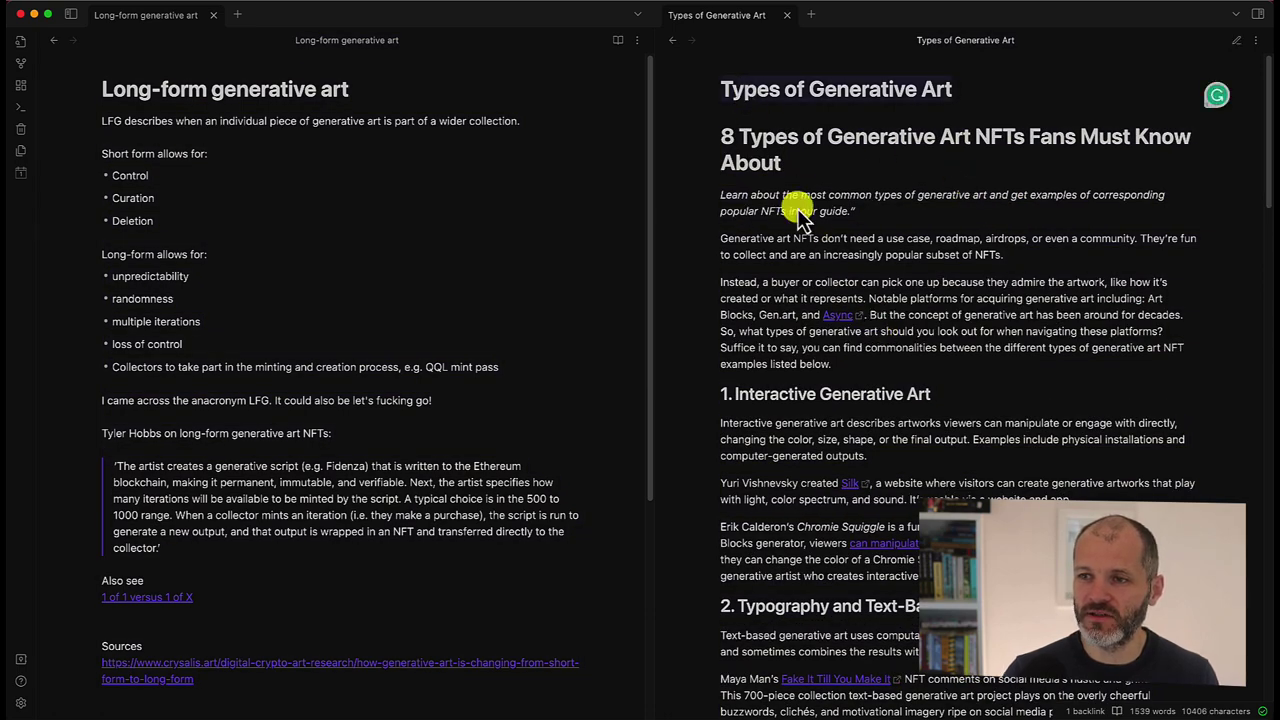
{"action": "scroll", "coordinate": [729, 143], "scroll_direction": "down", "scroll_amount": 15}
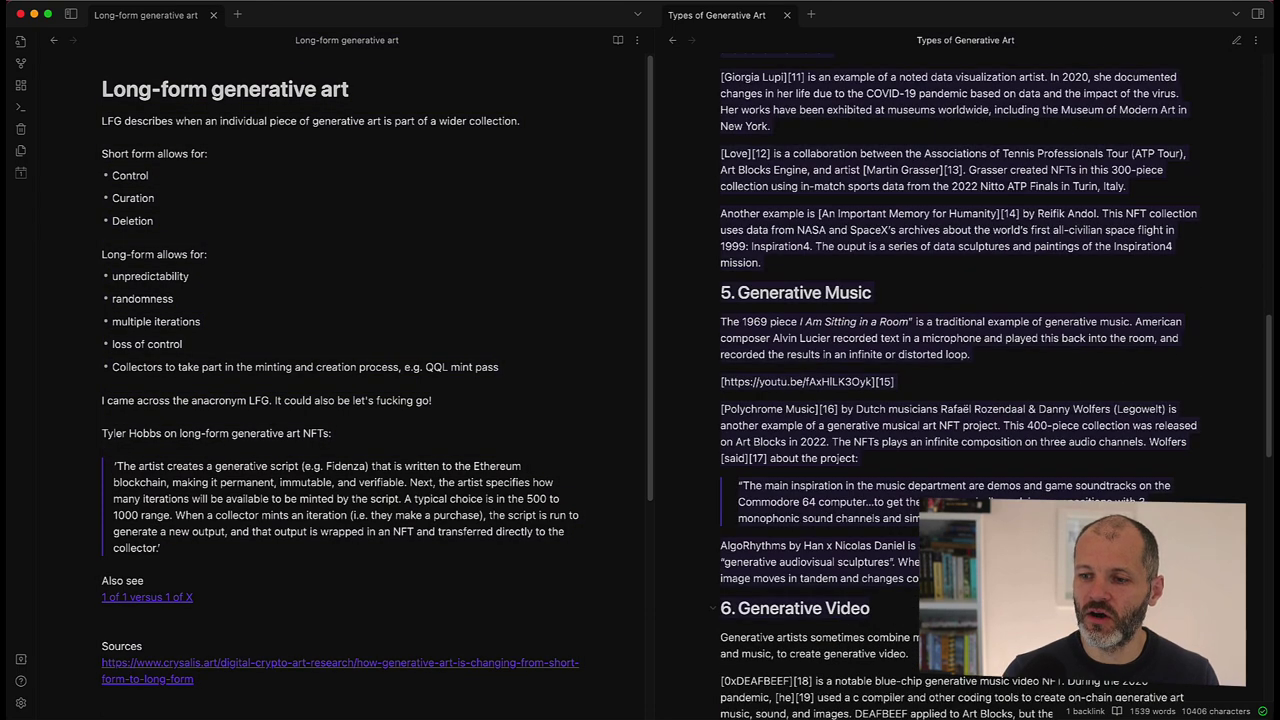
{"action": "scroll", "coordinate": [1057, 414], "scroll_direction": "up", "scroll_amount": 15}
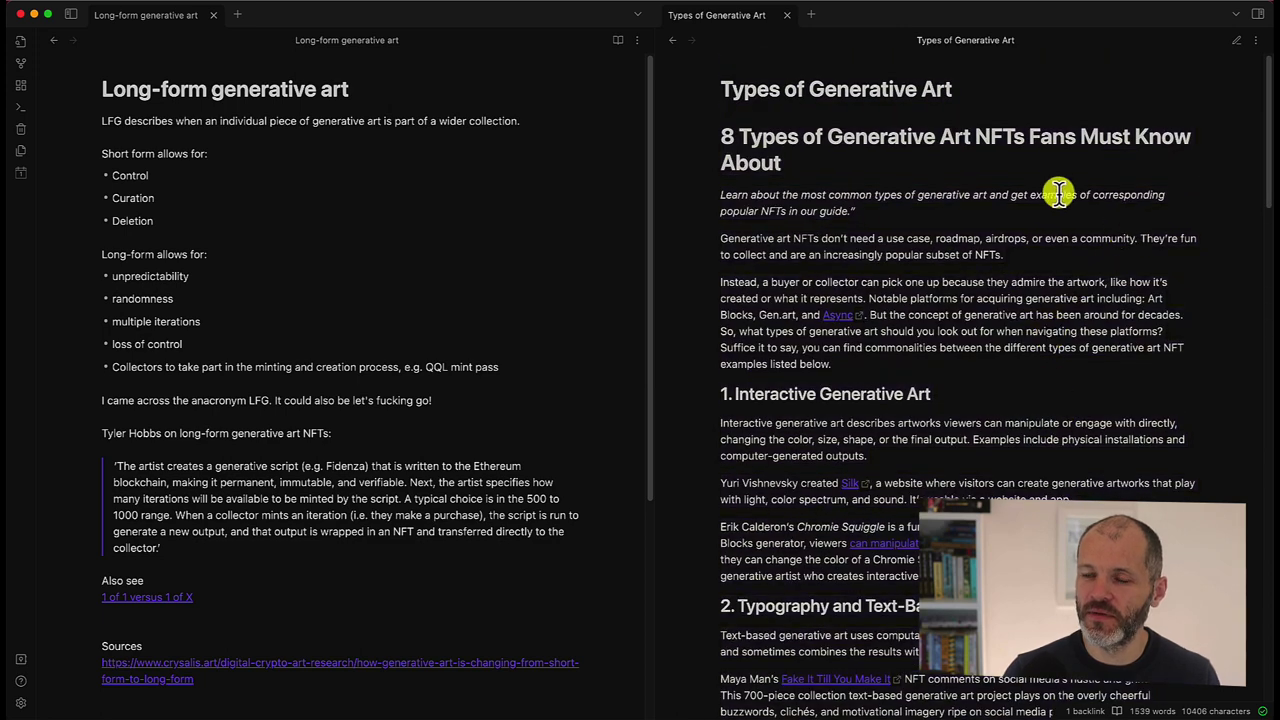
{"action": "key", "text": "super+e"}
Select all the article's text, check the note's More options menu, and open the article in Ulysses.
{"action": "key", "text": "super+a"}
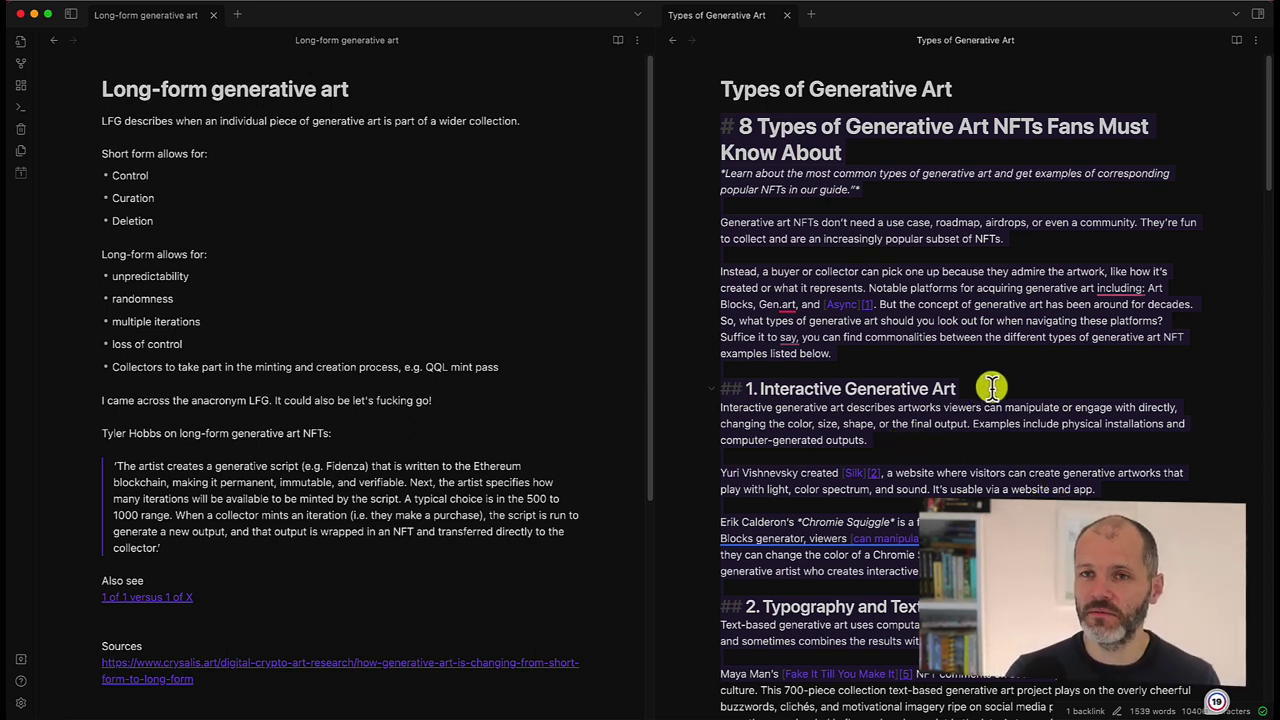
{"action": "left_click", "coordinate": [1256, 42]}
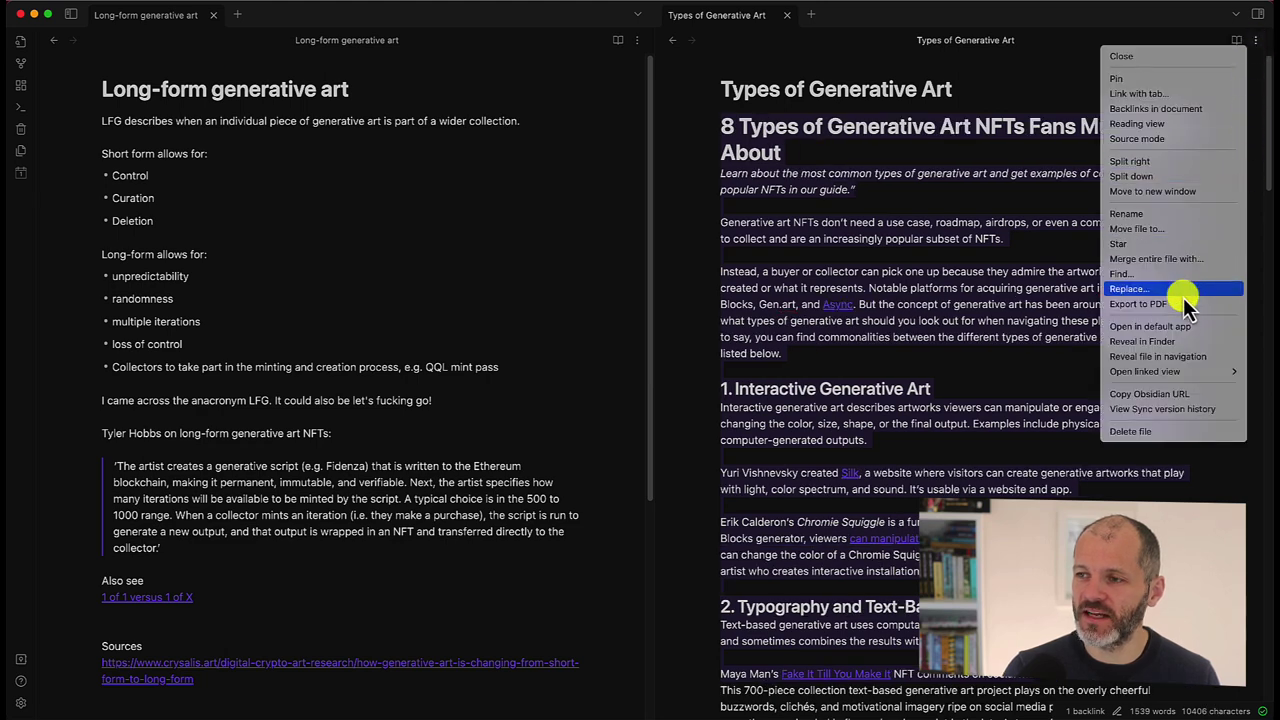
{"action": "left_click", "coordinate": [990, 203]}
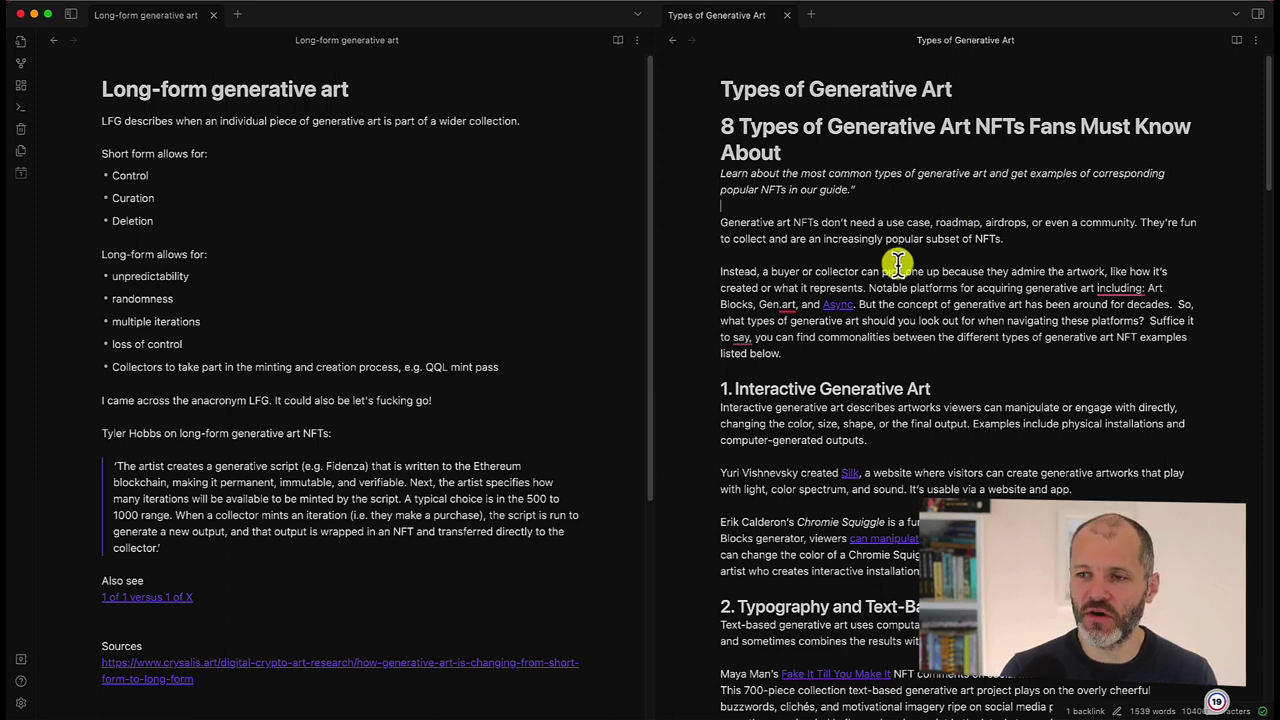
{"action": "key", "text": "super+Tab"}
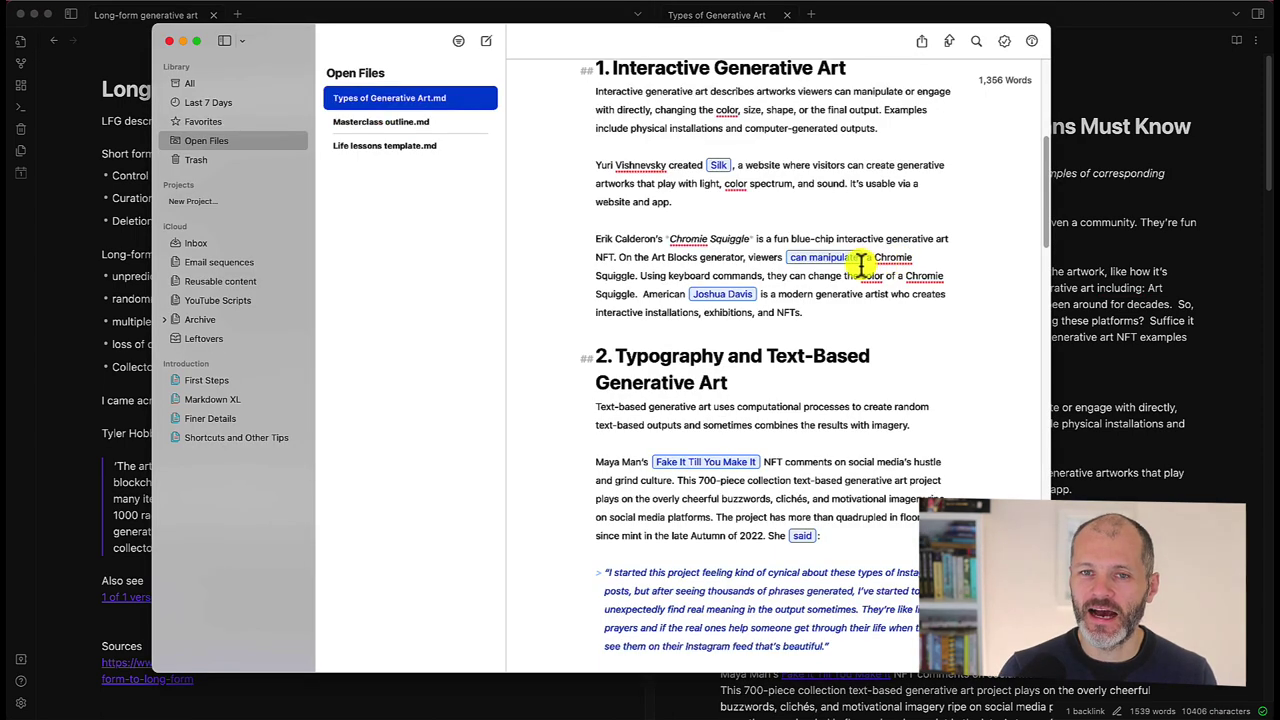
Preview the article's export as DOCX in Ulysses, then close the preview and return to Obsidian.
{"action": "scroll", "coordinate": [869, 209], "scroll_direction": "up", "scroll_amount": 10}
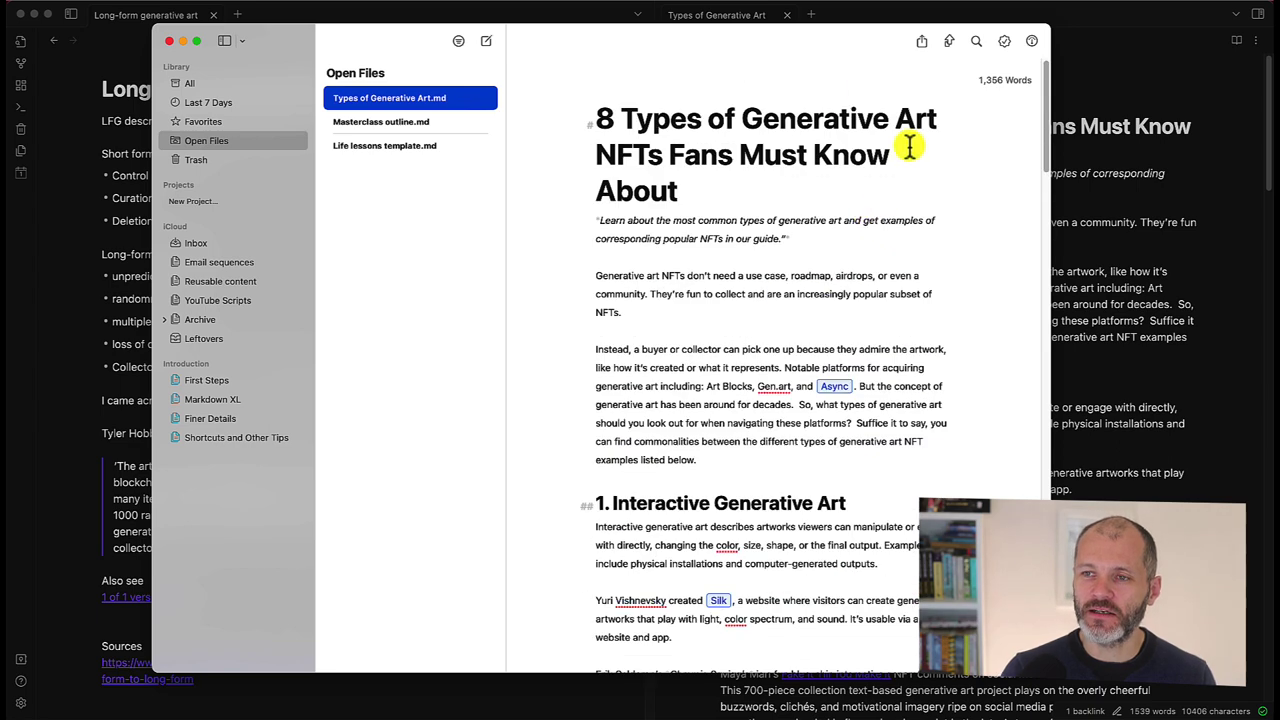
{"action": "scroll", "coordinate": [697, 298], "scroll_direction": "down", "scroll_amount": 1}
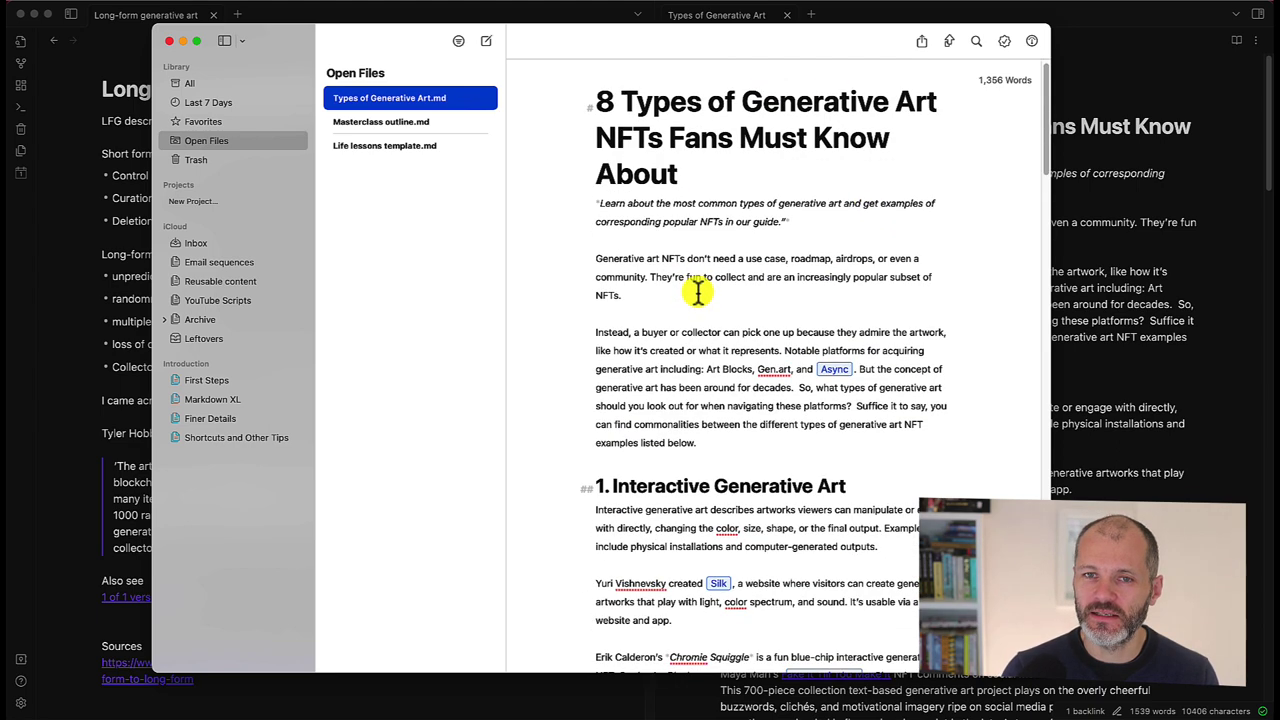
{"action": "scroll", "coordinate": [700, 296], "scroll_direction": "down", "scroll_amount": 2}
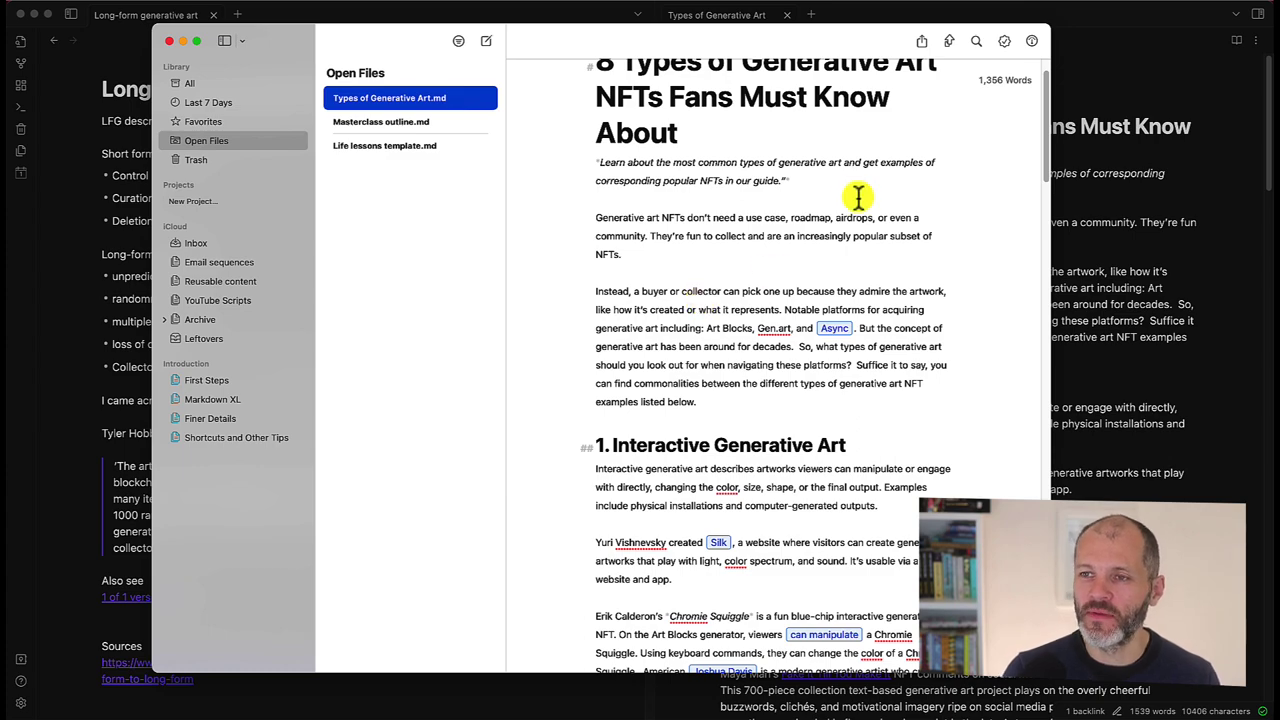
{"action": "scroll", "coordinate": [823, 191], "scroll_direction": "down", "scroll_amount": 20}
{"action": "scroll", "coordinate": [777, 335], "scroll_direction": "down", "scroll_amount": 17}
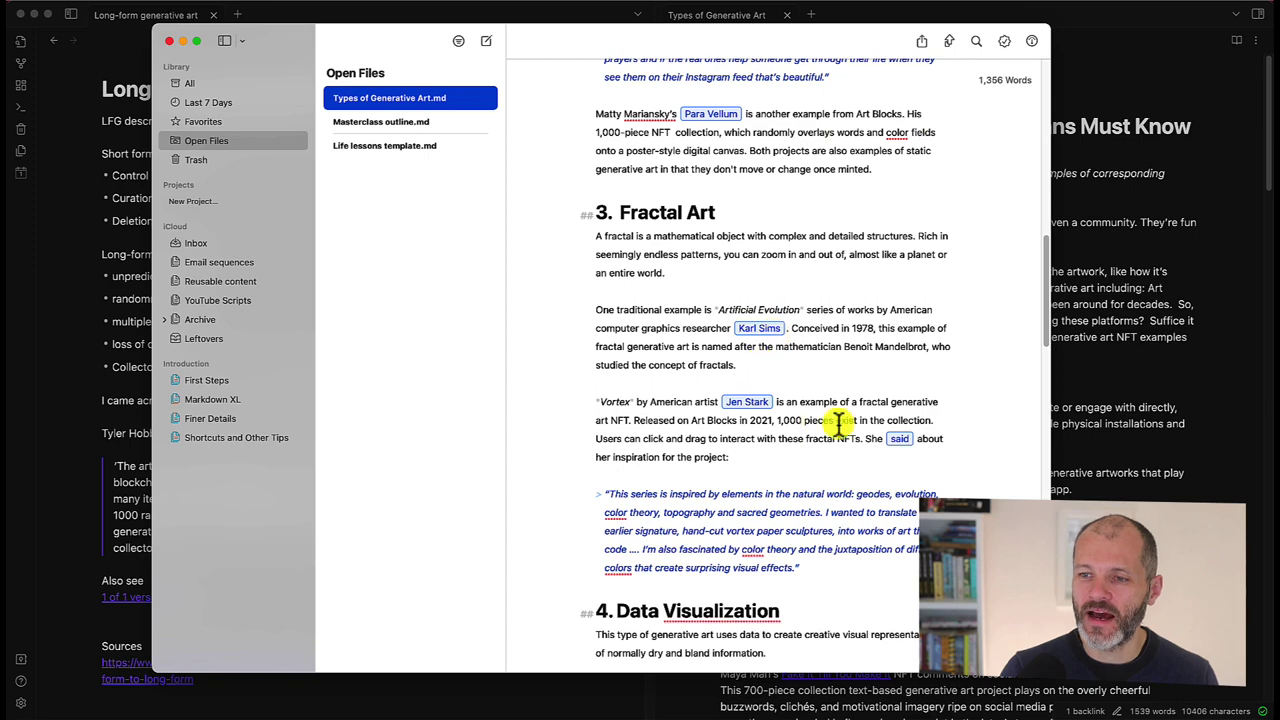
{"action": "scroll", "coordinate": [796, 405], "scroll_direction": "down", "scroll_amount": 6}
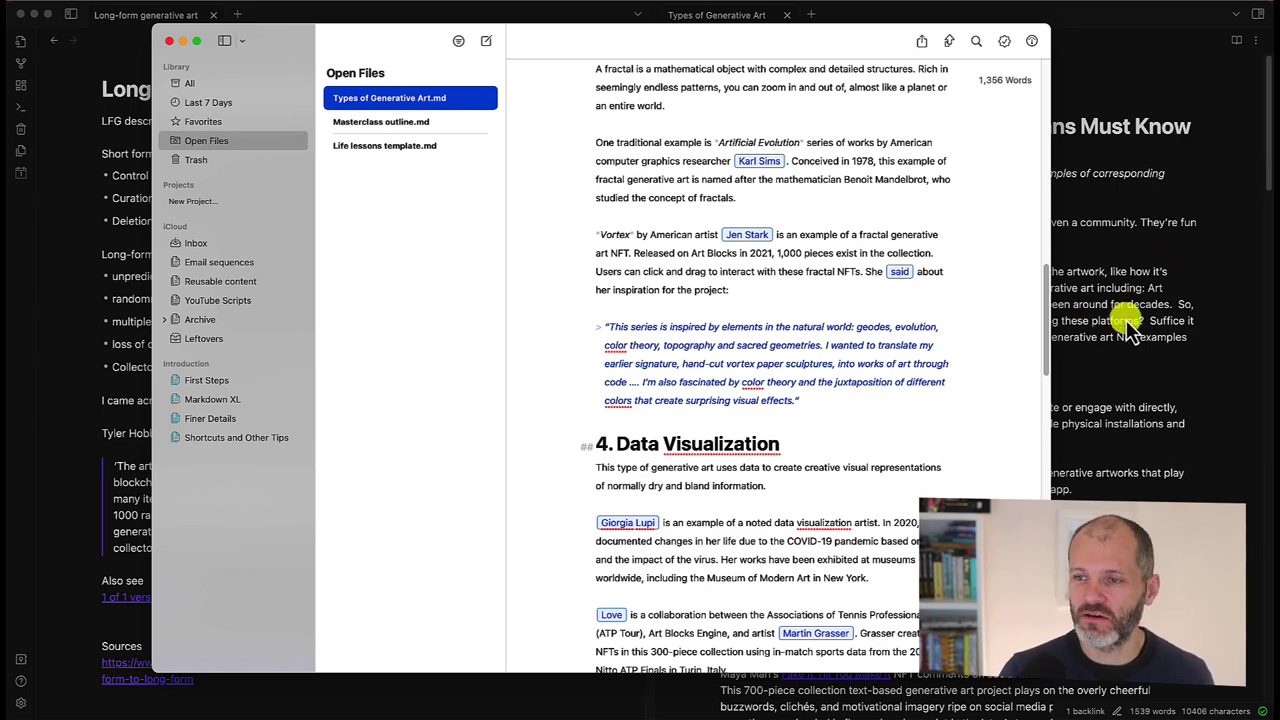
{"action": "left_click", "coordinate": [923, 45]}
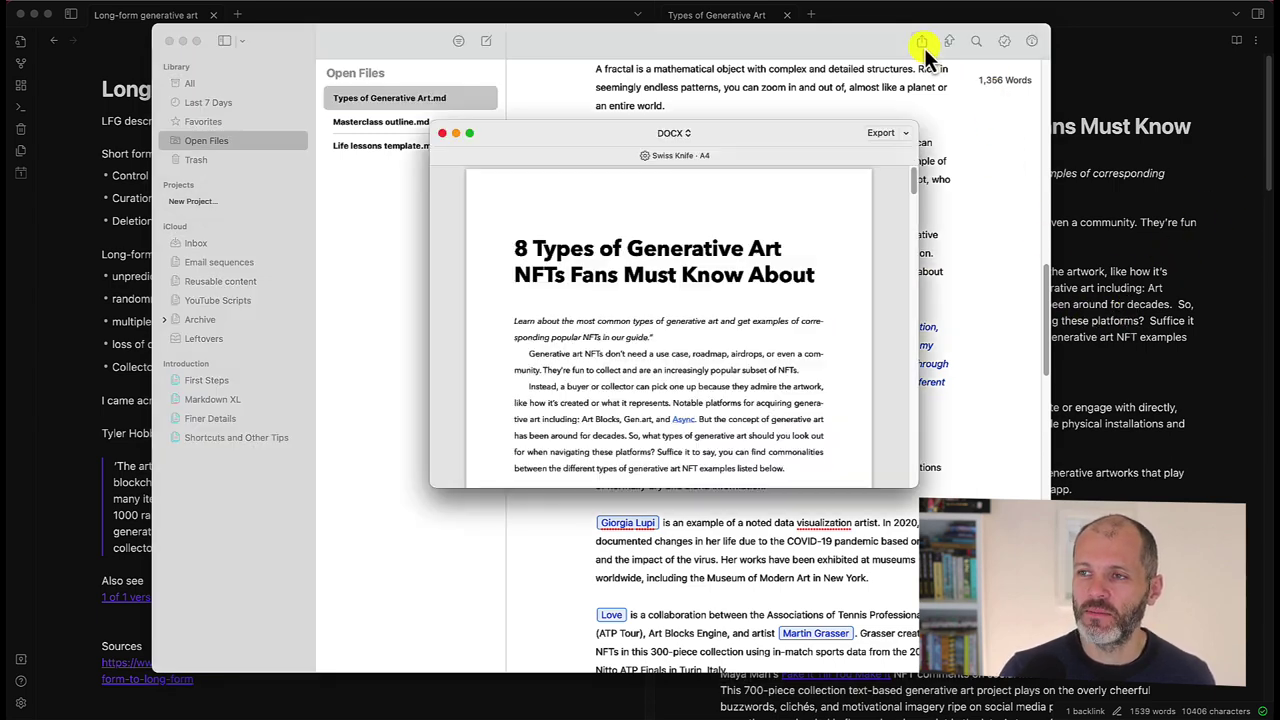
{"action": "left_click", "coordinate": [686, 138]}
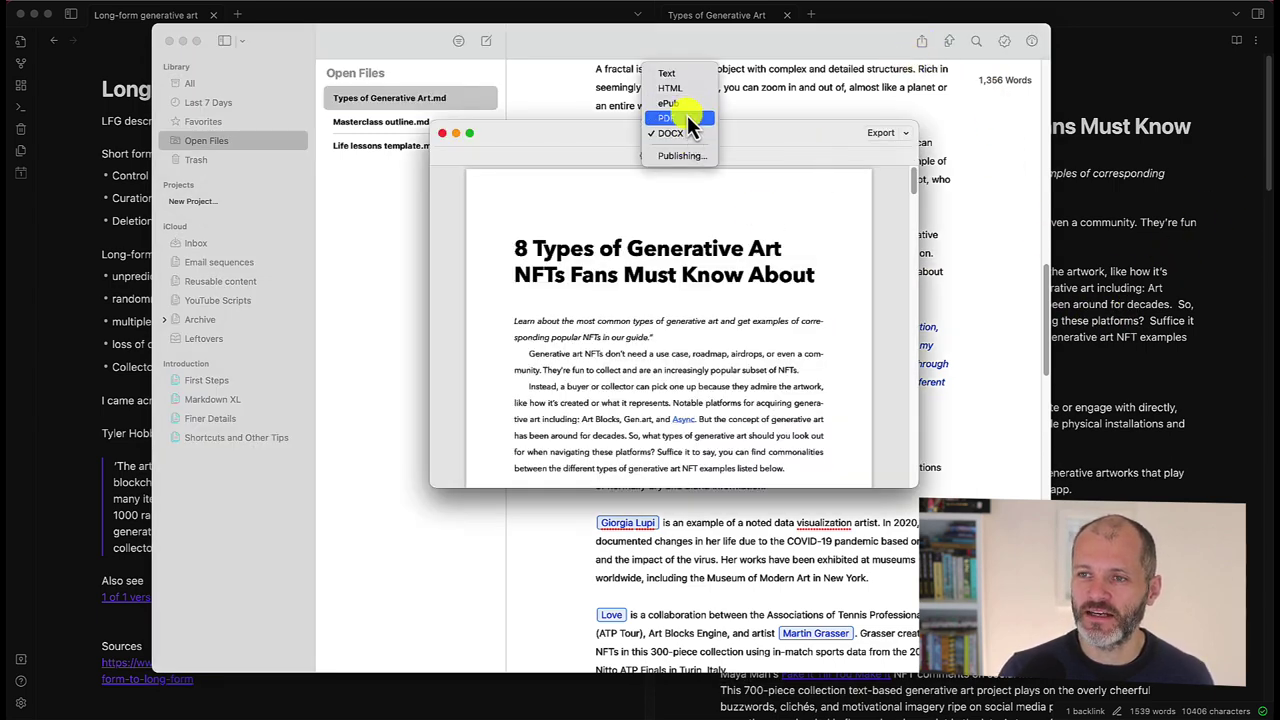
{"action": "left_click", "coordinate": [1018, 444]}
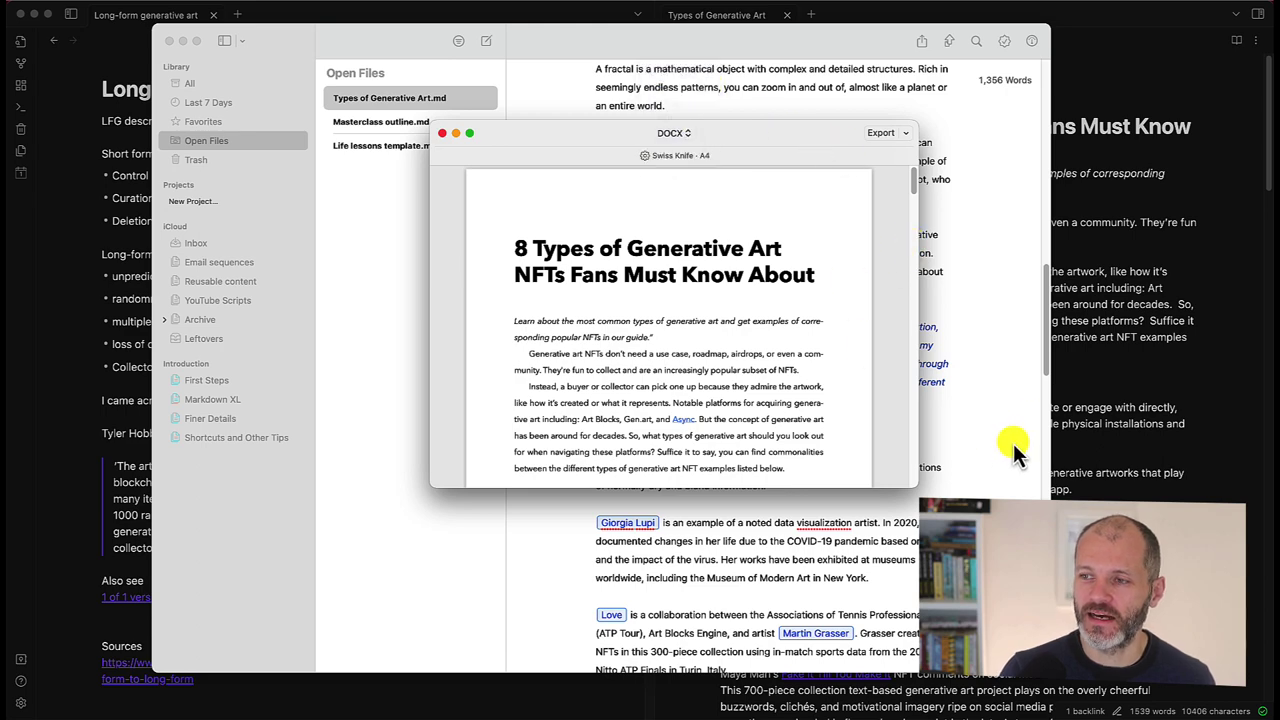
{"action": "left_click", "coordinate": [443, 134]}
{"action": "left_click", "coordinate": [1152, 258]}
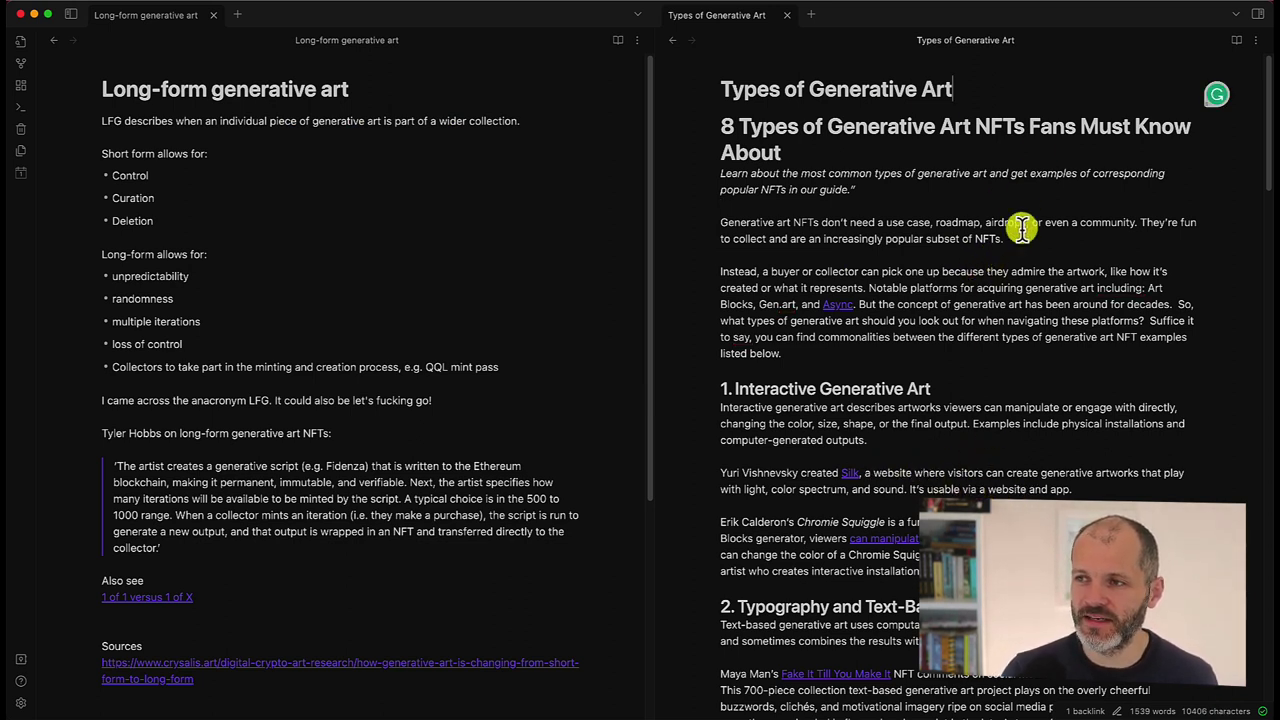
Reveal the Types of Generative Art file in Finder via the note's More options menu.
{"action": "left_click", "coordinate": [1255, 40]}
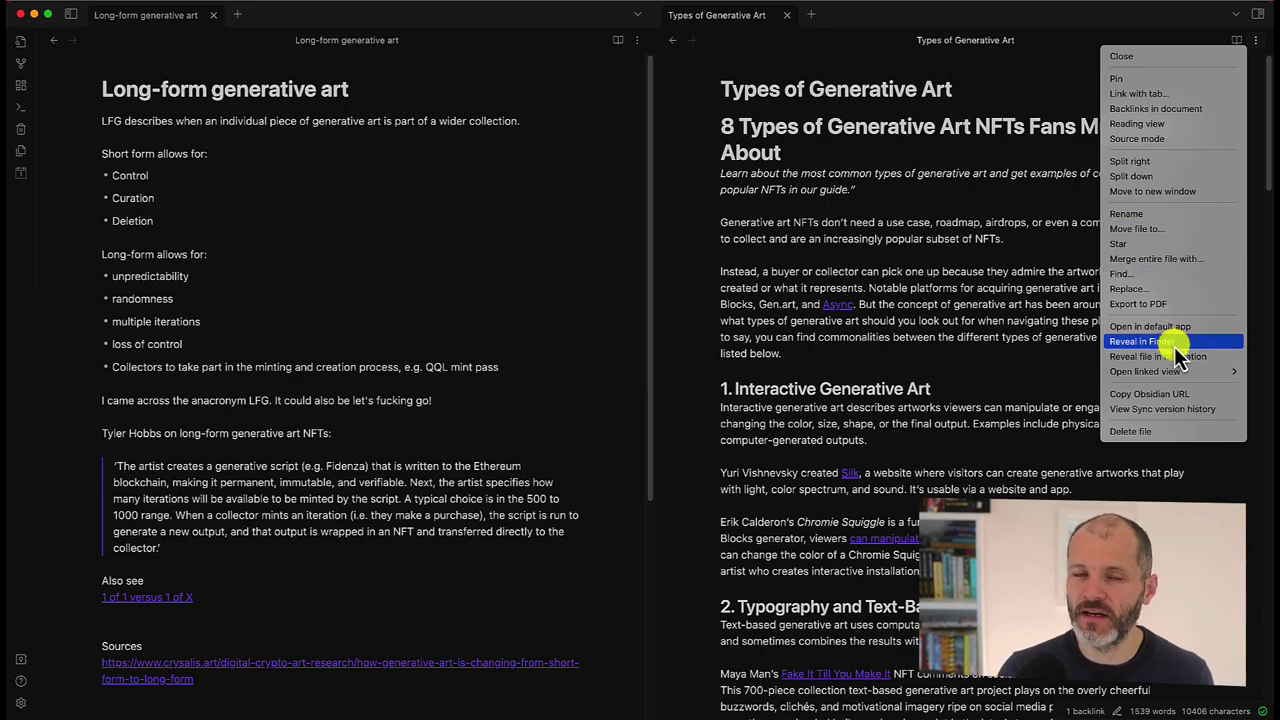
{"action": "left_click", "coordinate": [1176, 343]}
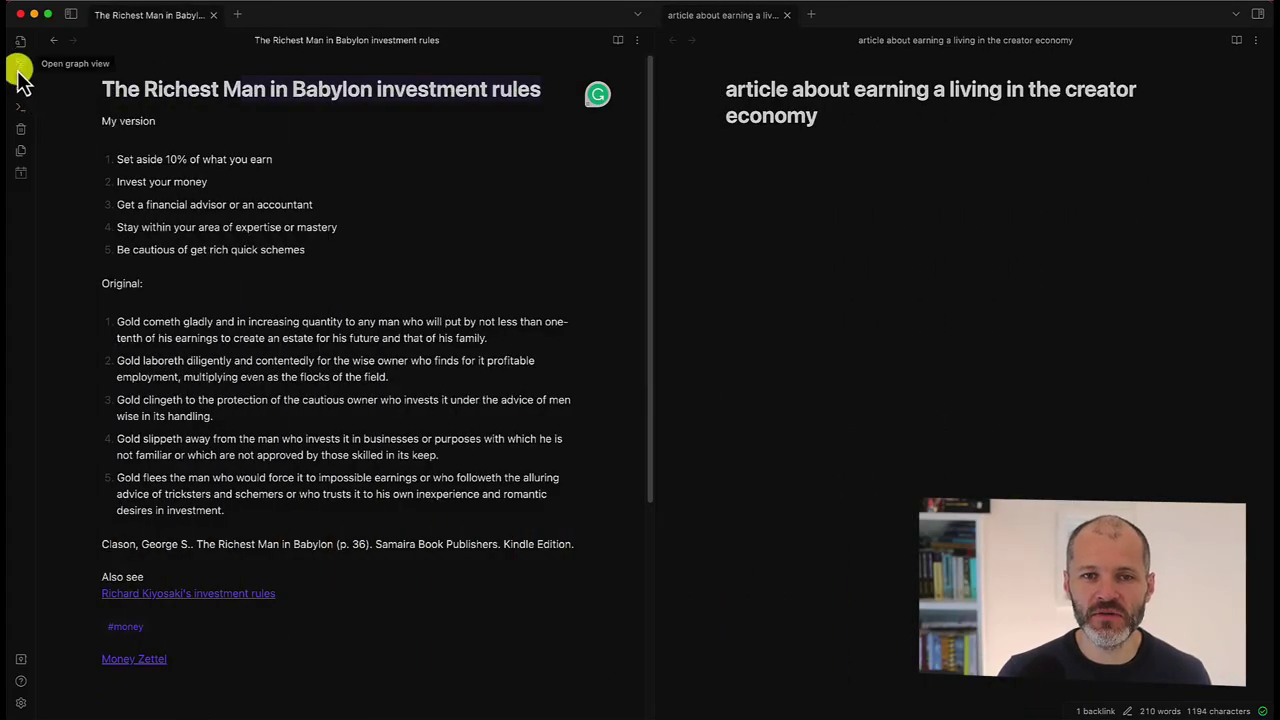
Open the graph of all notes across the whole window and zoom in and out.
{"action": "left_click", "coordinate": [20, 64]}
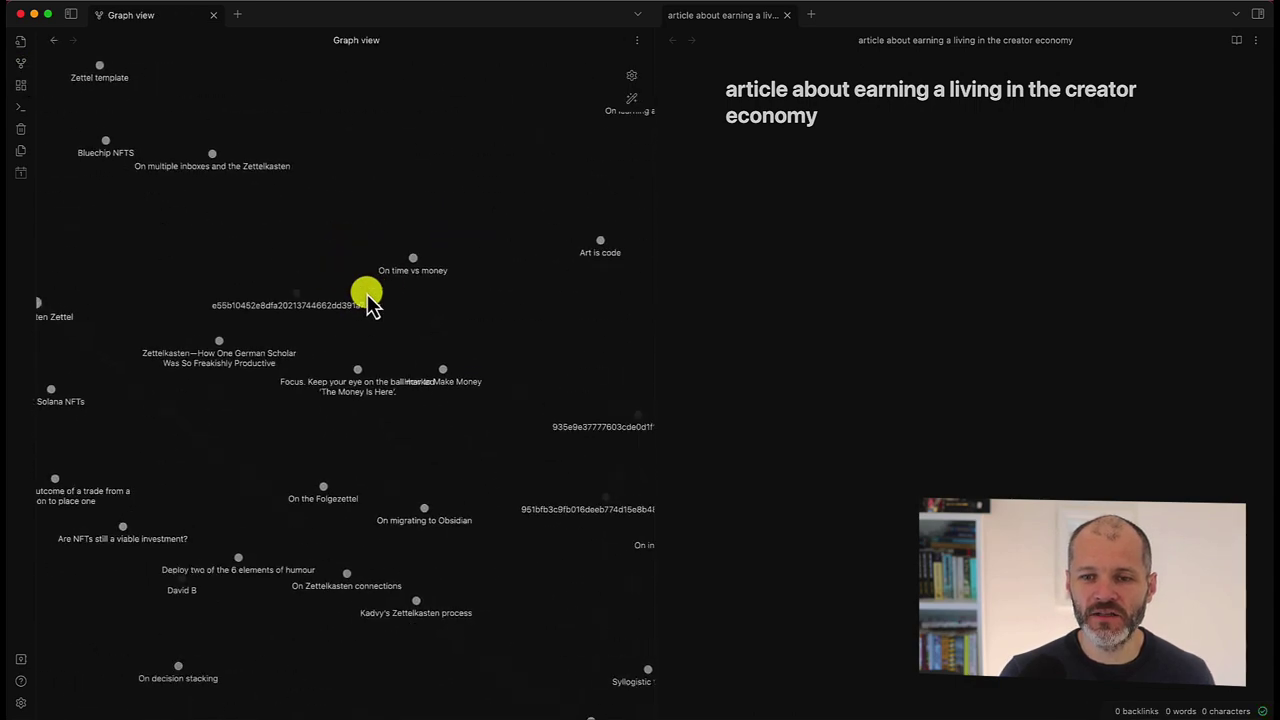
{"action": "left_click", "coordinate": [786, 15]}
{"action": "scroll", "coordinate": [740, 240], "scroll_direction": "down", "scroll_amount": 5}
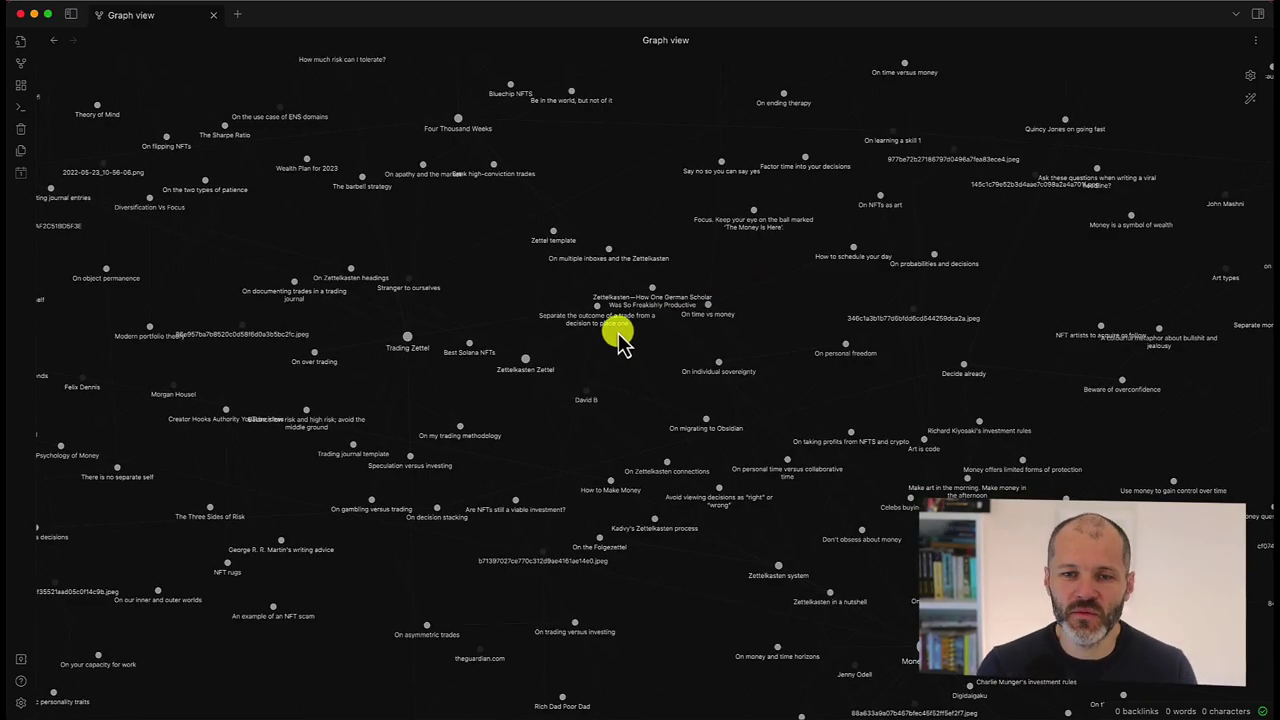
{"action": "scroll", "coordinate": [623, 325], "scroll_direction": "down", "scroll_amount": 6}
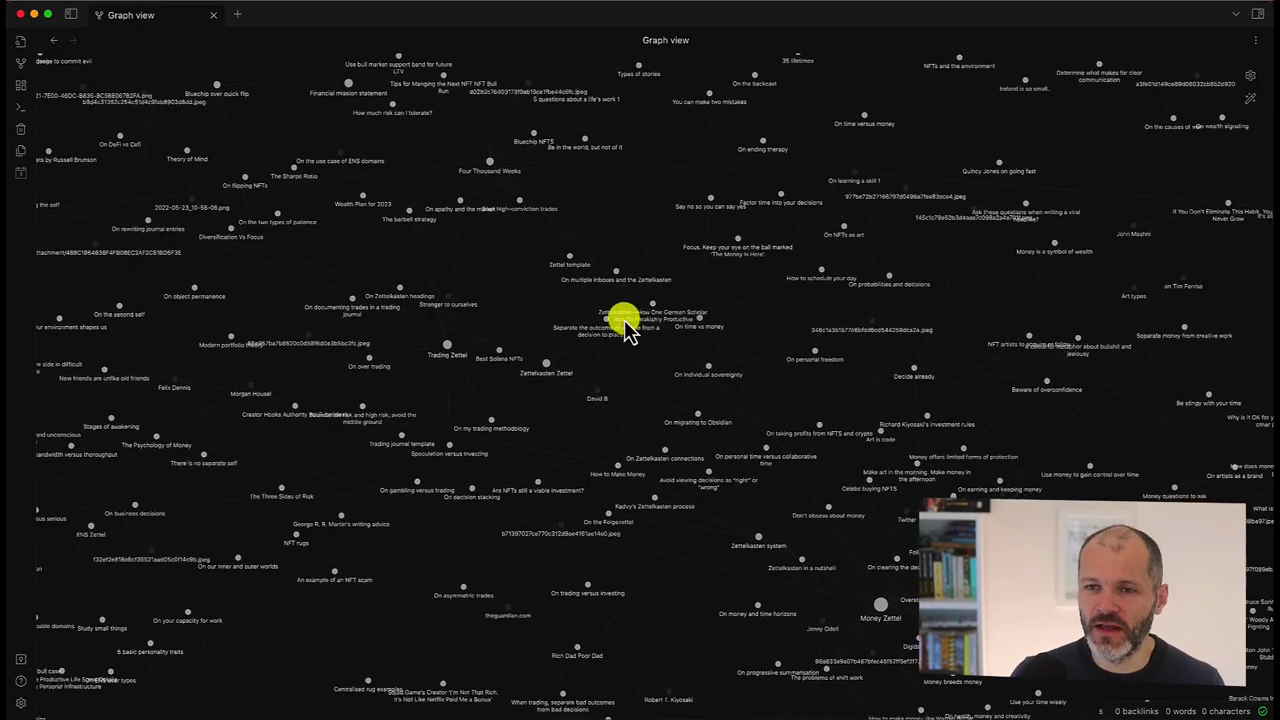
{"action": "scroll", "coordinate": [628, 320], "scroll_direction": "down", "scroll_amount": 5}
{"action": "scroll", "coordinate": [736, 340], "scroll_direction": "up", "scroll_amount": 4}
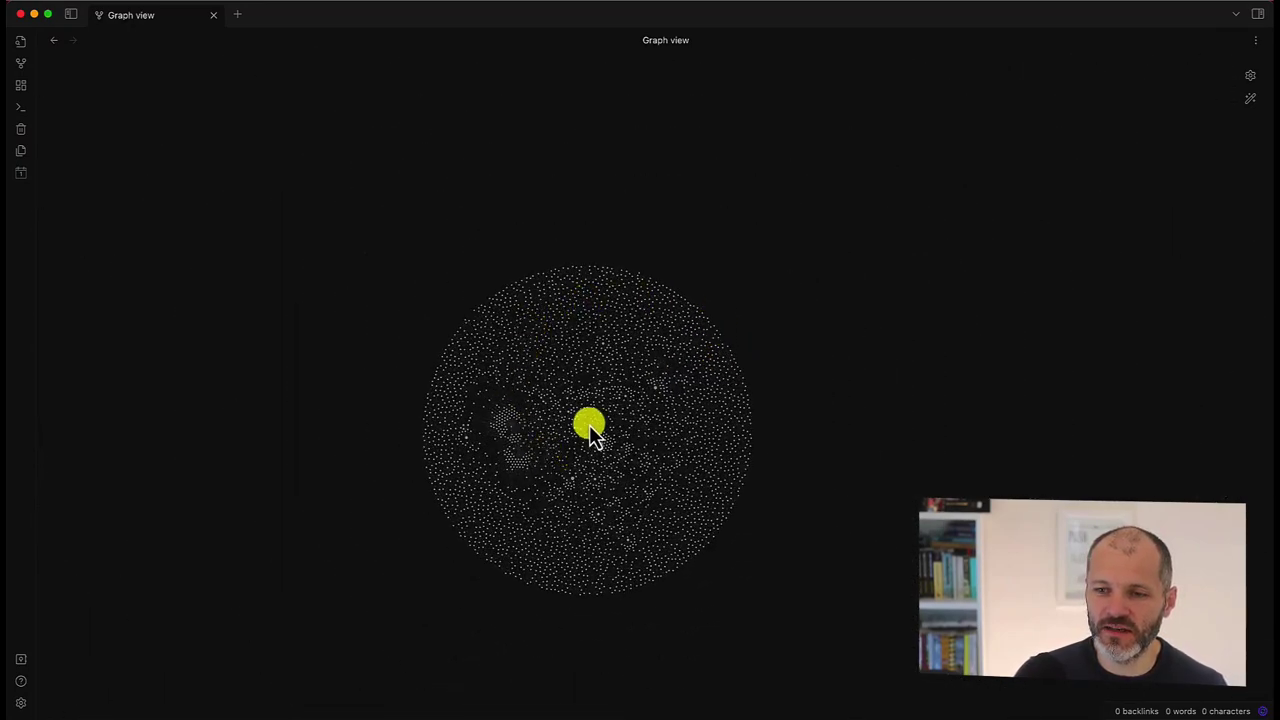
{"action": "scroll", "coordinate": [593, 438], "scroll_direction": "up", "scroll_amount": 10}
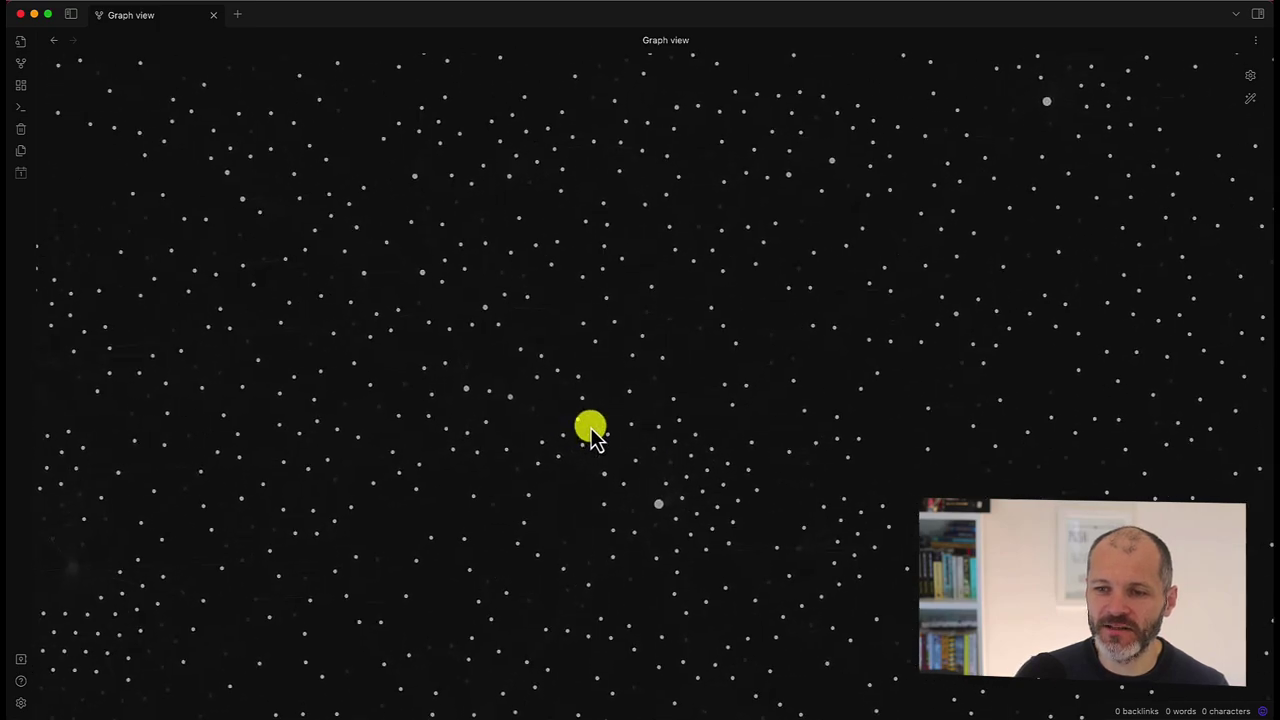
{"action": "scroll", "coordinate": [578, 416], "scroll_direction": "down", "scroll_amount": 10}
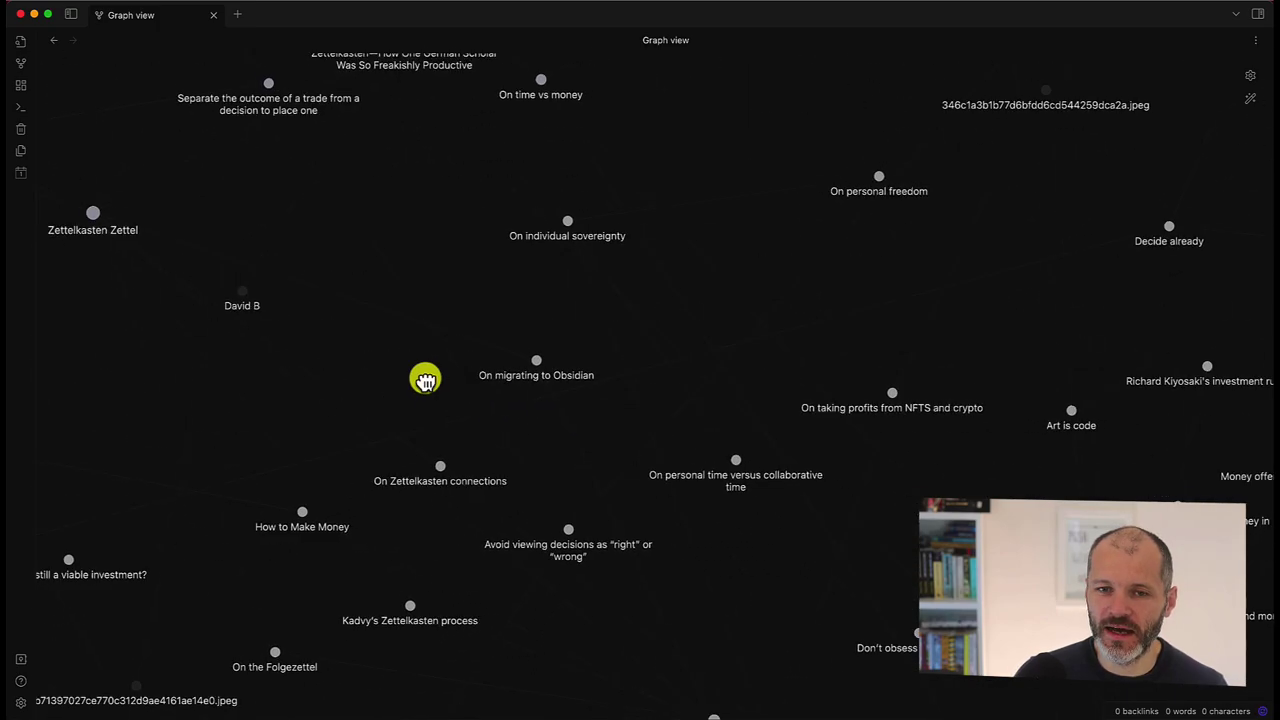
Pan the graph and open the Zettelkasten Zettel note from its node.
{"action": "left_click_drag", "start_coordinate": [423, 377], "coordinate": [778, 412]}
{"action": "scroll", "coordinate": [470, 371], "scroll_direction": "down", "scroll_amount": 2}
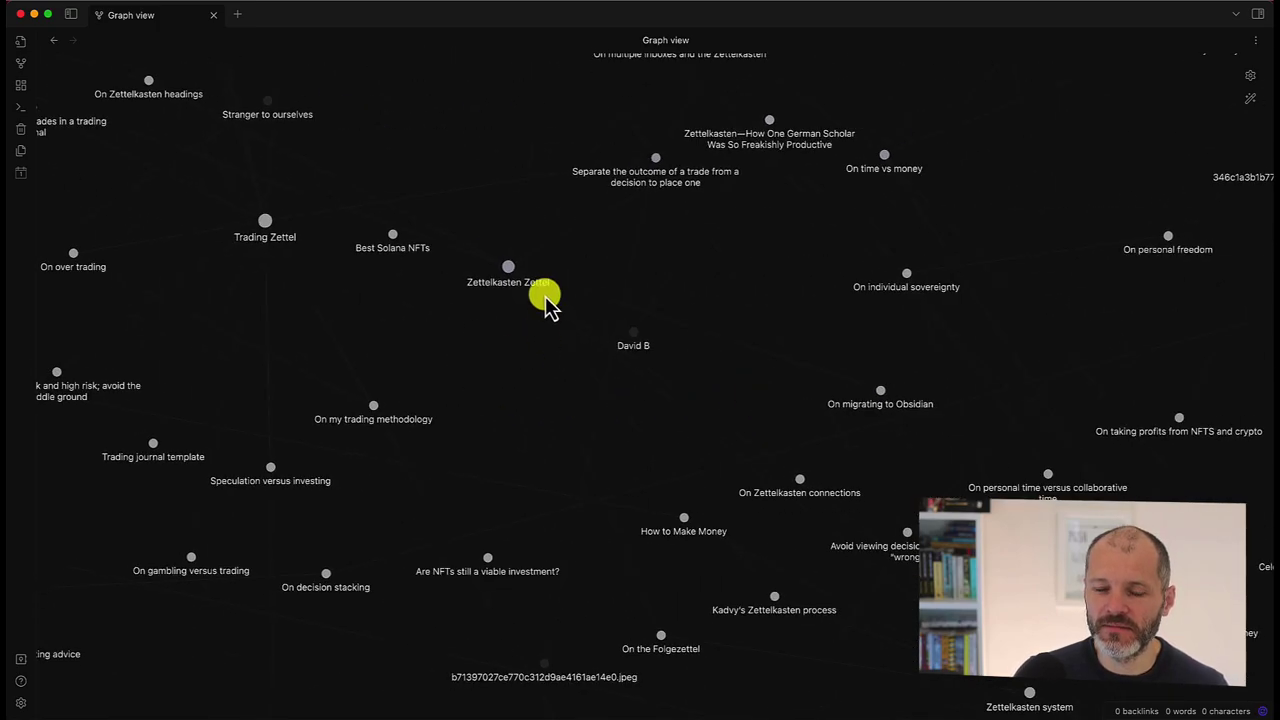
{"action": "left_click_drag", "start_coordinate": [500, 274], "coordinate": [570, 328]}
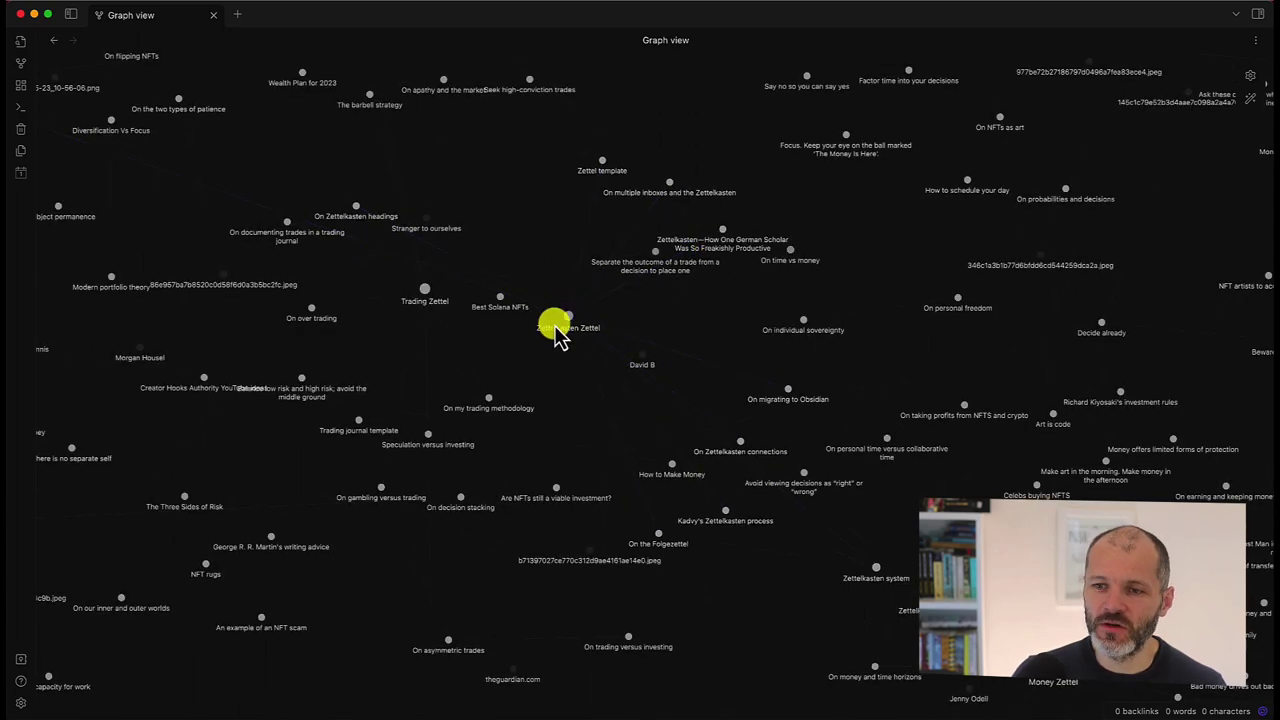
{"action": "left_click", "coordinate": [570, 328]}
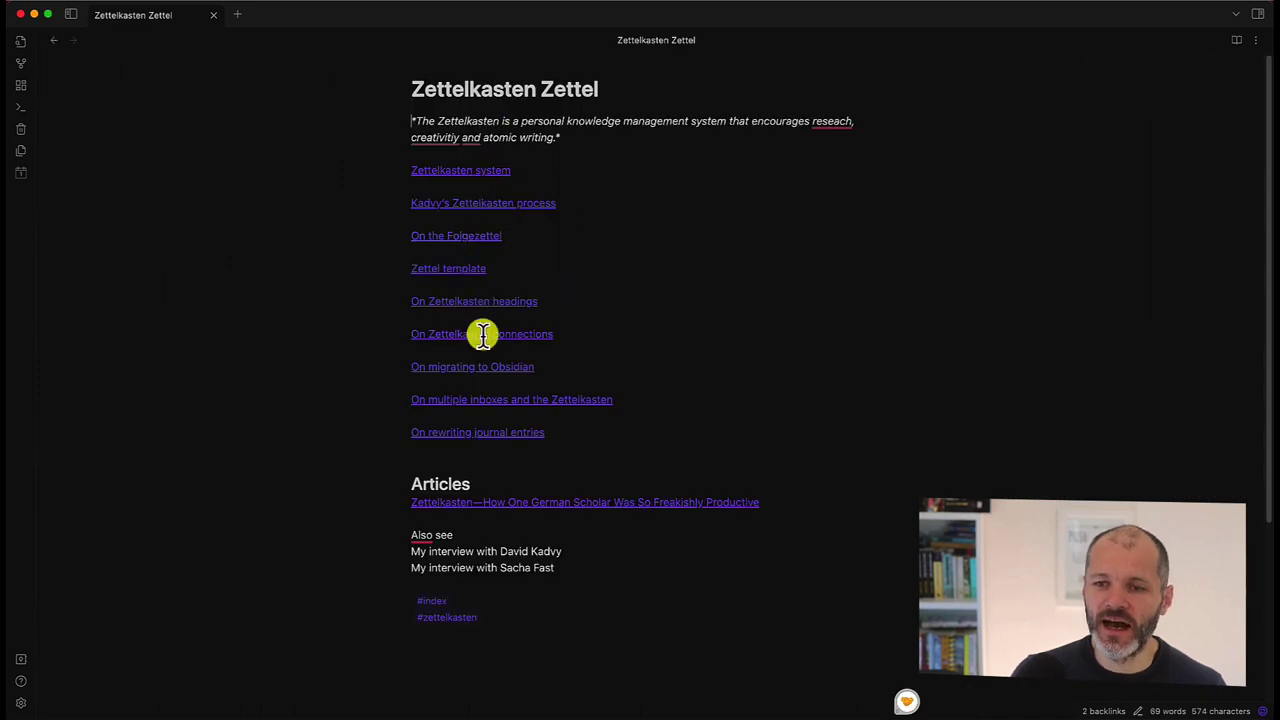
Open the graph view from the Zettelkasten Zettel note with Cmd+G and zoom out over all notes.
{"action": "left_click", "coordinate": [694, 247]}
{"action": "key", "text": "super+g"}
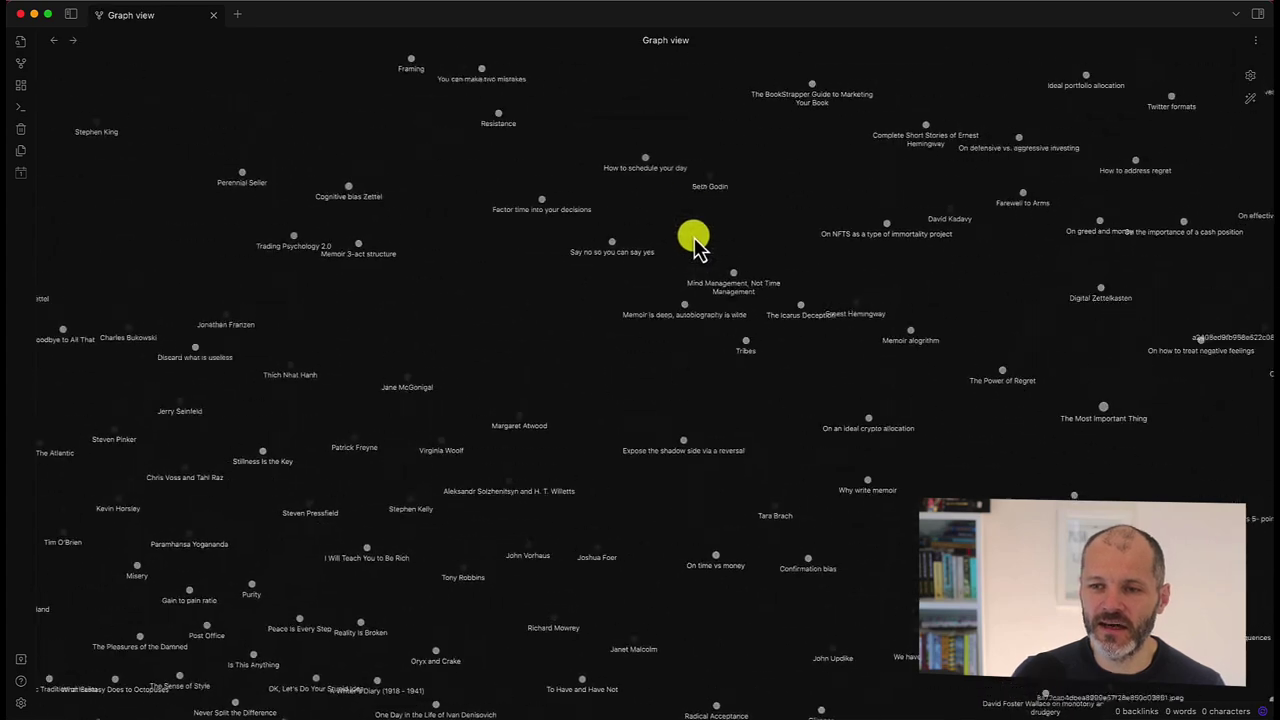
{"action": "scroll", "coordinate": [622, 380], "scroll_direction": "down", "scroll_amount": 5}
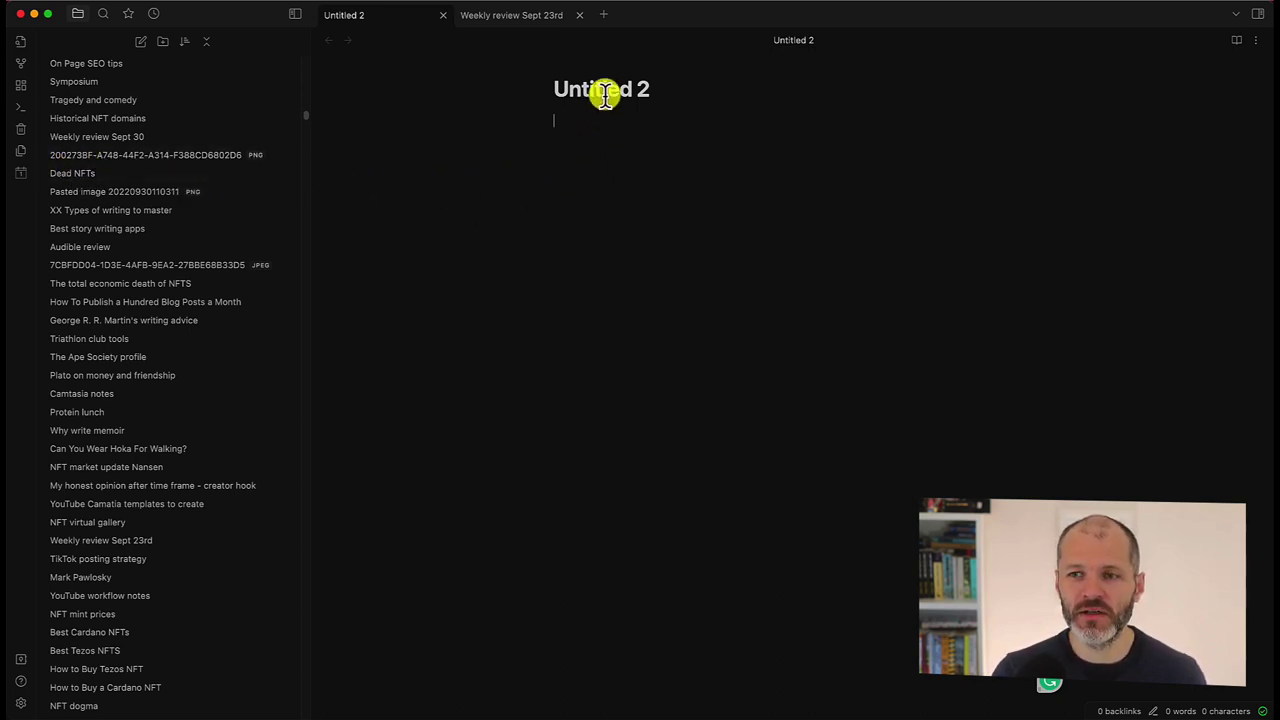
Insert the Weekly review template into the blank Untitled 2 note.
{"action": "left_click", "coordinate": [24, 151]}
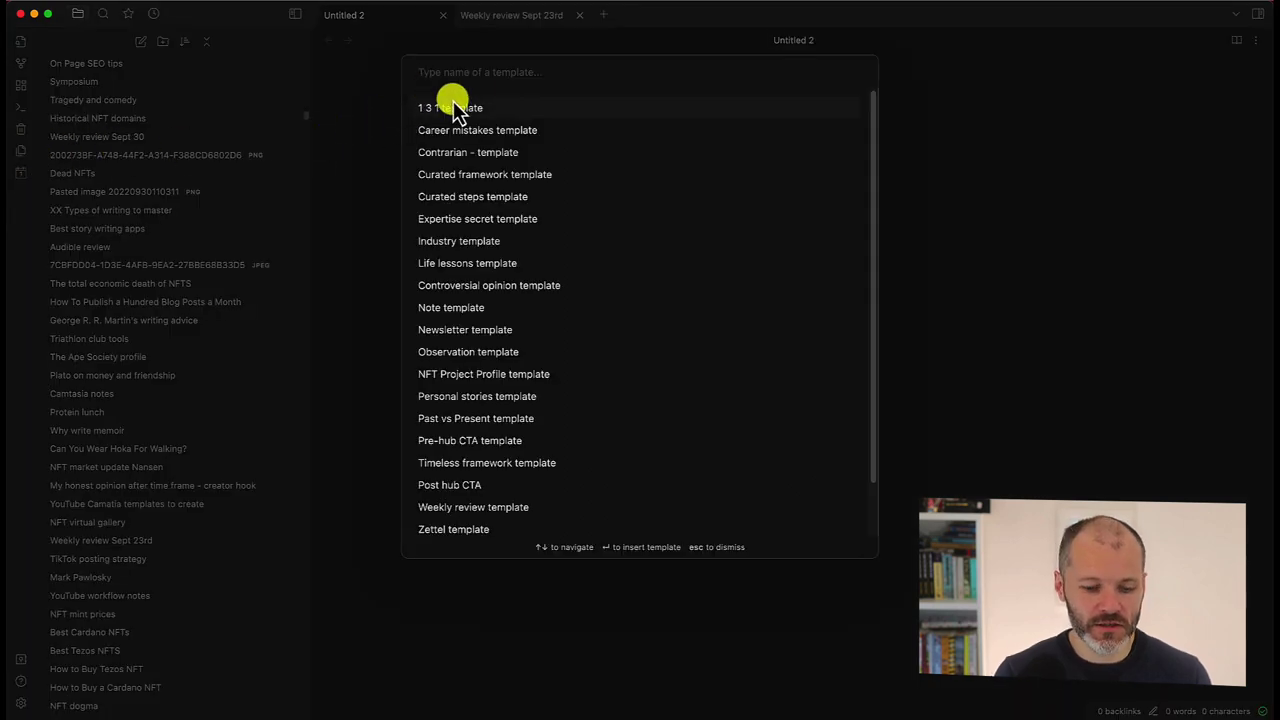
{"action": "type", "text": "we"}
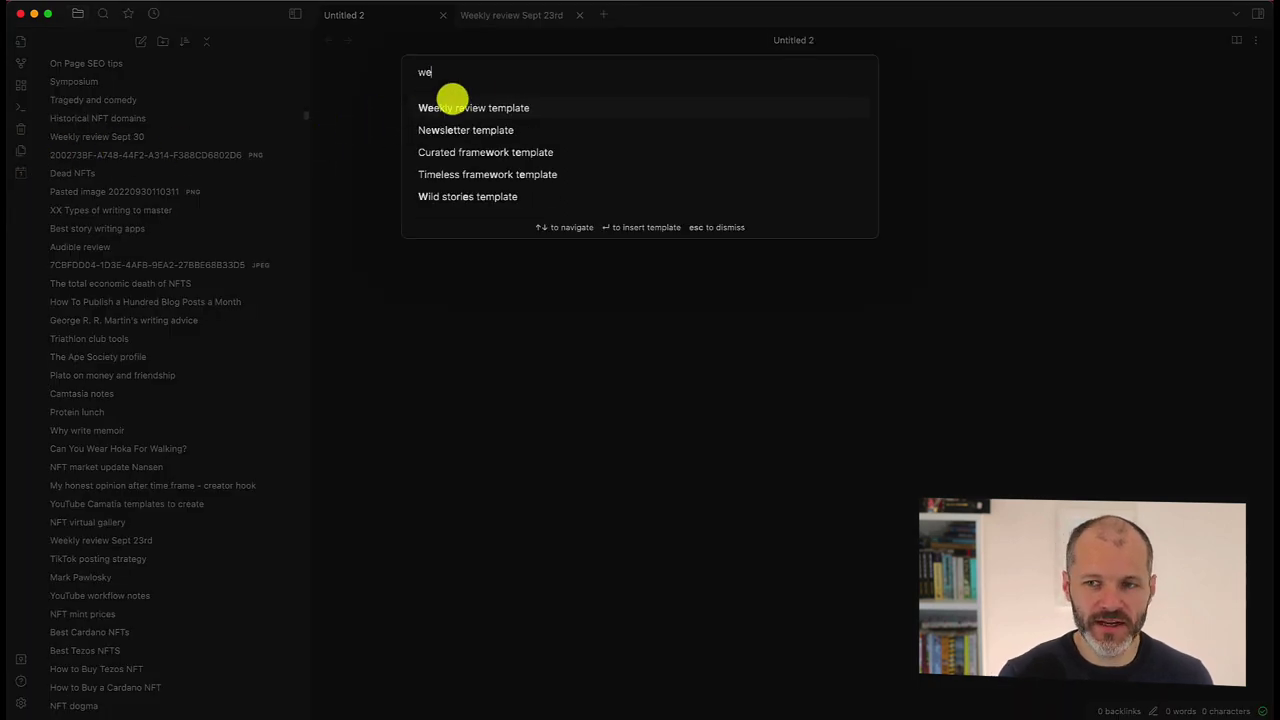
{"action": "left_click", "coordinate": [474, 110]}
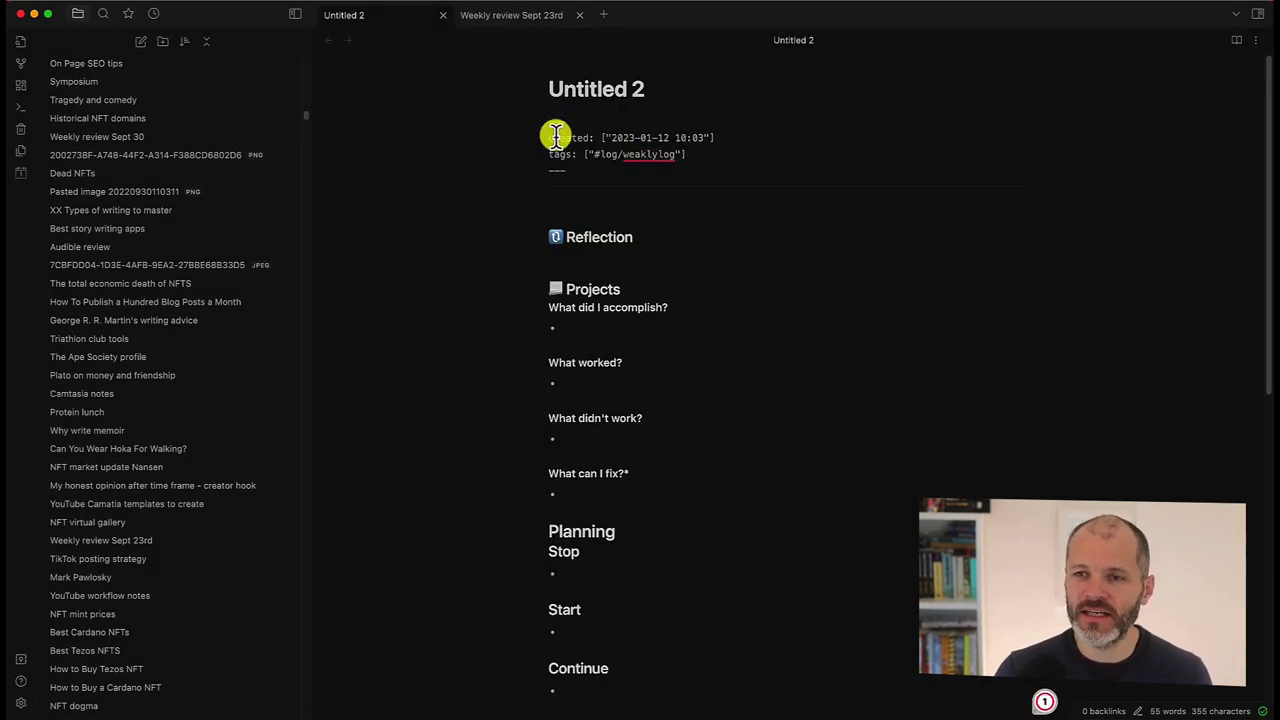
Review the inserted created-date front matter, Reflection questions and Planning sections.
{"action": "left_click_drag", "start_coordinate": [555, 137], "coordinate": [748, 138]}
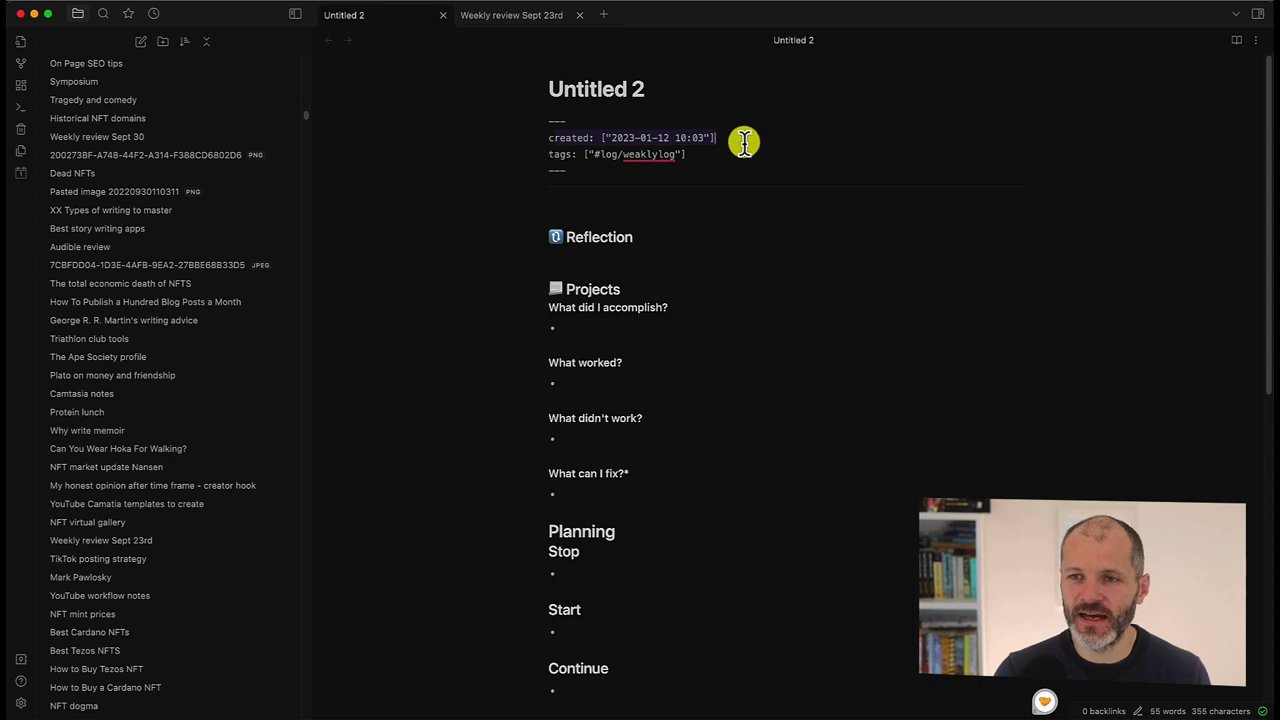
{"action": "scroll", "coordinate": [600, 220], "scroll_direction": "down", "scroll_amount": 1}
{"action": "left_click", "coordinate": [621, 235]}
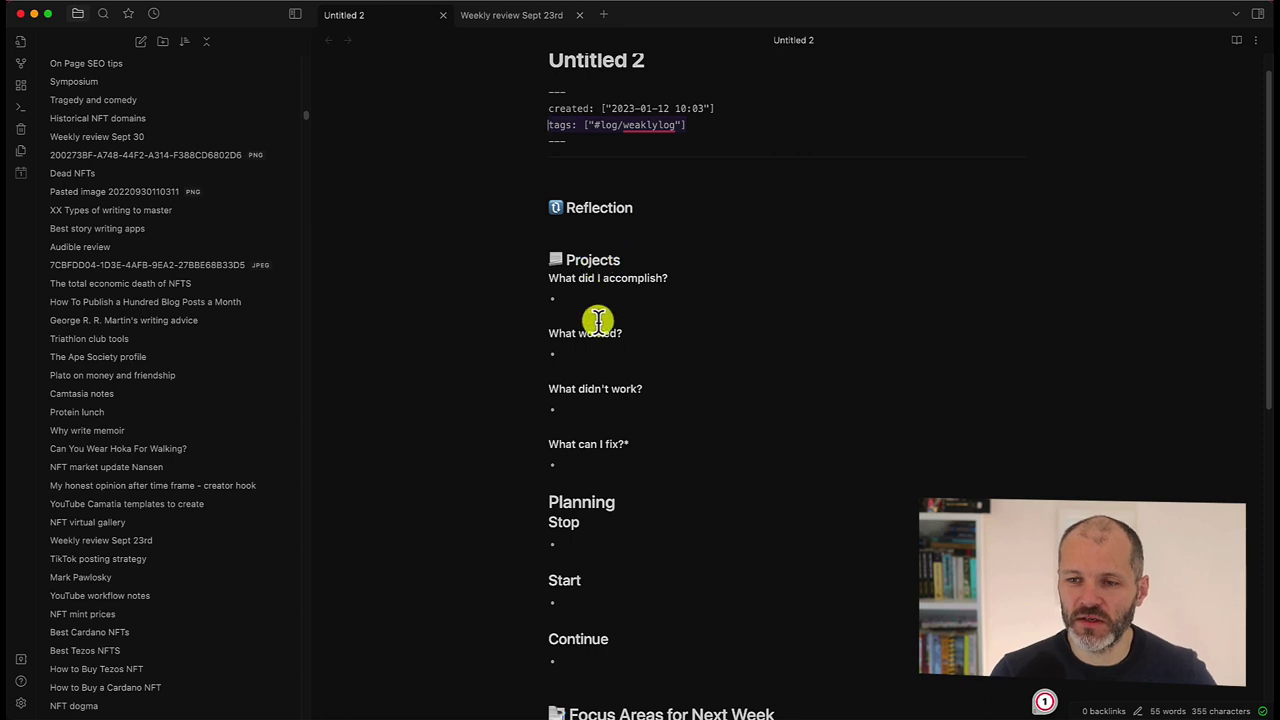
{"action": "scroll", "coordinate": [630, 440], "scroll_direction": "down", "scroll_amount": 5}
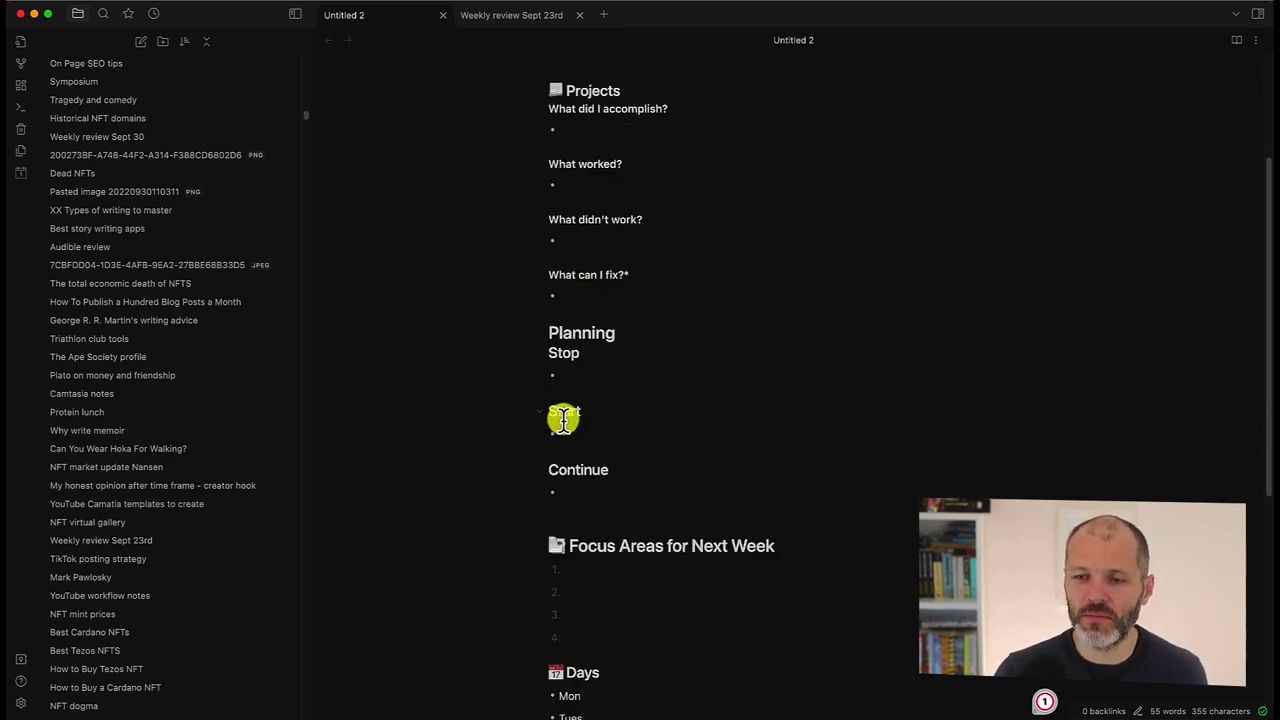
{"action": "scroll", "coordinate": [592, 440], "scroll_direction": "down", "scroll_amount": 5}
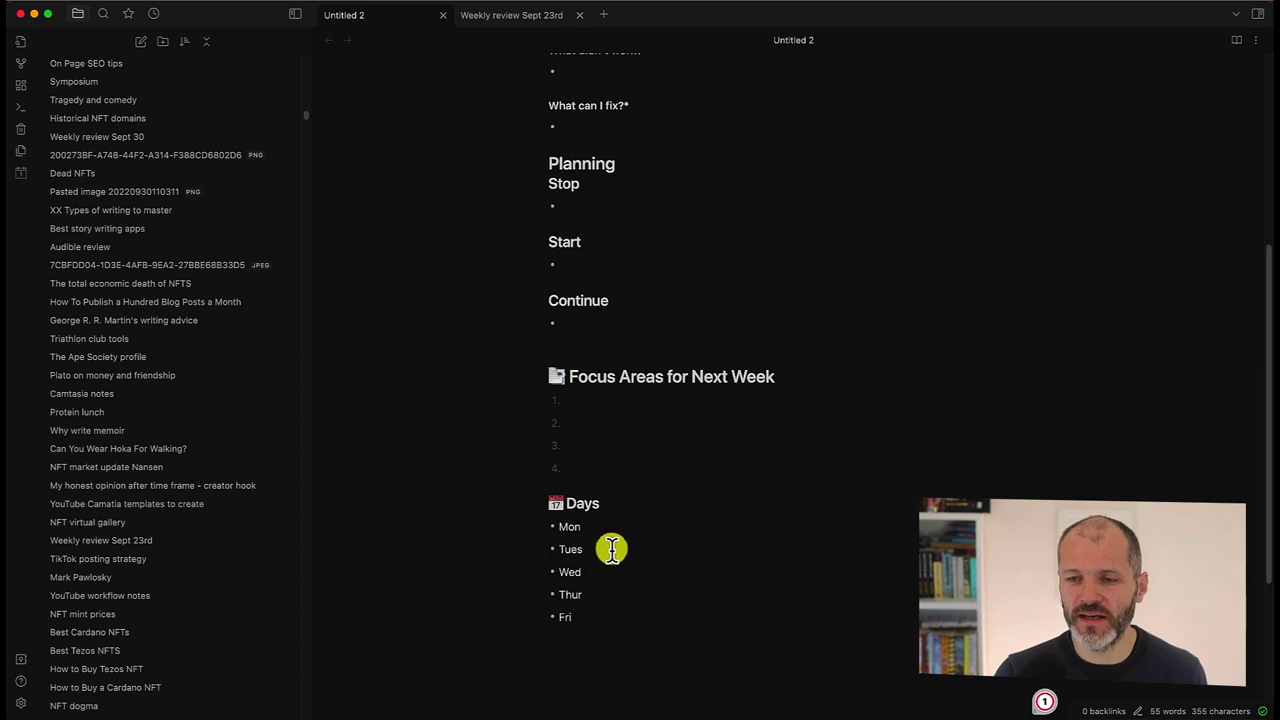
{"action": "scroll", "coordinate": [634, 494], "scroll_direction": "up", "scroll_amount": 5}
{"action": "scroll", "coordinate": [654, 490], "scroll_direction": "up", "scroll_amount": 2}
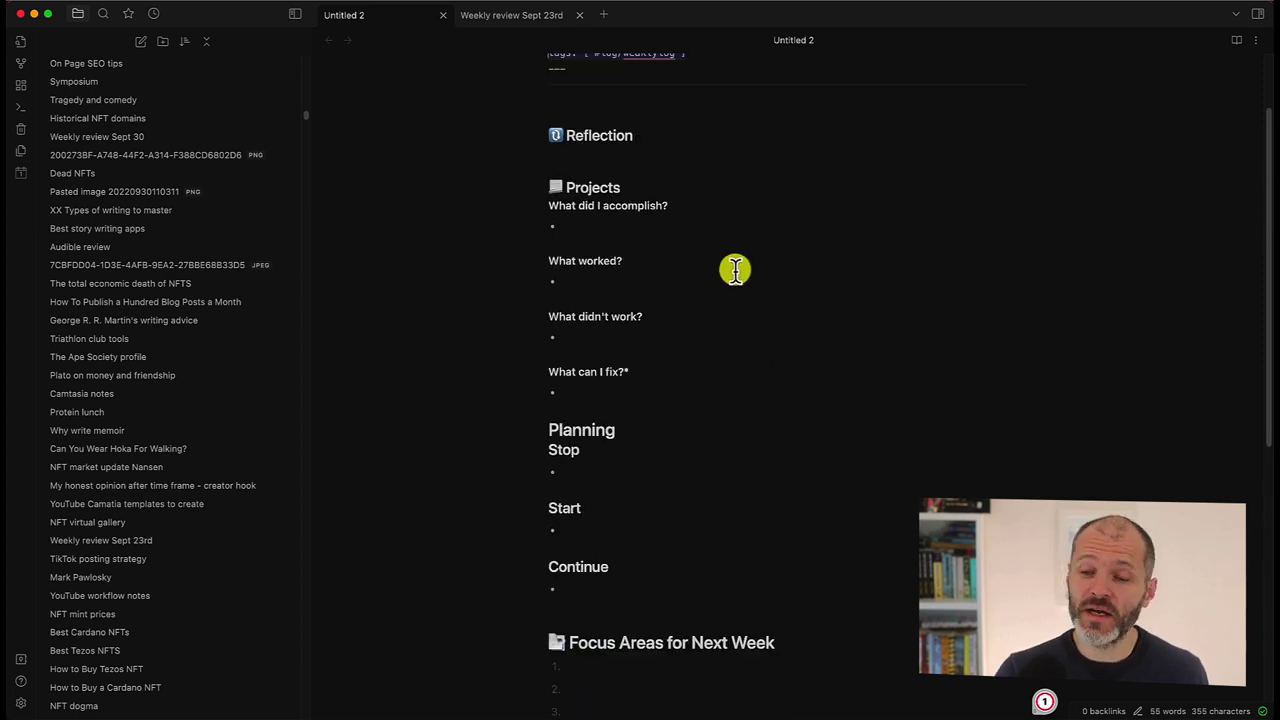
{"action": "scroll", "coordinate": [735, 270], "scroll_direction": "down", "scroll_amount": 3}
{"action": "scroll", "coordinate": [714, 266], "scroll_direction": "up", "scroll_amount": 5}
{"action": "scroll", "coordinate": [624, 350], "scroll_direction": "down", "scroll_amount": 3}
{"action": "scroll", "coordinate": [623, 350], "scroll_direction": "down", "scroll_amount": 7}
{"action": "scroll", "coordinate": [631, 349], "scroll_direction": "up", "scroll_amount": 6}
{"action": "scroll", "coordinate": [634, 349], "scroll_direction": "up", "scroll_amount": 5}
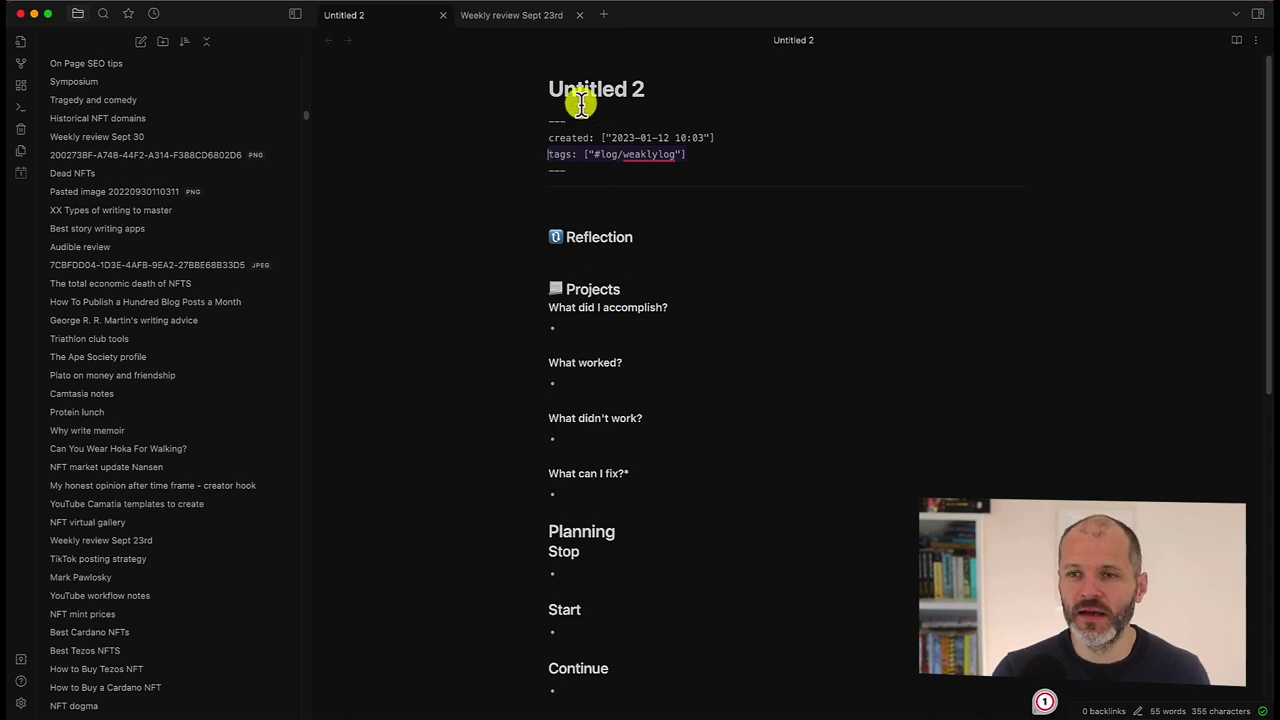
In Weekly review Sept 23rd, move the 'recorded shorts' bullet below 'am dictation session'.
{"action": "left_click", "coordinate": [552, 22]}
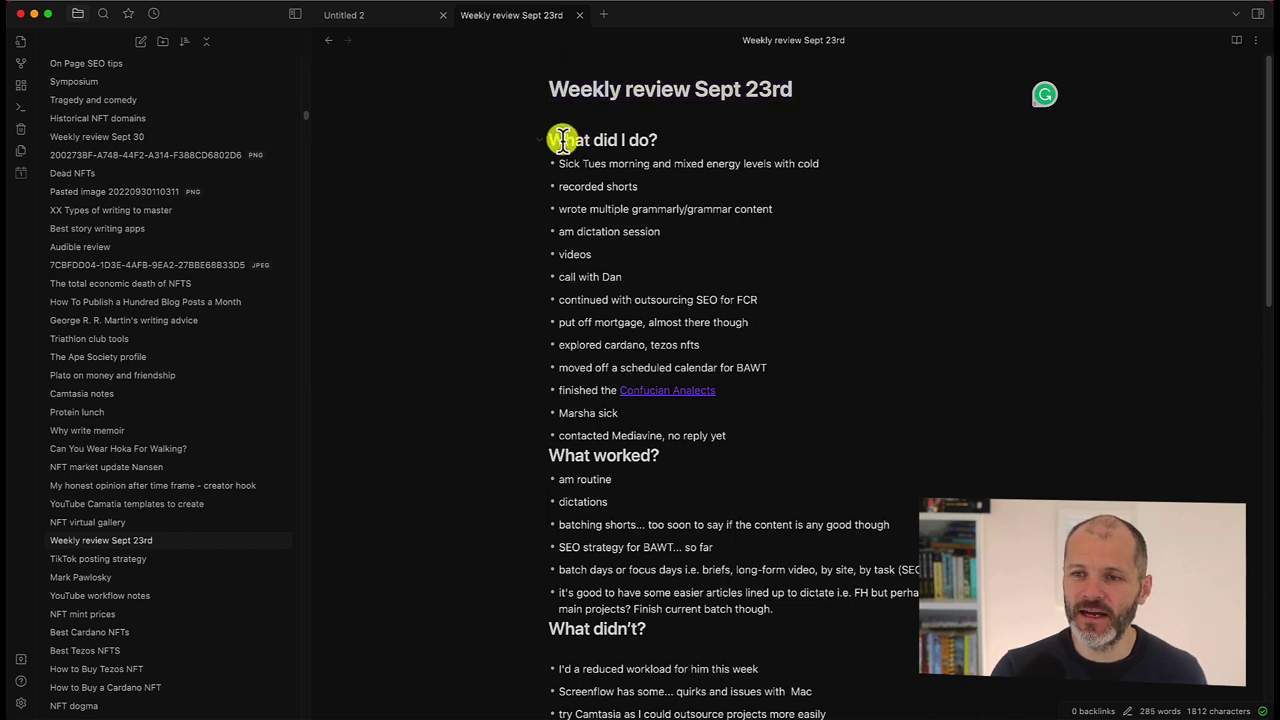
{"action": "left_click", "coordinate": [582, 163]}
{"action": "left_click_drag", "start_coordinate": [560, 164], "coordinate": [655, 405]}
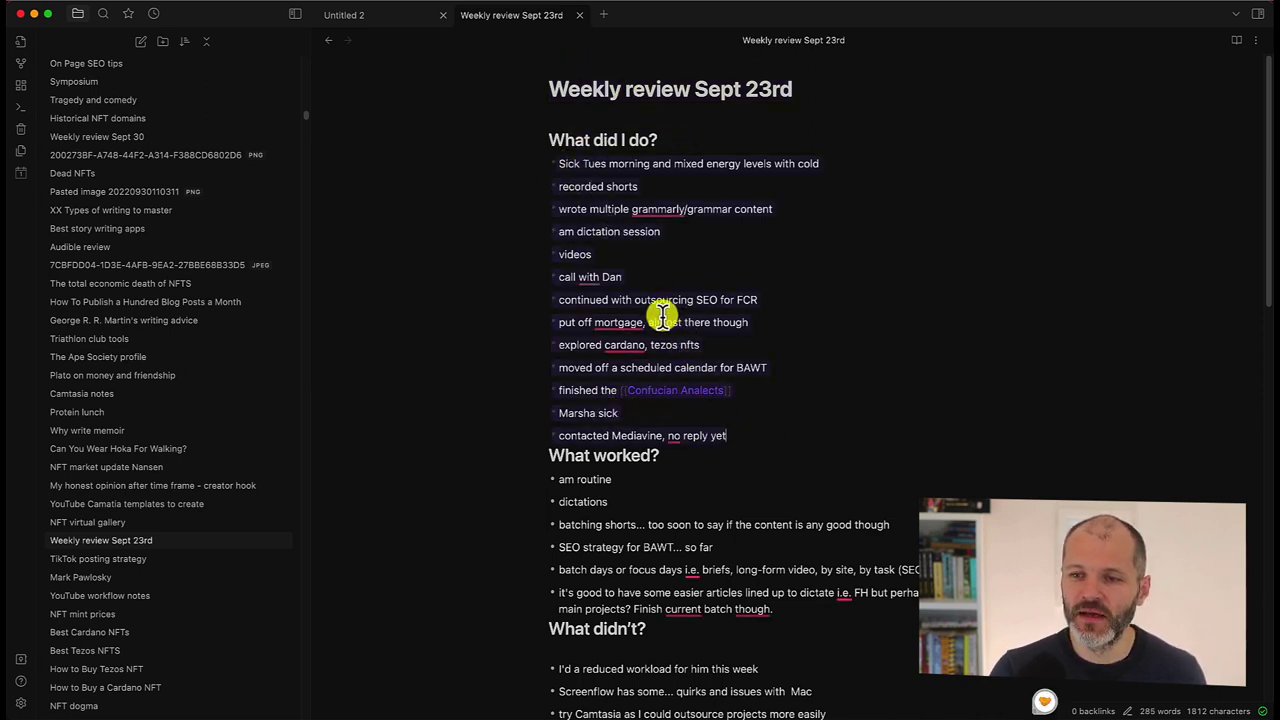
{"action": "left_click", "coordinate": [606, 366]}
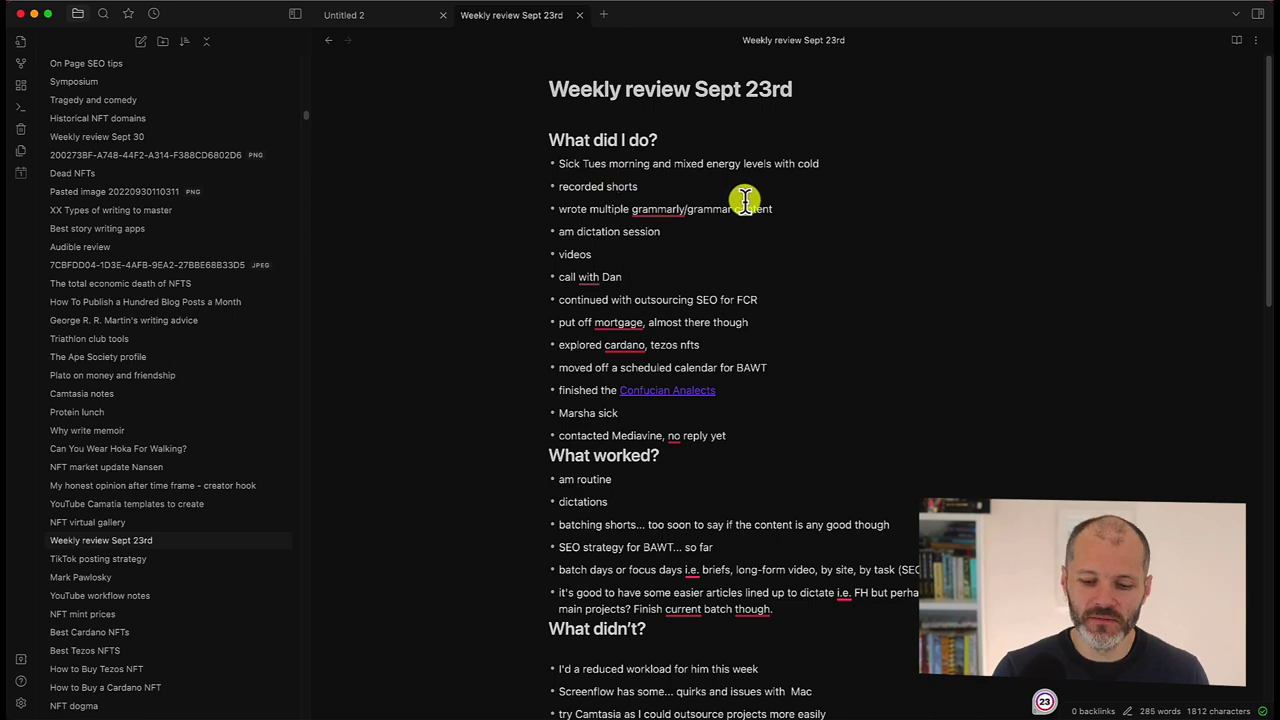
{"action": "key", "text": "alt+Down"}
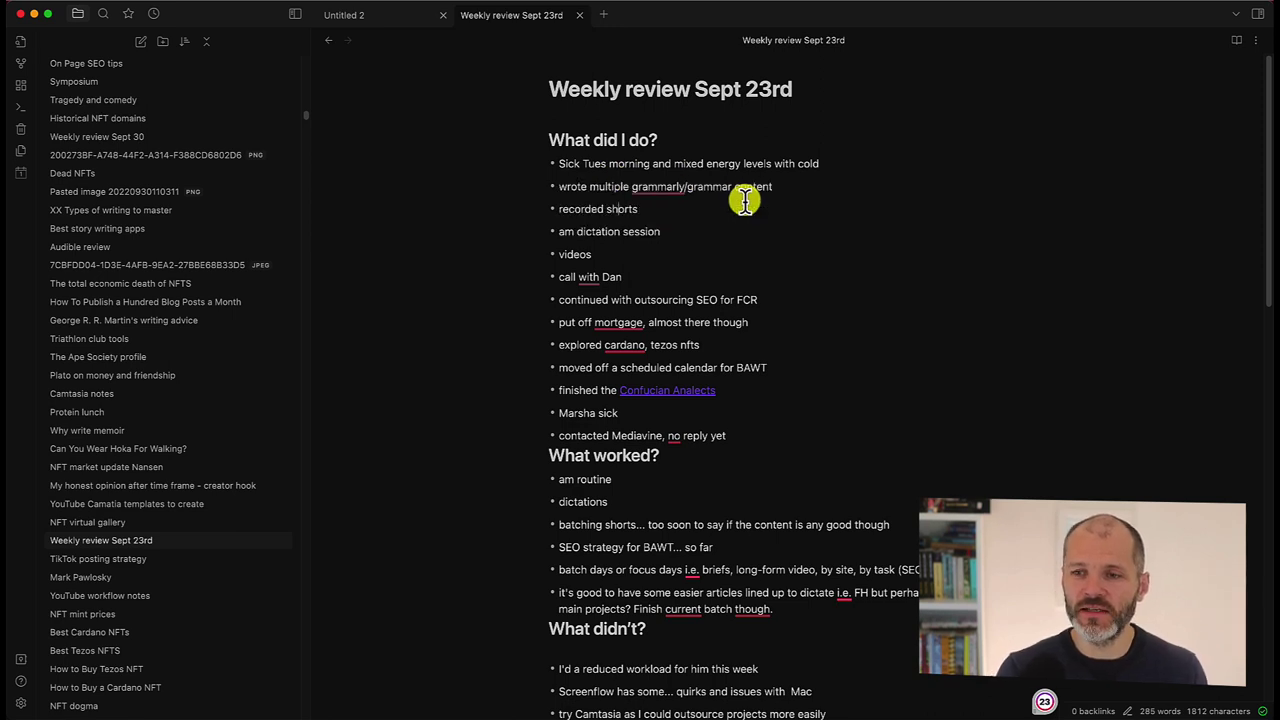
{"action": "key", "text": "alt+Up"}
{"action": "key", "text": "alt+Down"}
{"action": "key", "text": "alt+Down"}
{"action": "key", "text": "alt+Down"}
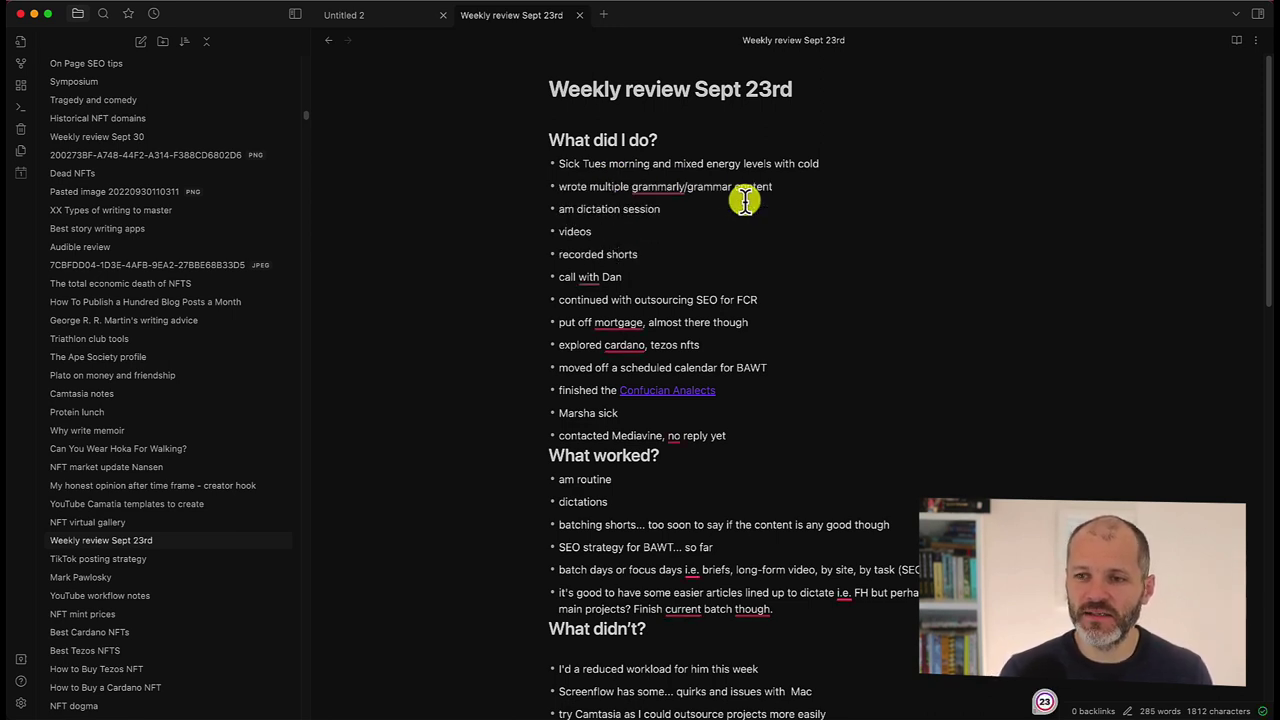
{"action": "key", "text": "alt+Down"}
{"action": "key", "text": "alt+Up"}
{"action": "key", "text": "alt+Up"}
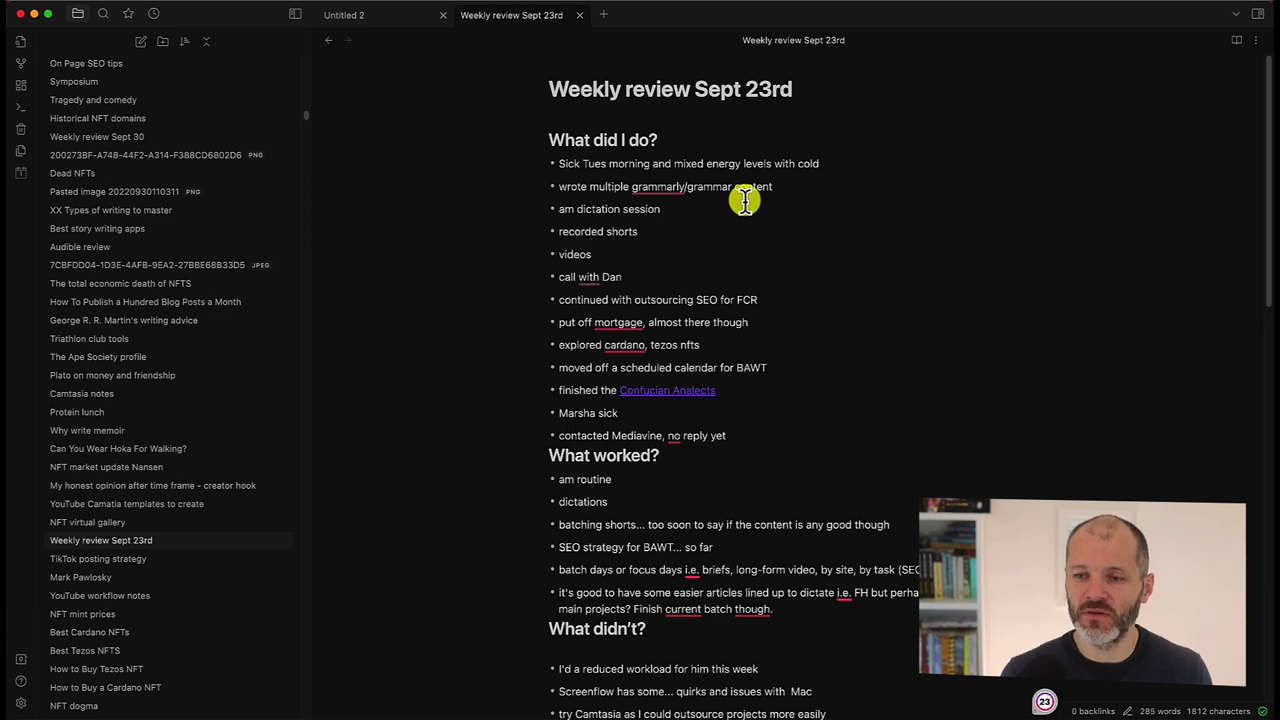
Highlight 'market videos getting no views', 'Keep calls to Monday', 'Learn Camtasia' and the Mon–Fri plan.
{"action": "scroll", "coordinate": [869, 331], "scroll_direction": "down", "scroll_amount": 2}
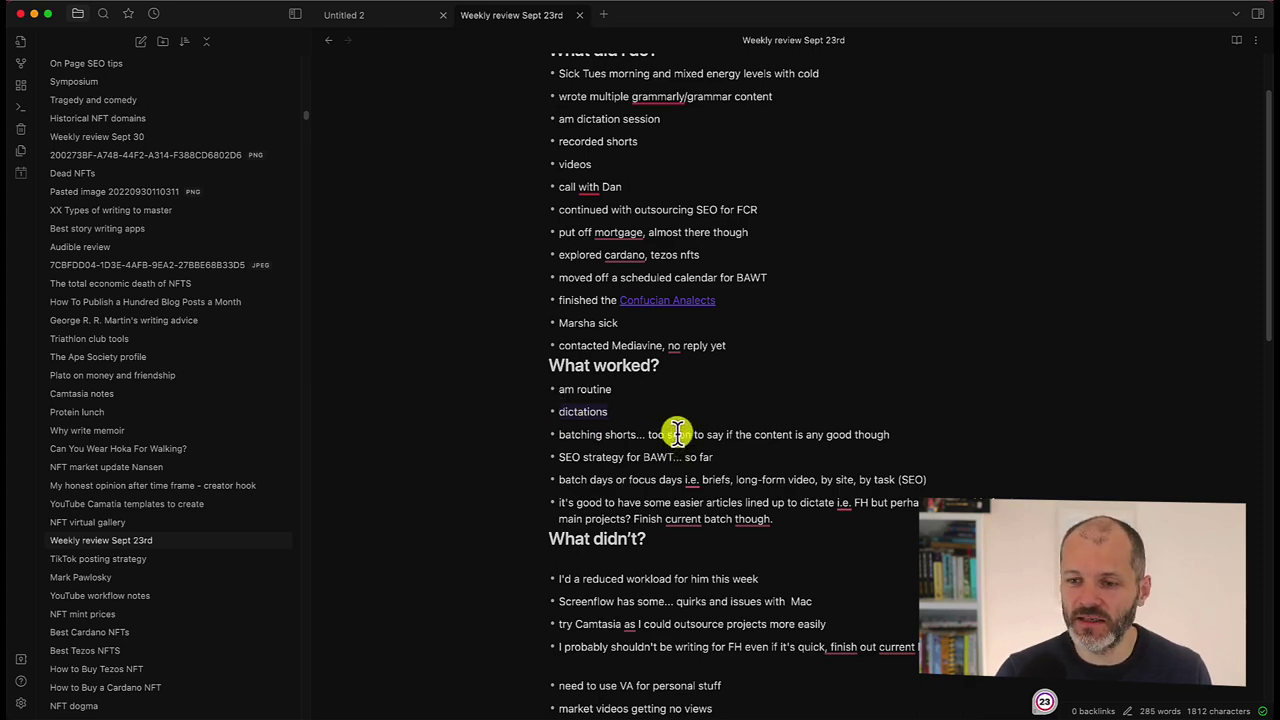
{"action": "scroll", "coordinate": [660, 430], "scroll_direction": "down", "scroll_amount": 5}
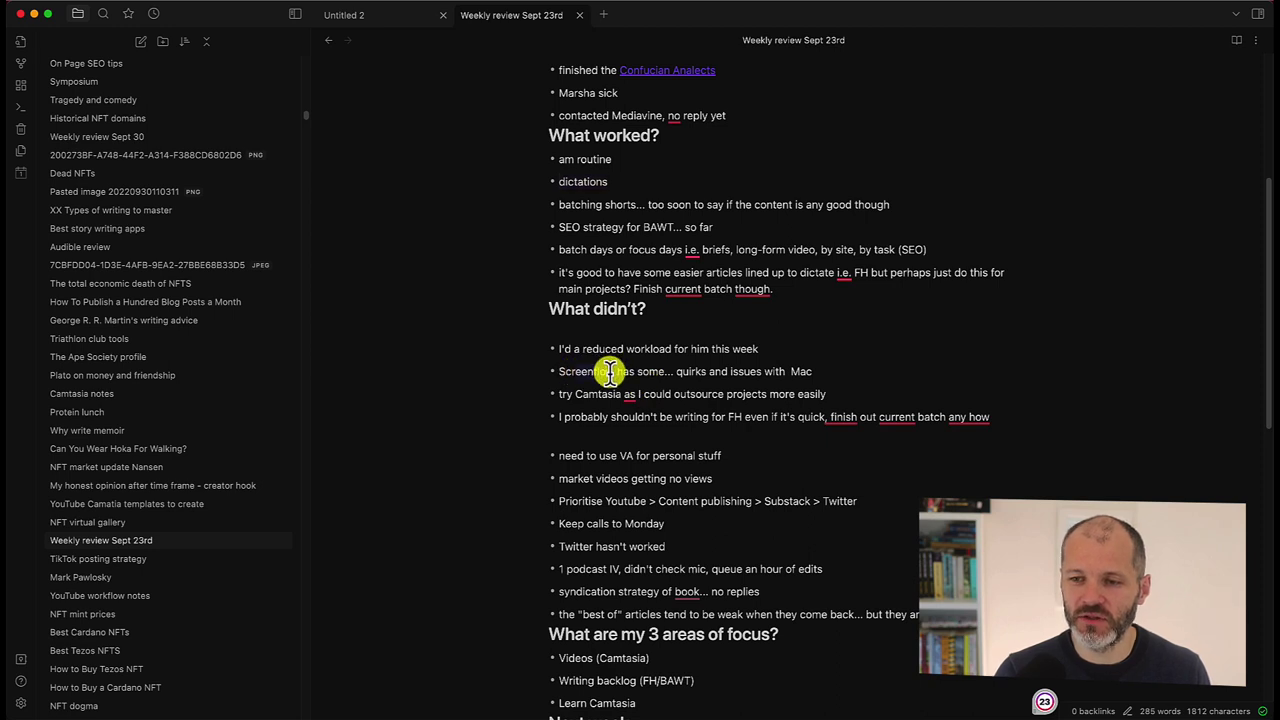
{"action": "left_click_drag", "start_coordinate": [574, 480], "coordinate": [731, 479]}
{"action": "scroll", "coordinate": [731, 479], "scroll_direction": "down", "scroll_amount": 2}
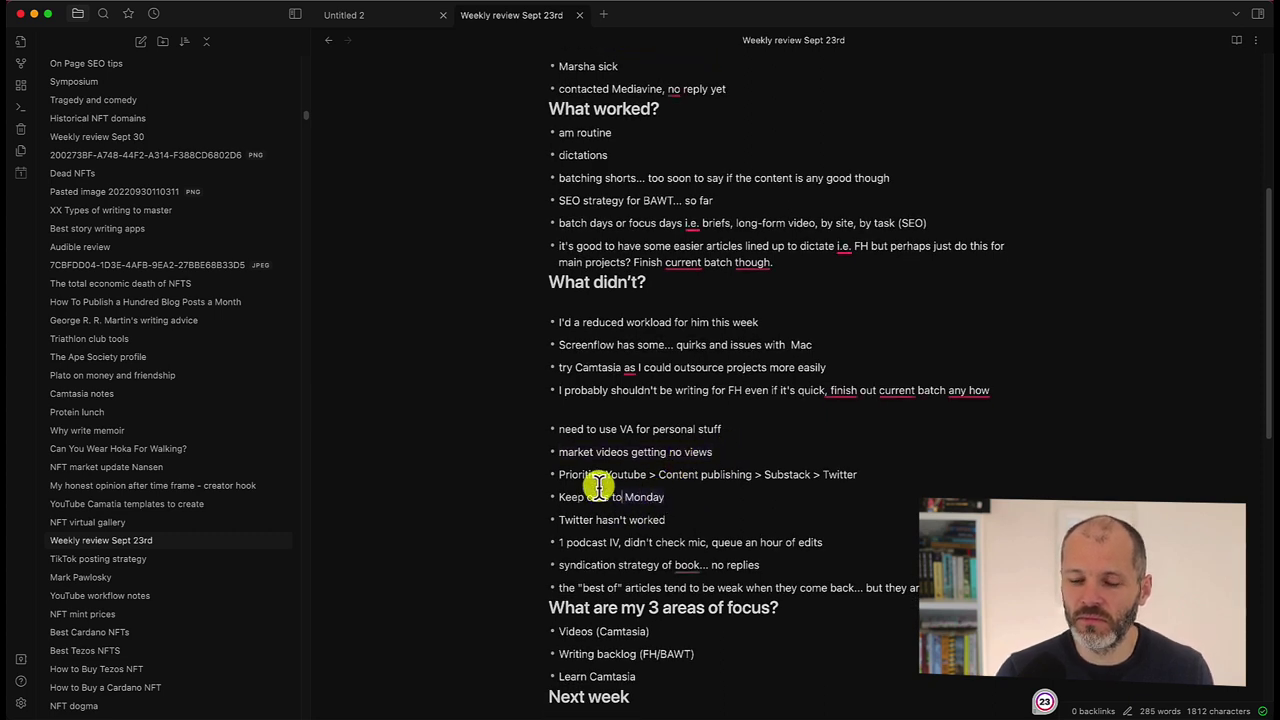
{"action": "left_click_drag", "start_coordinate": [561, 497], "coordinate": [668, 502]}
{"action": "scroll", "coordinate": [667, 500], "scroll_direction": "down", "scroll_amount": 10}
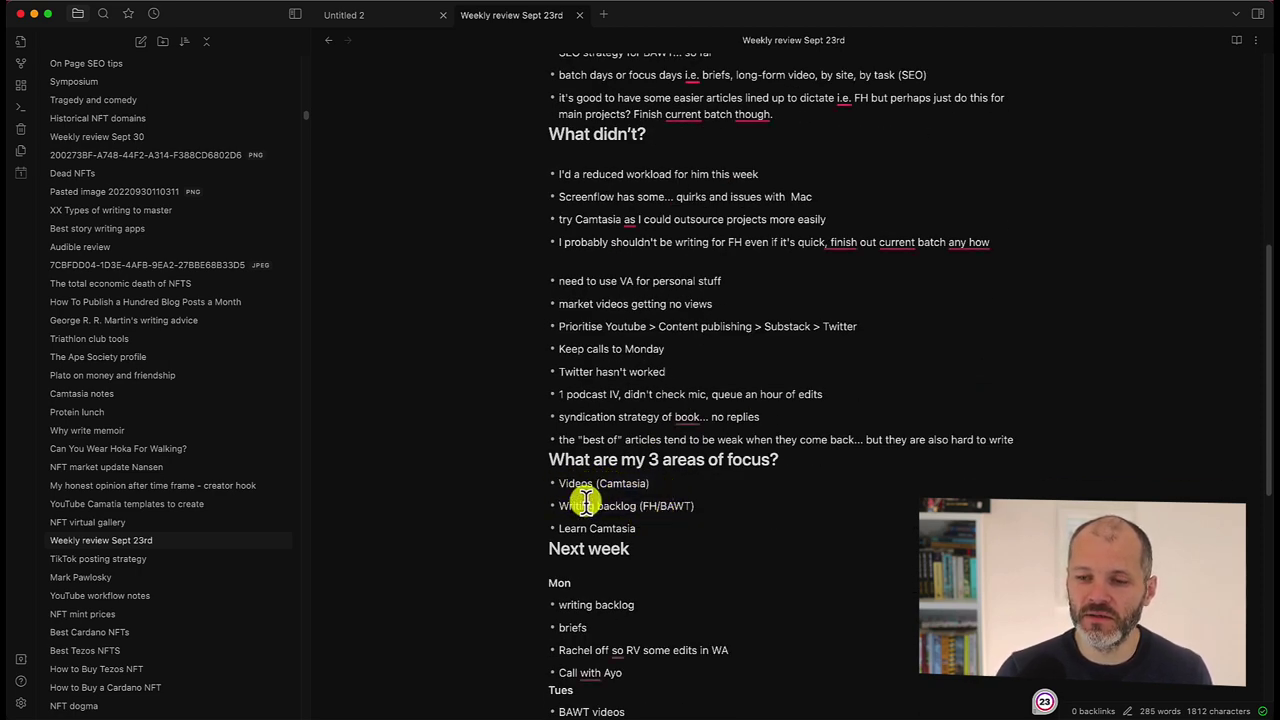
{"action": "left_click_drag", "start_coordinate": [645, 528], "coordinate": [560, 528]}
{"action": "scroll", "coordinate": [574, 517], "scroll_direction": "down", "scroll_amount": 5}
{"action": "left_click_drag", "start_coordinate": [573, 358], "coordinate": [674, 680]}
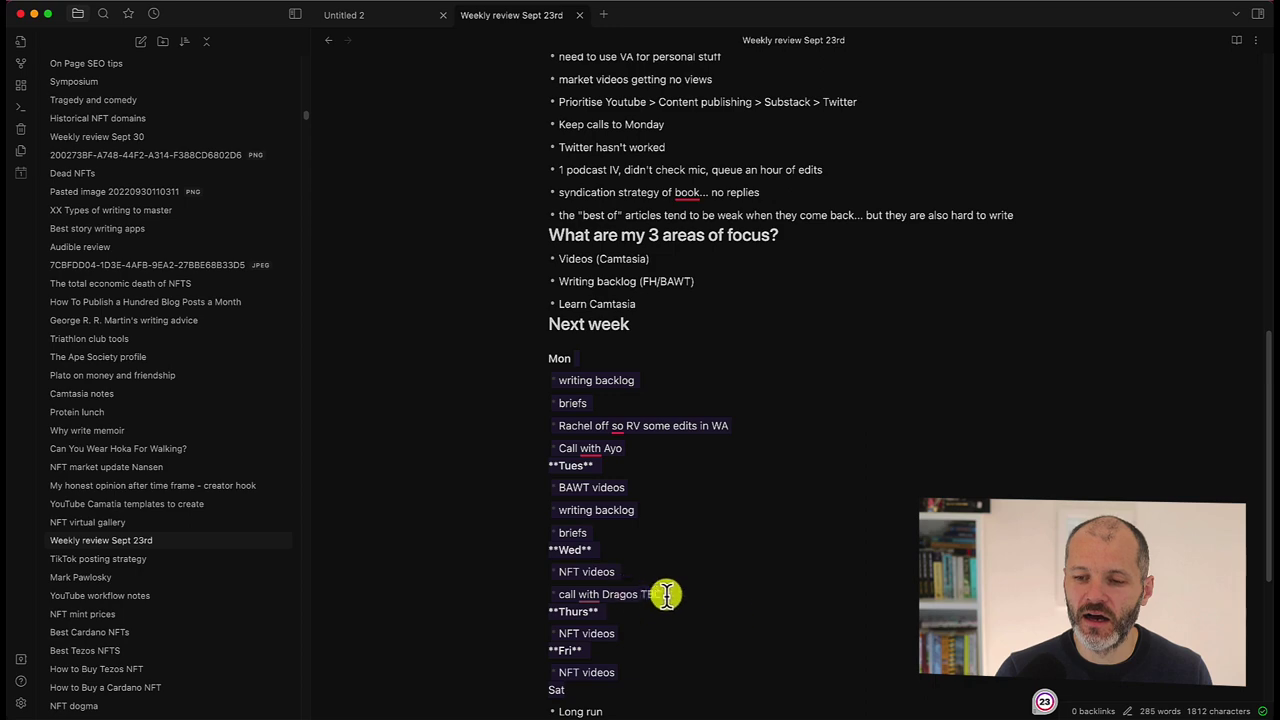
{"action": "scroll", "coordinate": [746, 542], "scroll_direction": "up", "scroll_amount": 5}
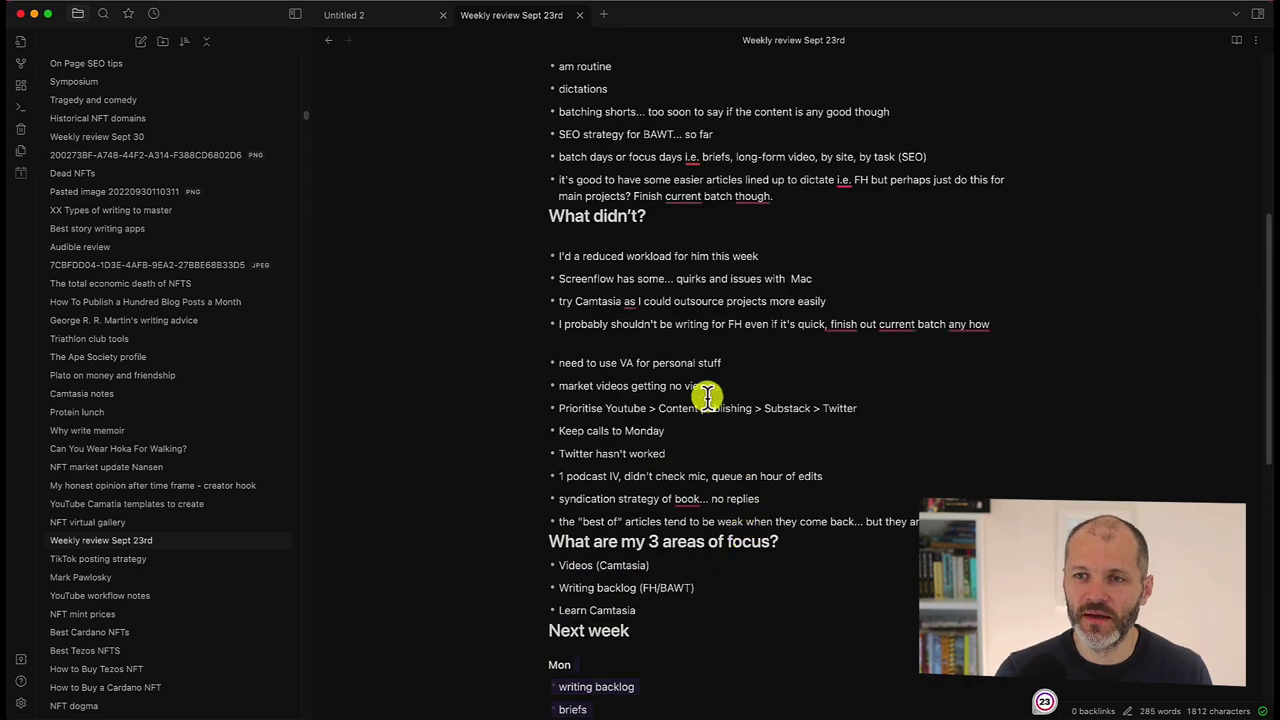
{"action": "scroll", "coordinate": [130, 165], "scroll_direction": "up", "scroll_amount": 5}
{"action": "scroll", "coordinate": [130, 165], "scroll_direction": "up", "scroll_amount": 10}
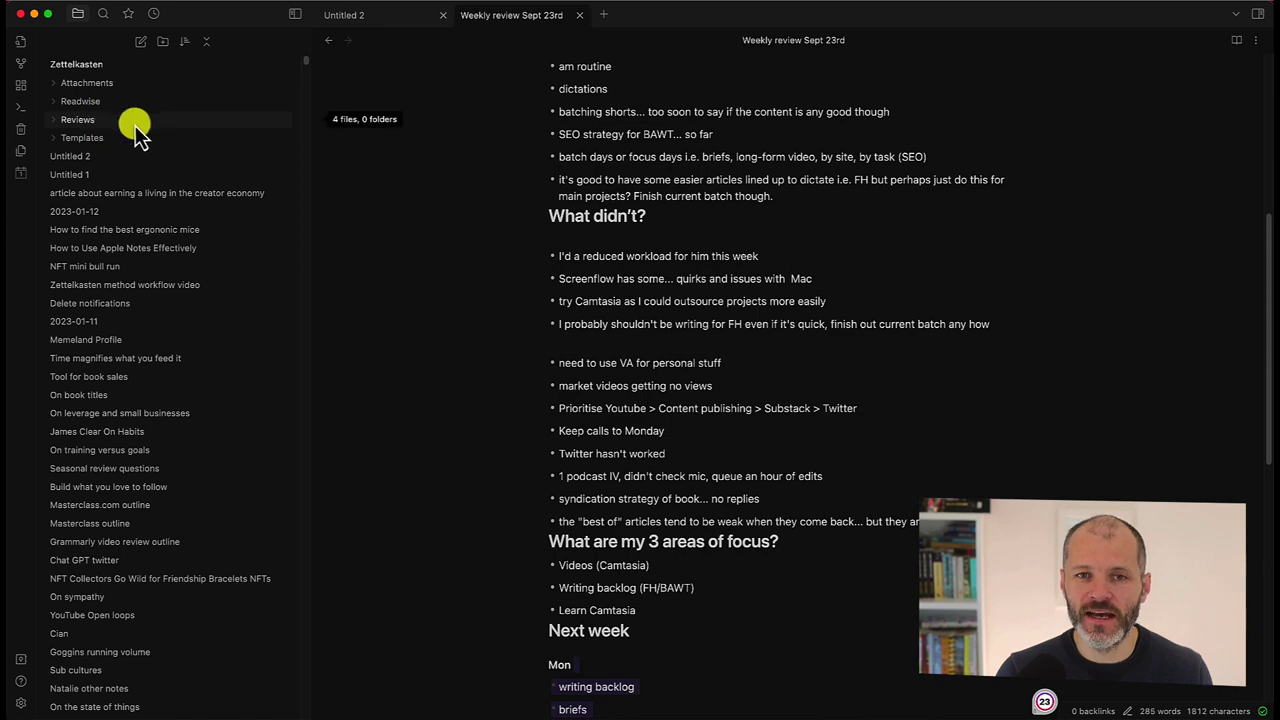
Scroll the Weekly review Sept 23rd note back toward the top.
{"action": "scroll", "coordinate": [1000, 330], "scroll_direction": "up", "scroll_amount": 7}
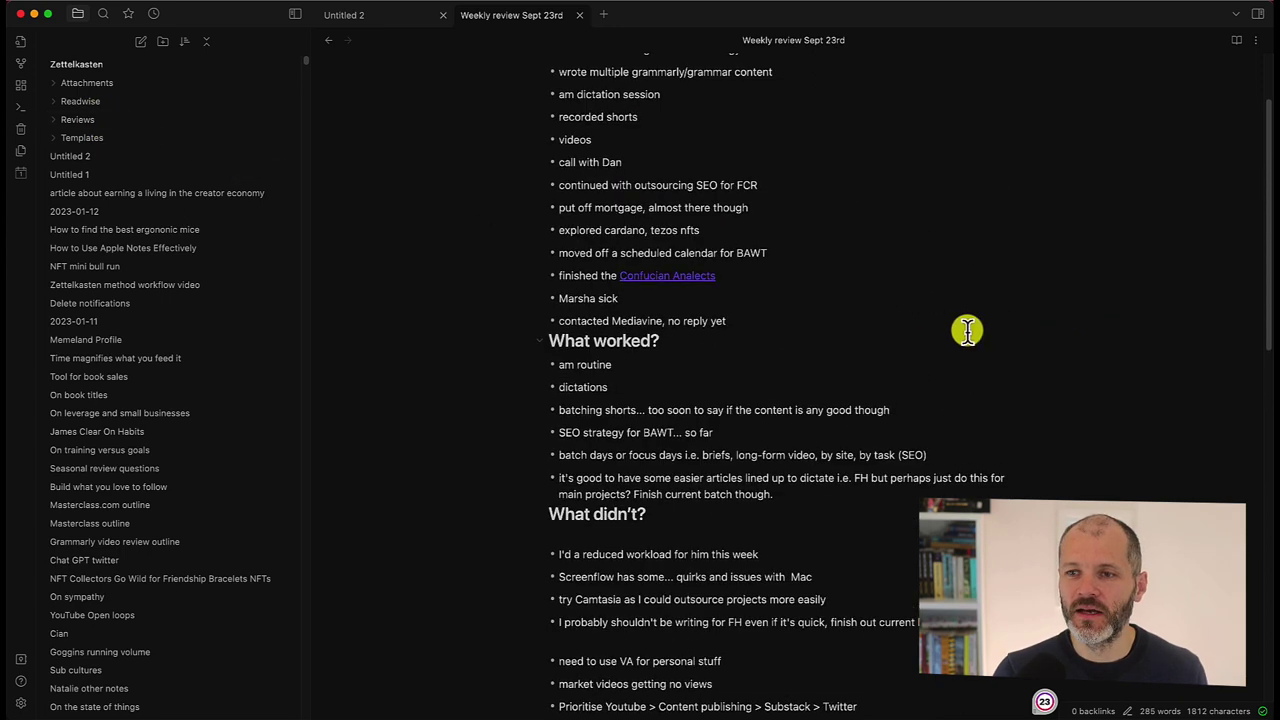